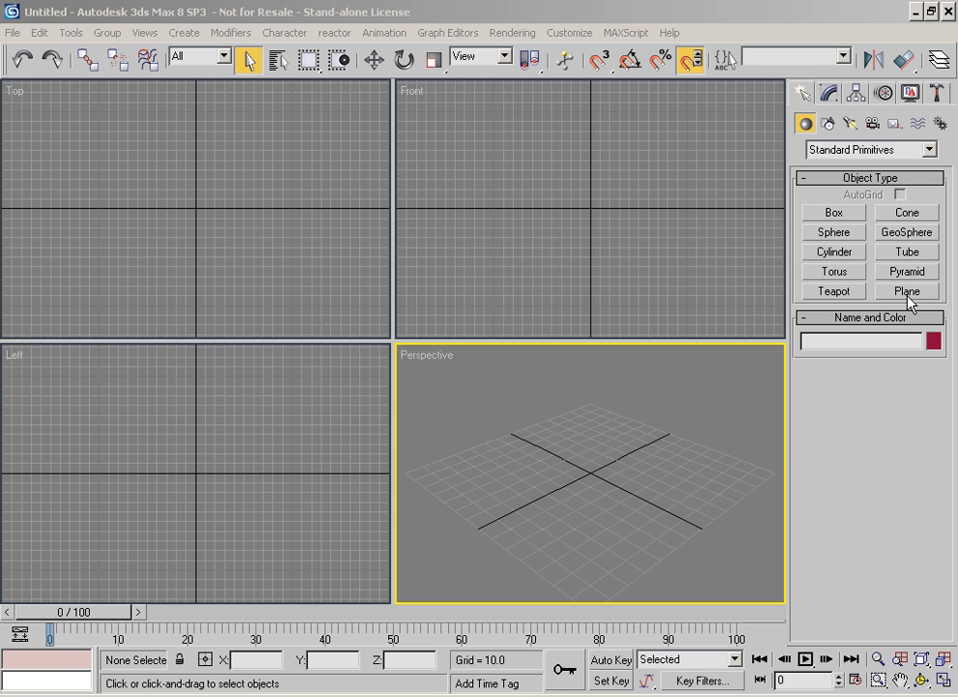
# Step: Create a plane around the origin in the Top viewport, about 211 long and 237 wide
pyautogui.click(907, 292)
pyautogui.moveTo(83, 108); pyautogui.dragTo(311, 313)
pyautogui.keyDown('alt'); pyautogui.moveTo(599, 491); pyautogui.dragTo(766, 357, button='middle'); pyautogui.keyUp('alt')
# Step: Create a teapot with a radius of about 32 at the middle of the plane and set its segments to 7
pyautogui.click(835, 291)
pyautogui.moveTo(580, 431)
pyautogui.mouseDown()
pyautogui.moveTo(590, 400)
pyautogui.moveTo(580, 402)
pyautogui.moveTo(588, 412)
pyautogui.mouseUp()
pyautogui.keyDown('alt'); pyautogui.moveTo(587, 426); pyautogui.dragTo(576, 455, button='middle'); pyautogui.keyUp('alt')
pyautogui.click(920, 482)
pyautogui.click(919, 482)
pyautogui.click(920, 482)
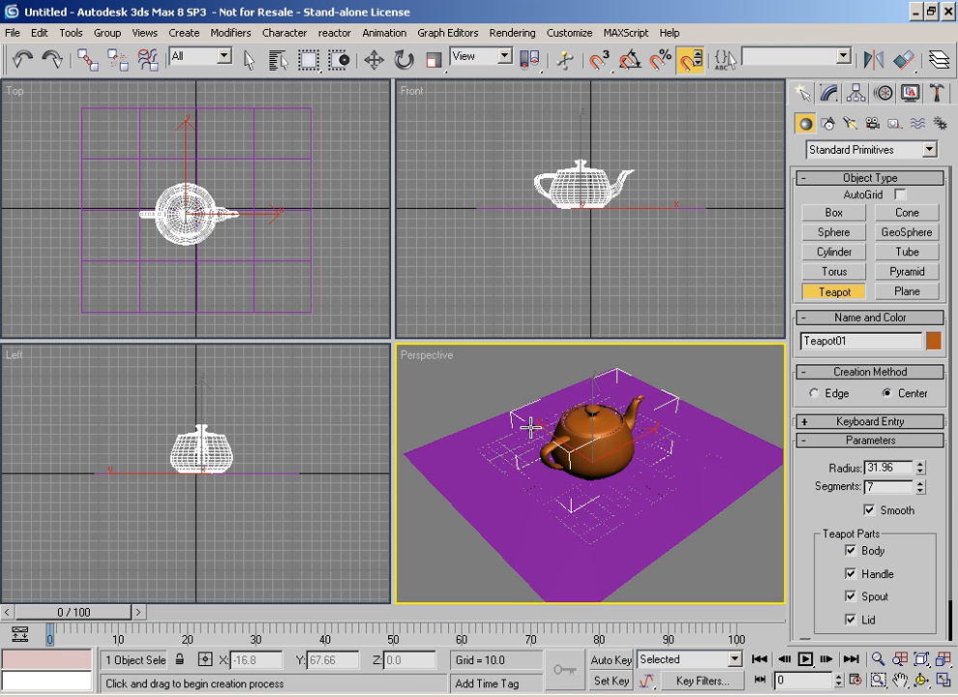
# Step: Activate the Move tool and maximize the Perspective viewport
pyautogui.press('w')
pyautogui.hotkey('alt', 'w')
pyautogui.moveTo(483, 336); pyautogui.dragTo(505, 351, button='middle')
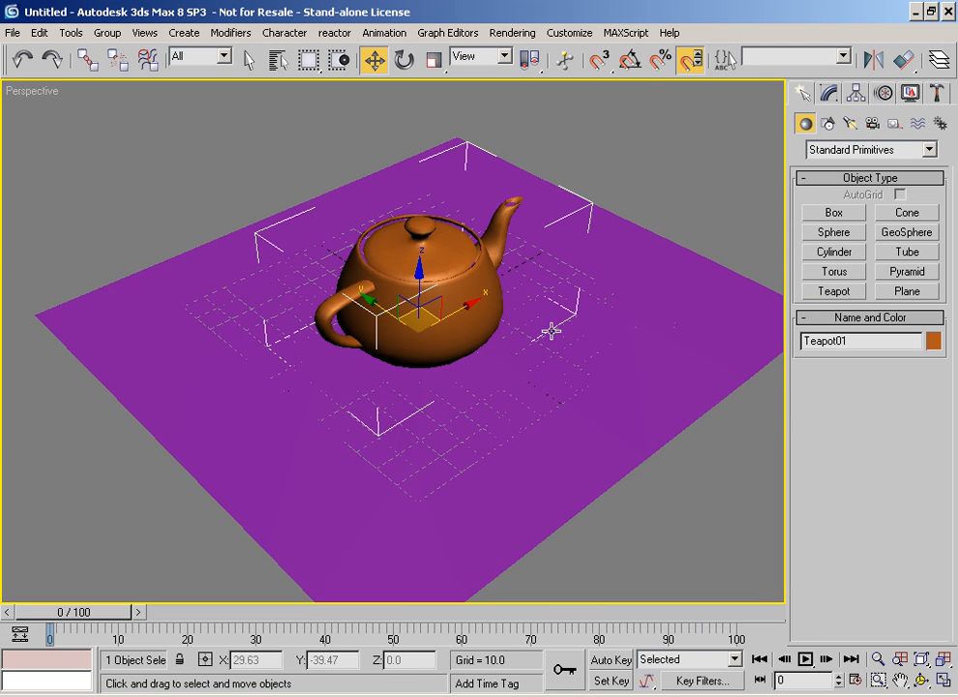
pyautogui.rightClick(608, 161)
pyautogui.click(832, 121)
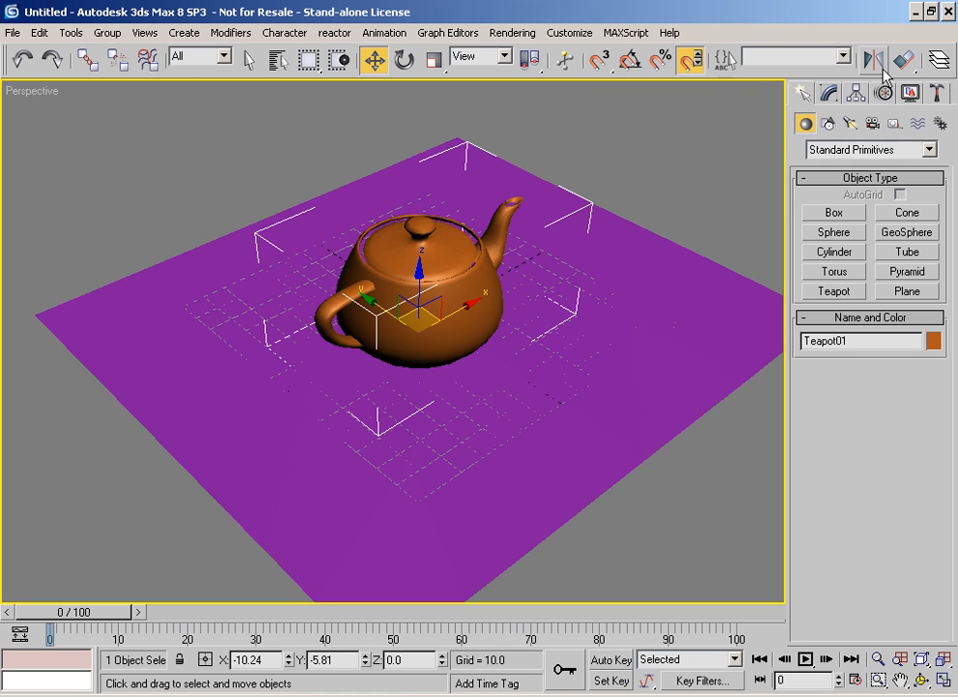
# Step: Open the Material Editor and display its slots as 3 X 2 sample windows
pyautogui.moveTo(828, 66); pyautogui.dragTo(611, 80)
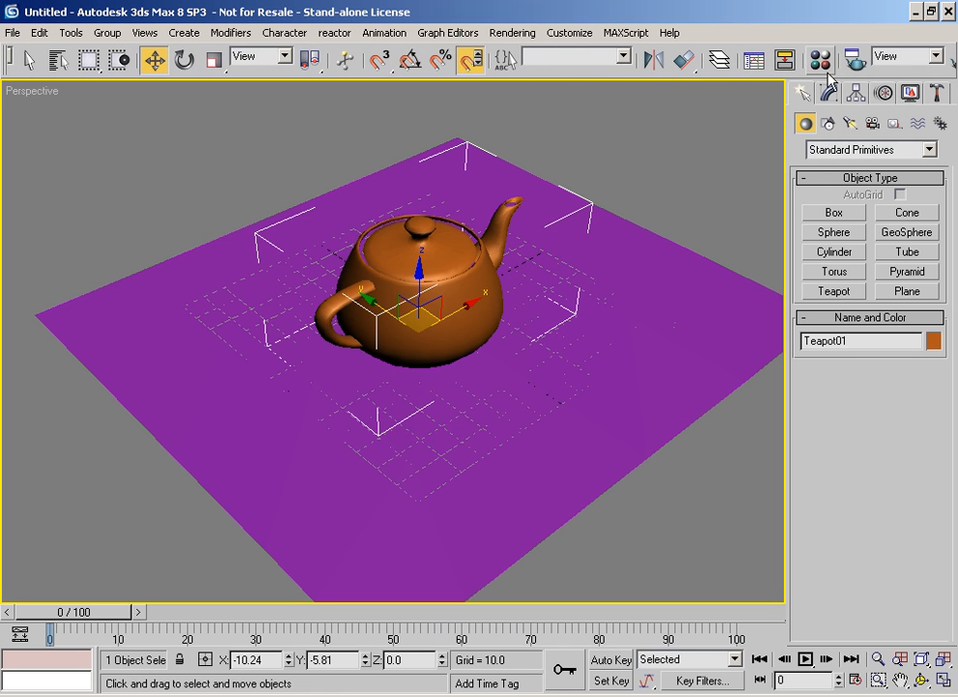
pyautogui.click(821, 60)
pyautogui.moveTo(213, 39); pyautogui.dragTo(713, 35)
pyautogui.rightClick(627, 97)
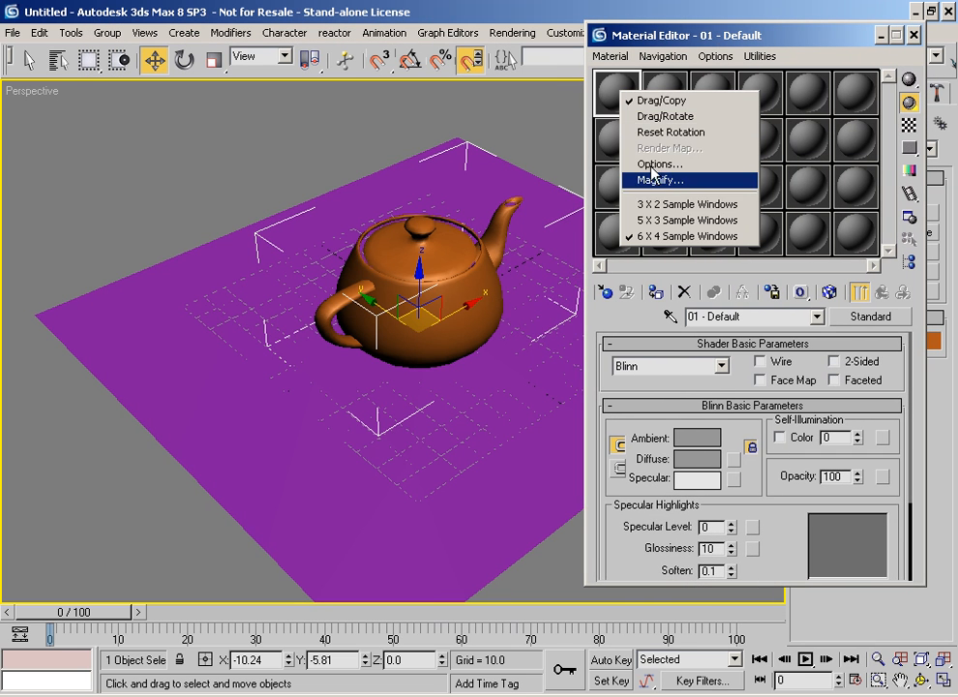
pyautogui.click(678, 201)
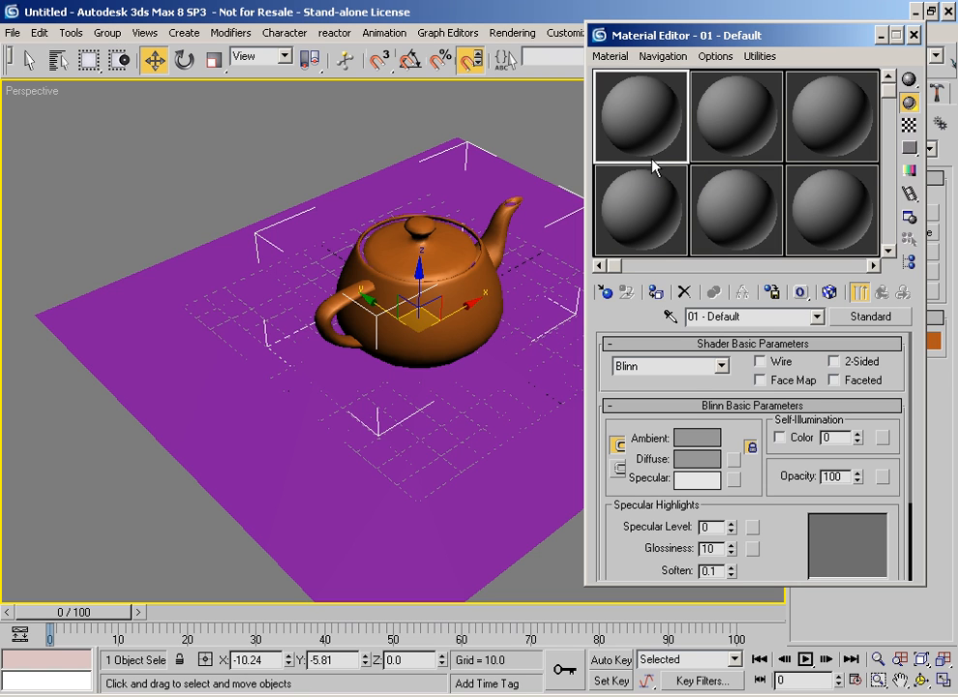
pyautogui.moveTo(683, 37); pyautogui.dragTo(705, 45)
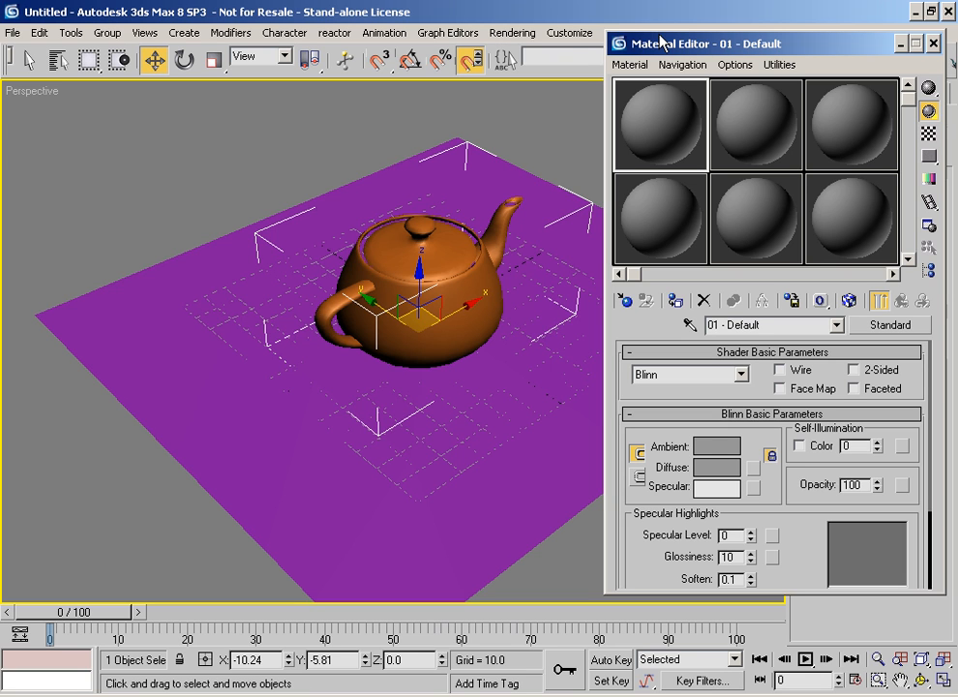
# Step: Load the Bricks_Bricks_2 material from the 3dsmax.mat material library into the first sample slot and close the browser
pyautogui.click(624, 302)
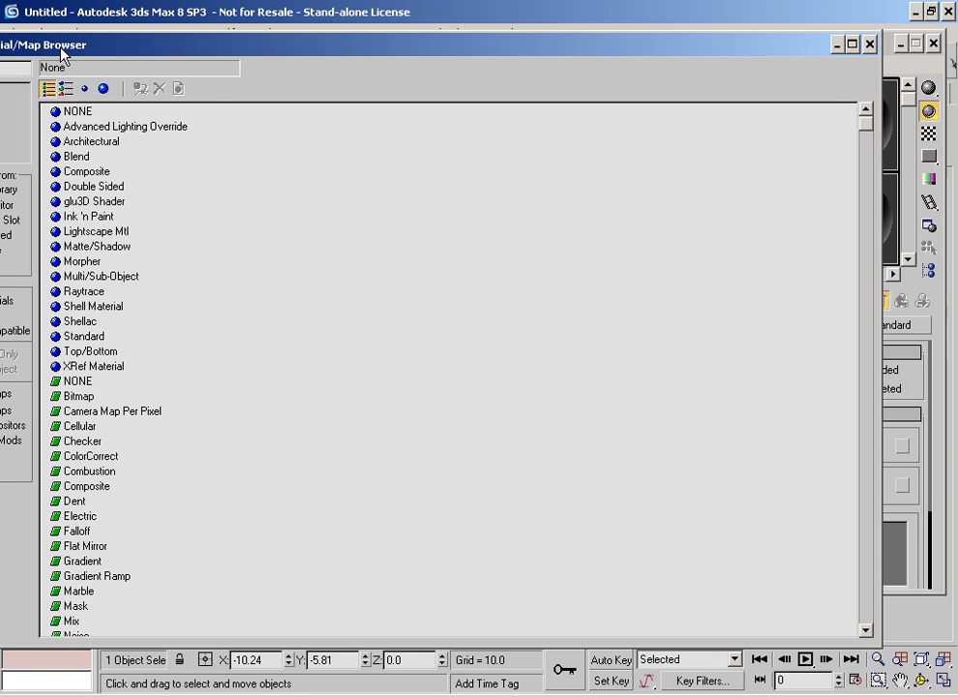
pyautogui.moveTo(61, 53); pyautogui.dragTo(138, 38)
pyautogui.click(32, 173)
pyautogui.moveTo(436, 482); pyautogui.dragTo(515, 225)
pyautogui.moveTo(375, 229); pyautogui.dragTo(401, 331)
pyautogui.click(167, 241)
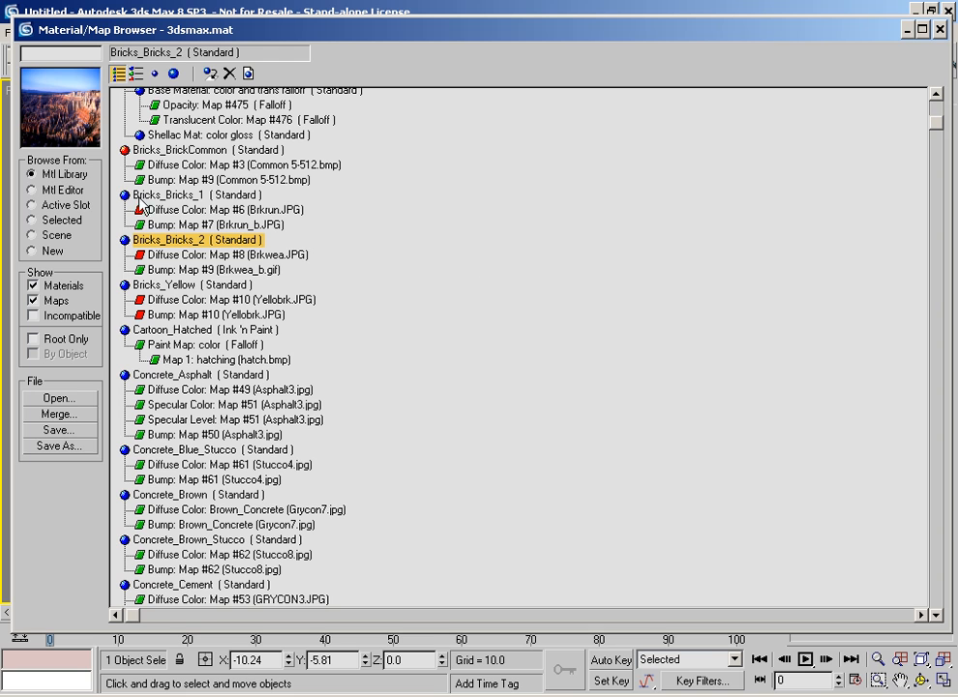
pyautogui.doubleClick(183, 241)
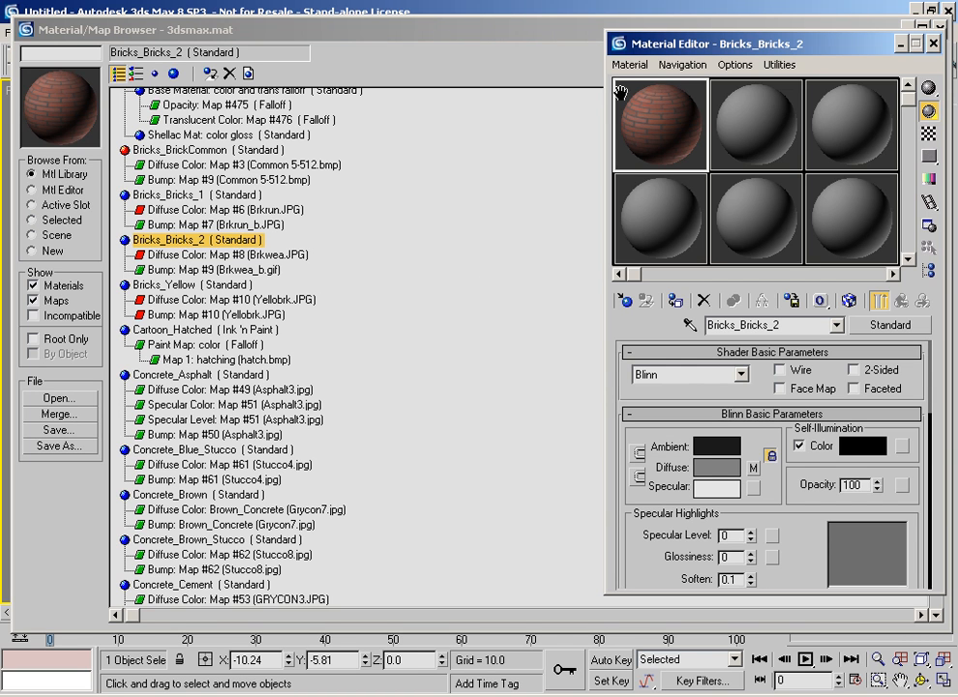
pyautogui.click(468, 14)
pyautogui.click(939, 30)
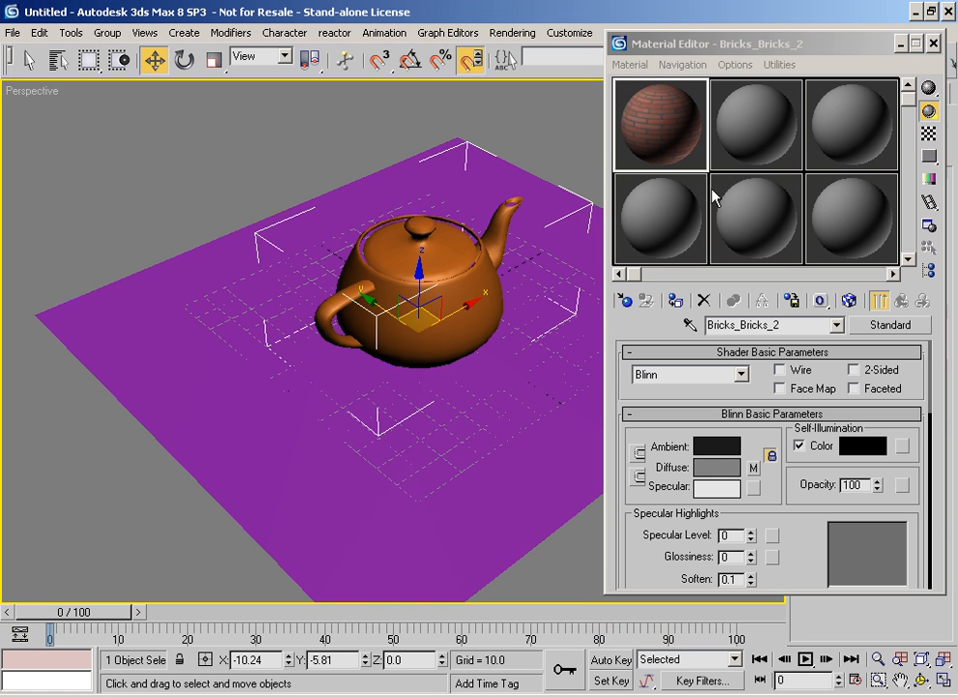
# Step: Assign the Bricks_Bricks_2 material to the plane with its brick map shown in the viewport
pyautogui.click(677, 303)
pyautogui.moveTo(468, 251); pyautogui.dragTo(521, 247, button='middle')
pyautogui.moveTo(733, 44); pyautogui.dragTo(762, 153)
pyautogui.keyDown('alt'); pyautogui.moveTo(377, 255); pyautogui.dragTo(348, 222, button='middle'); pyautogui.keyUp('alt')
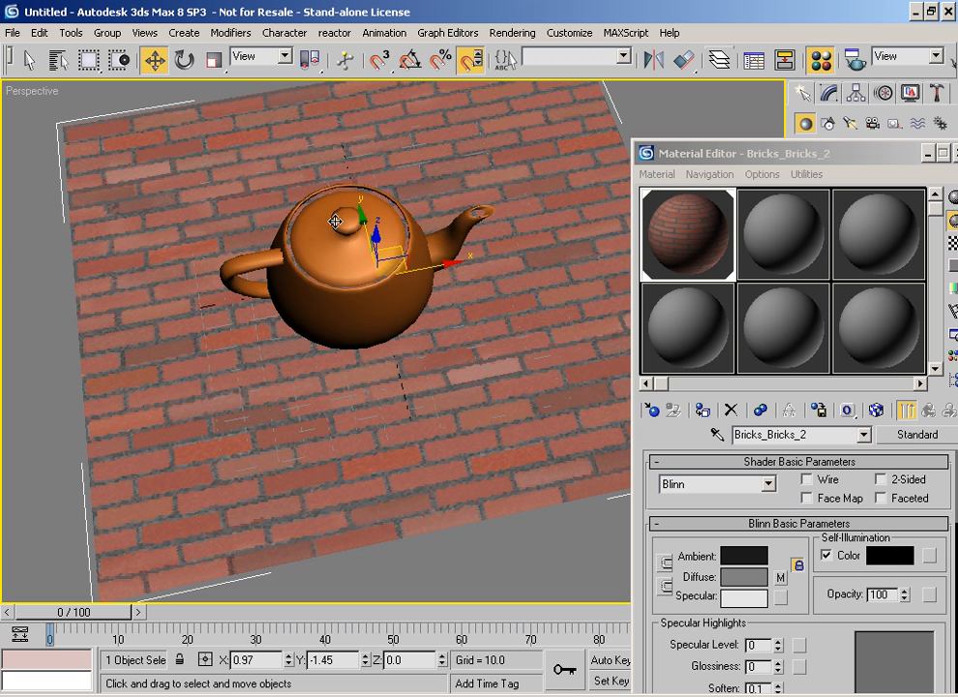
pyautogui.keyDown('alt'); pyautogui.moveTo(348, 223); pyautogui.dragTo(360, 272, button='middle'); pyautogui.keyUp('alt')
pyautogui.moveTo(748, 158); pyautogui.dragTo(674, 36)
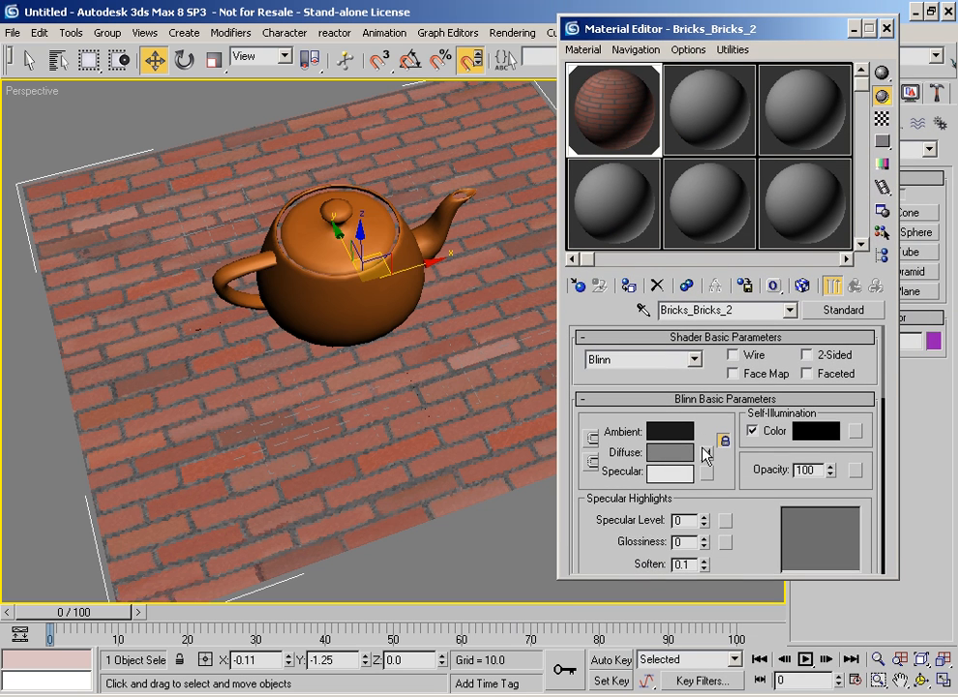
# Step: Enlarge the plane to a length of about 891 and a width of about 855
pyautogui.moveTo(764, 38); pyautogui.dragTo(746, 528)
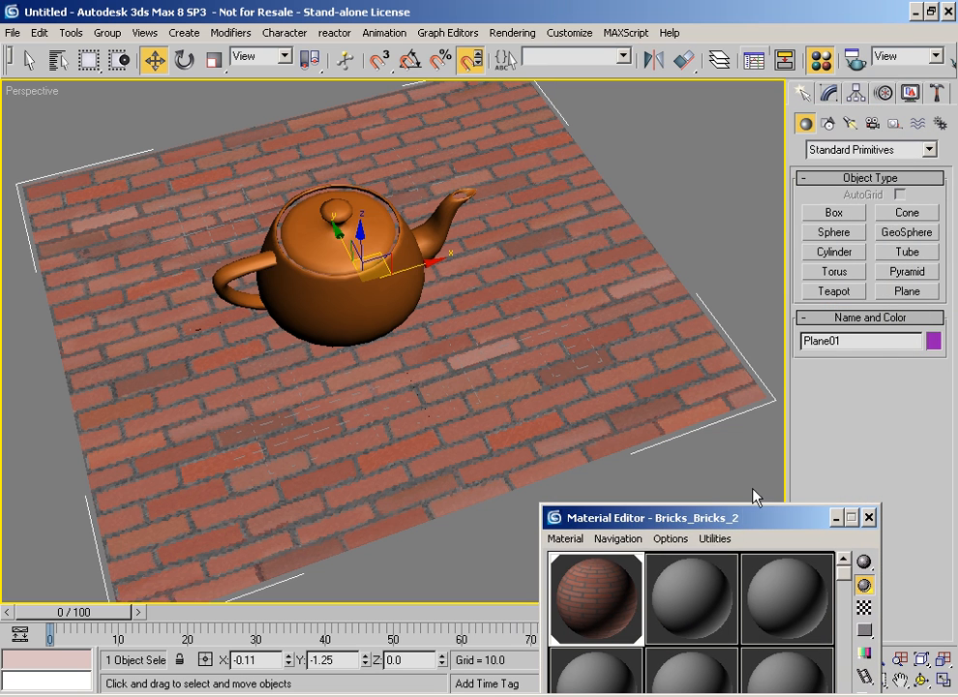
pyautogui.click(828, 92)
pyautogui.keyDown('alt'); pyautogui.moveTo(534, 161); pyautogui.dragTo(468, 211, button='middle'); pyautogui.keyUp('alt')
pyautogui.press('t')
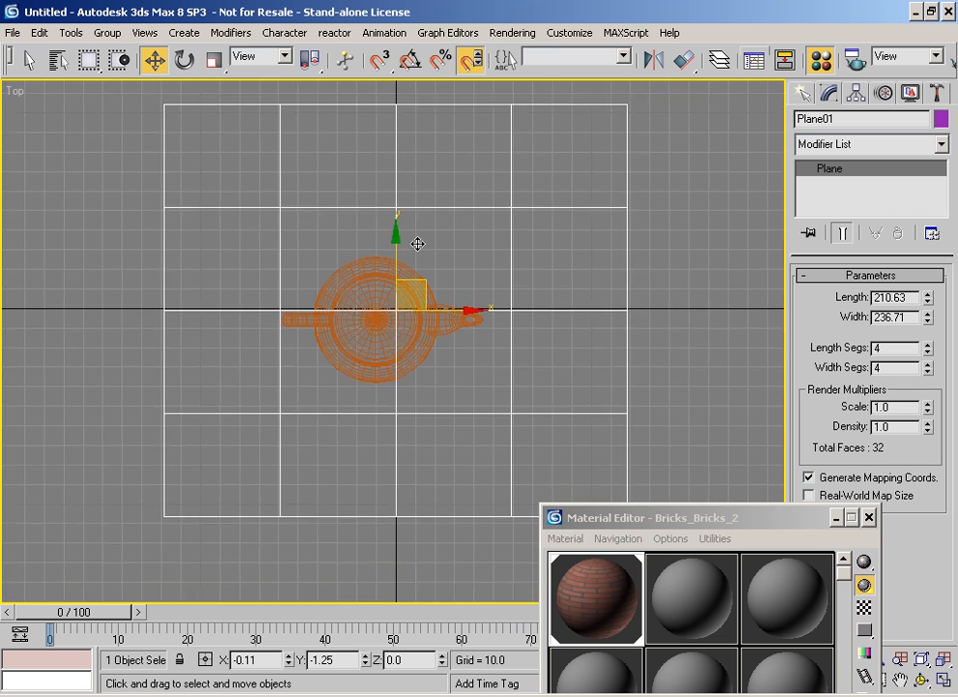
pyautogui.scroll(-3, 434, 274)
pyautogui.moveTo(928, 297); pyautogui.dragTo(924, 192)
pyautogui.moveTo(928, 317); pyautogui.dragTo(926, 242)
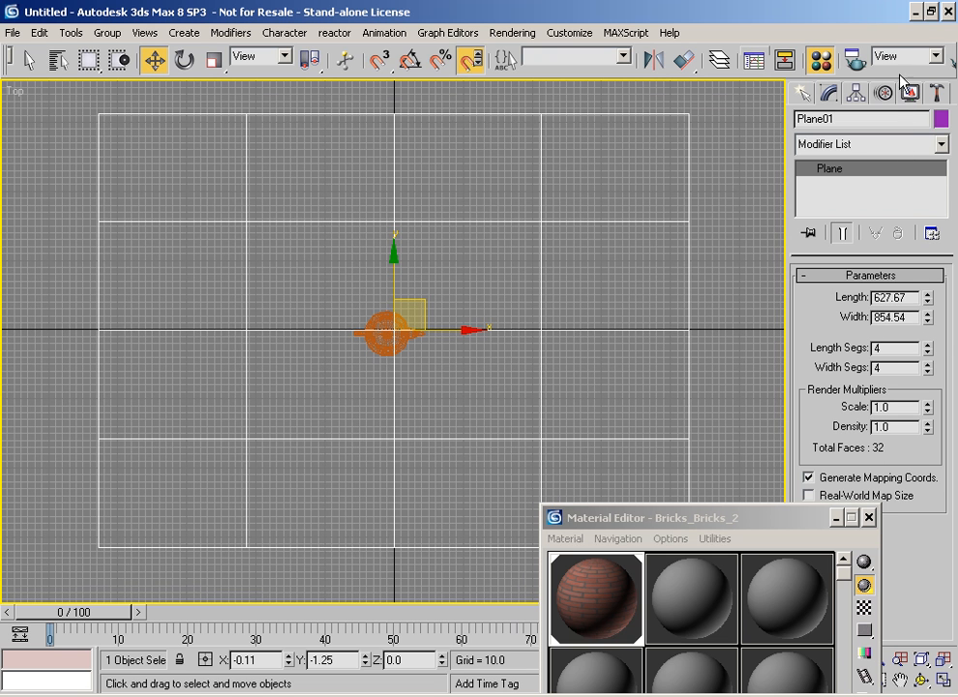
pyautogui.click(928, 300)
pyautogui.moveTo(927, 300); pyautogui.dragTo(927, 242)
pyautogui.keyDown('alt'); pyautogui.moveTo(541, 334); pyautogui.dragTo(411, 266, button='middle'); pyautogui.keyUp('alt')
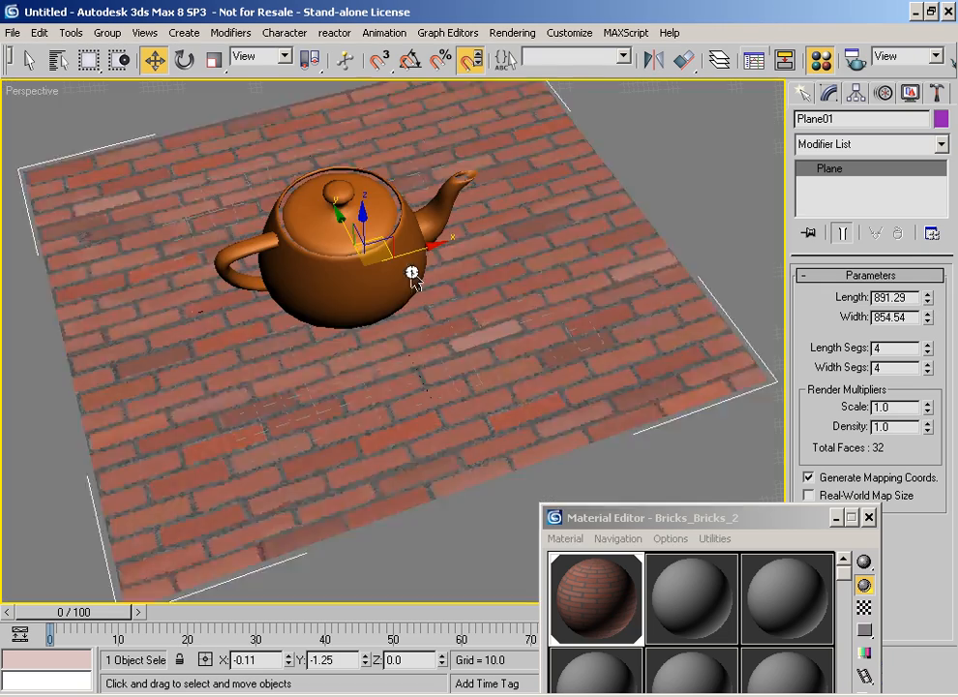
pyautogui.keyDown('alt'); pyautogui.moveTo(413, 272); pyautogui.dragTo(451, 330, button='middle'); pyautogui.keyUp('alt')
pyautogui.scroll(-5, 439, 356)
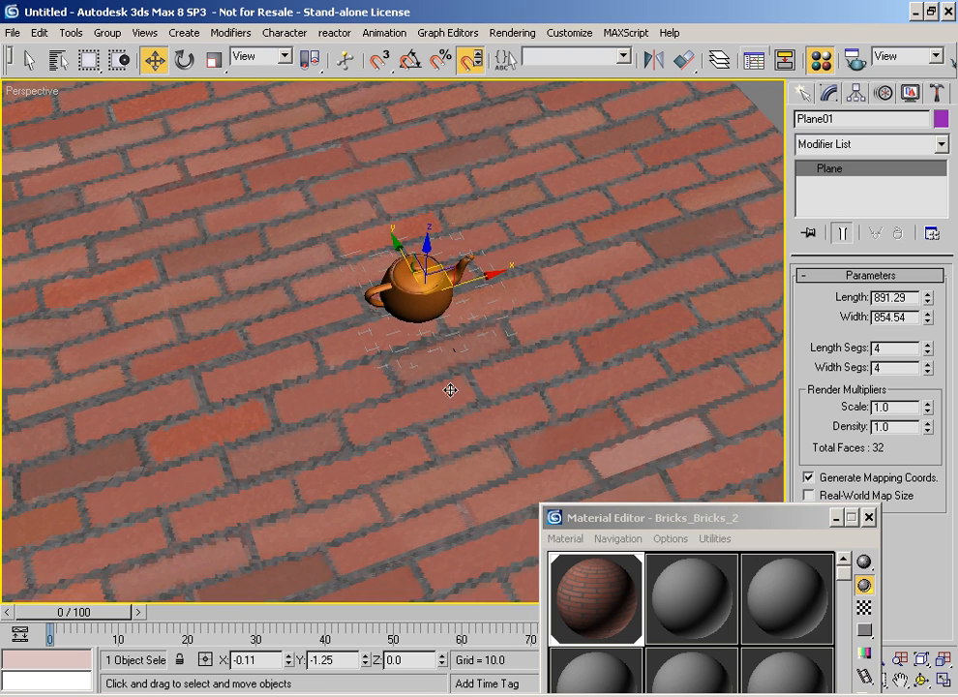
# Step: Render the Perspective view to check the brick size against the teapot, and close the rendered frame
pyautogui.moveTo(605, 520); pyautogui.dragTo(459, 444)
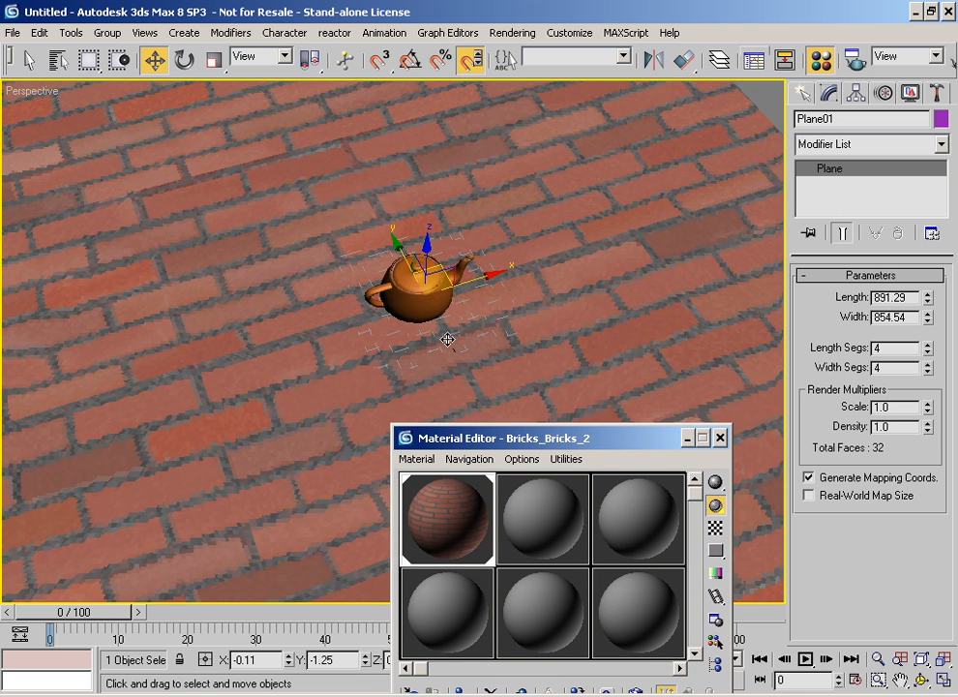
pyautogui.moveTo(482, 305); pyautogui.dragTo(492, 309, button='middle')
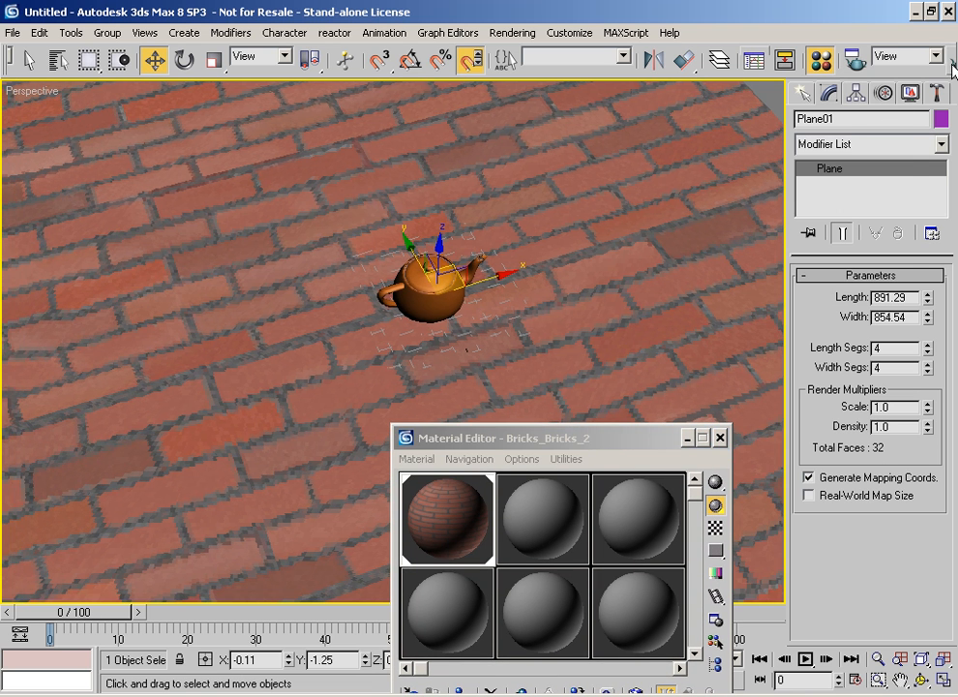
pyautogui.click(856, 57)
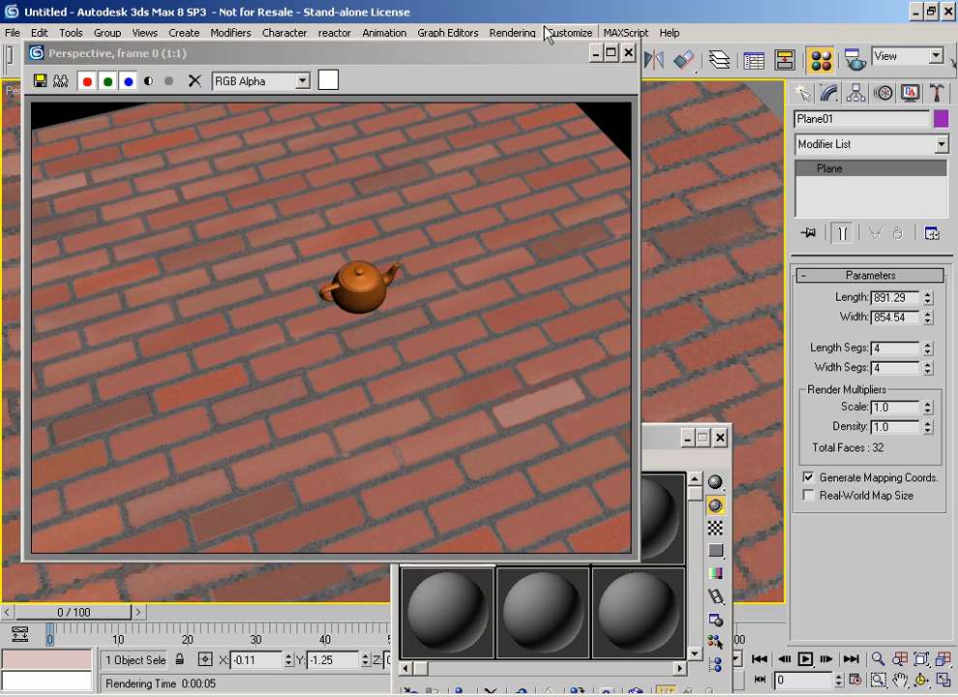
pyautogui.moveTo(525, 50); pyautogui.dragTo(550, 46)
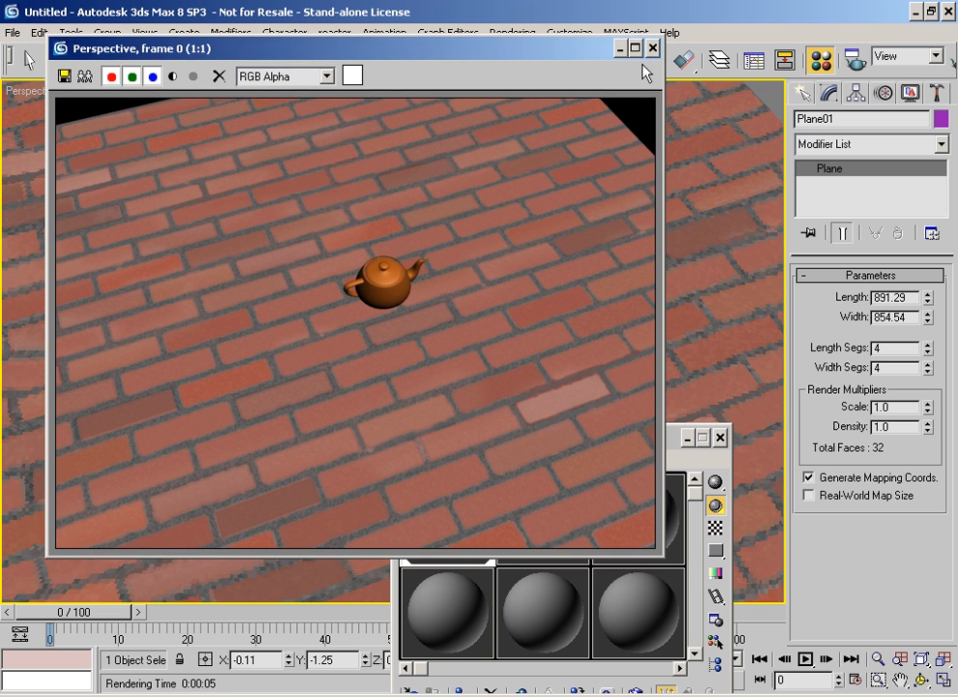
pyautogui.click(654, 48)
# Step: Open the brick material's diffuse color map and bring up its bitmap parameters
pyautogui.moveTo(559, 444); pyautogui.dragTo(734, 50)
pyautogui.moveTo(621, 503); pyautogui.dragTo(620, 428)
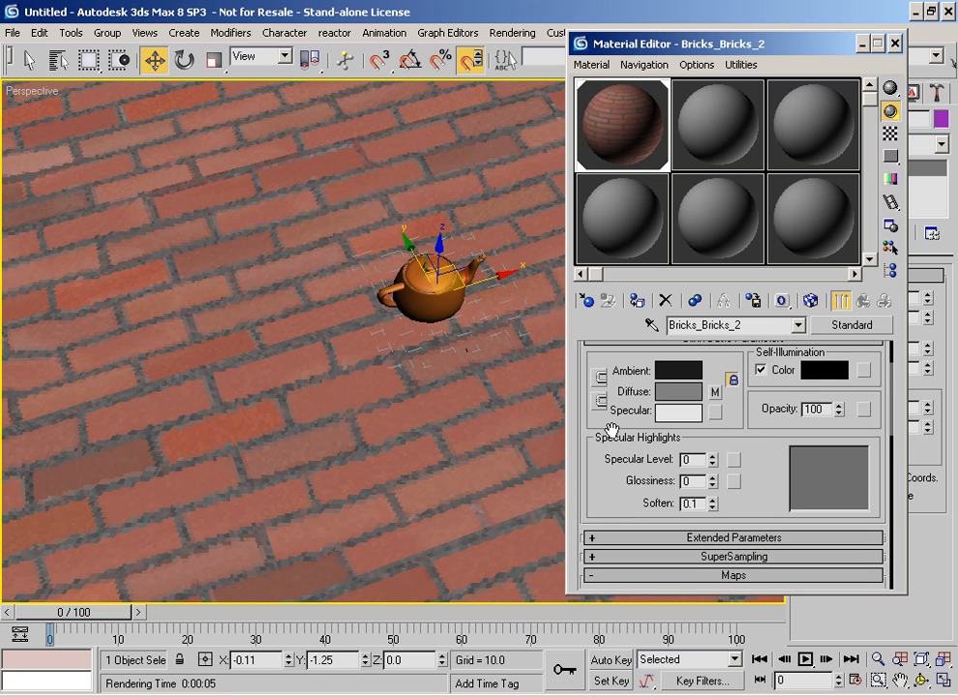
pyautogui.click(719, 399)
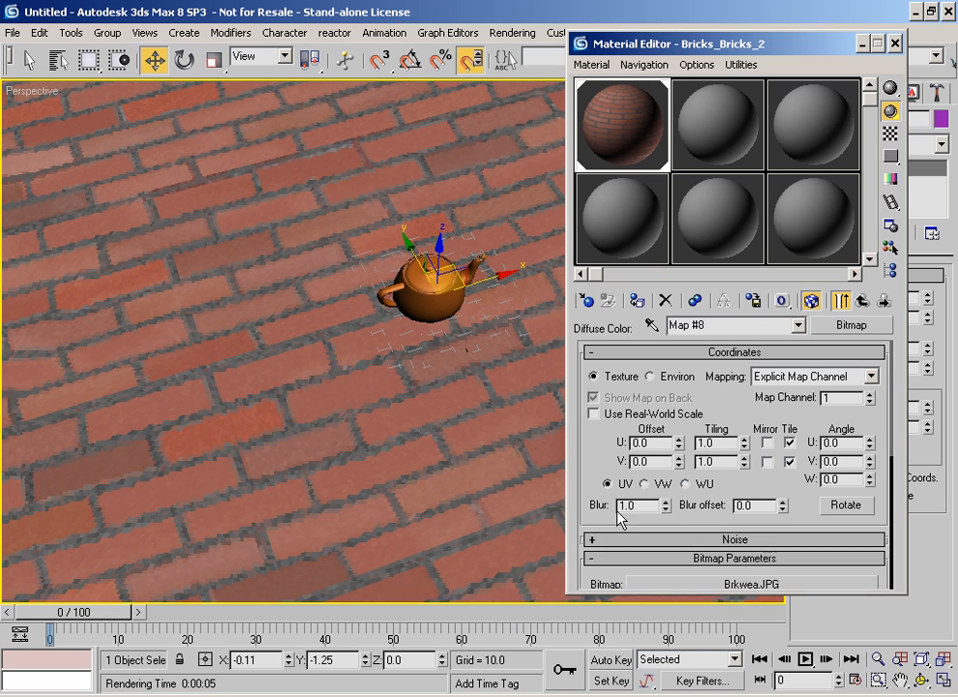
pyautogui.click(763, 559)
pyautogui.scroll(-5, 734, 542)
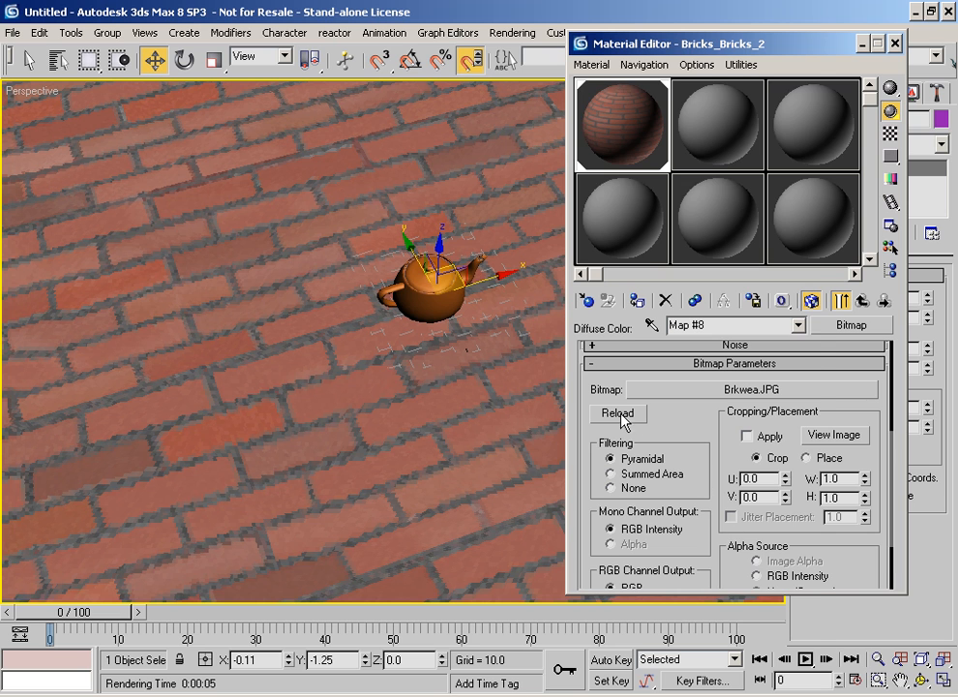
# Step: View the full Brkwea.JPG image in the cropping window, close it and minimize the Material Editor
pyautogui.click(833, 437)
pyautogui.moveTo(421, 49); pyautogui.dragTo(402, 35)
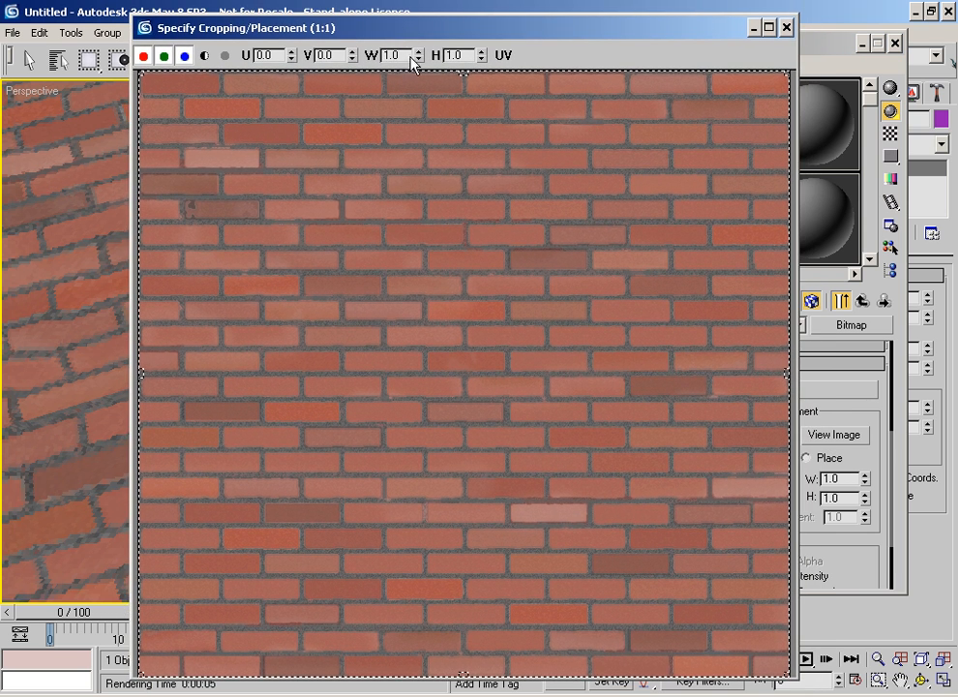
pyautogui.moveTo(610, 29); pyautogui.dragTo(640, 50)
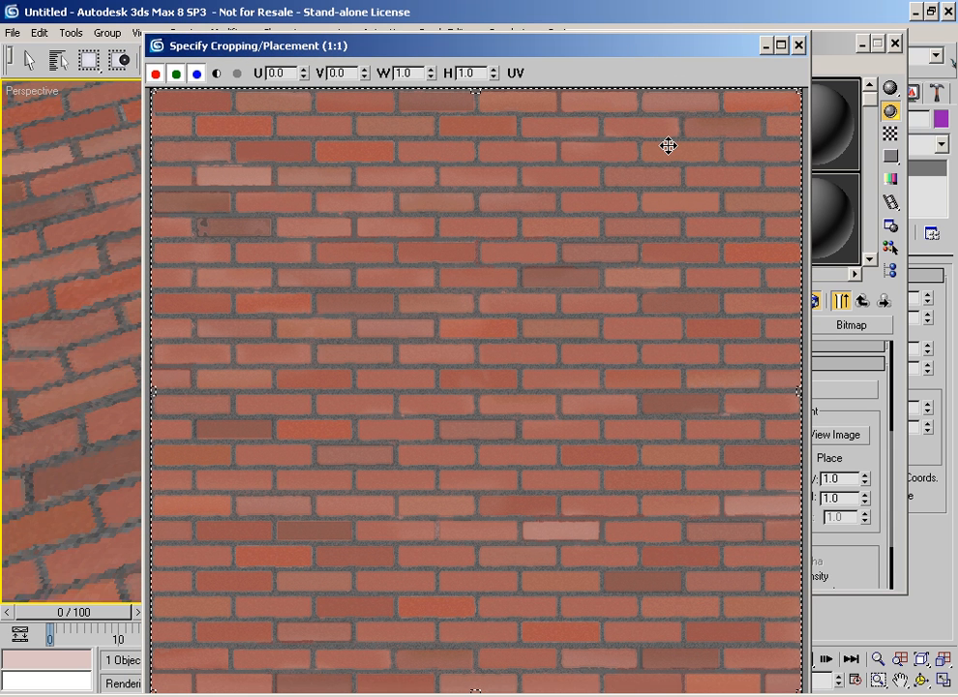
pyautogui.moveTo(674, 42); pyautogui.dragTo(760, 97)
pyautogui.click(889, 37)
pyautogui.click(776, 83)
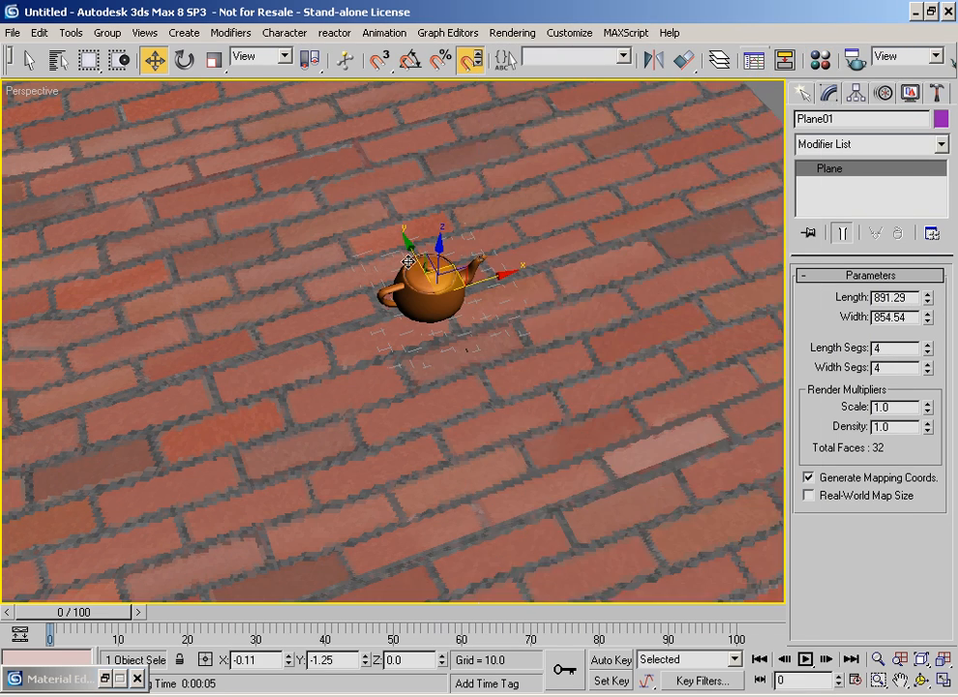
# Step: Undo the plane's length and width enlargements
pyautogui.scroll(-6, 197, 481)
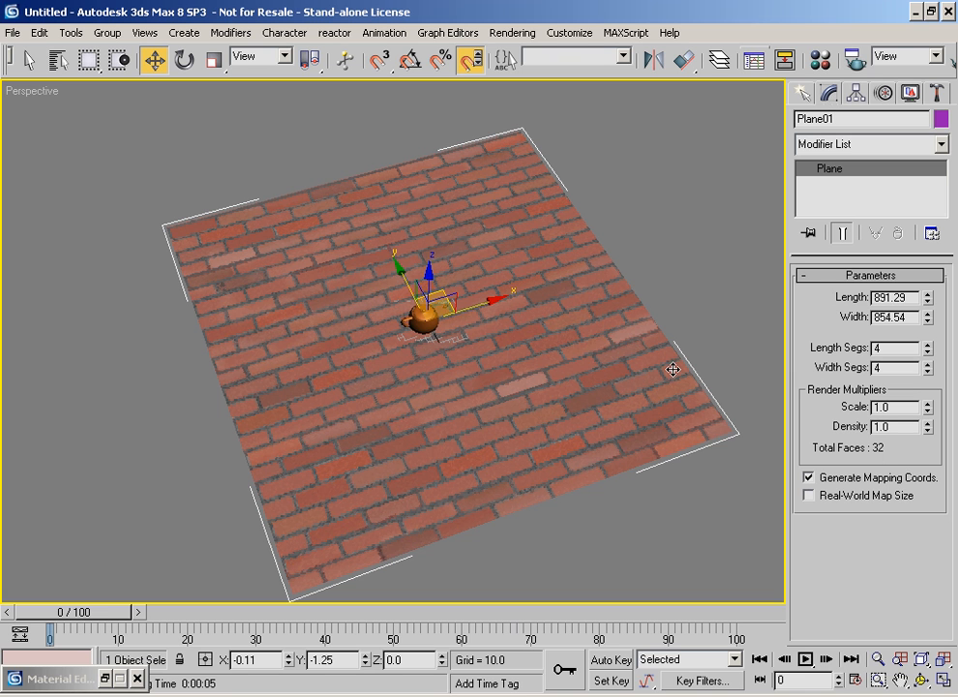
pyautogui.hotkey('ctrl', 'z')
pyautogui.hotkey('ctrl', 'z')
pyautogui.hotkey('ctrl', 'z')
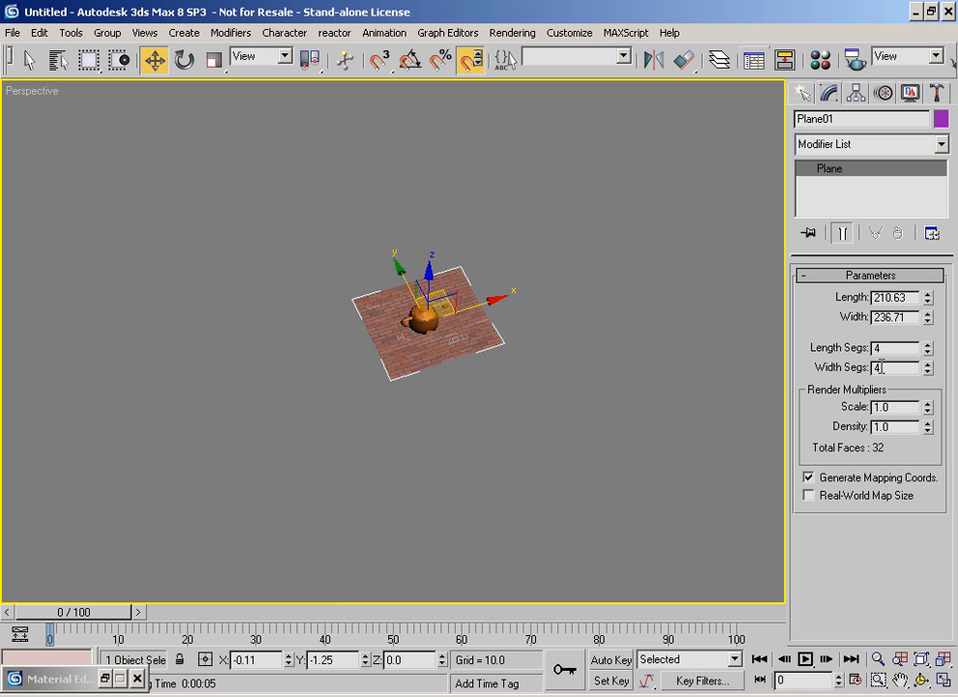
# Step: Set the plane's length and width to 200 each
pyautogui.doubleClick(895, 298)
pyautogui.write('200')
pyautogui.press('Tab')
pyautogui.write('200')
pyautogui.press('Return')
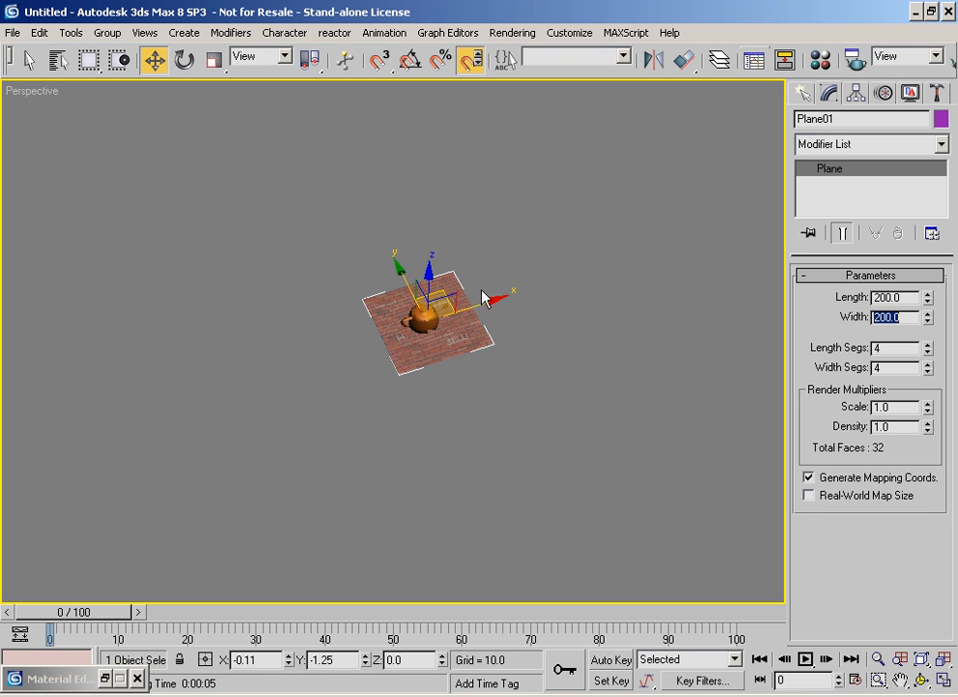
pyautogui.moveTo(618, 263); pyautogui.dragTo(615, 259, button='middle')
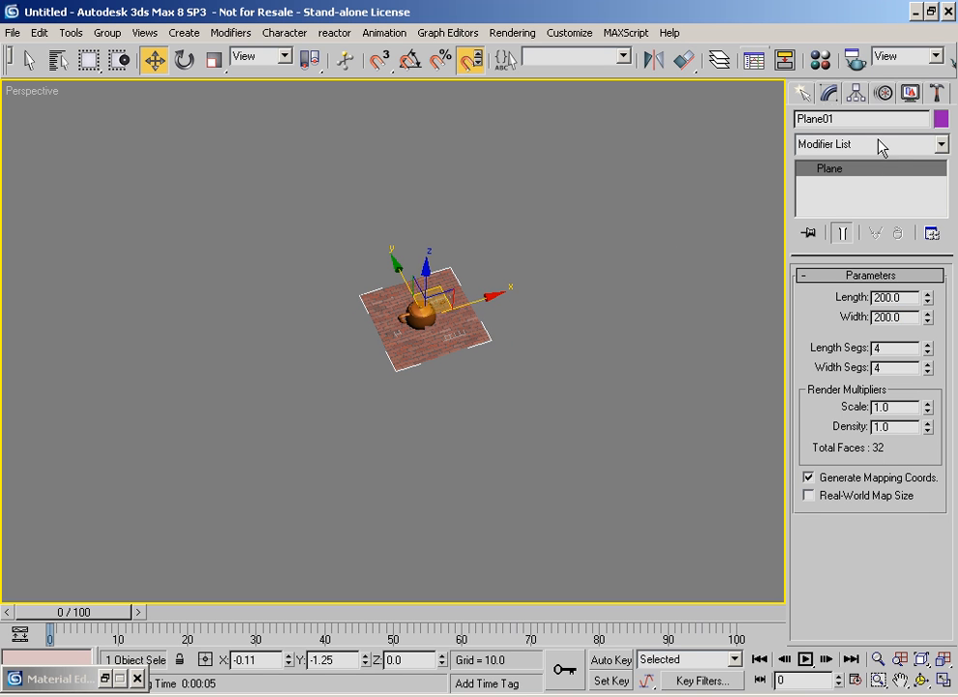
# Step: Set the plane's length and width to 800 each
pyautogui.write('8')
pyautogui.press('Tab')
pyautogui.write('800')
pyautogui.press('Return')
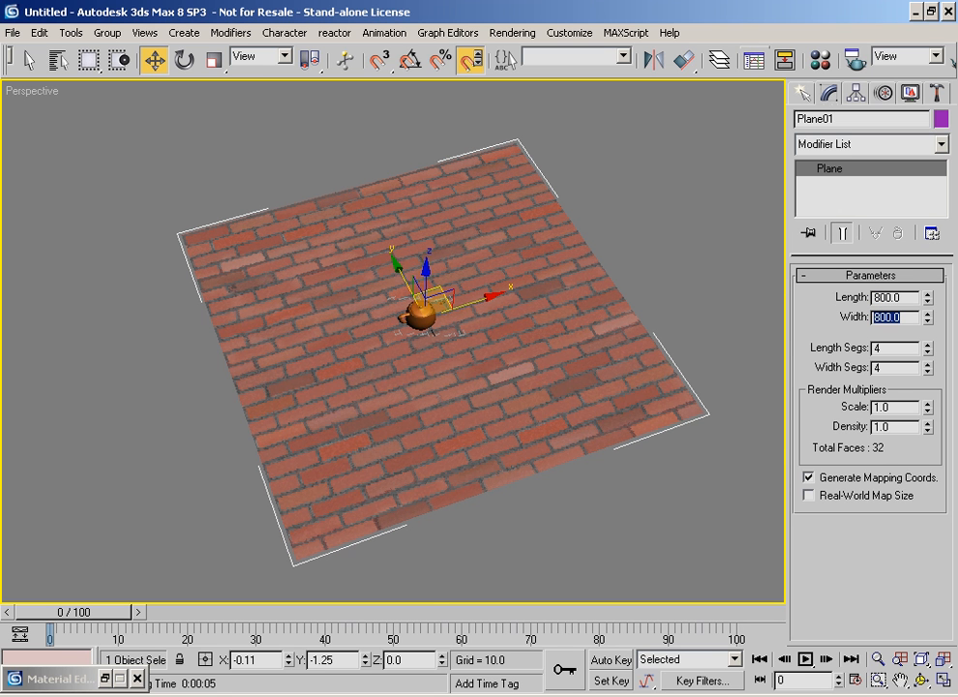
# Step: Add a UVW Map modifier to the 800 by 800 plane
pyautogui.scroll(5, 257, 295)
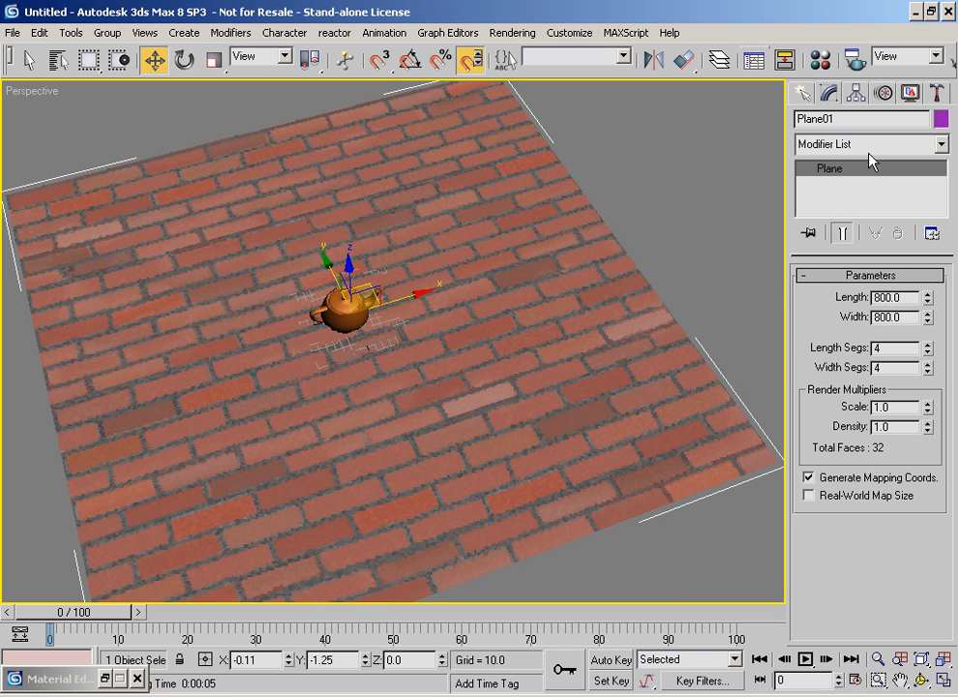
pyautogui.click(941, 143)
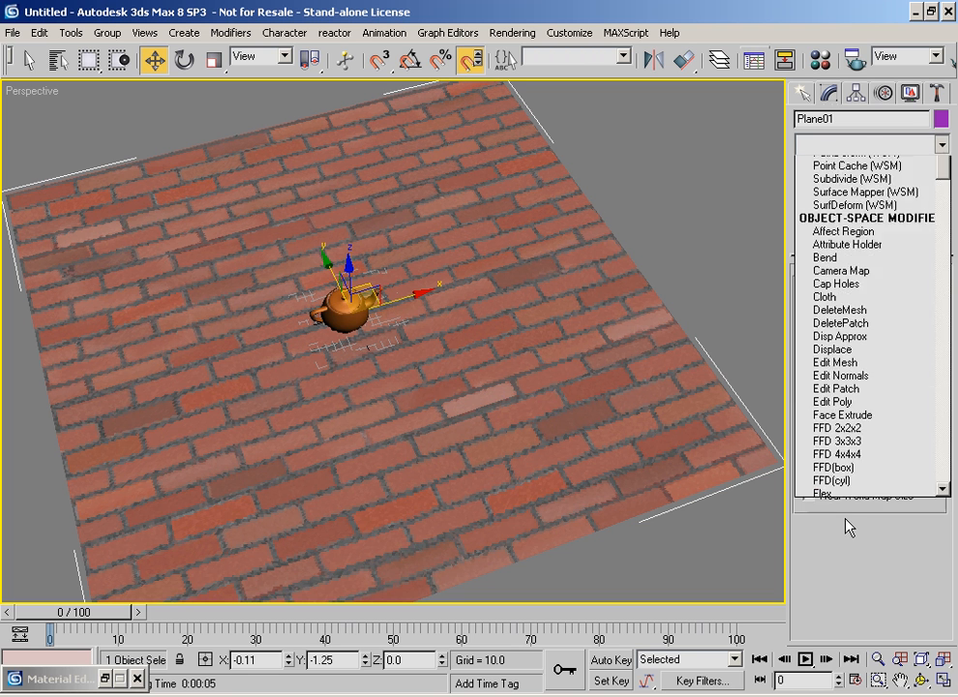
pyautogui.click(944, 630)
pyautogui.click(944, 630)
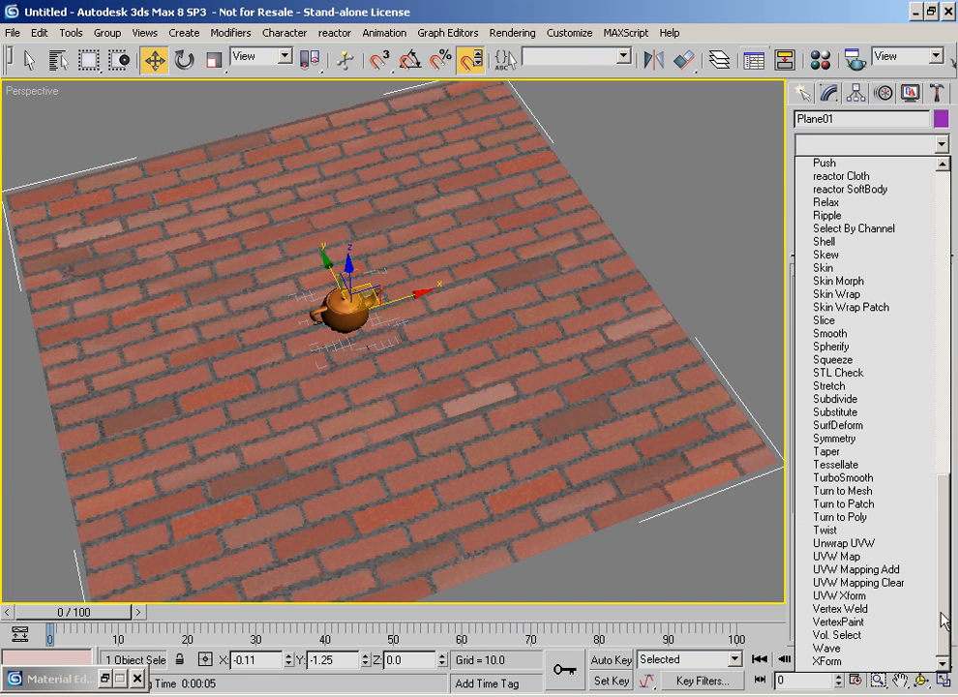
pyautogui.click(827, 551)
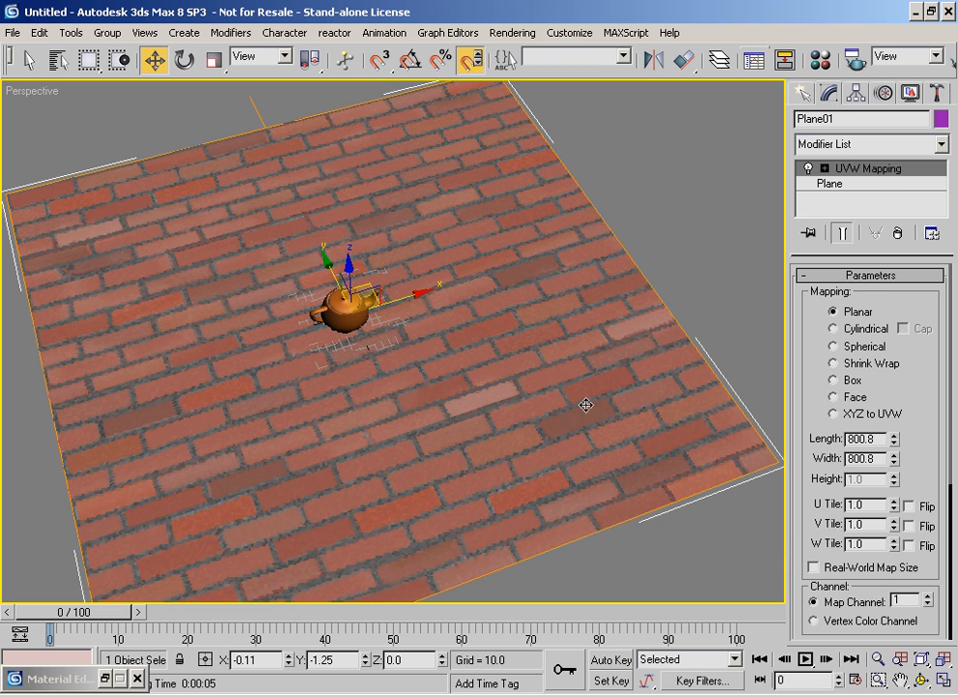
# Step: Set the length and width of the plane's planar UVW mapping gizmo to 200 each
pyautogui.click(877, 170)
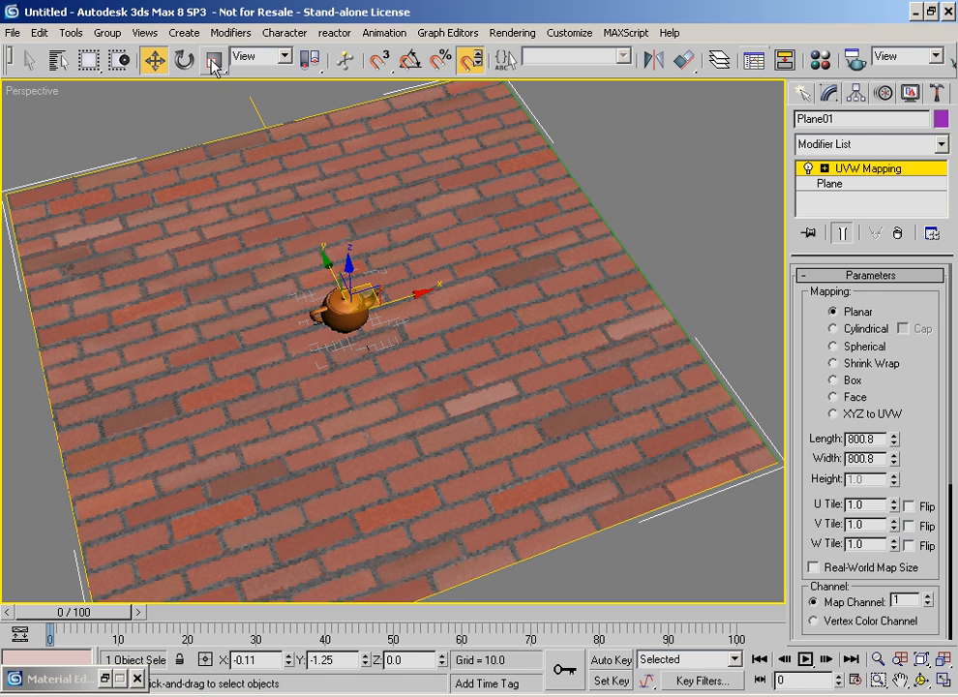
pyautogui.doubleClick(866, 438)
pyautogui.write('200')
pyautogui.press('Tab')
pyautogui.write('200')
pyautogui.press('Return')
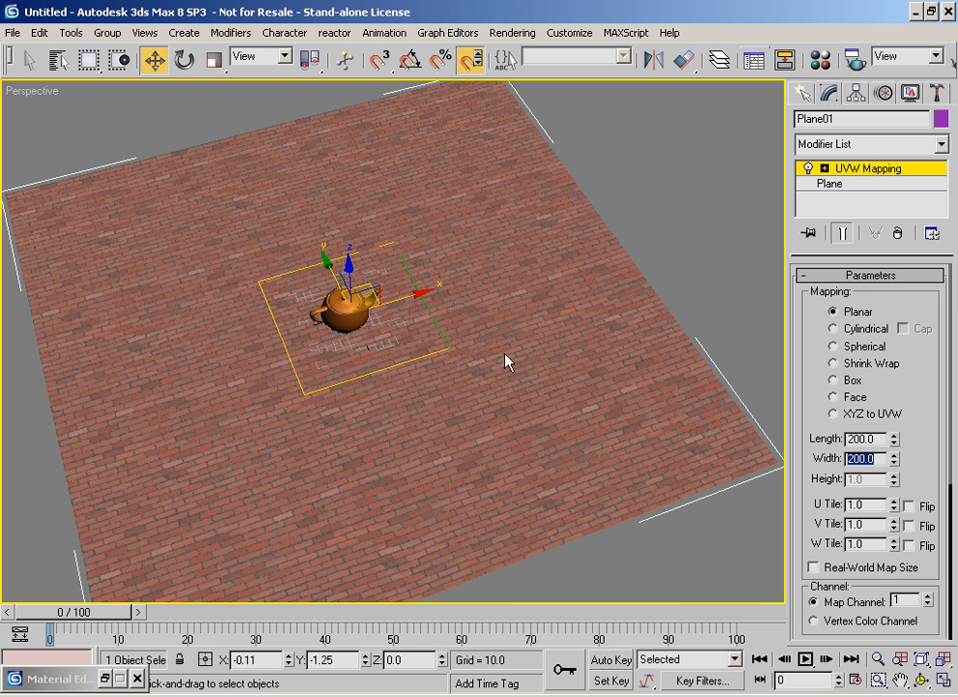
# Step: Insert an Edit Mesh modifier between the Plane base object and its UVW Mapping modifier
pyautogui.moveTo(329, 328); pyautogui.dragTo(351, 311, button='middle')
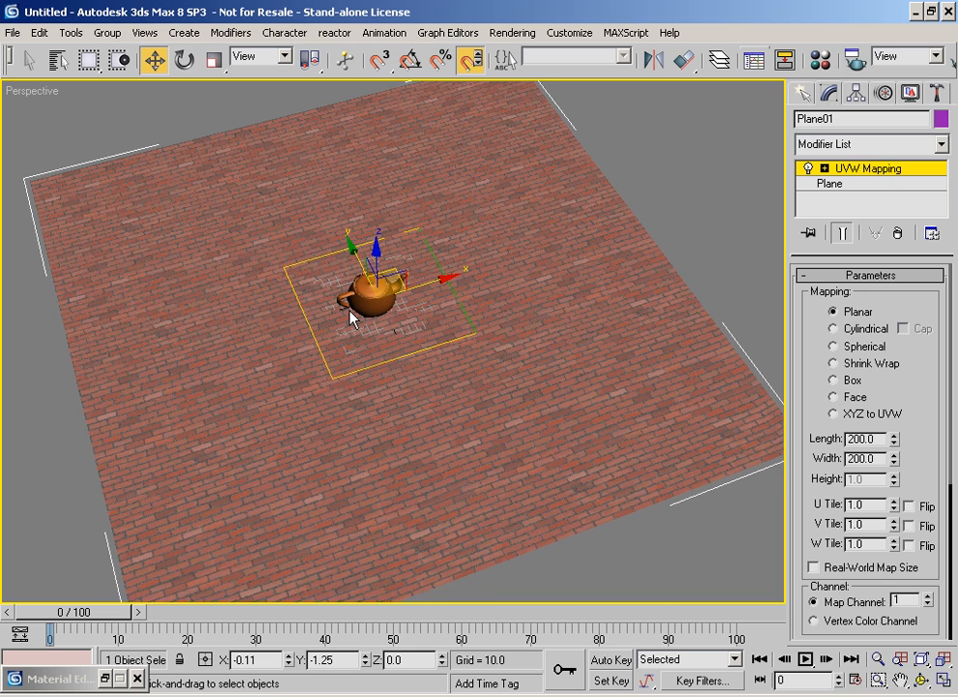
pyautogui.scroll(5, 416, 261)
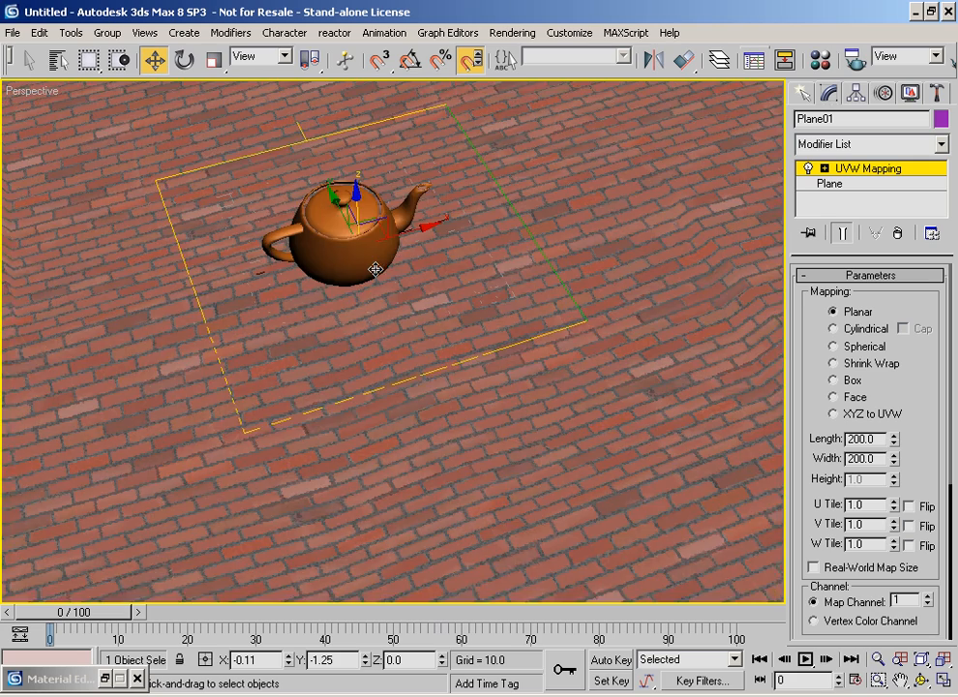
pyautogui.moveTo(385, 257); pyautogui.dragTo(426, 361, button='middle')
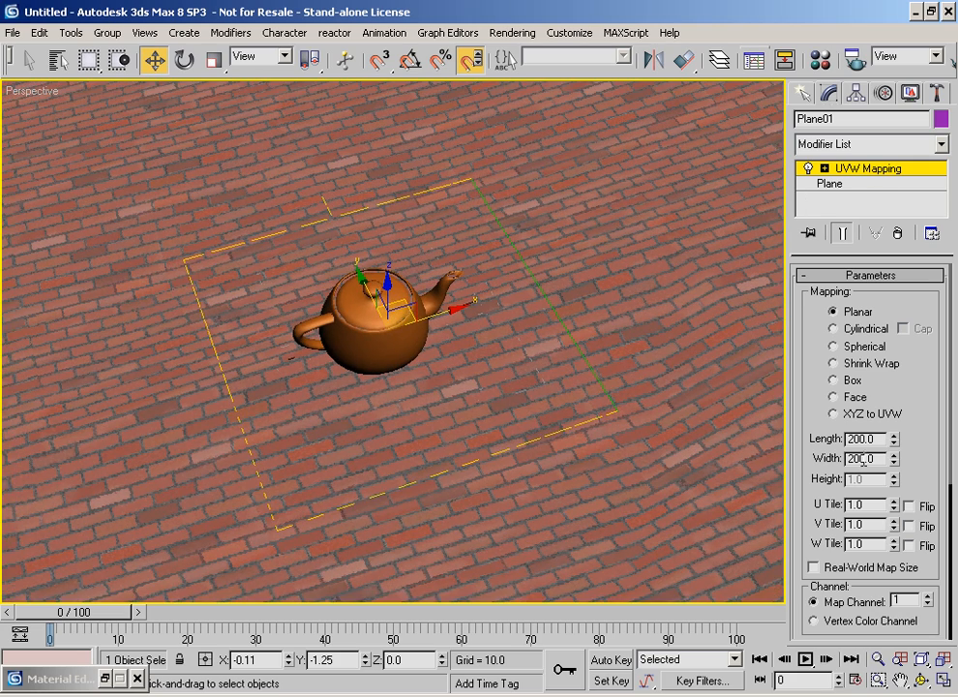
pyautogui.scroll(-6, 425, 394)
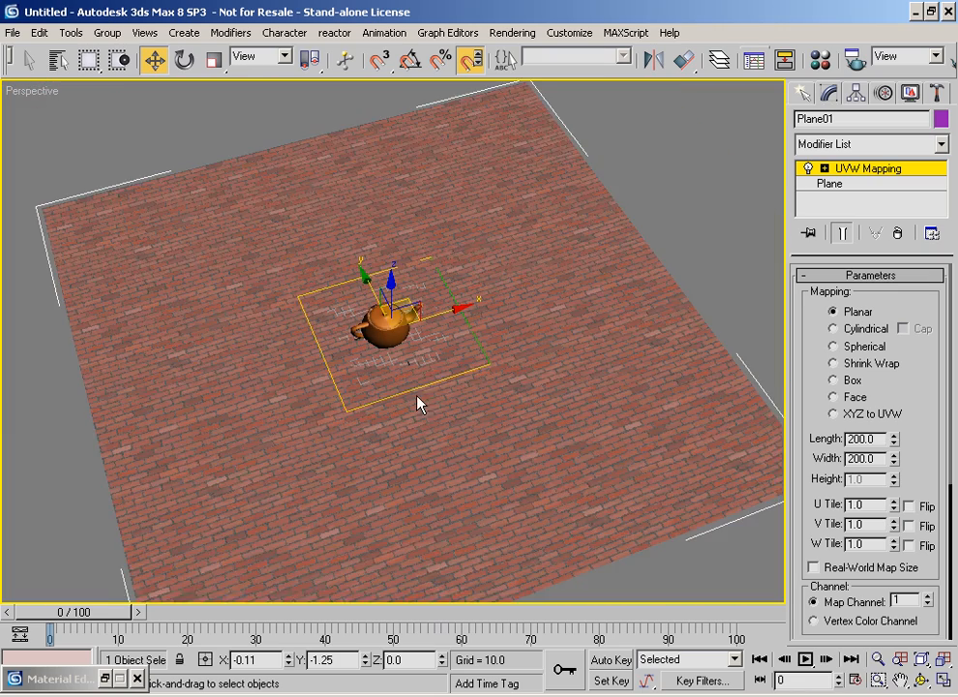
pyautogui.moveTo(420, 378); pyautogui.dragTo(411, 392, button='middle')
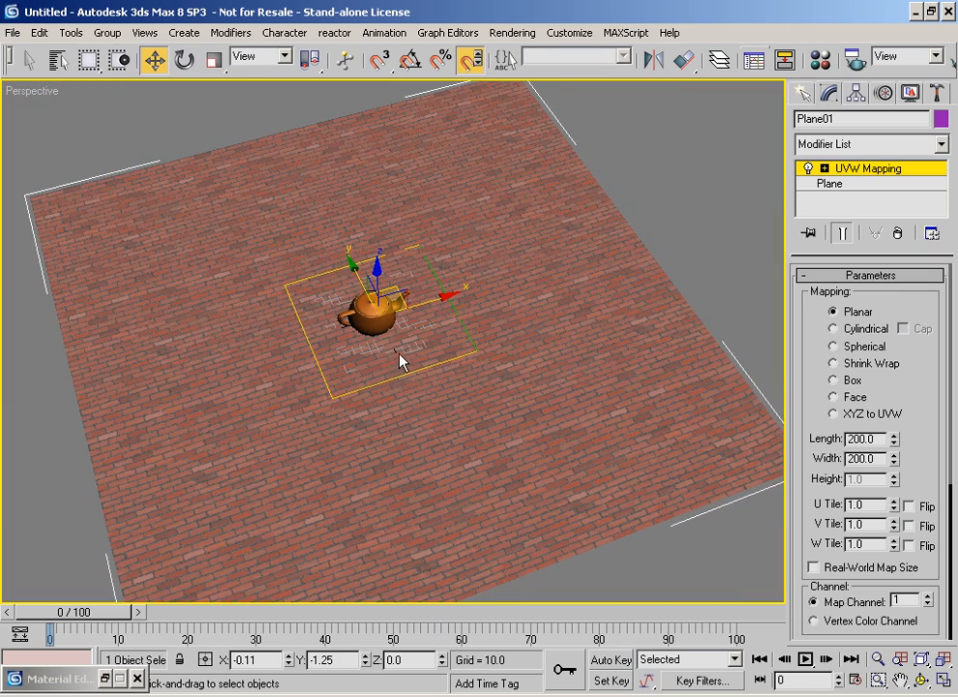
pyautogui.click(865, 185)
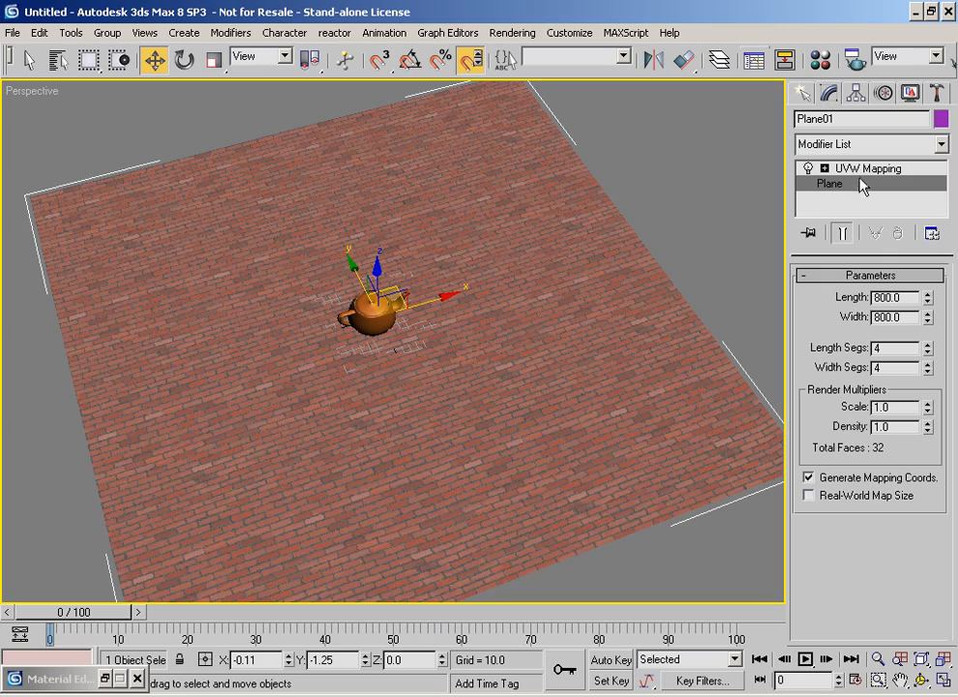
pyautogui.moveTo(927, 300); pyautogui.dragTo(899, 257)
pyautogui.moveTo(927, 320); pyautogui.dragTo(862, 300)
pyautogui.click(903, 145)
pyautogui.click(858, 537)
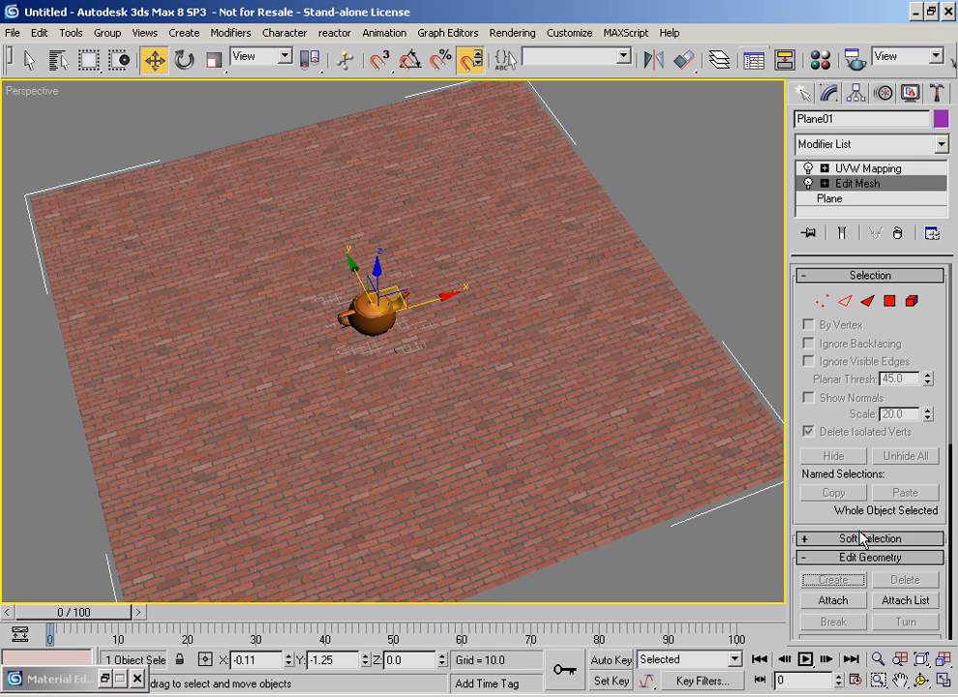
# Step: Select all of the plane's polygons in the Edit Mesh modifier and turn off the shading of selected faces
pyautogui.click(891, 306)
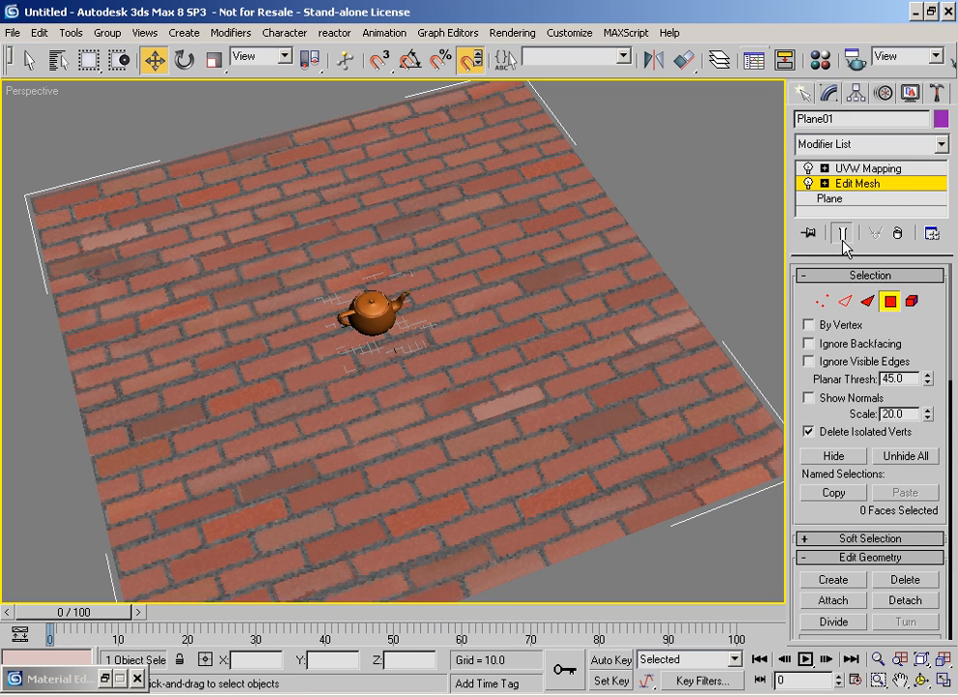
pyautogui.scroll(-5, 659, 332)
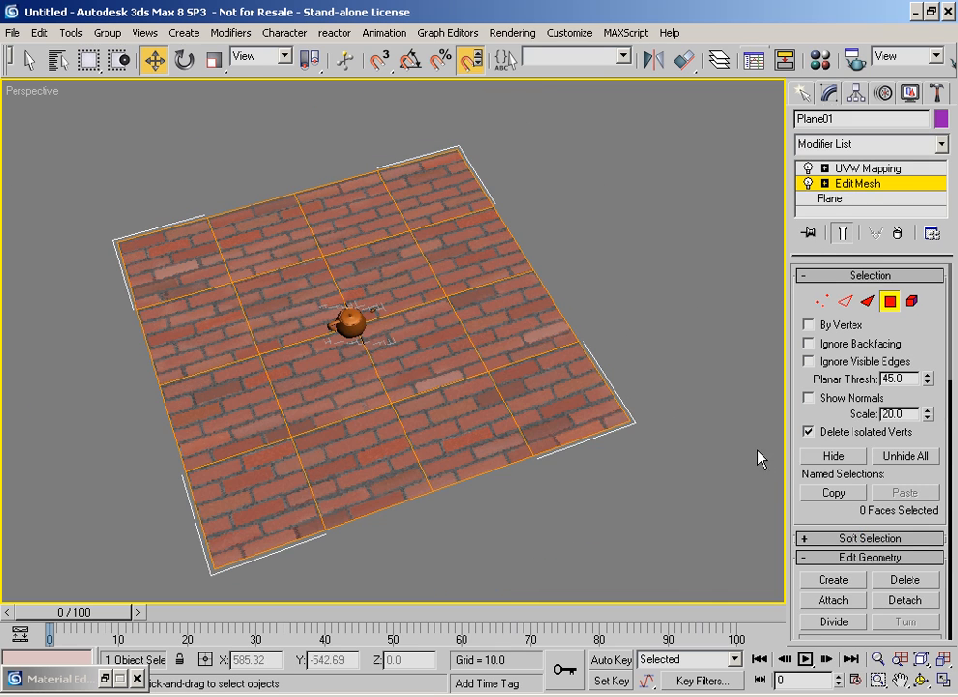
pyautogui.moveTo(667, 556); pyautogui.dragTo(16, 118)
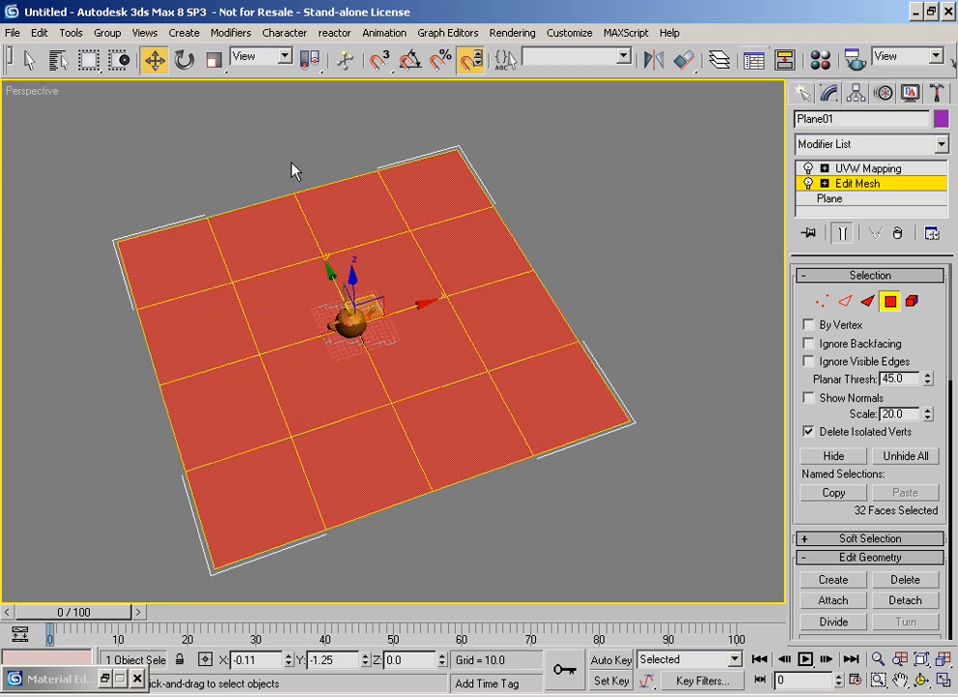
pyautogui.press('F2')
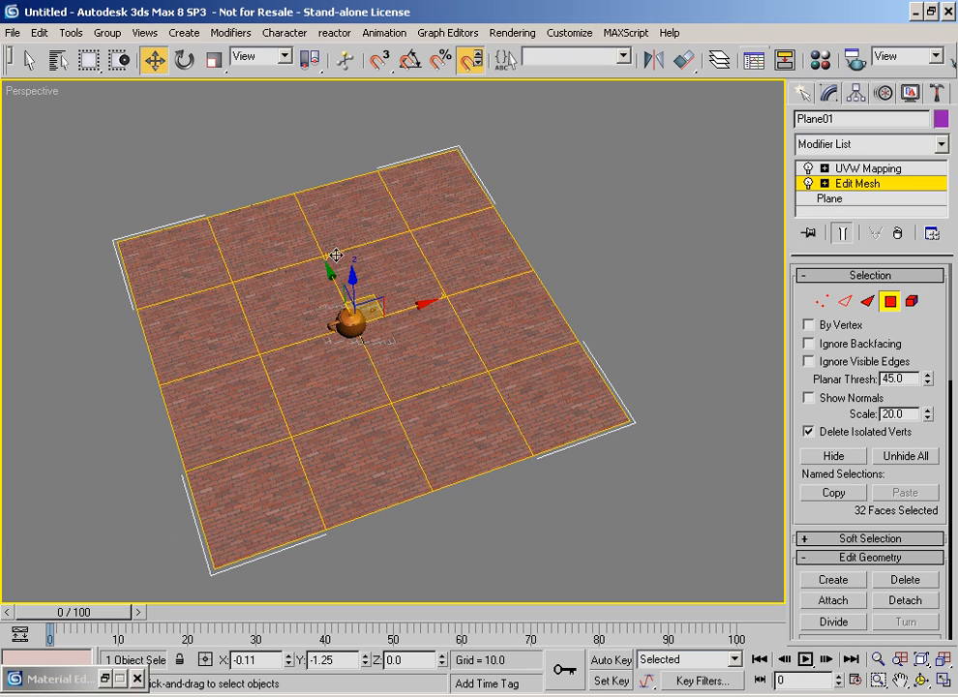
# Step: Try to scale the selected polygons uniformly, cancel the scaling and delete the Edit Mesh modifier
pyautogui.click(212, 61)
pyautogui.moveTo(336, 334)
pyautogui.mouseDown()
pyautogui.moveTo(343, 225)
pyautogui.moveTo(343, 351)
pyautogui.moveTo(337, 292)
pyautogui.moveTo(338, 316)
pyautogui.moveTo(348, 398)
pyautogui.moveTo(351, 218)
pyautogui.moveTo(358, 201)
pyautogui.moveTo(368, 385)
pyautogui.moveTo(374, 209)
pyautogui.moveTo(356, 334)
pyautogui.moveTo(338, 317)
pyautogui.moveTo(339, 268)
pyautogui.moveTo(320, 199)
pyautogui.moveTo(334, 345)
pyautogui.mouseUp()
pyautogui.rightClick(334, 347)
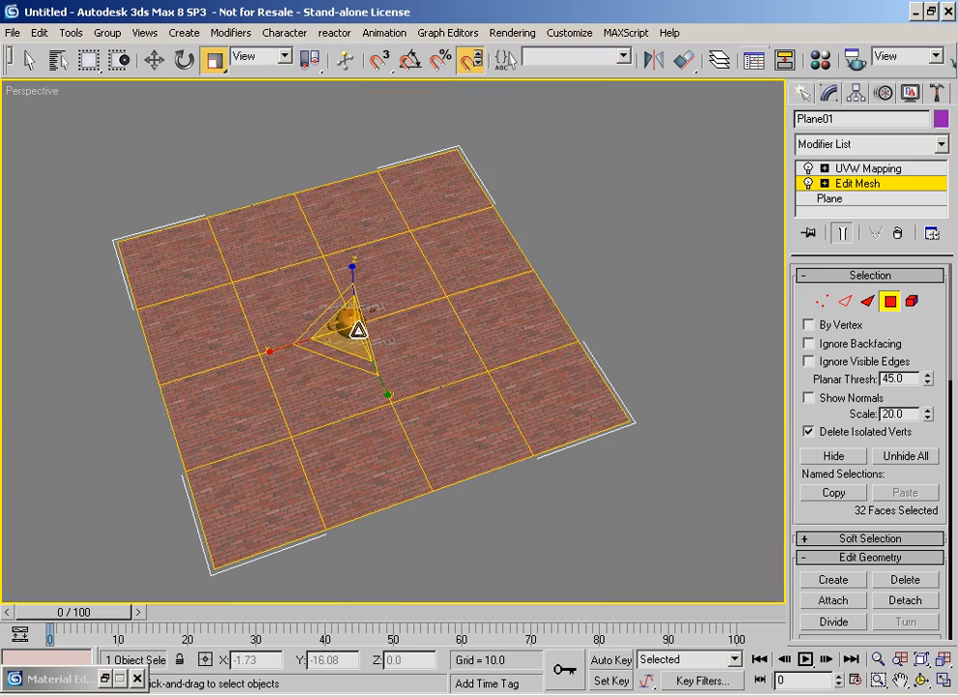
pyautogui.moveTo(358, 330); pyautogui.dragTo(402, 321, button='middle')
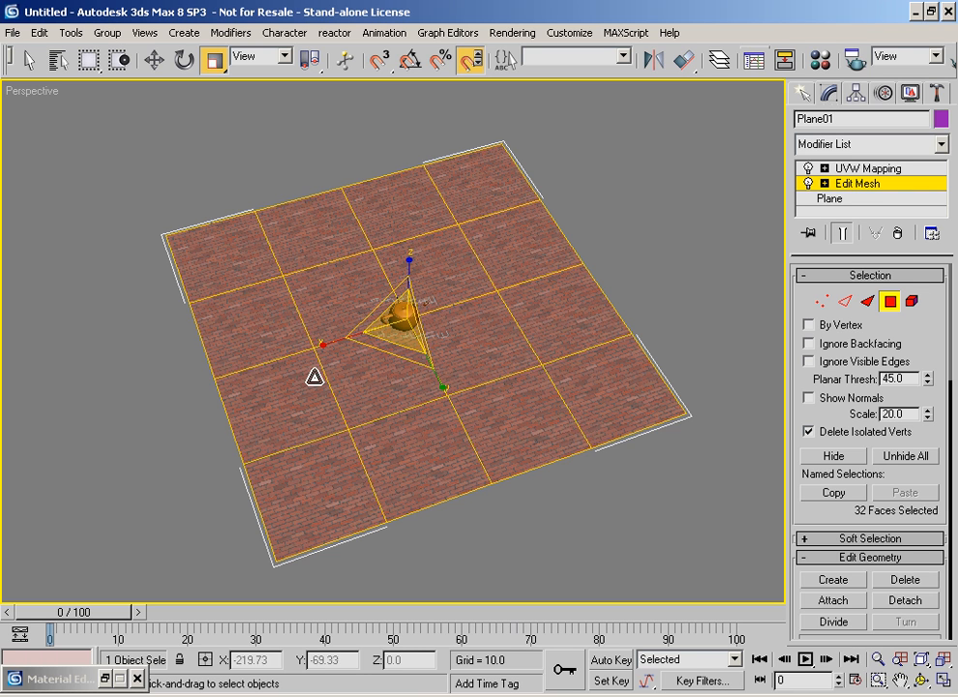
pyautogui.moveTo(391, 325); pyautogui.dragTo(374, 256)
pyautogui.rightClick(375, 256)
pyautogui.click(896, 234)
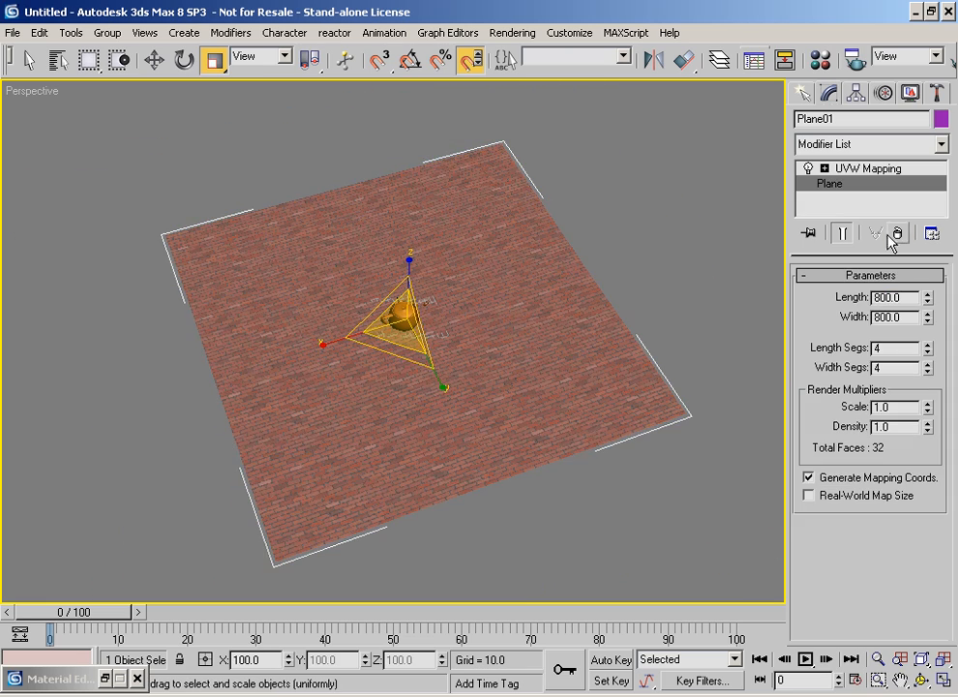
# Step: Examine the brick tiling close to the teapot and compare the UVW mapping gizmo with the whole plane in the Top view
pyautogui.moveTo(460, 334); pyautogui.dragTo(450, 335, button='middle')
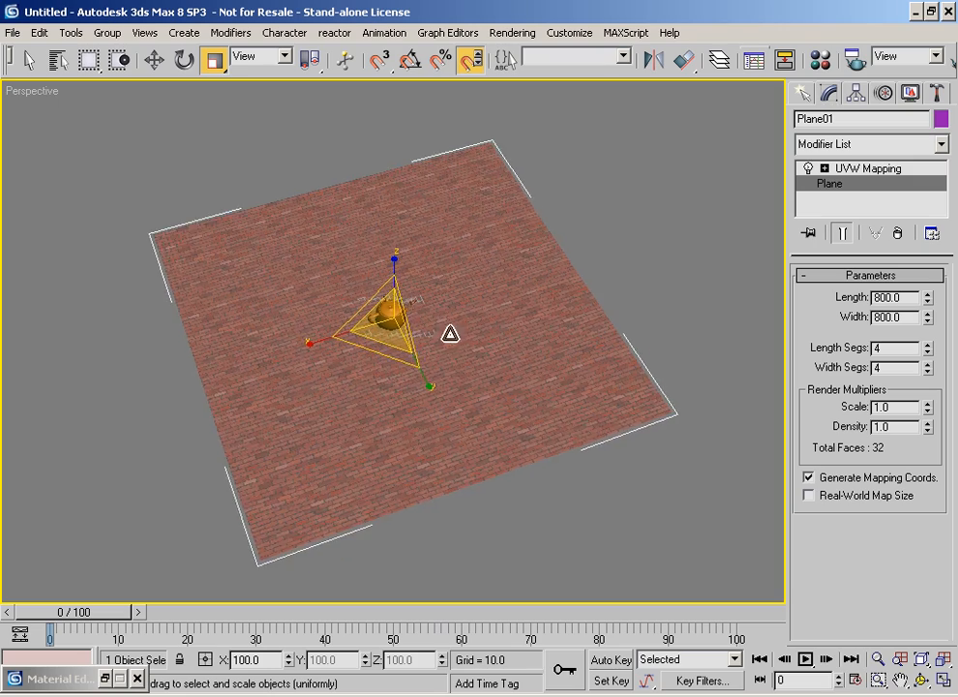
pyautogui.scroll(5, 450, 335)
pyautogui.moveTo(366, 308); pyautogui.dragTo(470, 263, button='middle')
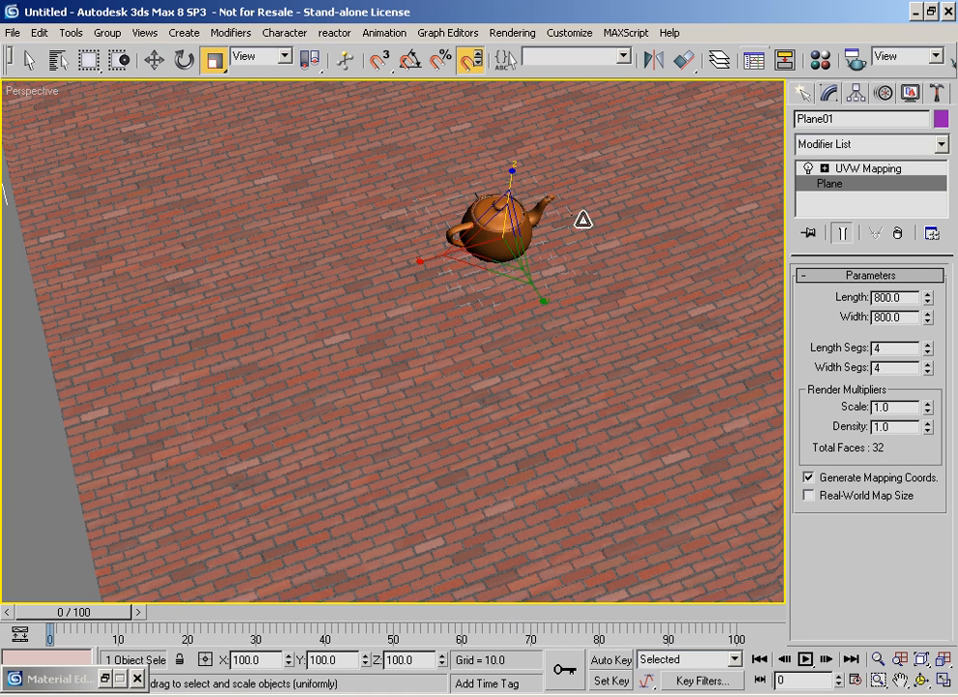
pyautogui.scroll(-5, 535, 421)
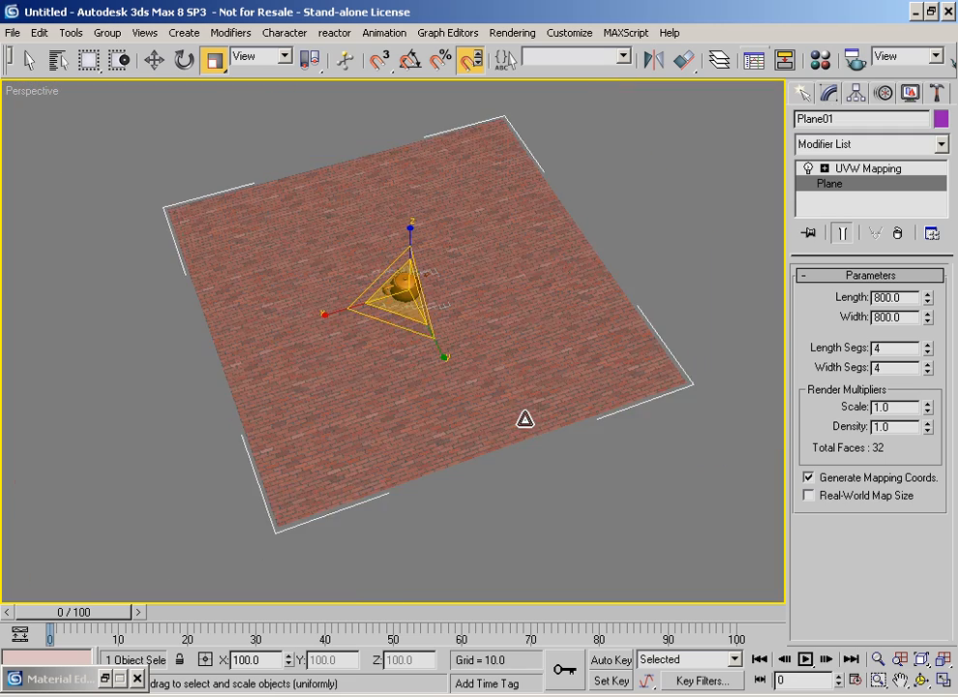
pyautogui.scroll(3, 524, 418)
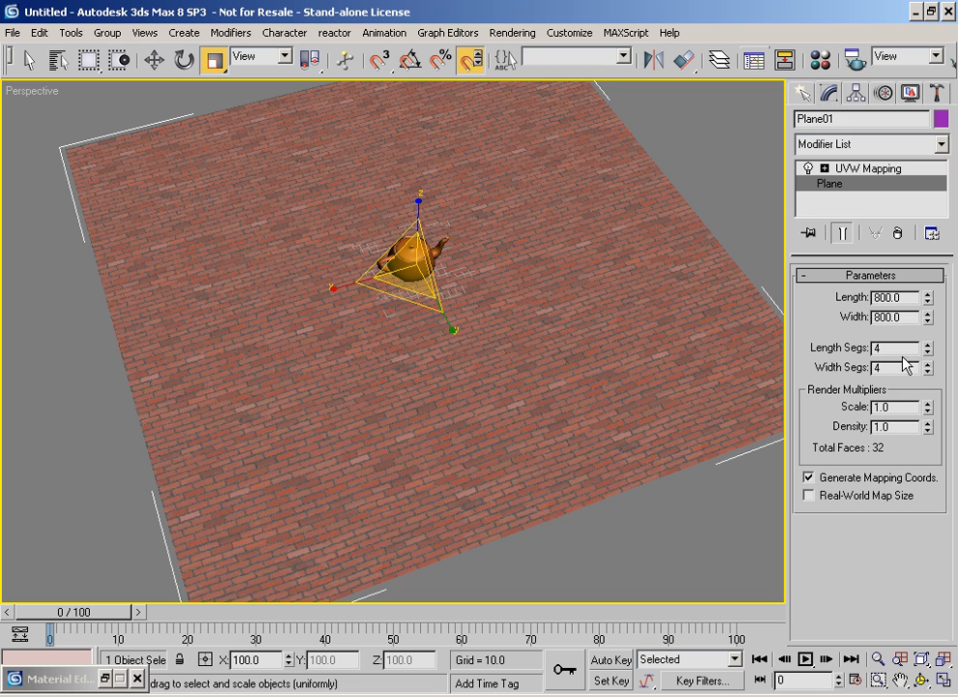
pyautogui.click(857, 170)
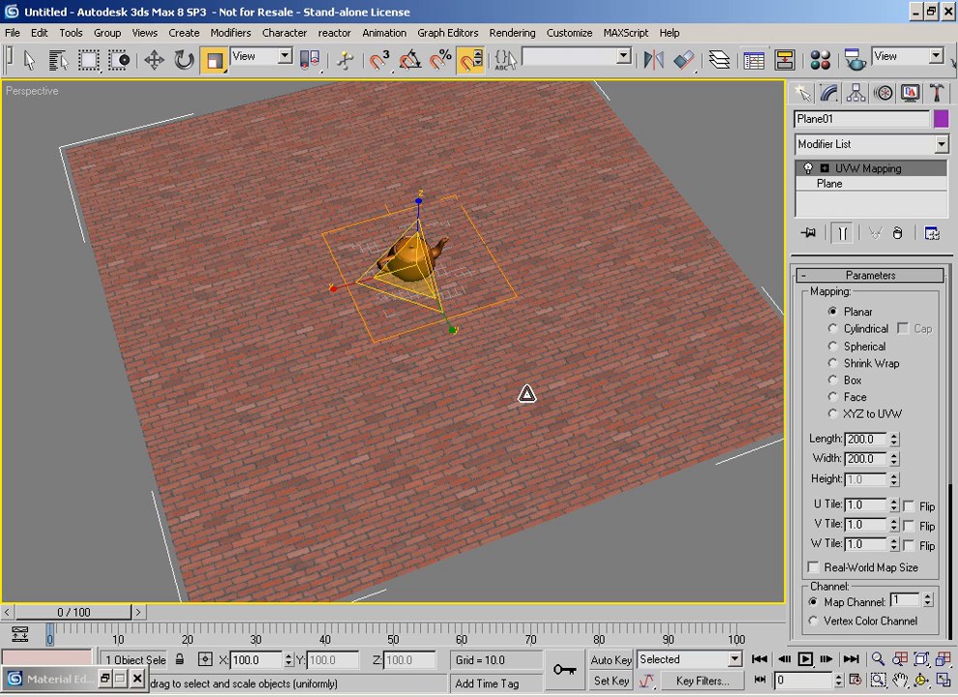
pyautogui.moveTo(488, 349); pyautogui.dragTo(469, 362, button='middle')
pyautogui.press('t')
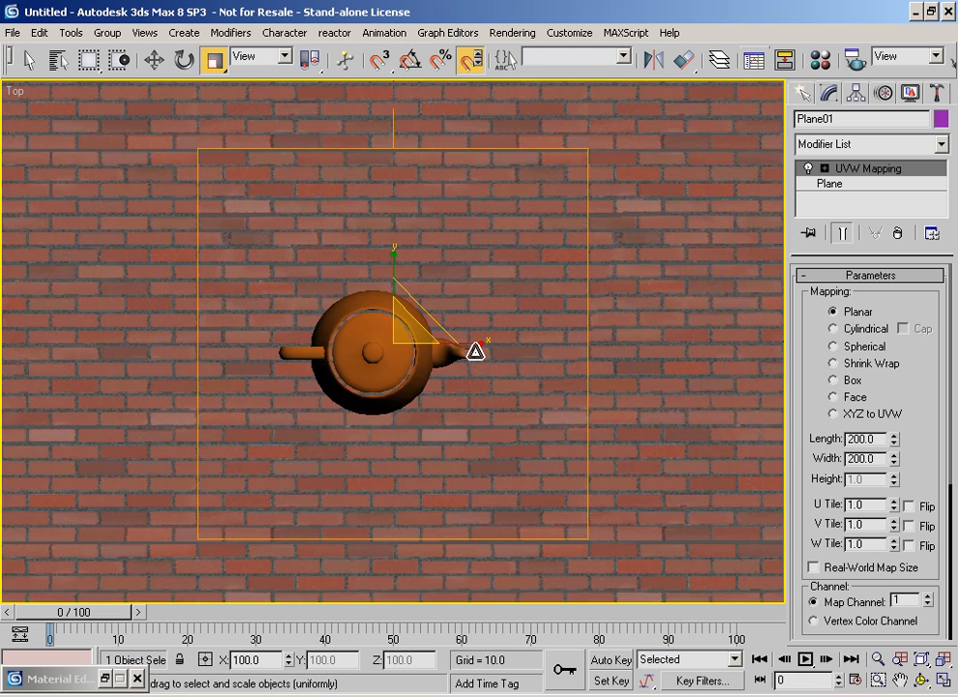
pyautogui.hotkey('ctrl', 'alt', 'z')
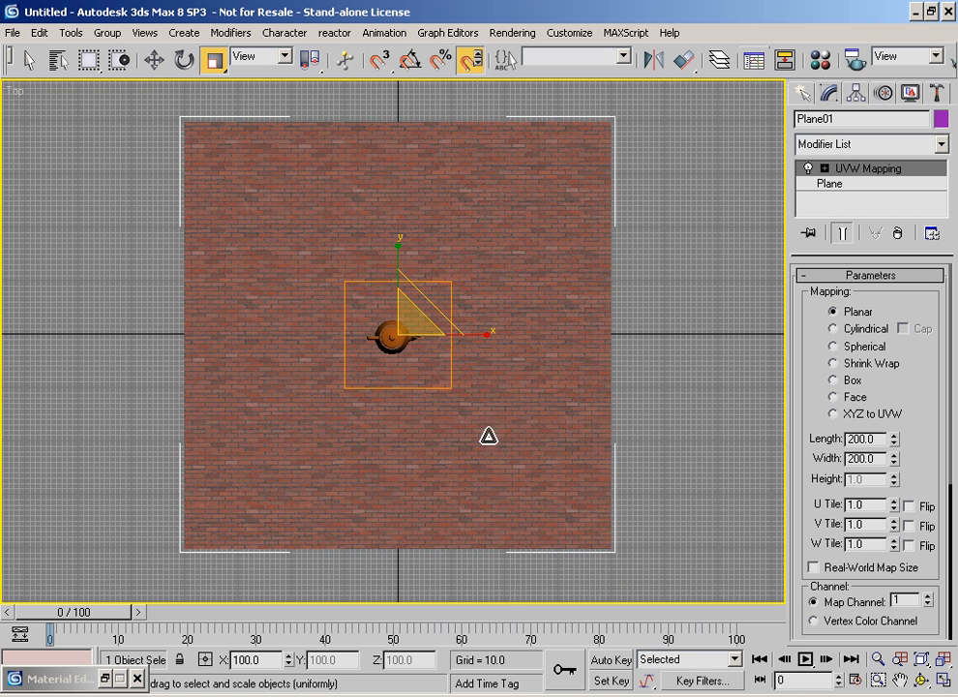
pyautogui.moveTo(264, 159); pyautogui.dragTo(264, 155, button='middle')
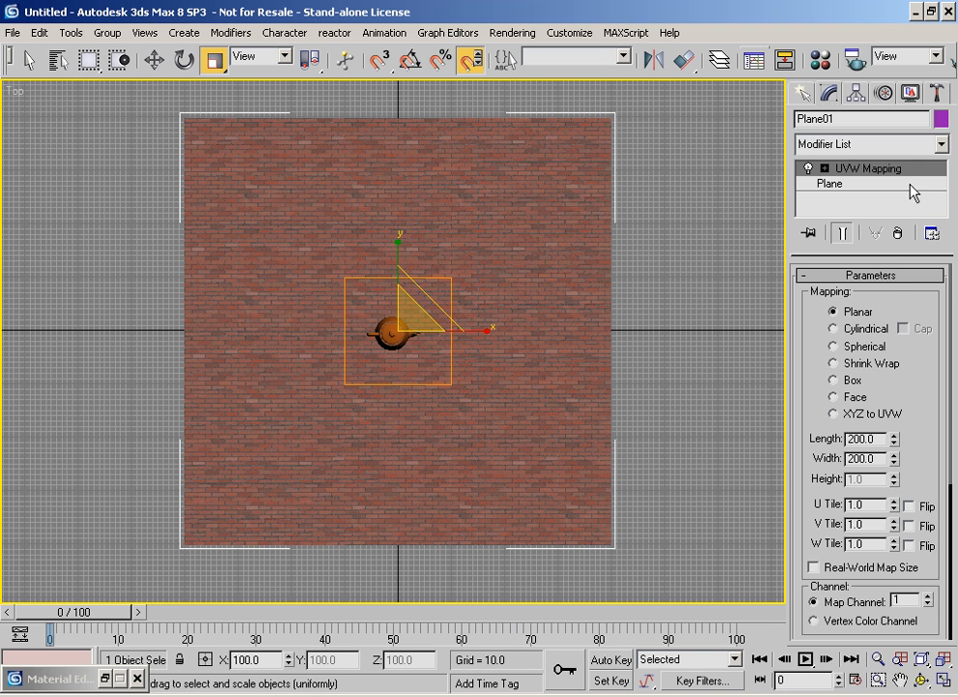
# Step: Add a second UVW Map modifier on top of the first one and switch its effect off and on
pyautogui.click(895, 145)
pyautogui.scroll(-15, 946, 641)
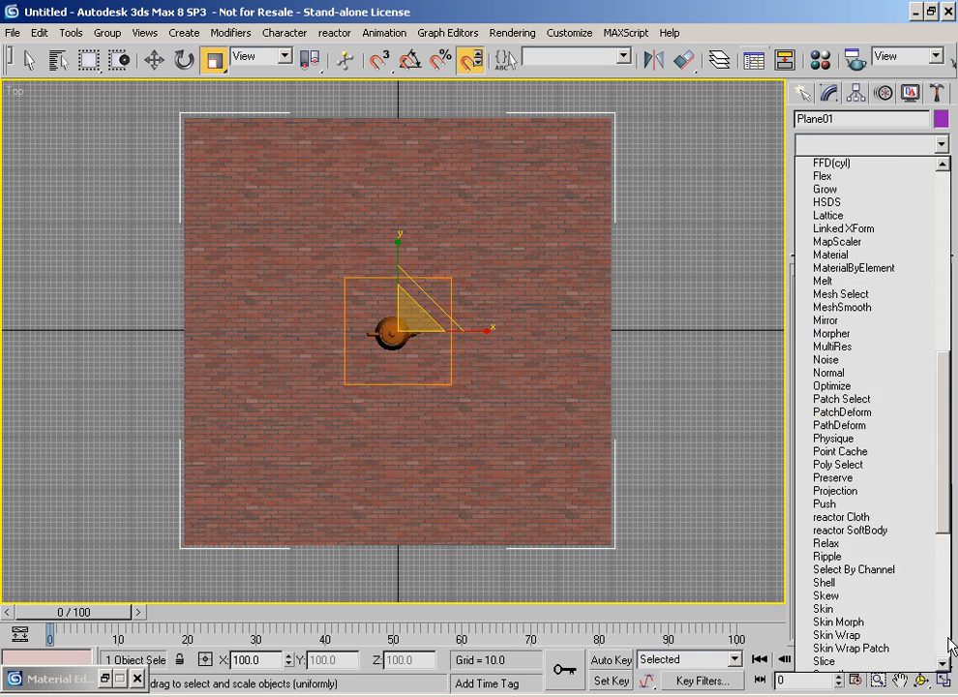
pyautogui.click(890, 558)
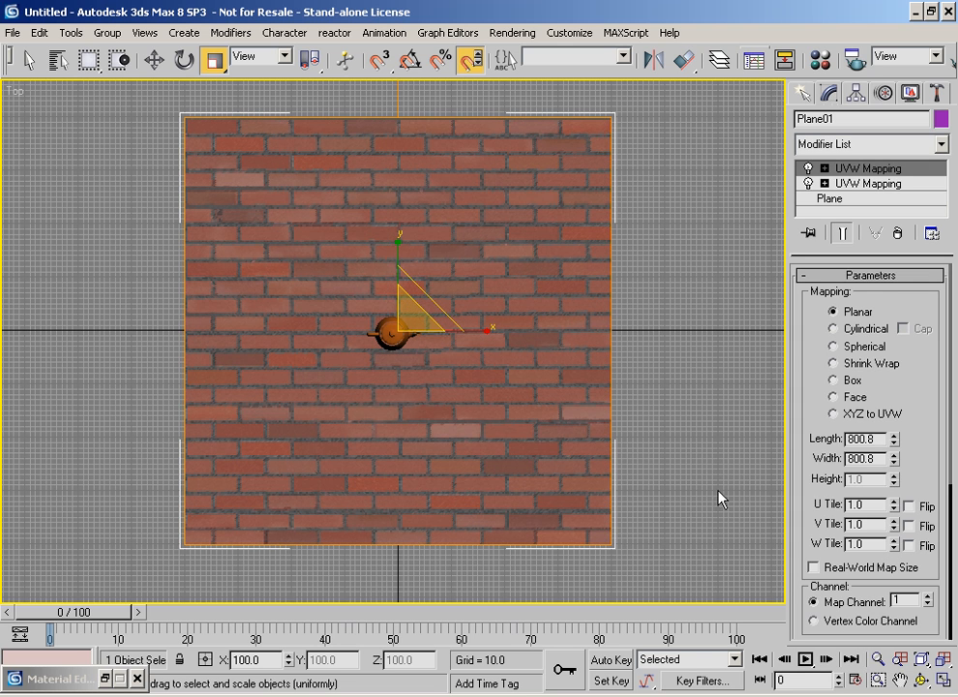
pyautogui.click(810, 169)
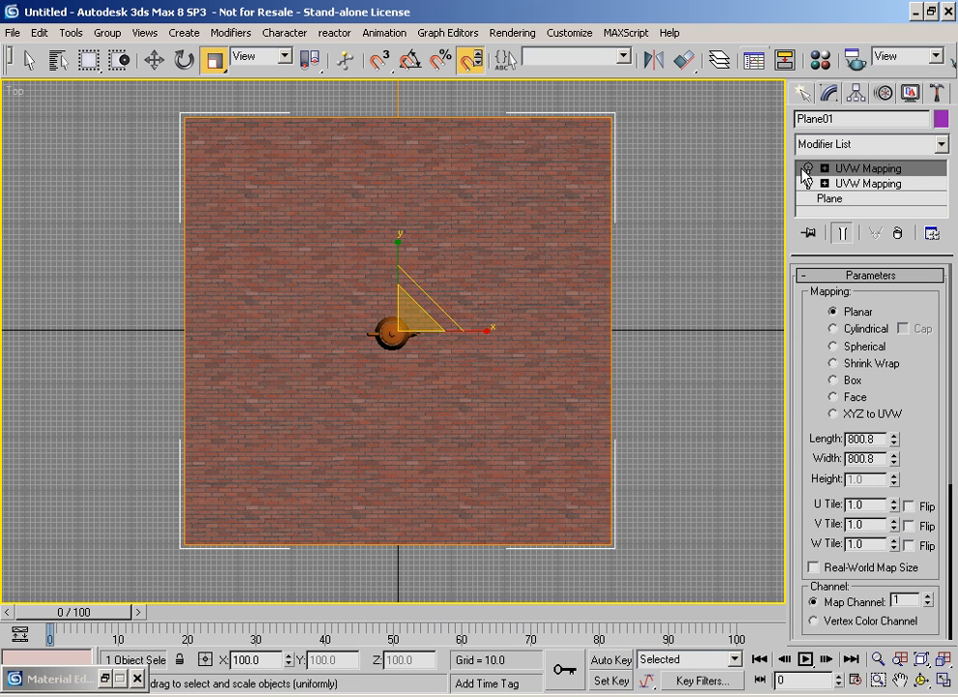
pyautogui.click(808, 168)
# Step: Delete both UVW Mapping modifiers from the plane's modifier stack
pyautogui.click(898, 234)
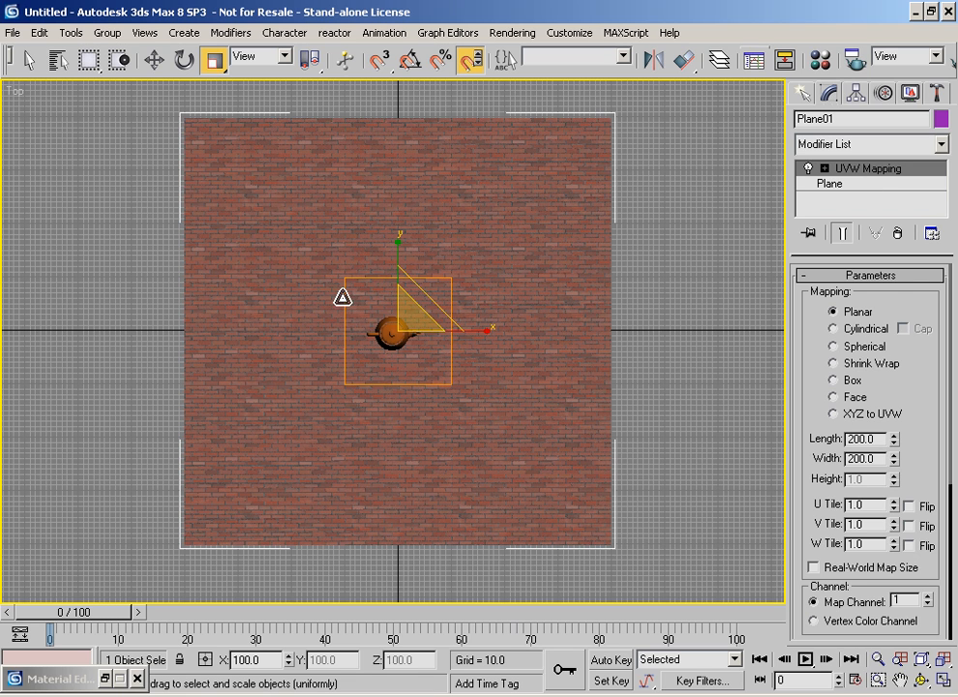
pyautogui.click(894, 237)
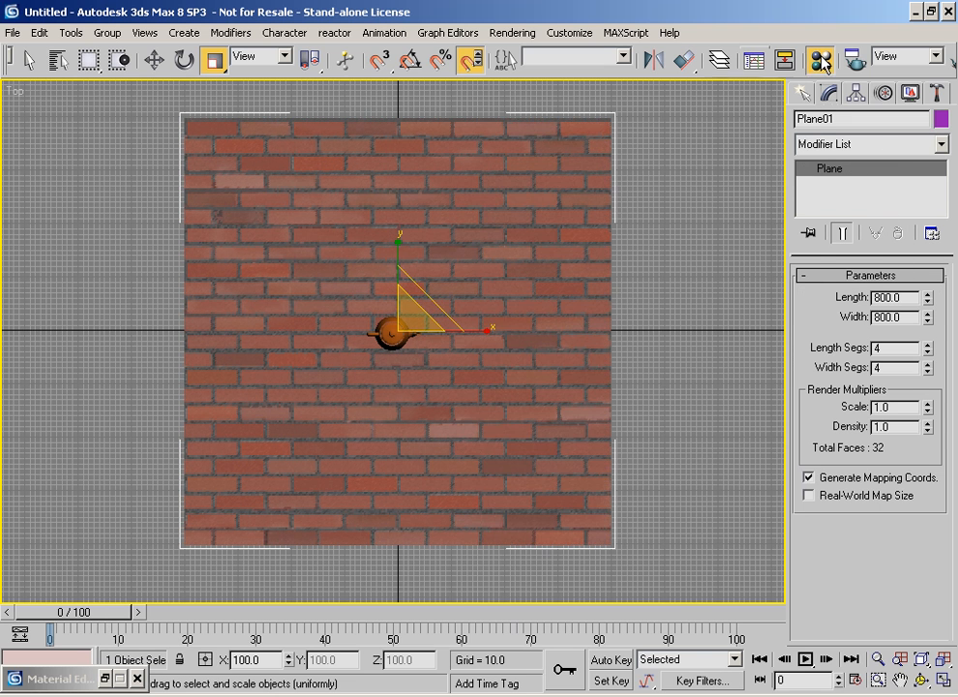
# Step: Set the brick diffuse bitmap's U and V tiling to 3
pyautogui.press('m')
pyautogui.scroll(5, 611, 446)
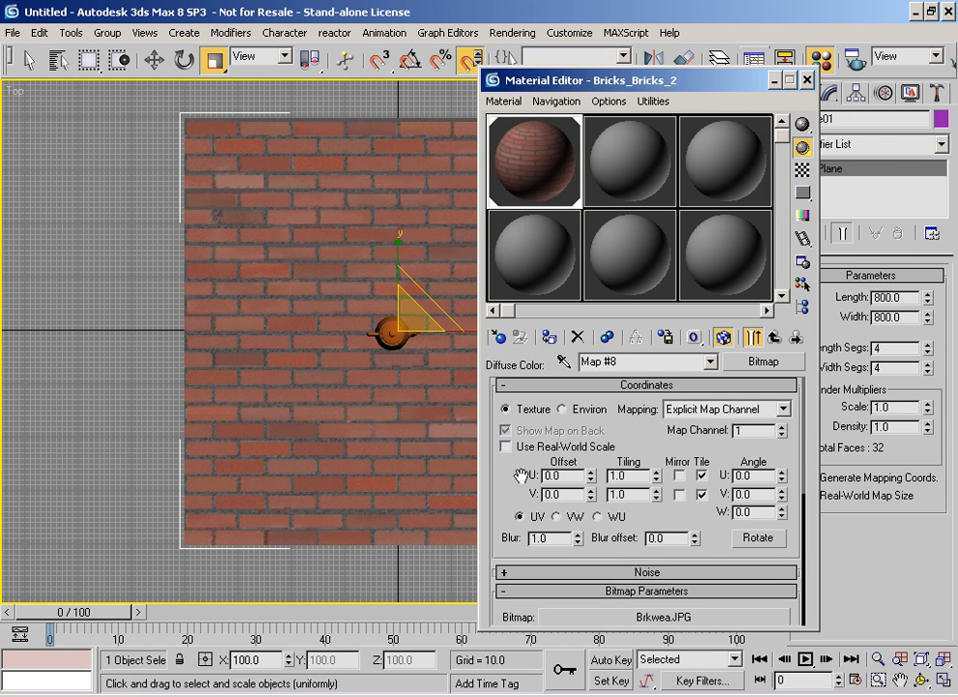
pyautogui.doubleClick(624, 478)
pyautogui.write('3')
pyautogui.press('Tab')
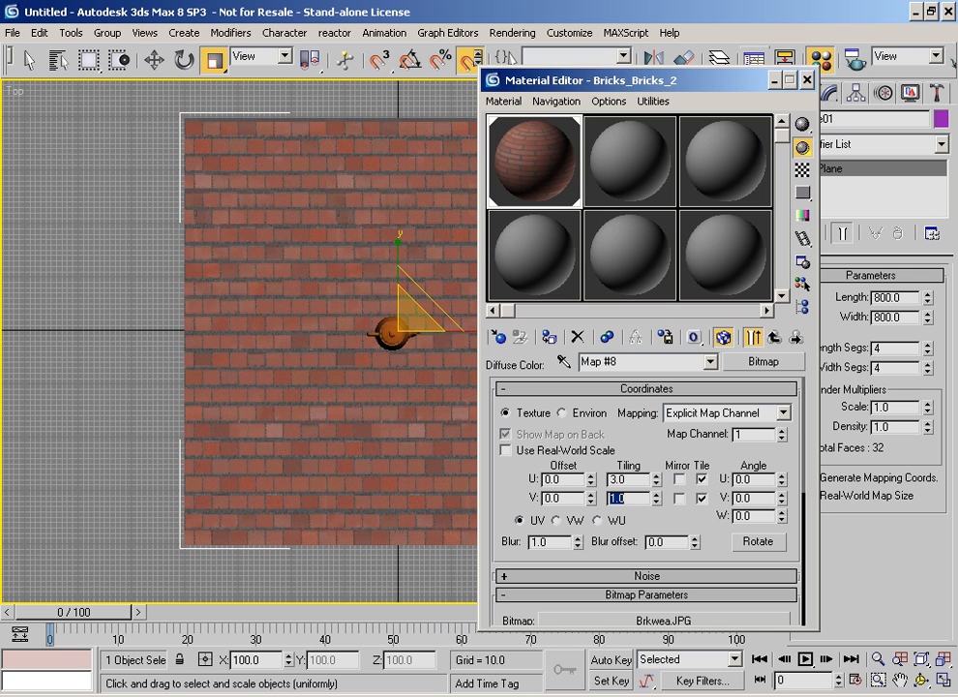
pyautogui.write('3')
pyautogui.press('Return')
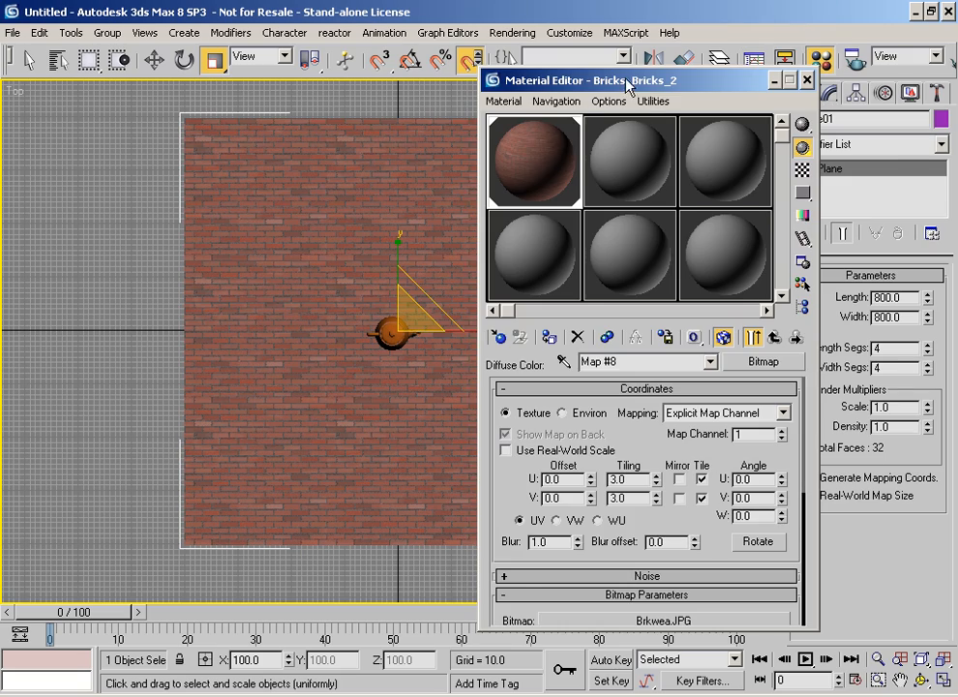
# Step: Examine the tiled bricks across the ground plane around the teapot in the Perspective and Top views
pyautogui.moveTo(627, 85); pyautogui.dragTo(866, 66)
pyautogui.keyDown('alt'); pyautogui.moveTo(488, 325); pyautogui.dragTo(431, 356, button='middle'); pyautogui.keyUp('alt')
pyautogui.scroll(5, 428, 336)
pyautogui.scroll(-4, 429, 336)
pyautogui.press('p')
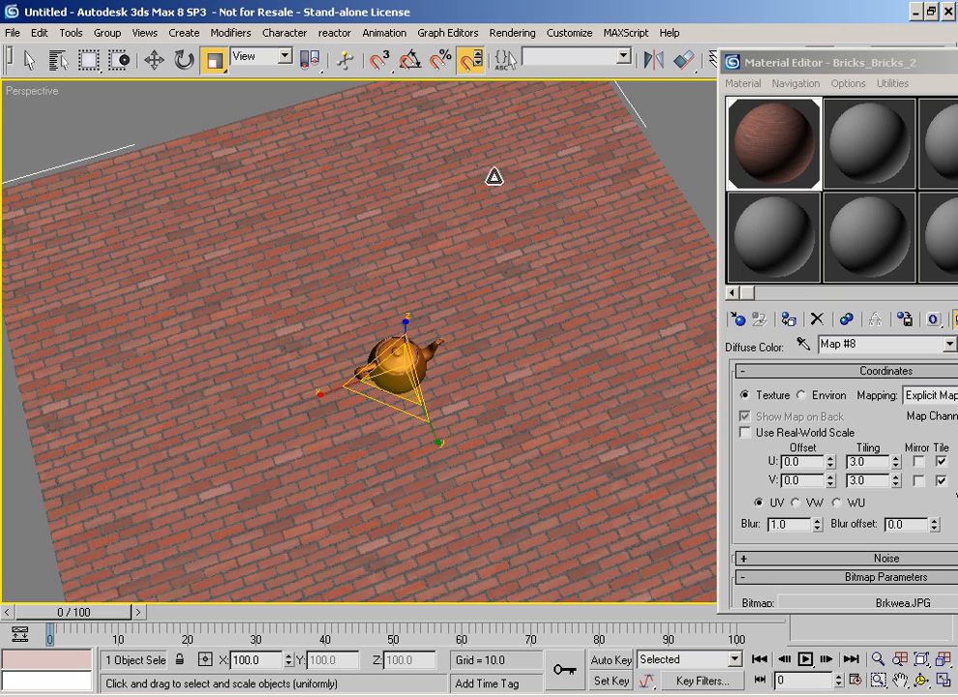
pyautogui.moveTo(317, 500); pyautogui.dragTo(263, 436, button='middle')
pyautogui.press('t')
pyautogui.moveTo(376, 413); pyautogui.dragTo(371, 407, button='middle')
pyautogui.scroll(-5, 372, 407)
# Step: Replace the plane's brick material with Ground_Grey_Dirt from the 3dsmax.mat material library and close the material browser
pyautogui.moveTo(884, 62); pyautogui.dragTo(722, 40)
pyautogui.click(528, 288)
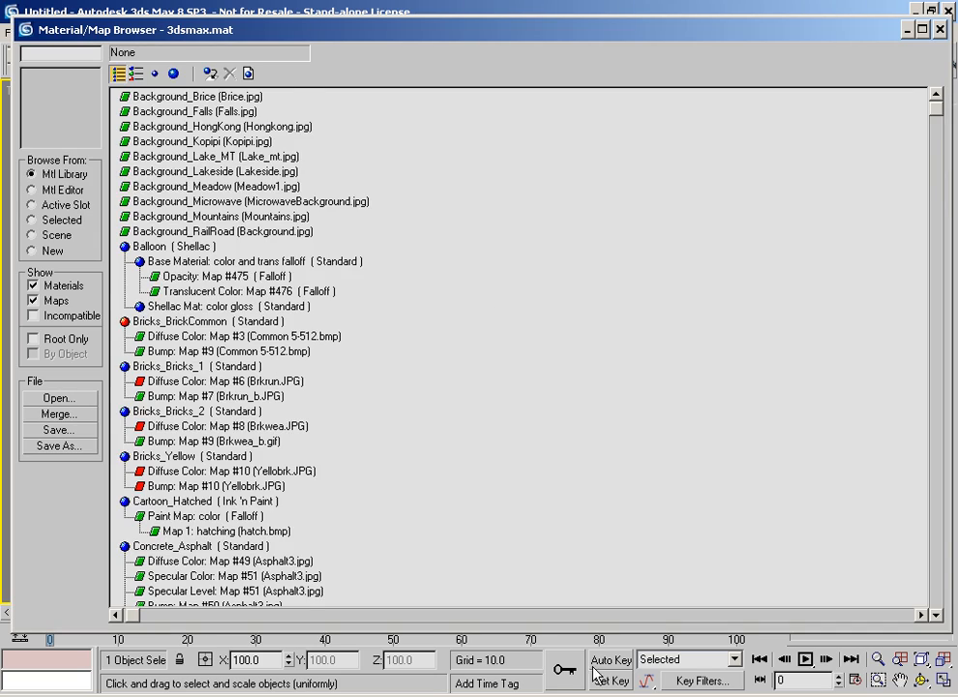
pyautogui.scroll(-20, 534, 184)
pyautogui.scroll(-4, 554, 474)
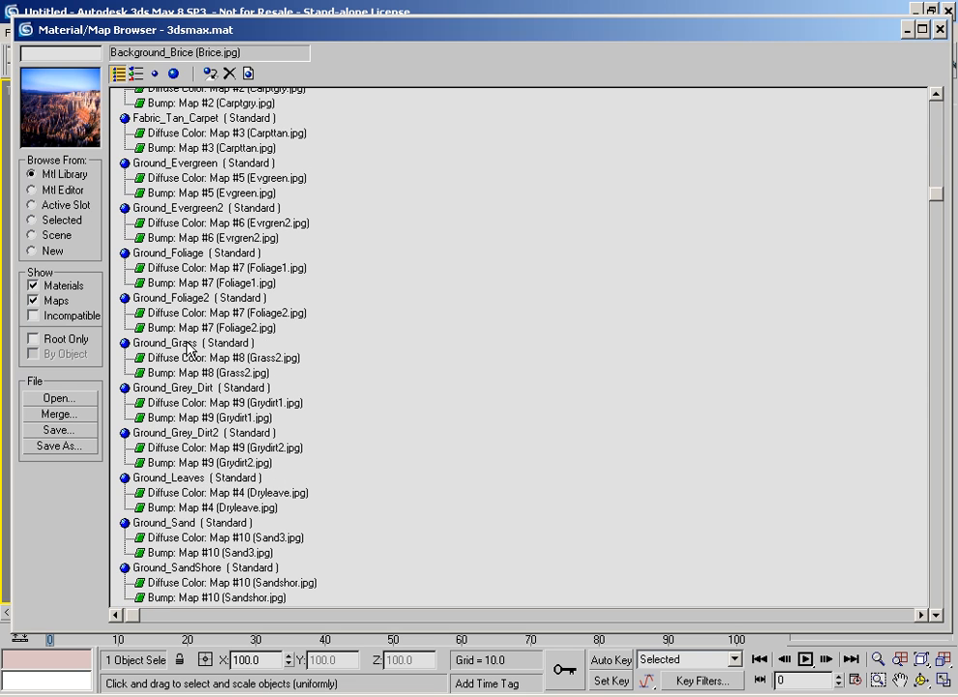
pyautogui.click(186, 344)
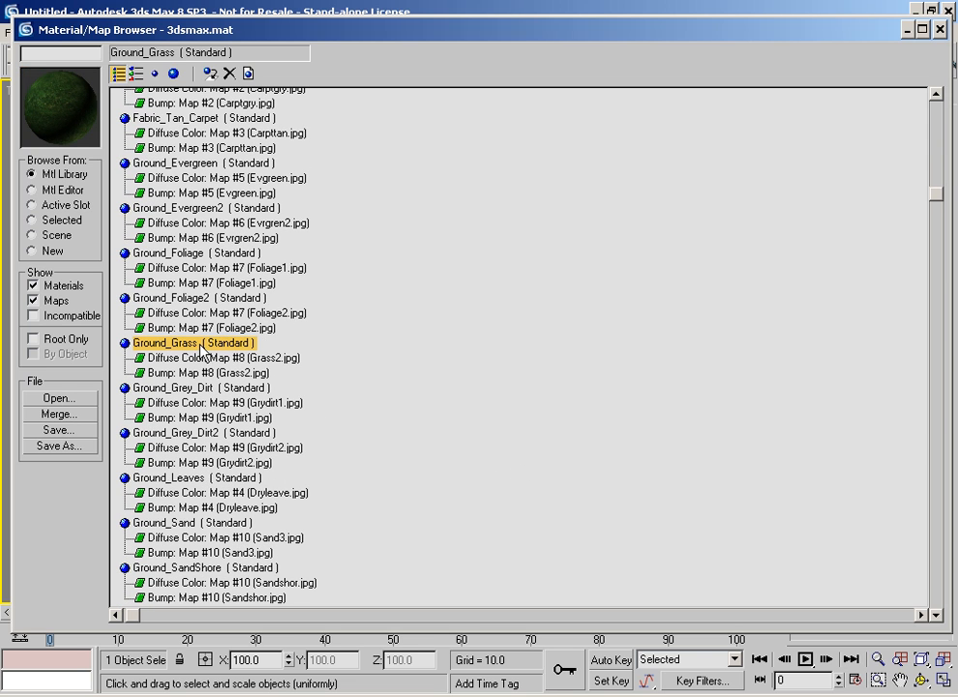
pyautogui.click(193, 389)
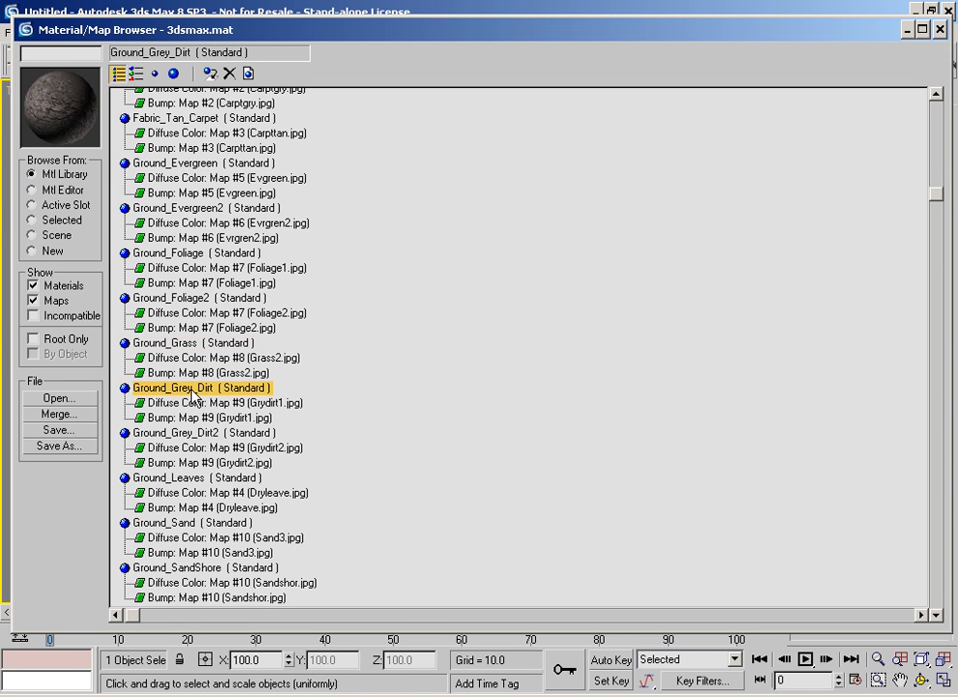
pyautogui.click(193, 436)
pyautogui.doubleClick(187, 389)
pyautogui.click(578, 286)
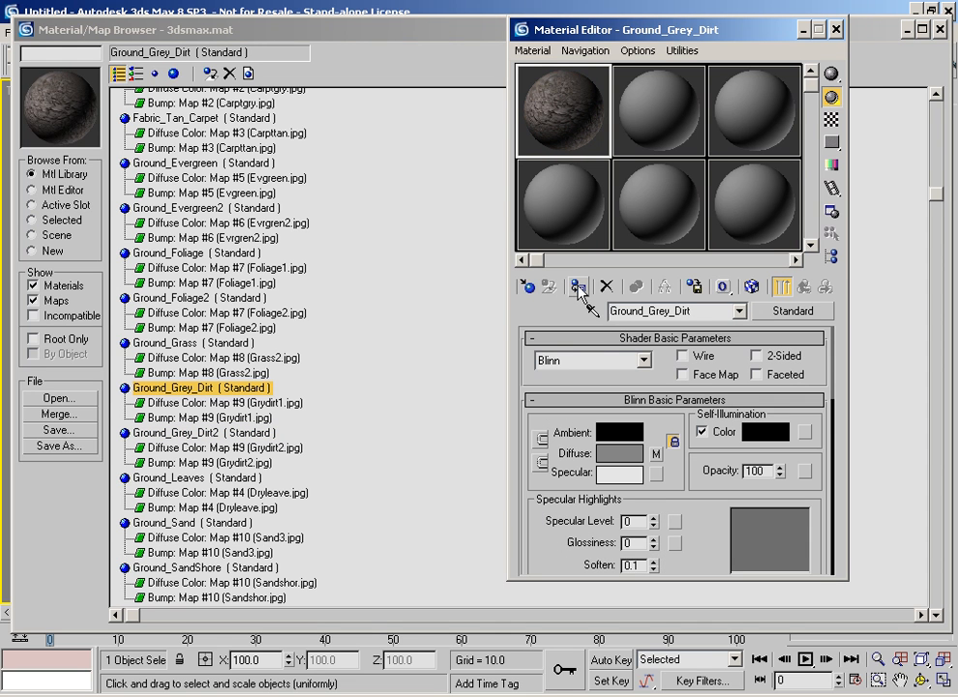
pyautogui.click(939, 30)
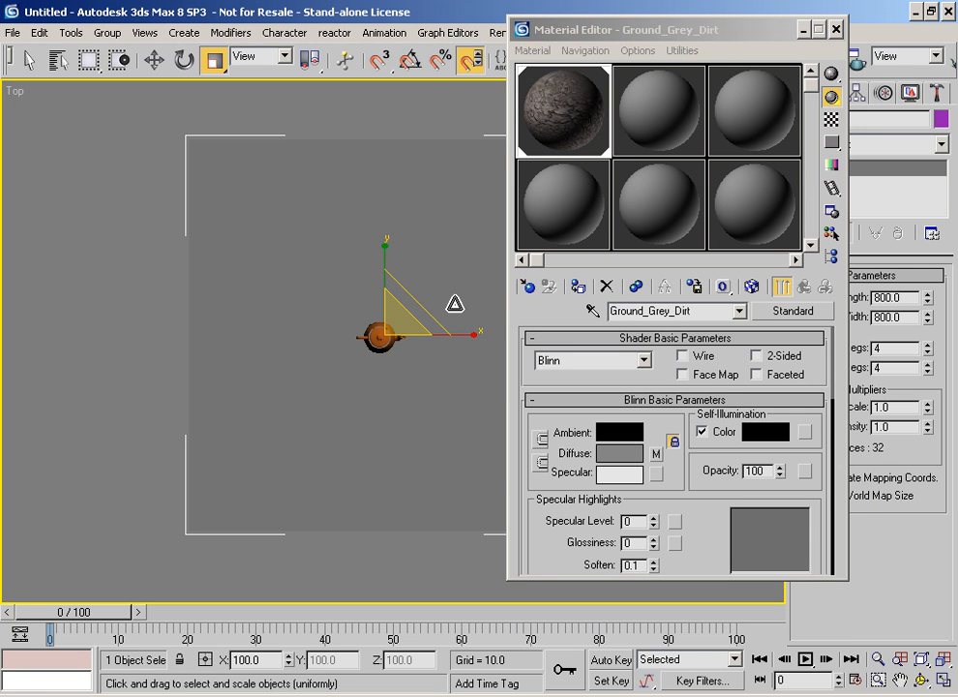
# Step: Show the Ground_Grey_Dirt map on the plane in the viewport and view the whole plane in Perspective
pyautogui.click(752, 288)
pyautogui.keyDown('alt'); pyautogui.moveTo(438, 365); pyautogui.dragTo(349, 276, button='middle'); pyautogui.keyUp('alt')
pyautogui.press('t')
pyautogui.scroll(-5, 377, 312)
pyautogui.press('p')
pyautogui.moveTo(716, 21); pyautogui.dragTo(689, 41)
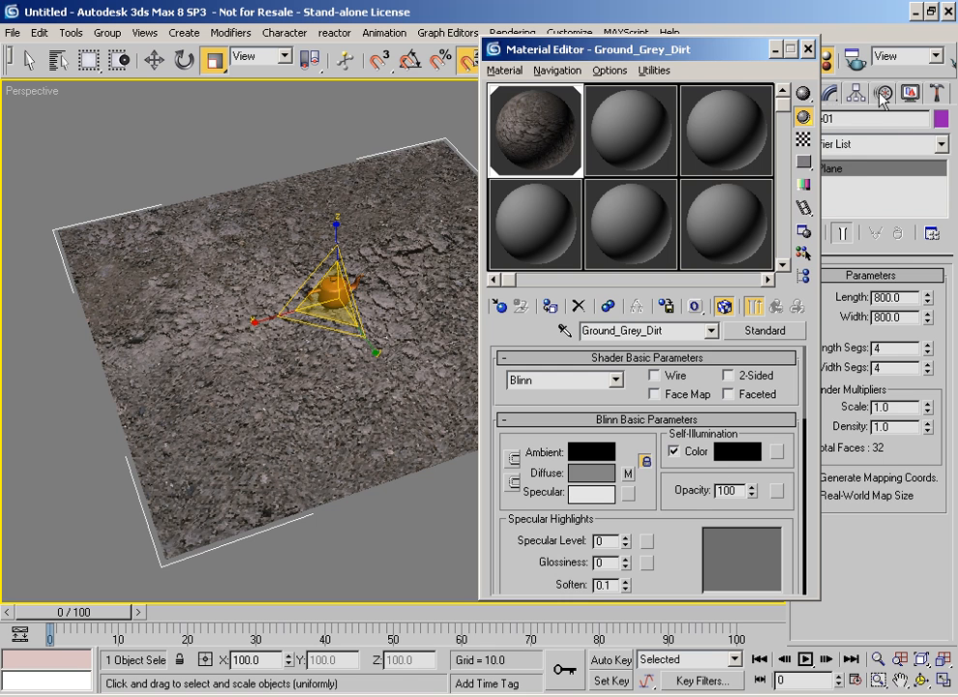
# Step: Add a UVW Map modifier to the plane and set its planar mapping length and width to 200
pyautogui.click(879, 144)
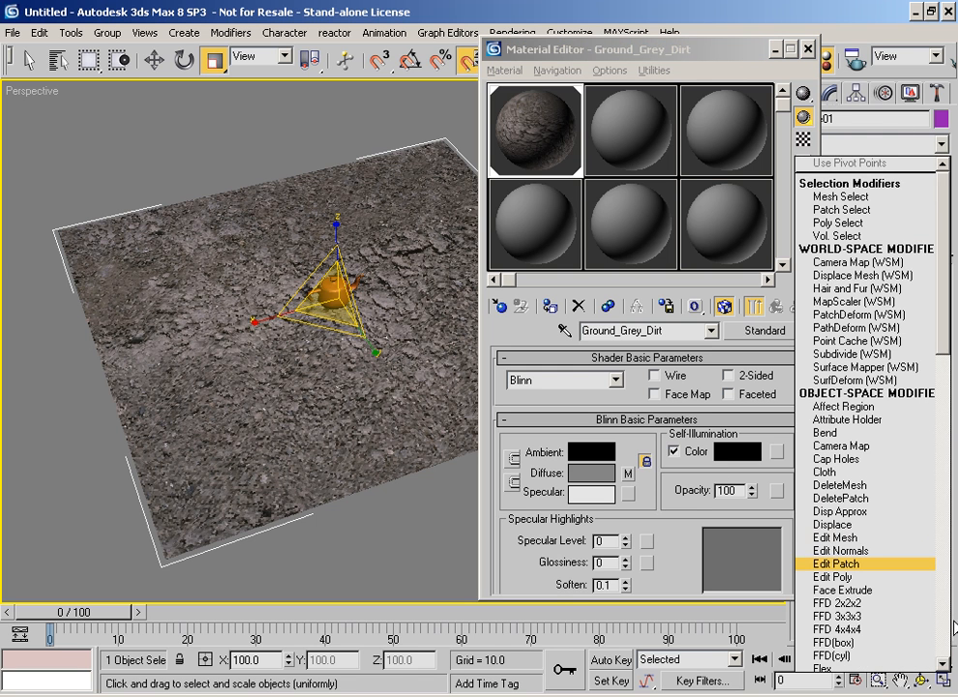
pyautogui.click(943, 616)
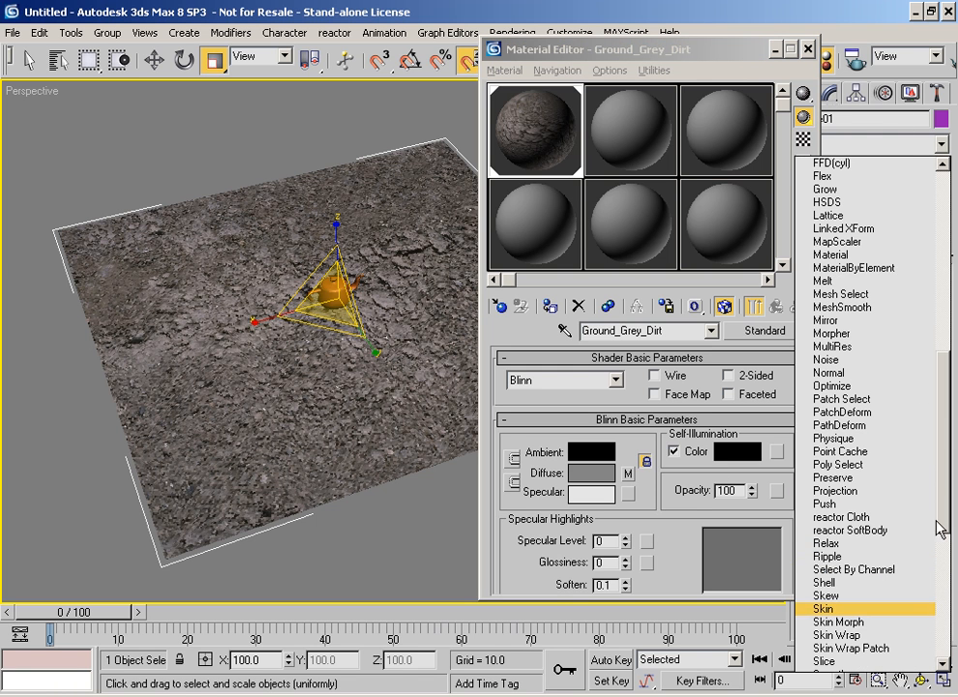
pyautogui.scroll(-8, 939, 528)
pyautogui.click(840, 553)
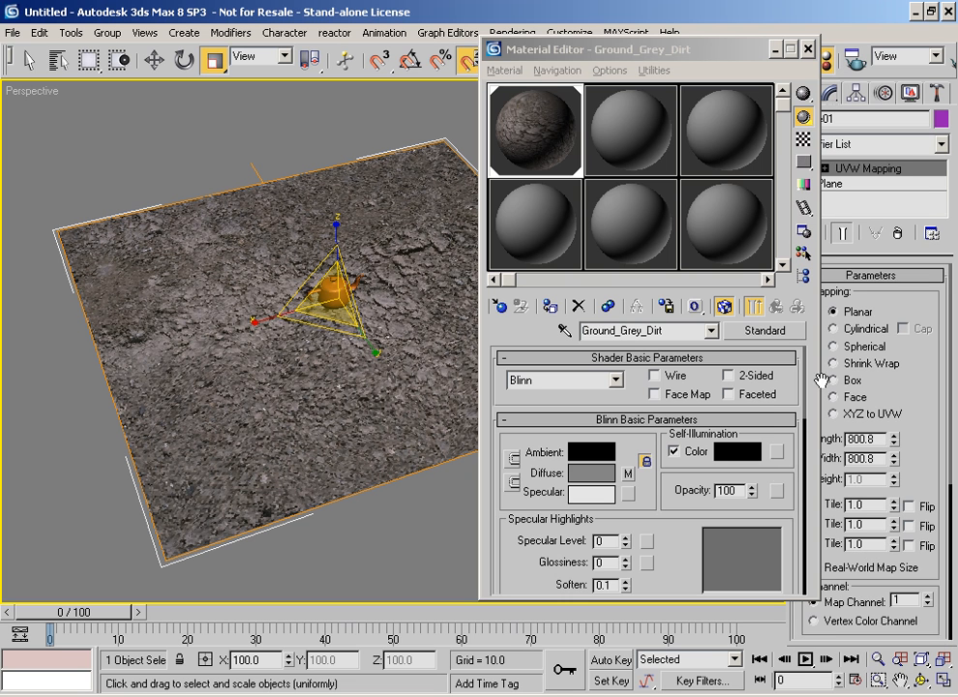
pyautogui.click(857, 438)
pyautogui.write('200')
pyautogui.press('Tab')
pyautogui.write('200')
pyautogui.press('Return')
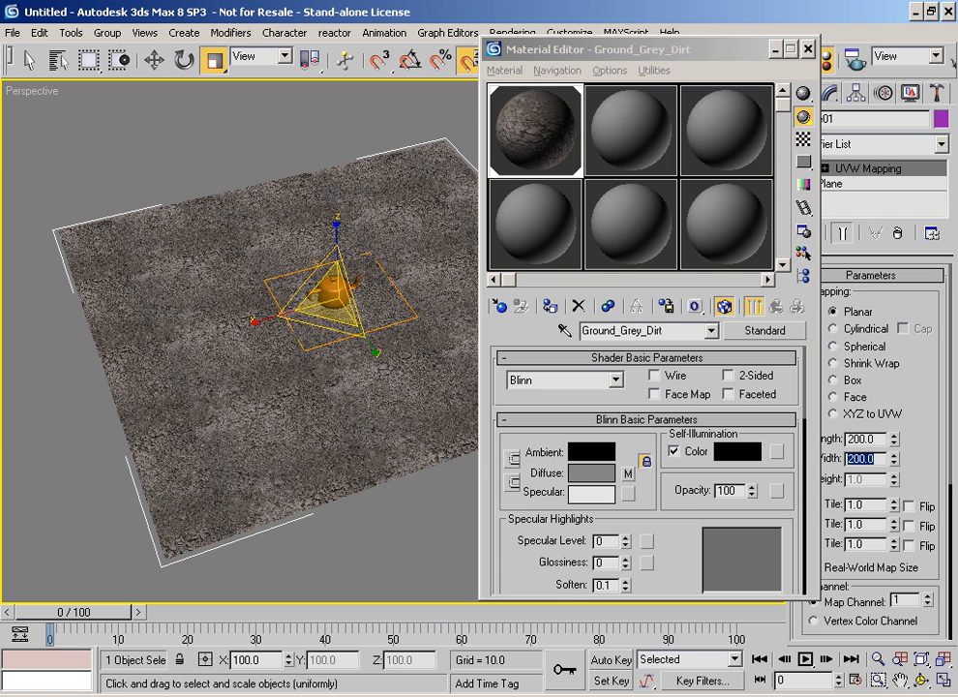
# Step: Inspect the dirt texture's repetition near the teapot and render the Perspective view to check the tiling
pyautogui.scroll(5, 160, 319)
pyautogui.scroll(4, 242, 348)
pyautogui.scroll(3, 222, 357)
pyautogui.moveTo(221, 360); pyautogui.dragTo(387, 386, button='middle')
pyautogui.moveTo(121, 435); pyautogui.dragTo(247, 334, button='middle')
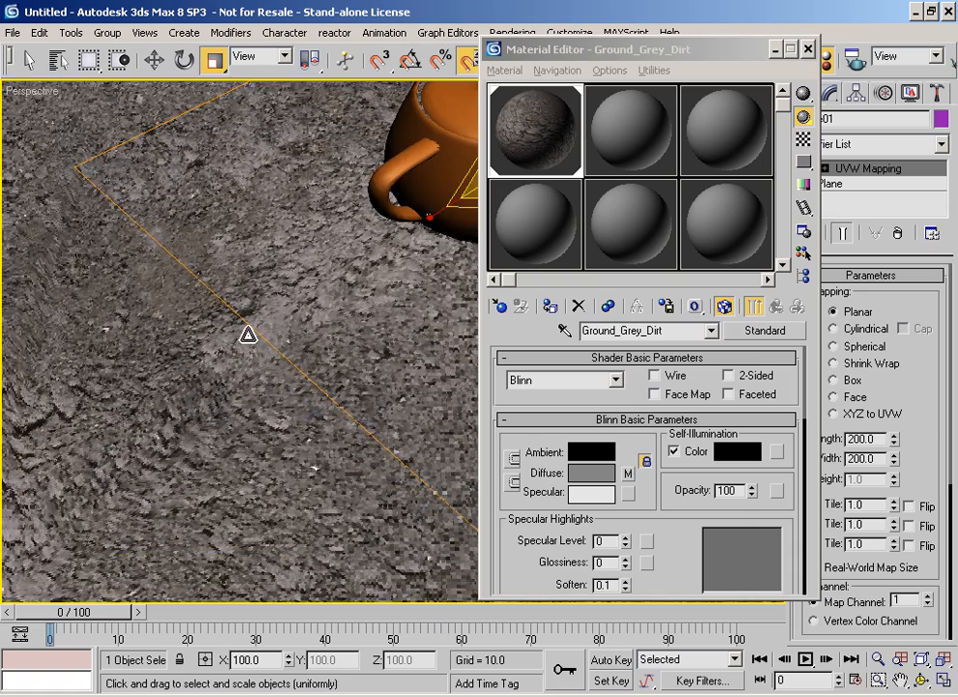
pyautogui.scroll(-6, 279, 354)
pyautogui.moveTo(304, 343); pyautogui.dragTo(183, 355, button='middle')
pyautogui.moveTo(640, 54); pyautogui.dragTo(596, 68)
pyautogui.click(951, 63)
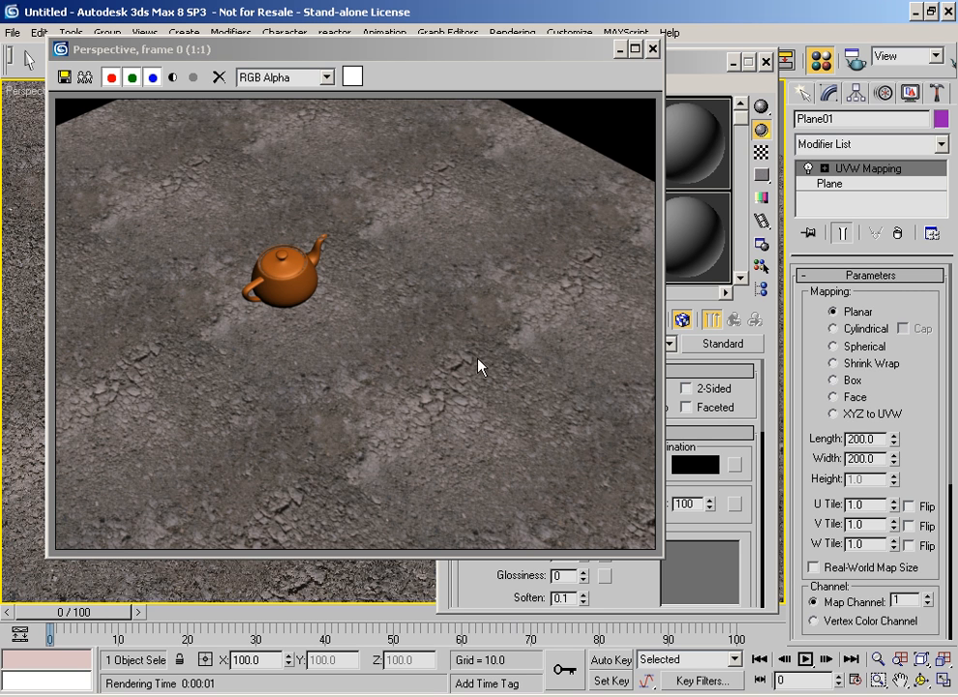
pyautogui.moveTo(319, 59); pyautogui.dragTo(319, 95)
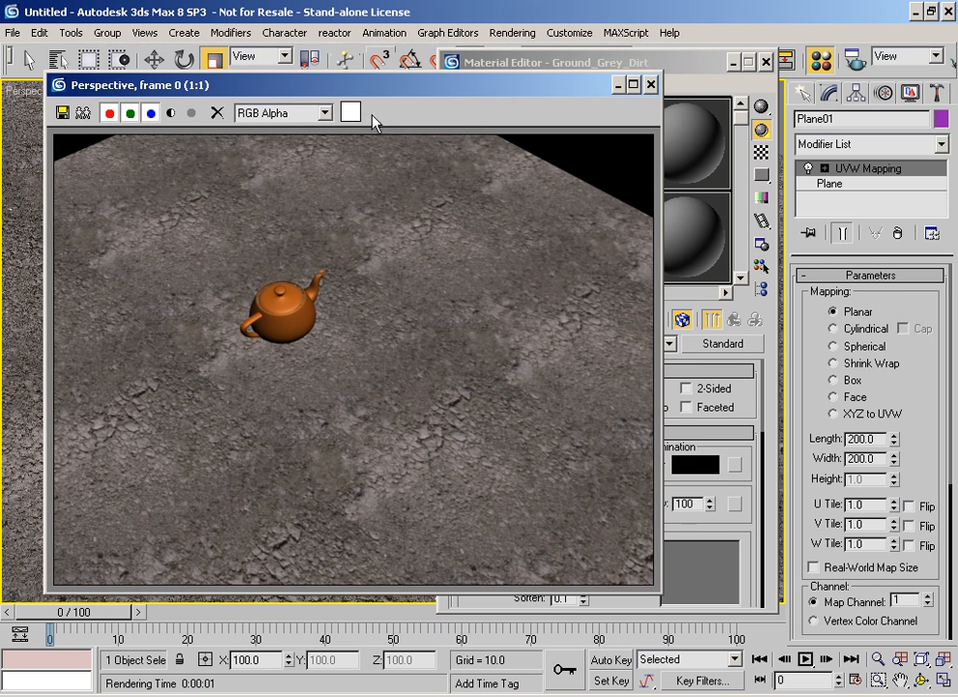
# Step: Open the file selection for the Grydirt1.jpg bitmap in the dirt material's Diffuse Color map
pyautogui.click(673, 502)
pyautogui.scroll(-5, 663, 502)
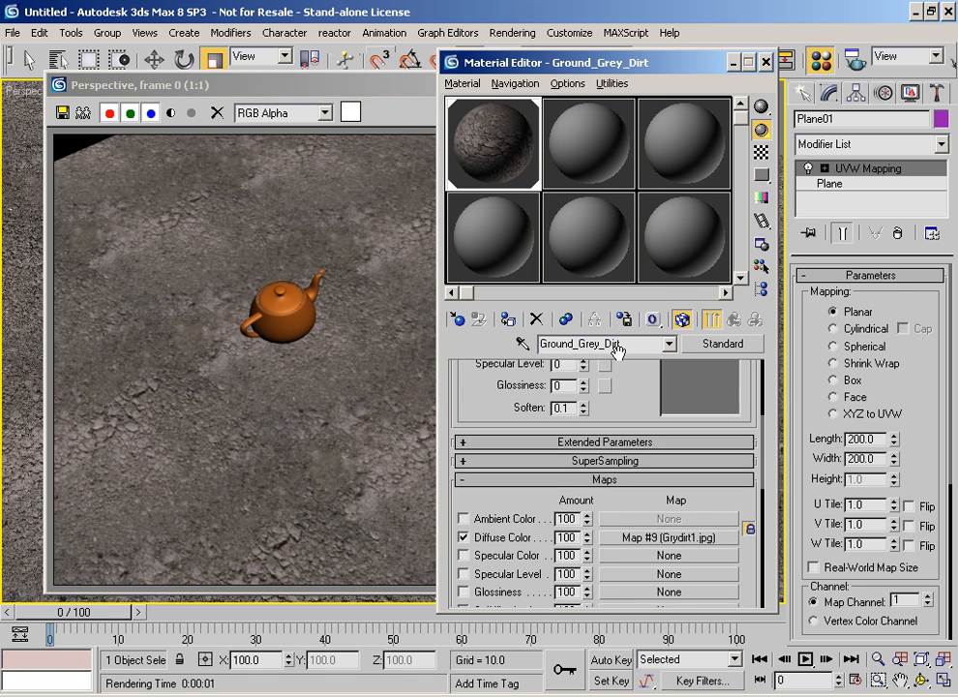
pyautogui.click(648, 532)
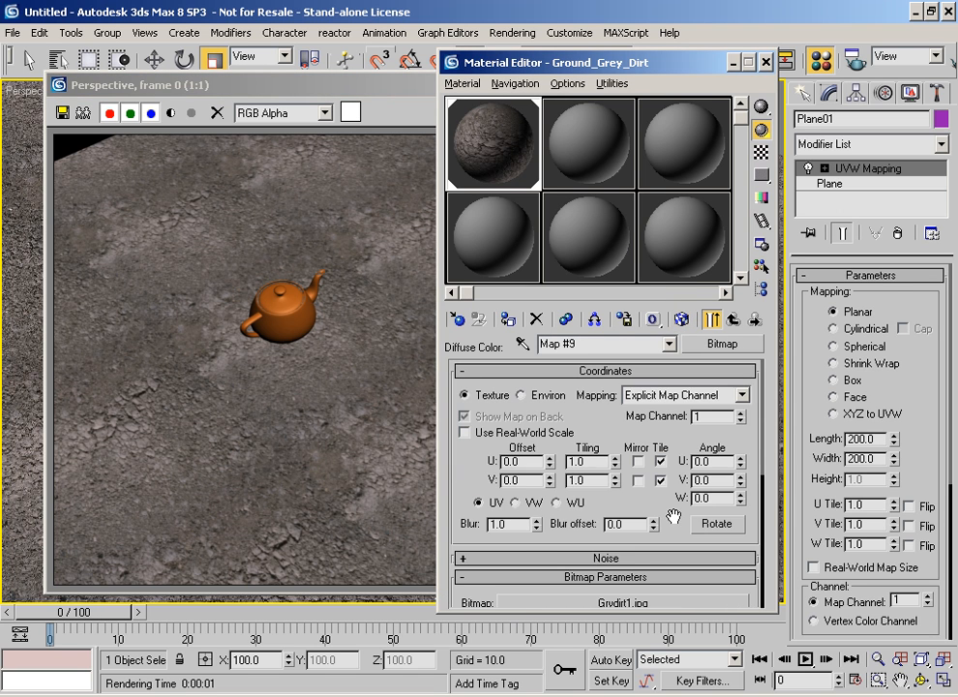
pyautogui.scroll(-5, 641, 431)
pyautogui.click(610, 406)
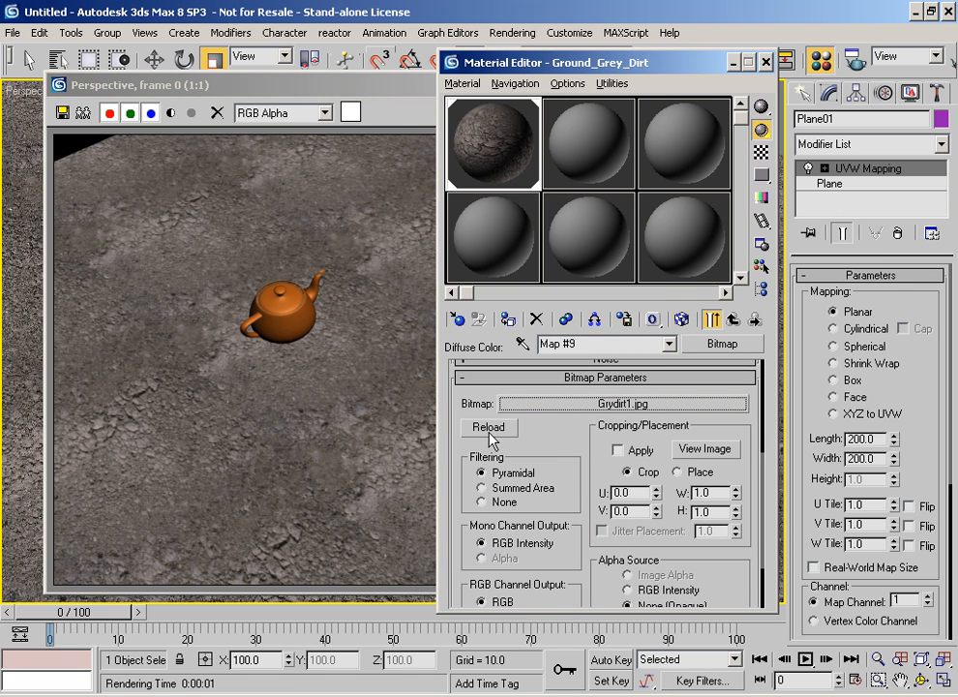
pyautogui.click(570, 406)
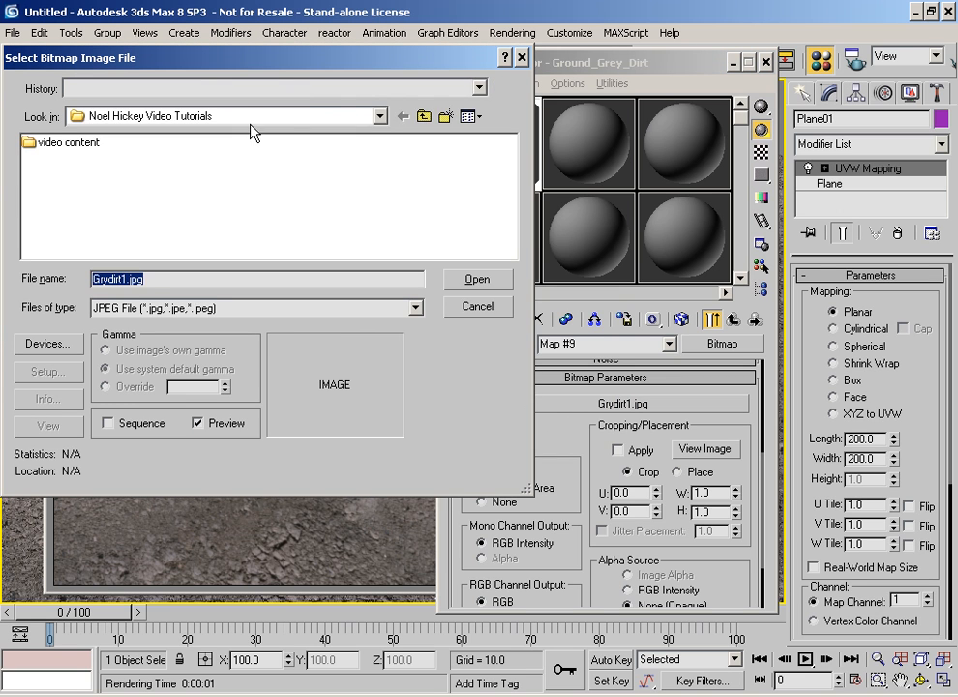
# Step: Browse to C:\3dsmax8\maps\Ground and open GRYDIRT1.JPG for editing in Photoshop
pyautogui.click(346, 90)
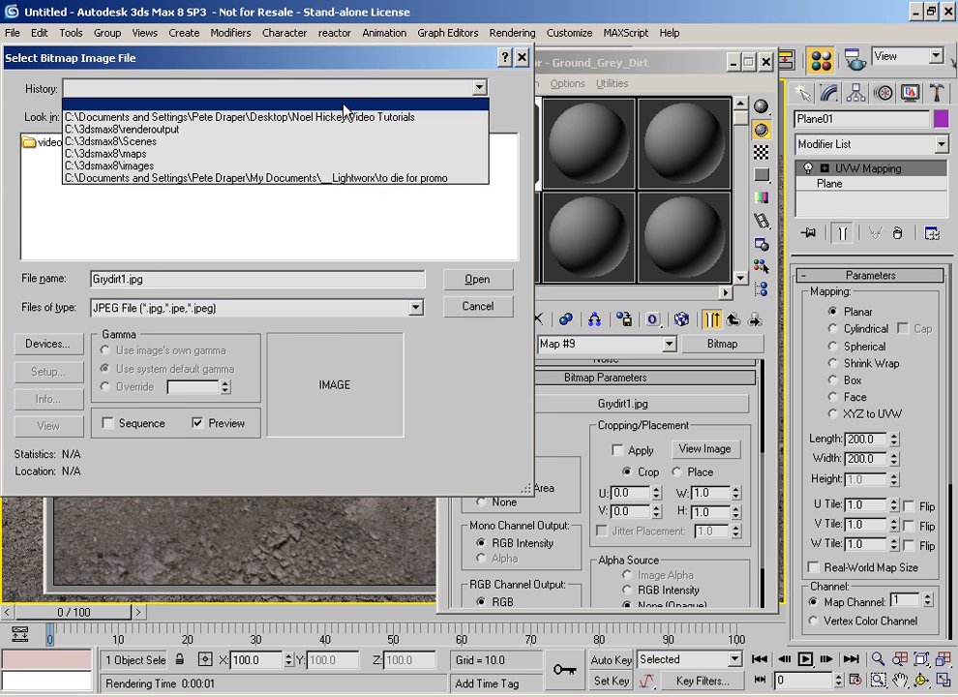
pyautogui.click(335, 155)
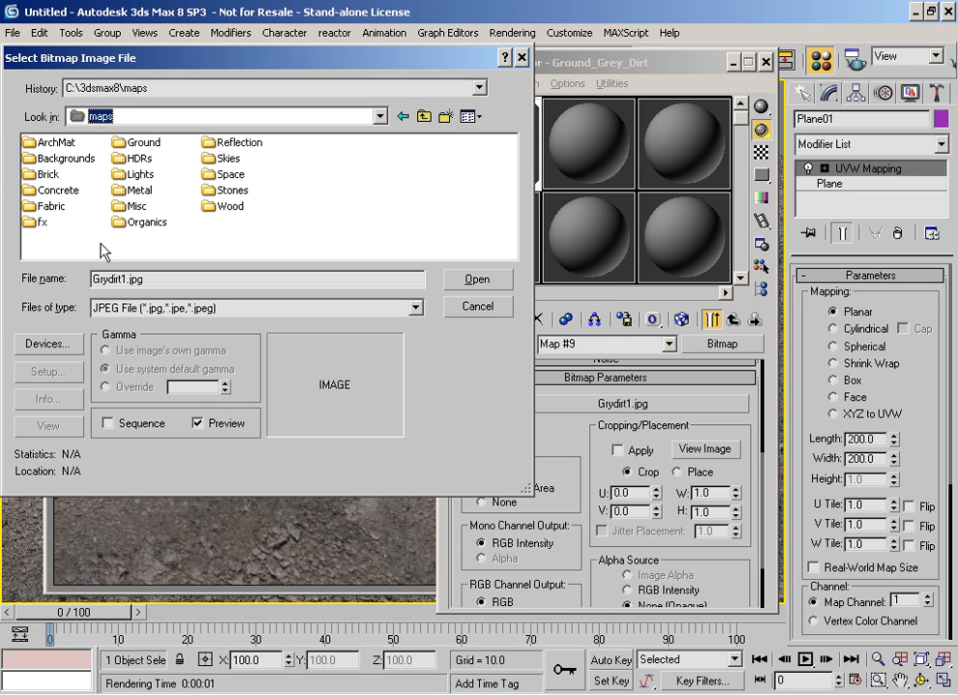
pyautogui.doubleClick(143, 142)
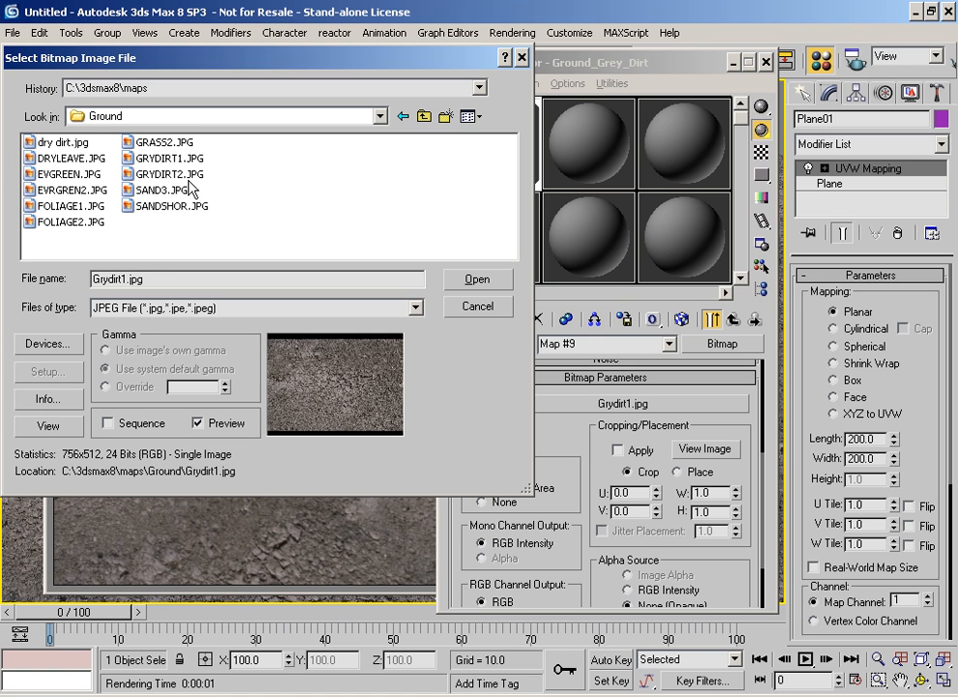
pyautogui.click(169, 158)
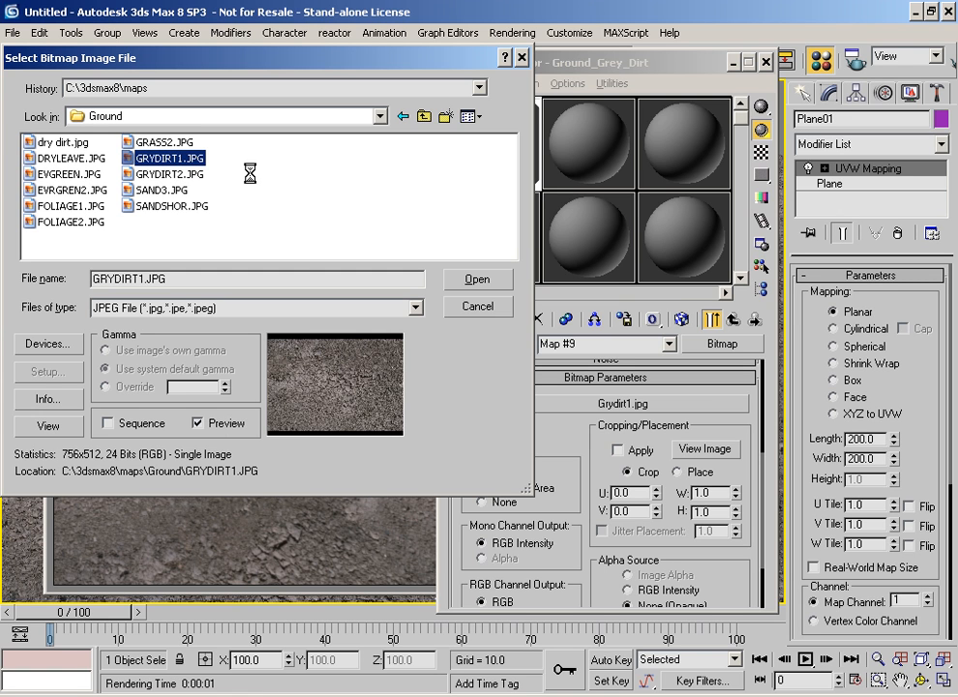
pyautogui.rightClick(136, 159)
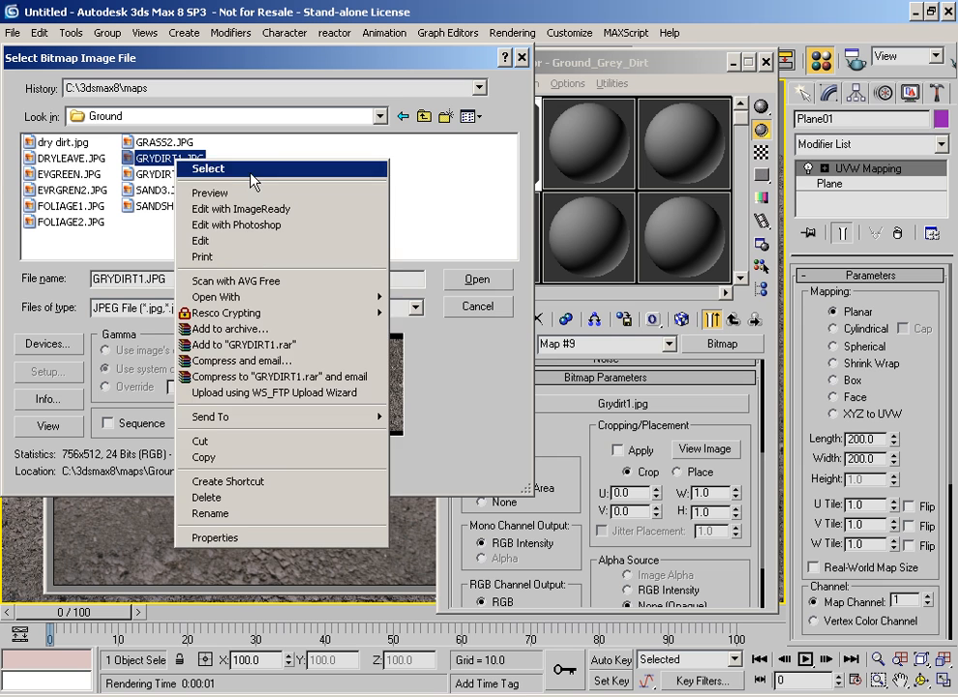
pyautogui.click(260, 225)
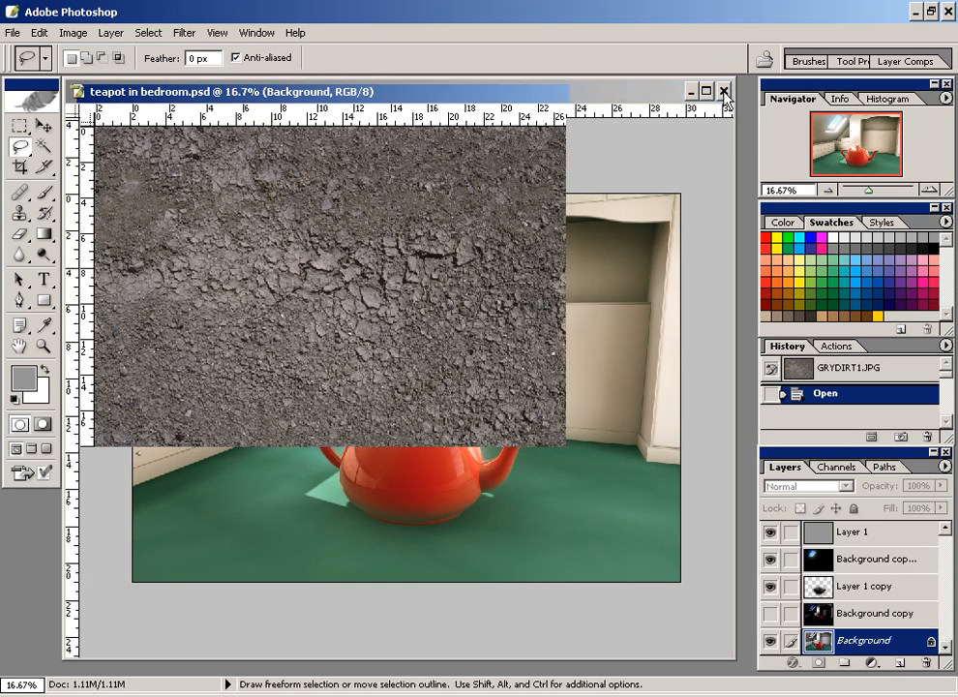
# Step: Close teapot in bedroom.psd, maximize the GRYDIRT1.JPG document and zoom it to 100%
pyautogui.click(723, 91)
pyautogui.moveTo(384, 103); pyautogui.dragTo(414, 119)
pyautogui.doubleClick(414, 119)
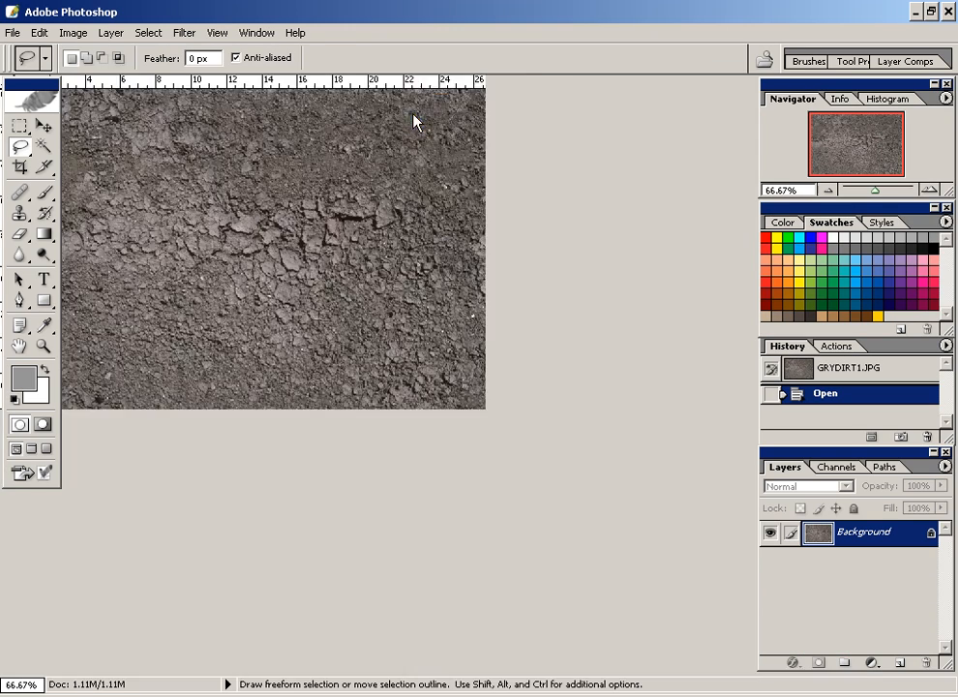
pyautogui.hotkey('ctrl', '+')
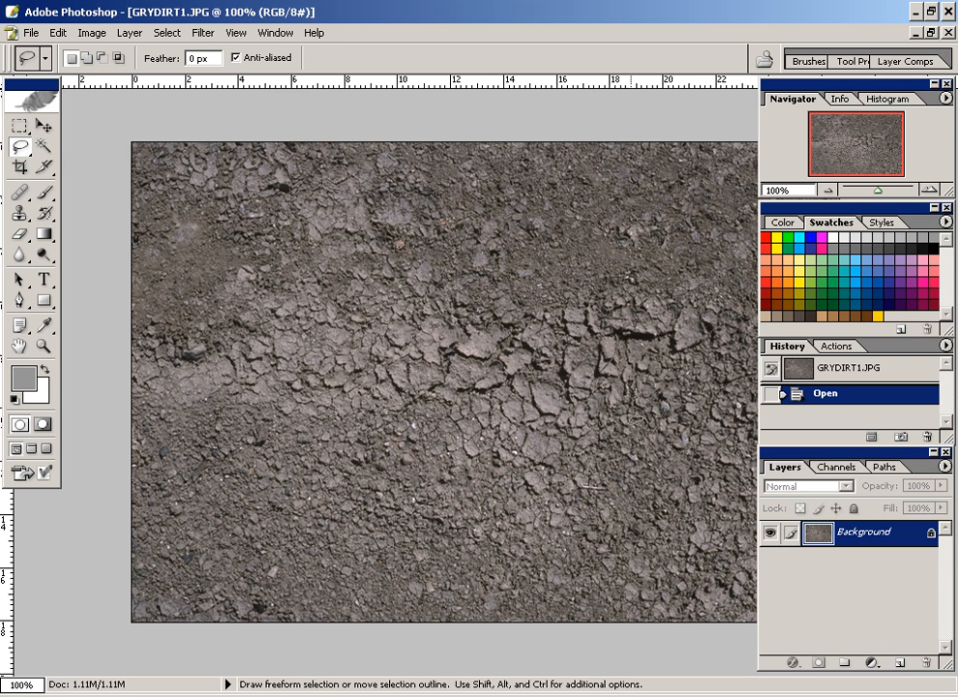
# Step: Duplicate the Background layer and apply the Offset filter to the copy with +415 pixels horizontal and Wrap Around
pyautogui.moveTo(823, 534); pyautogui.dragTo(899, 664)
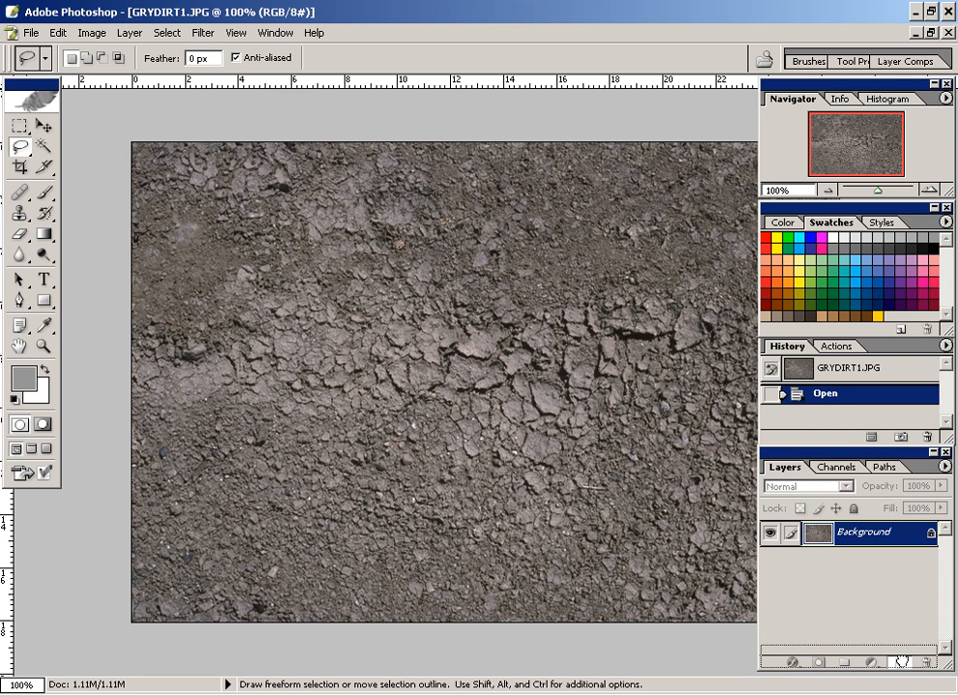
pyautogui.click(202, 35)
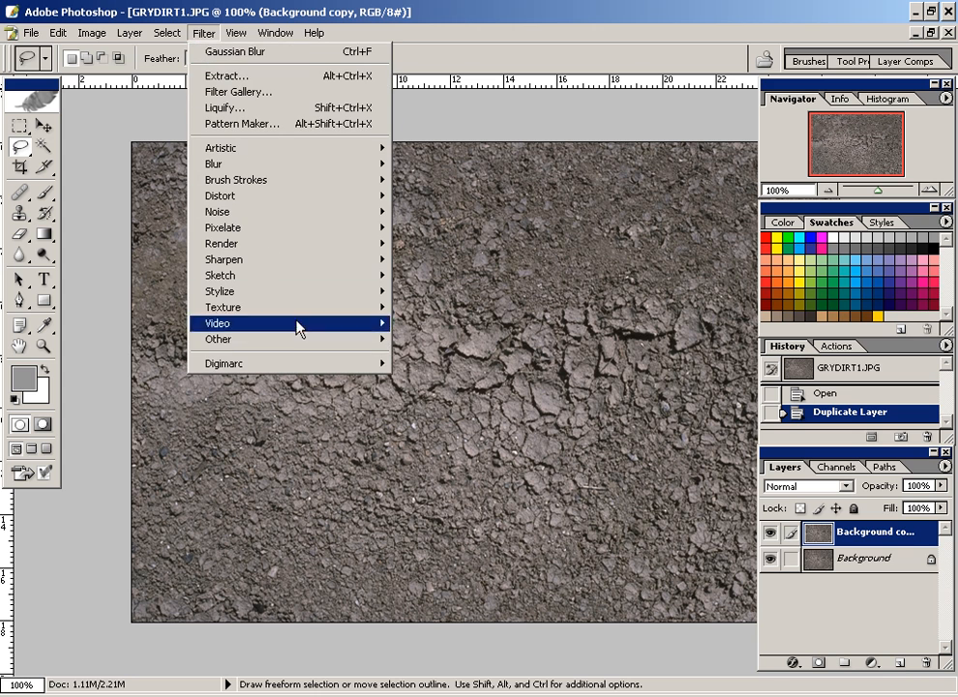
pyautogui.moveTo(319, 323)
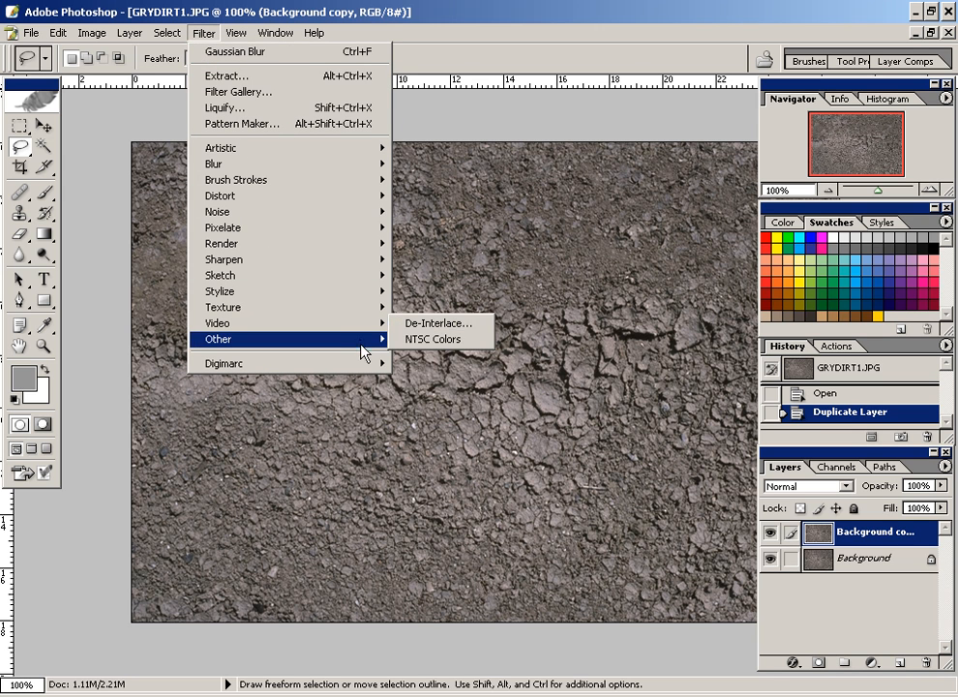
pyautogui.moveTo(372, 341)
pyautogui.click(431, 405)
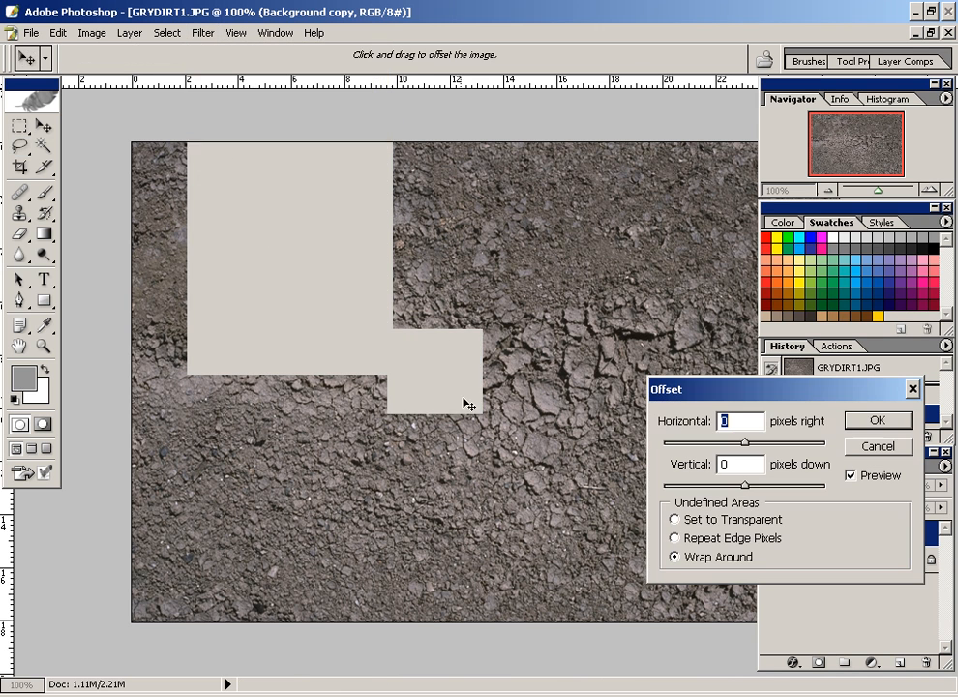
pyautogui.moveTo(752, 452)
pyautogui.mouseDown()
pyautogui.moveTo(770, 452)
pyautogui.moveTo(756, 451)
pyautogui.mouseUp()
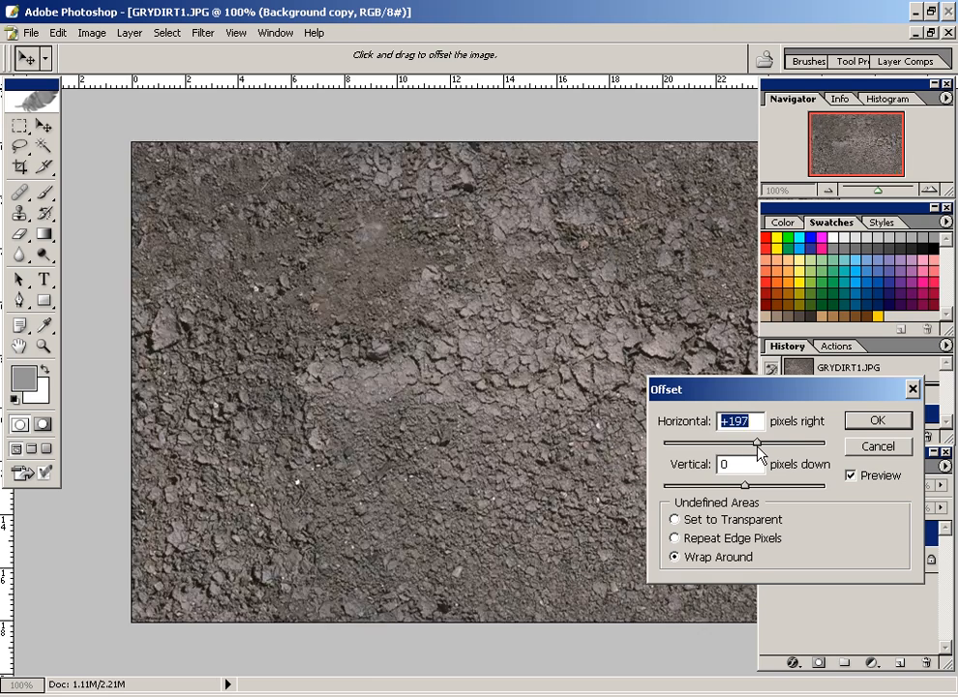
pyautogui.write('0')
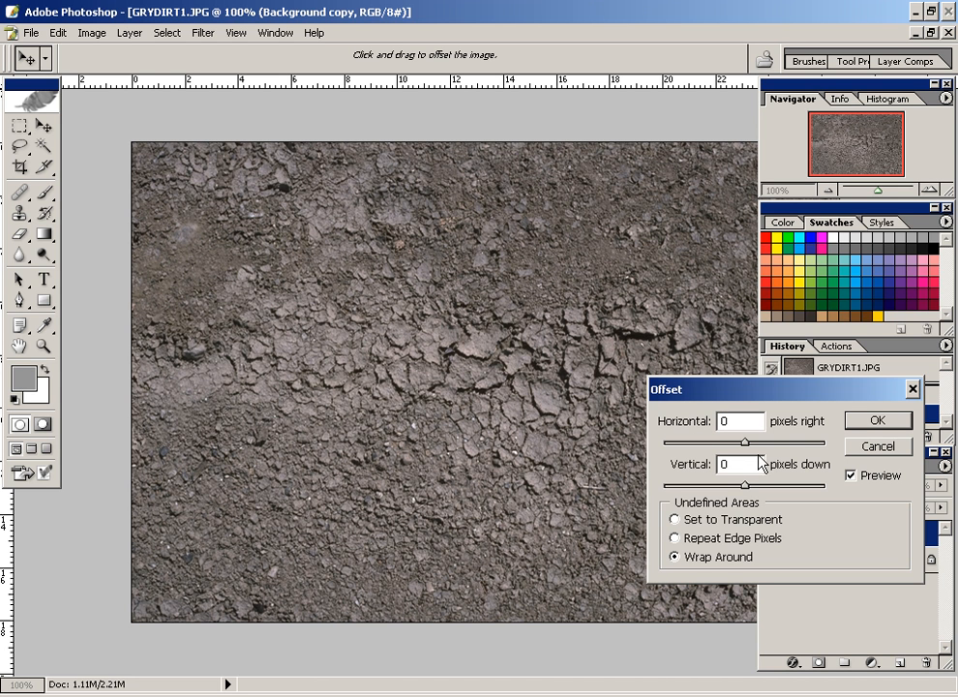
pyautogui.moveTo(746, 445); pyautogui.dragTo(756, 447)
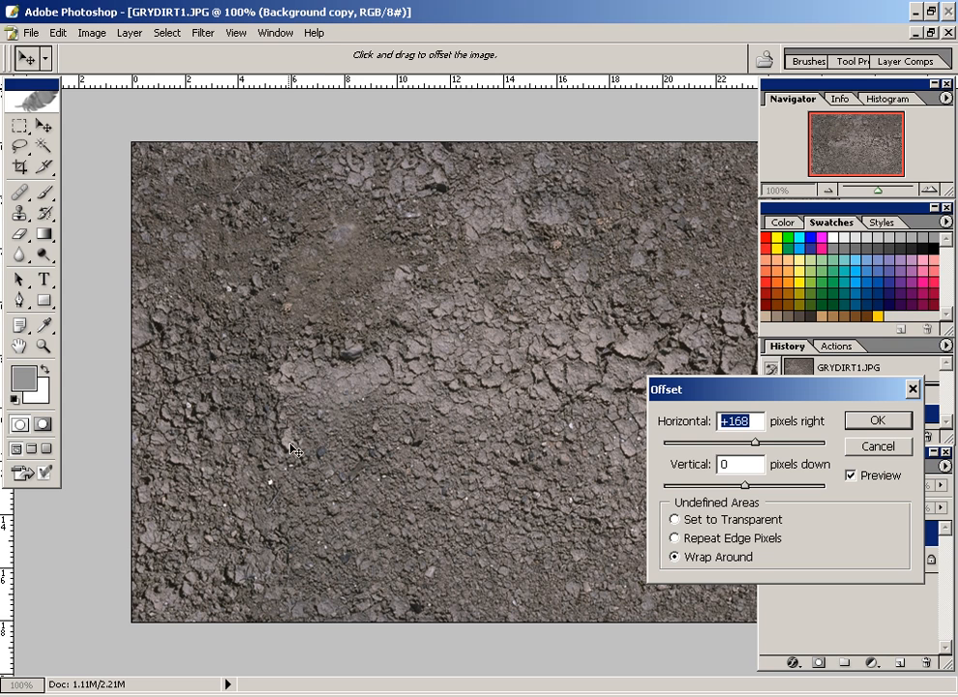
pyautogui.moveTo(755, 446); pyautogui.dragTo(771, 444)
pyautogui.click(871, 423)
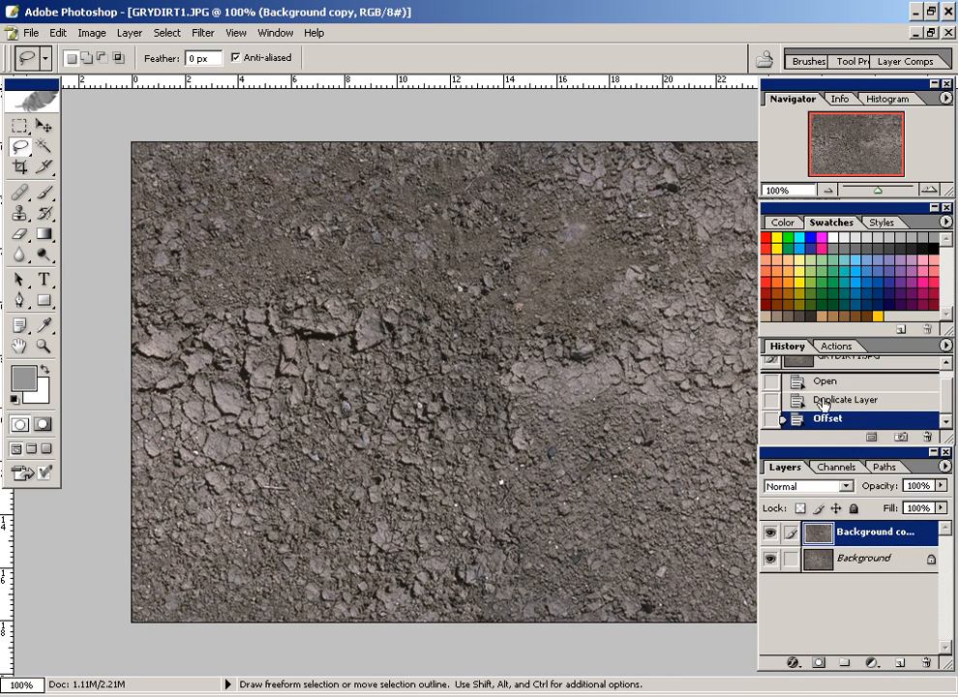
# Step: Set the Clone Stamp brush to 56 px and clone nearby dirt down the vertical seam in the middle of the image
pyautogui.click(19, 192)
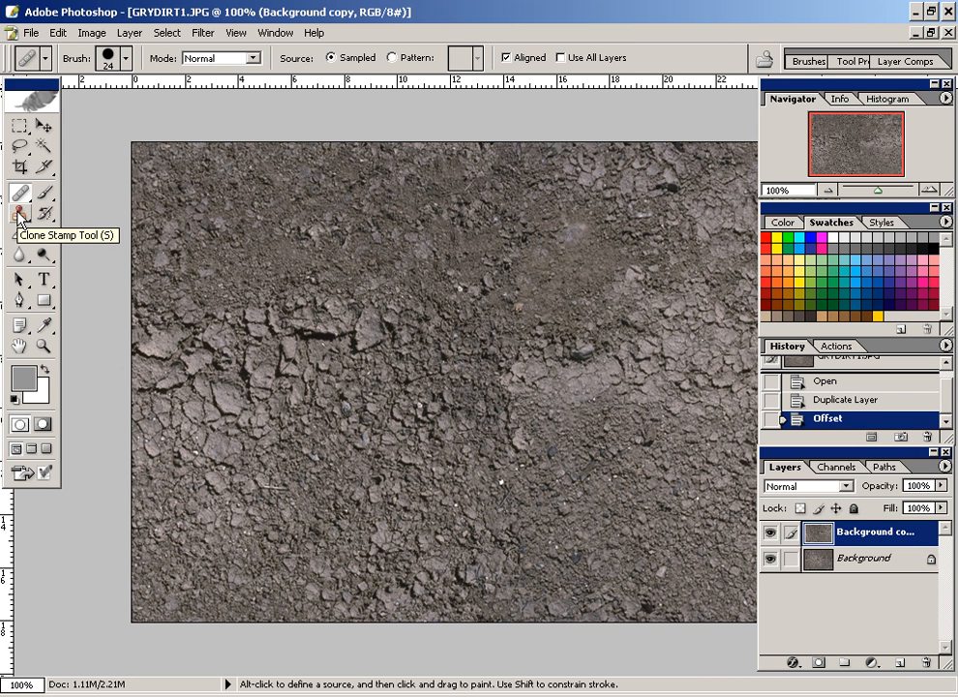
pyautogui.click(20, 213)
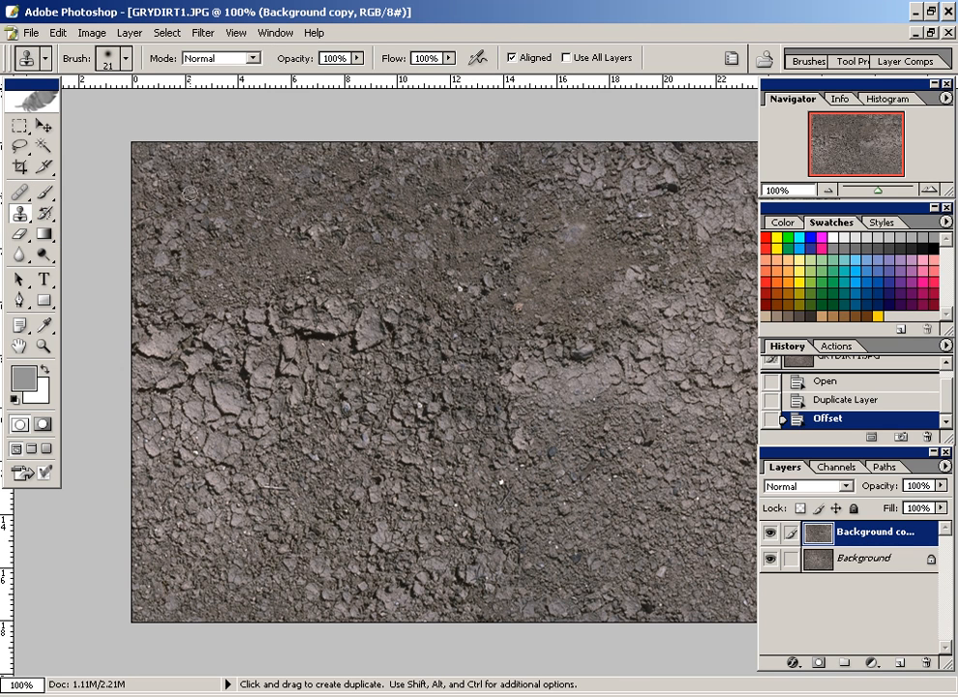
pyautogui.click(126, 60)
pyautogui.moveTo(46, 109); pyautogui.dragTo(74, 110)
pyautogui.click(126, 60)
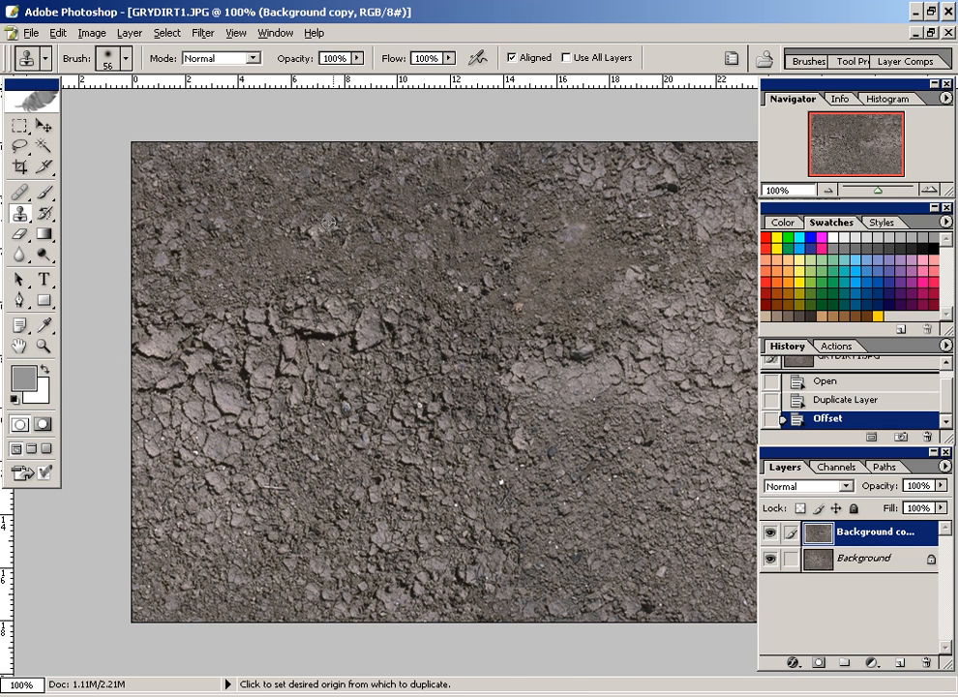
pyautogui.keyDown('alt'); pyautogui.click(280, 219); pyautogui.keyUp('alt')
pyautogui.moveTo(512, 163)
pyautogui.mouseDown()
pyautogui.moveTo(508, 540)
pyautogui.moveTo(523, 535)
pyautogui.moveTo(455, 573)
pyautogui.moveTo(451, 599)
pyautogui.mouseUp()
# Step: Clone dirt from several newly sampled areas over the seam patches in the lower middle of the image
pyautogui.keyDown('alt'); pyautogui.click(389, 211); pyautogui.keyUp('alt')
pyautogui.moveTo(452, 520)
pyautogui.mouseDown()
pyautogui.moveTo(427, 522)
pyautogui.moveTo(518, 483)
pyautogui.moveTo(546, 525)
pyautogui.moveTo(567, 529)
pyautogui.mouseUp()
pyautogui.keyDown('alt'); pyautogui.click(671, 461); pyautogui.keyUp('alt')
pyautogui.moveTo(540, 457)
pyautogui.mouseDown()
pyautogui.moveTo(504, 484)
pyautogui.moveTo(456, 491)
pyautogui.moveTo(526, 508)
pyautogui.moveTo(564, 533)
pyautogui.moveTo(558, 544)
pyautogui.mouseUp()
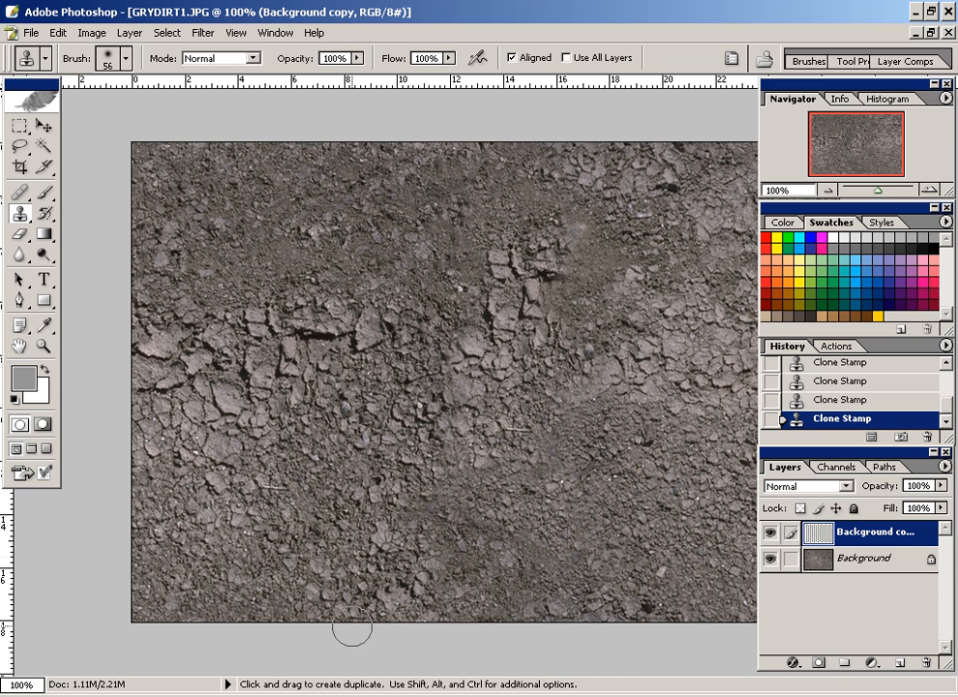
pyautogui.keyDown('alt'); pyautogui.click(298, 520); pyautogui.keyUp('alt')
pyautogui.moveTo(390, 523)
pyautogui.mouseDown()
pyautogui.moveTo(481, 587)
pyautogui.moveTo(459, 511)
pyautogui.mouseUp()
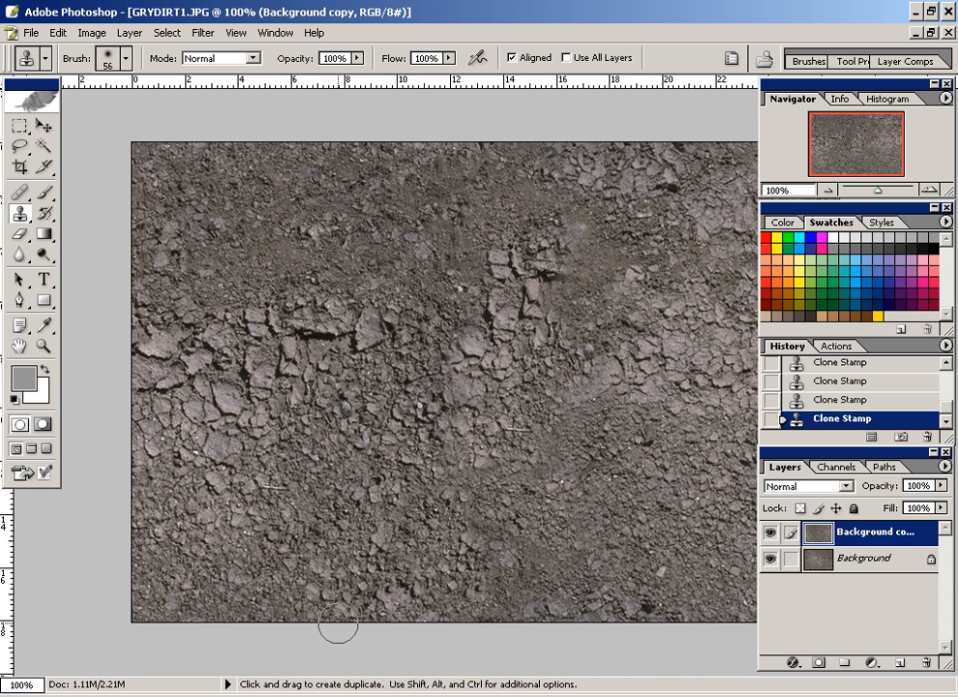
# Step: Undo all the Clone Stamp strokes, keeping the Offset result on the layer copy
pyautogui.hotkey('ctrl', 'alt', 'z')
pyautogui.hotkey('ctrl', 'alt', 'z')
pyautogui.hotkey('ctrl', 'alt', 'z')
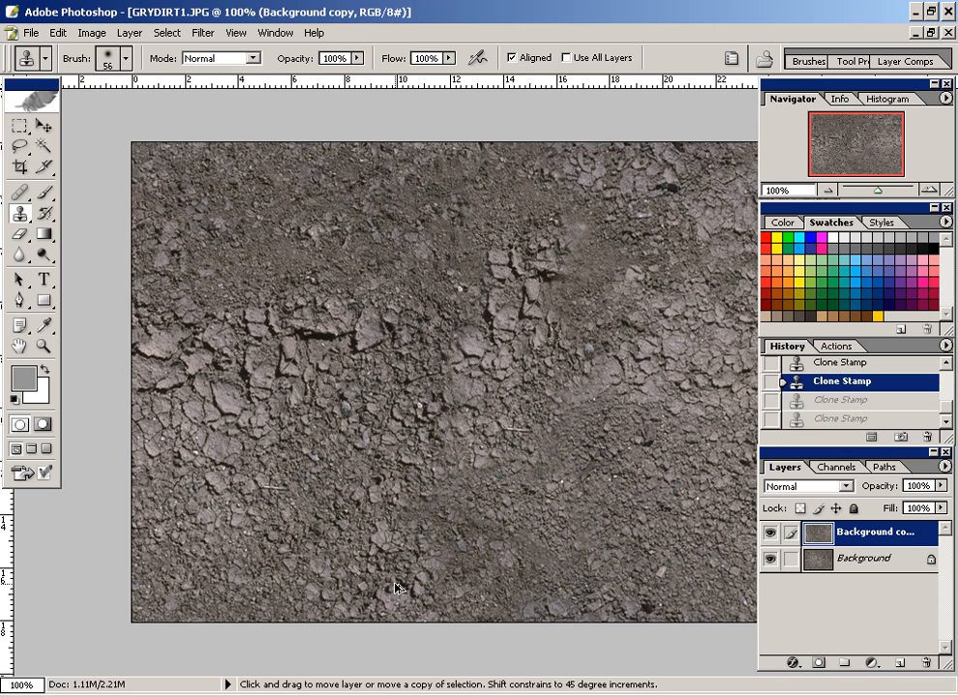
pyautogui.hotkey('ctrl', 'alt', 'z')
pyautogui.hotkey('ctrl', 'alt', 'z')
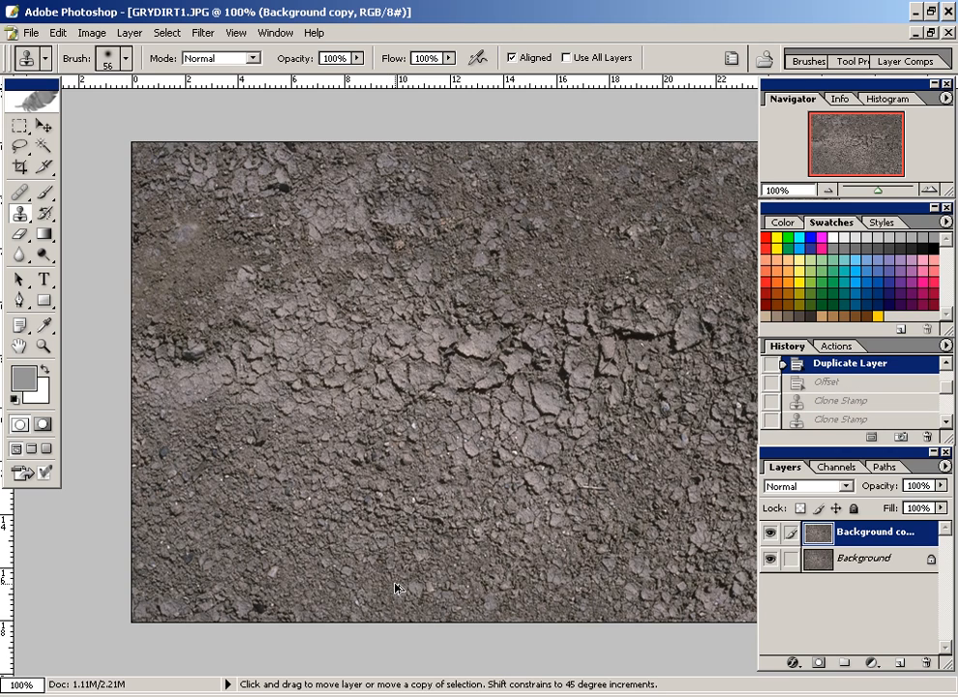
pyautogui.hotkey('ctrl', 'shift', 'z')
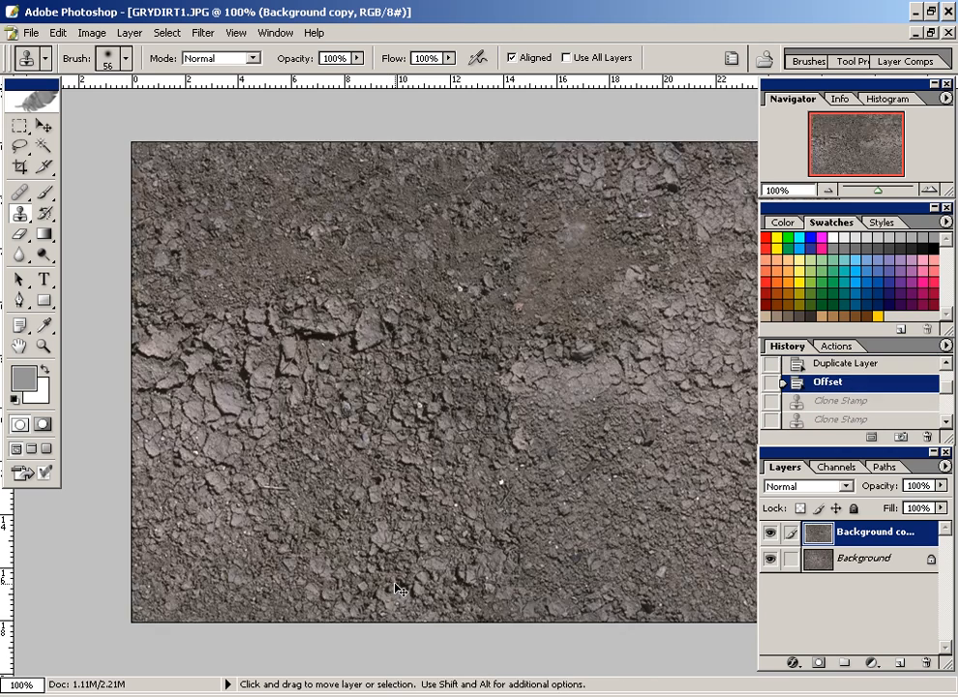
# Step: Set the Healing Brush diameter to 49 px and heal down the vertical seam with dirt sampled from the upper-left area
pyautogui.click(19, 192)
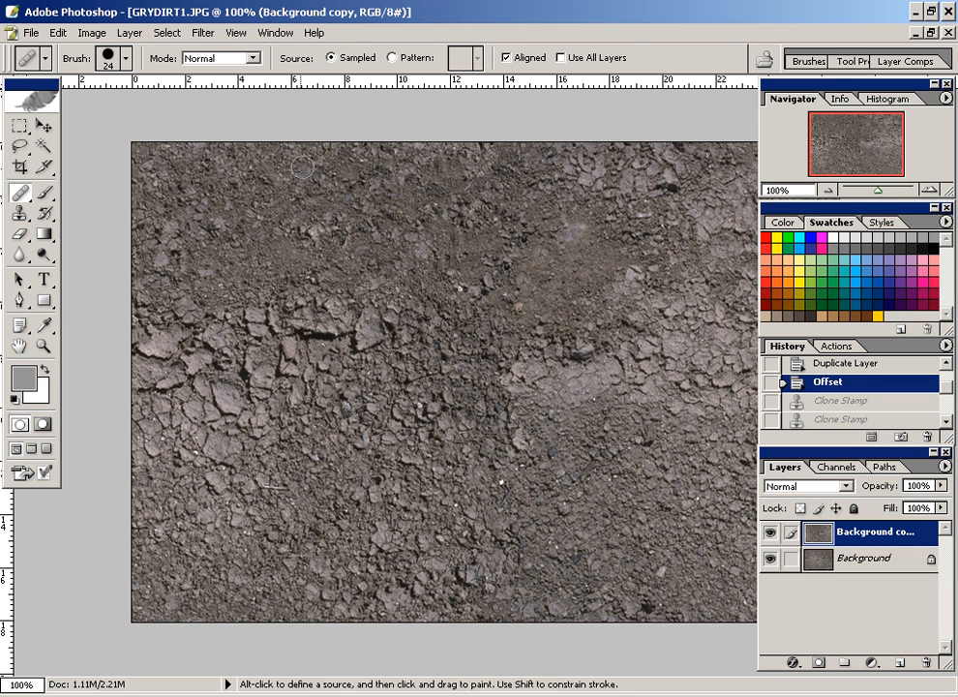
pyautogui.click(125, 60)
pyautogui.moveTo(47, 107); pyautogui.dragTo(59, 108)
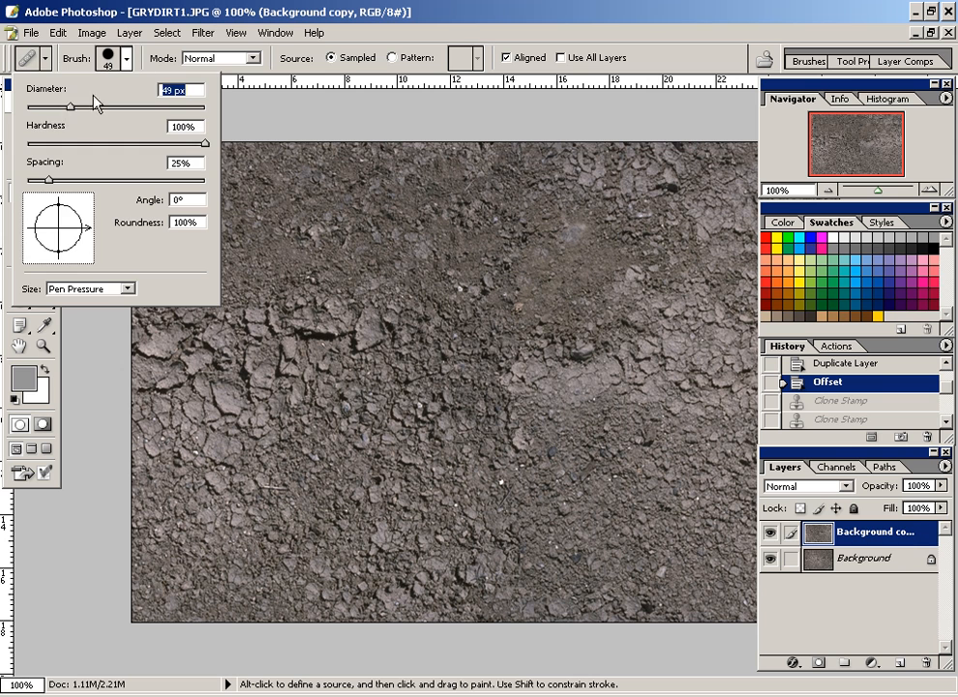
pyautogui.click(191, 4)
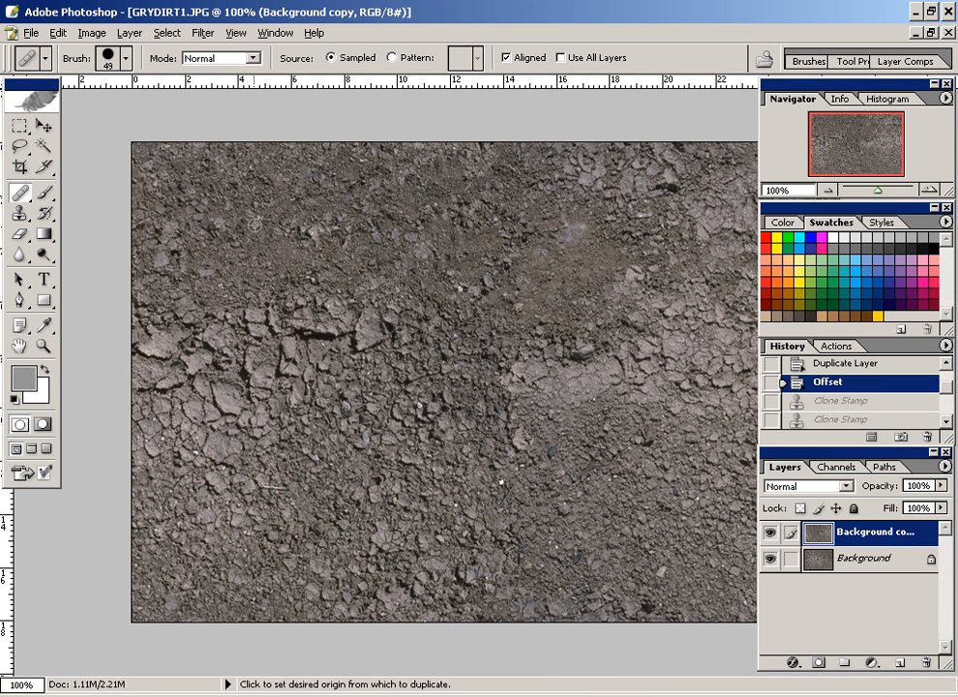
pyautogui.keyDown('alt'); pyautogui.click(271, 263); pyautogui.keyUp('alt')
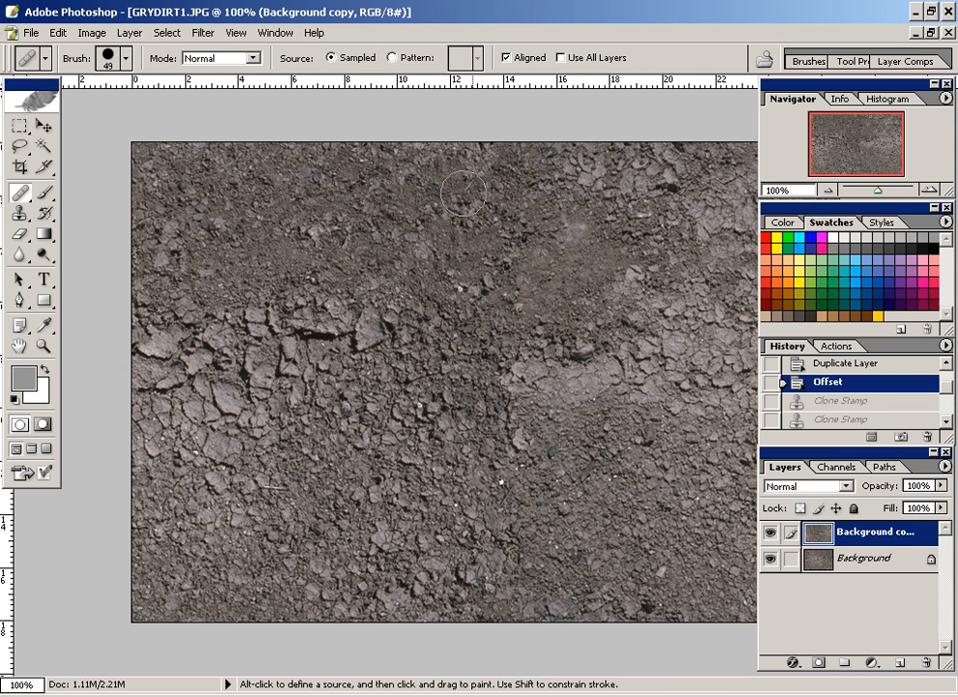
pyautogui.moveTo(512, 179)
pyautogui.mouseDown()
pyautogui.moveTo(532, 421)
pyautogui.moveTo(498, 529)
pyautogui.mouseUp()
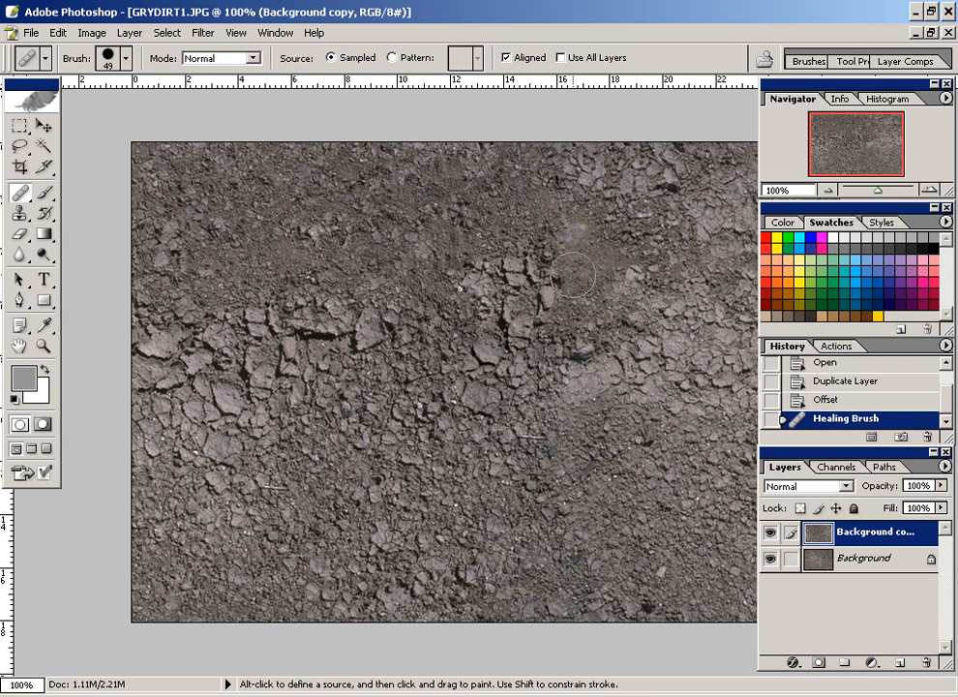
# Step: Heal the remaining seam patches beside the first stroke, resampling the source from two other dirt areas
pyautogui.keyDown('alt'); pyautogui.click(372, 223); pyautogui.keyUp('alt')
pyautogui.moveTo(475, 336)
pyautogui.mouseDown()
pyautogui.moveTo(445, 435)
pyautogui.moveTo(451, 469)
pyautogui.mouseUp()
pyautogui.keyDown('alt'); pyautogui.click(605, 244); pyautogui.keyUp('alt')
pyautogui.moveTo(545, 254)
pyautogui.mouseDown()
pyautogui.moveTo(576, 307)
pyautogui.moveTo(580, 291)
pyautogui.mouseUp()
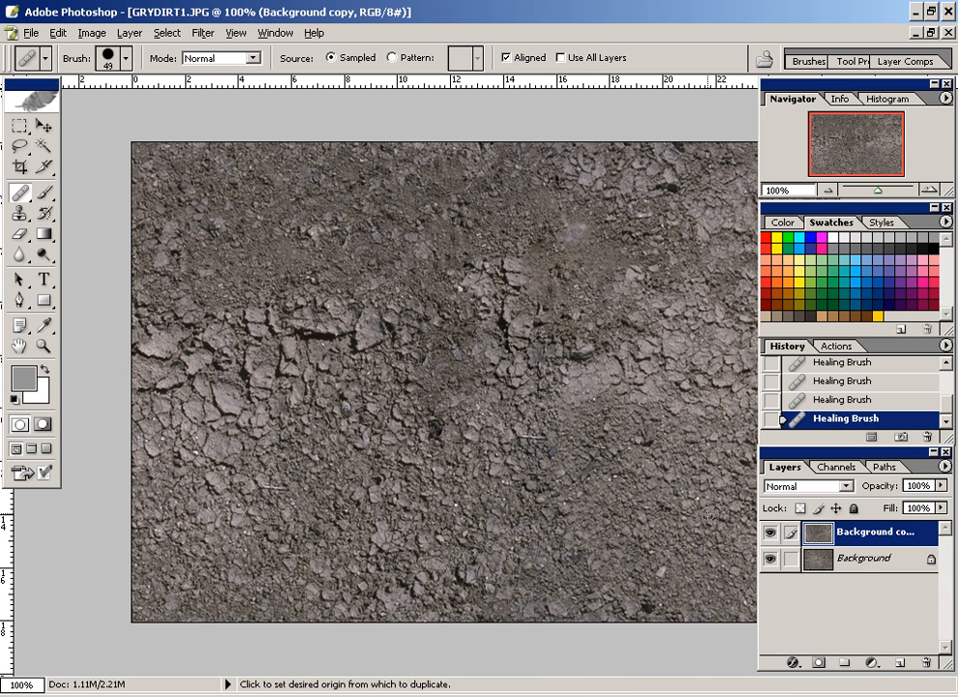
# Step: Heal the cracked band around the image centre and the dark spot just right of the seam using fresh dirt samples
pyautogui.moveTo(426, 365); pyautogui.dragTo(442, 390)
pyautogui.moveTo(296, 246)
pyautogui.mouseDown()
pyautogui.moveTo(387, 256)
pyautogui.moveTo(554, 354)
pyautogui.mouseUp()
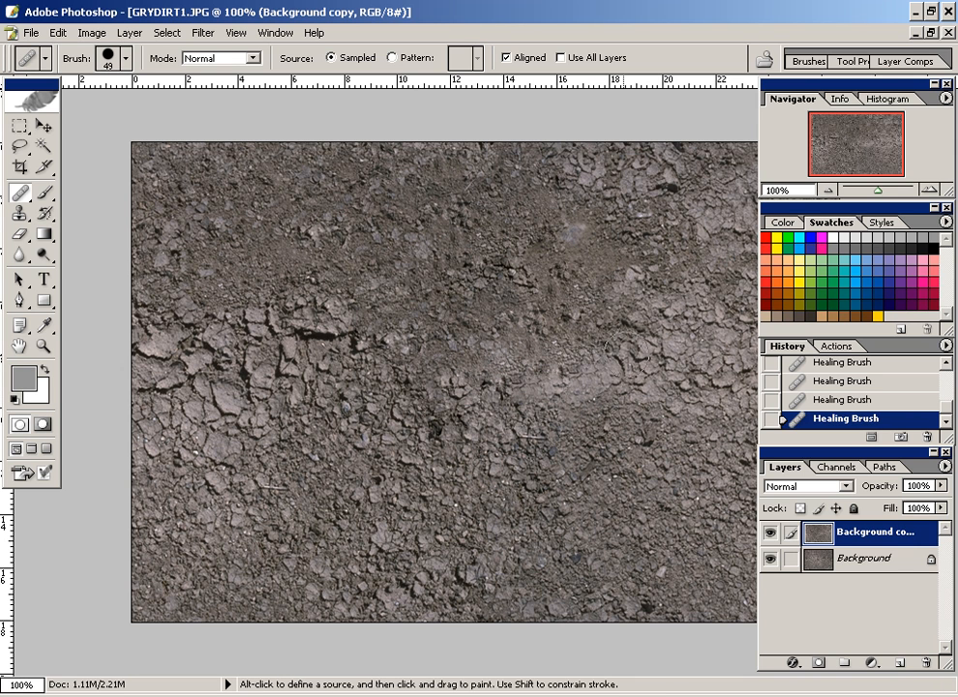
pyautogui.click(441, 390)
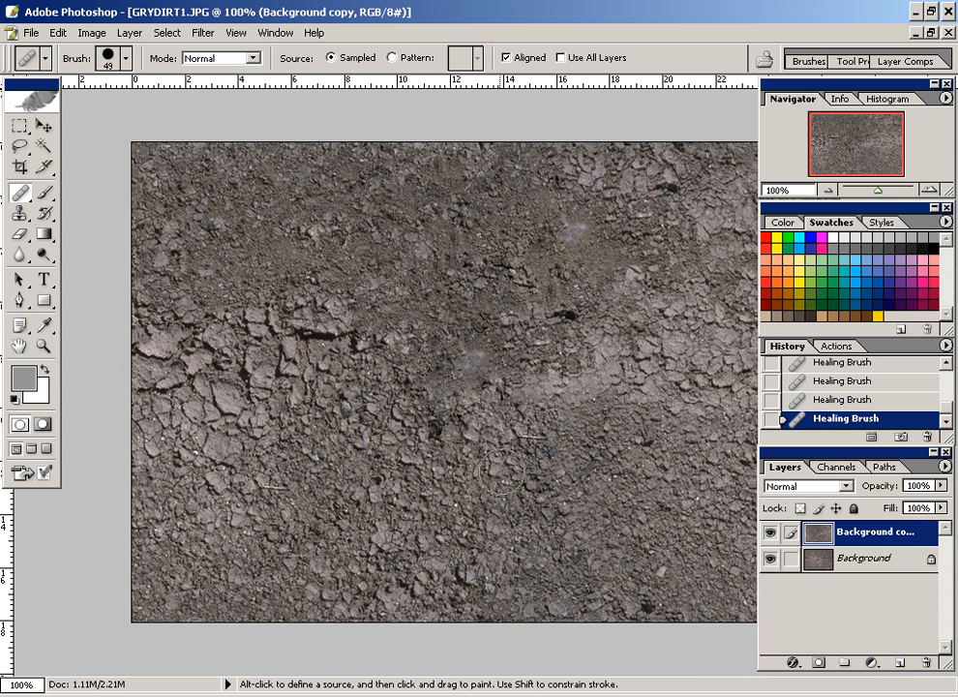
pyautogui.moveTo(378, 393); pyautogui.dragTo(461, 434)
pyautogui.keyDown('alt'); pyautogui.click(398, 227); pyautogui.keyUp('alt')
pyautogui.click(569, 311)
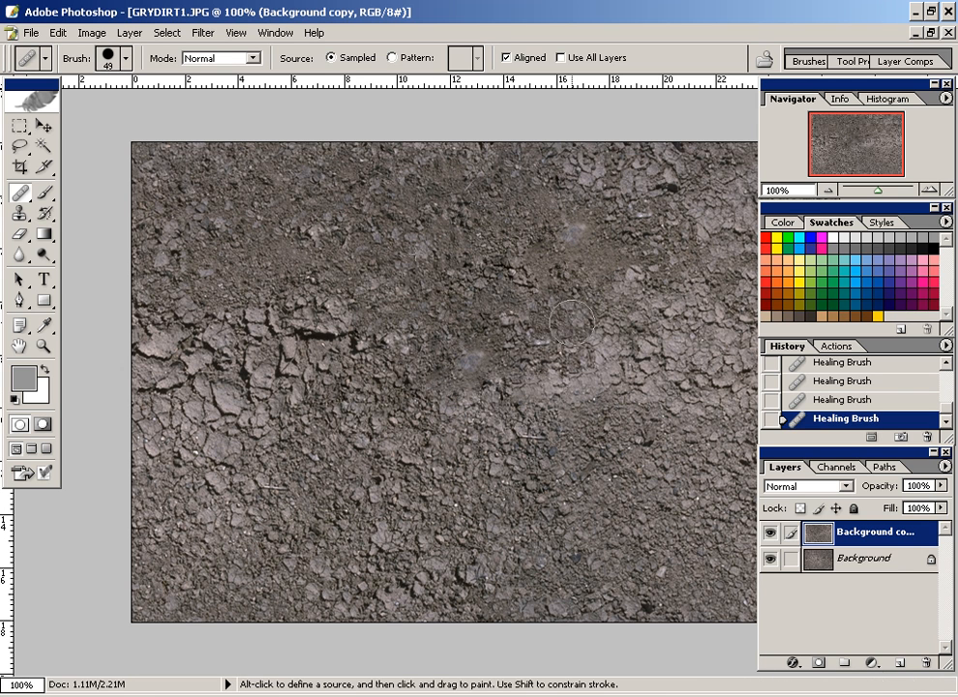
# Step: Hide the palettes and blend the cracked band left of the centre seam with further Healing Brush strokes
pyautogui.press('Tab')
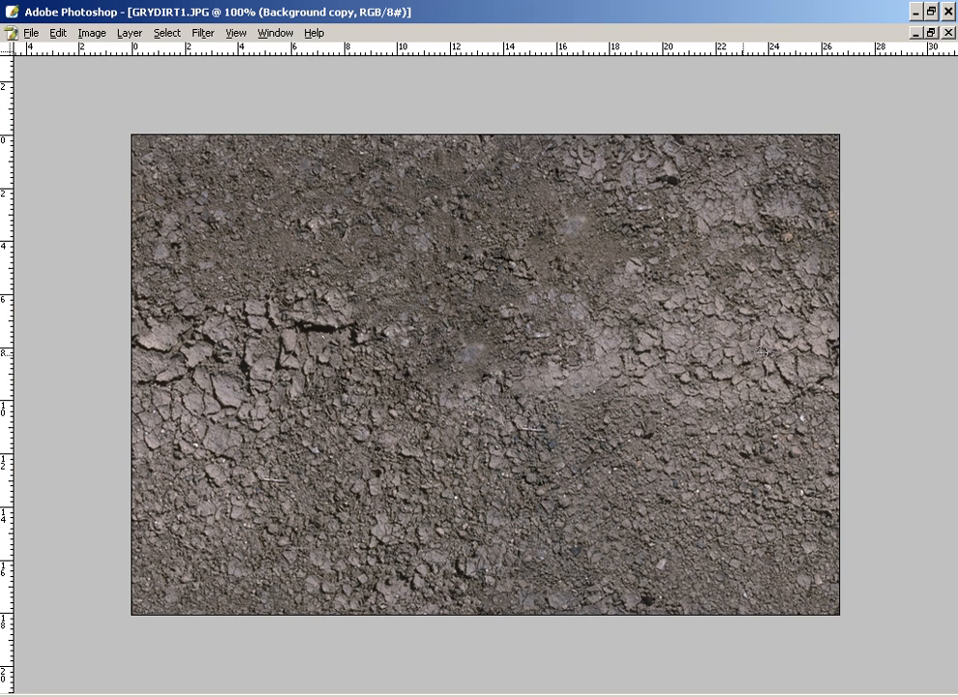
pyautogui.moveTo(580, 349); pyautogui.dragTo(361, 339)
pyautogui.moveTo(356, 224); pyautogui.dragTo(427, 234)
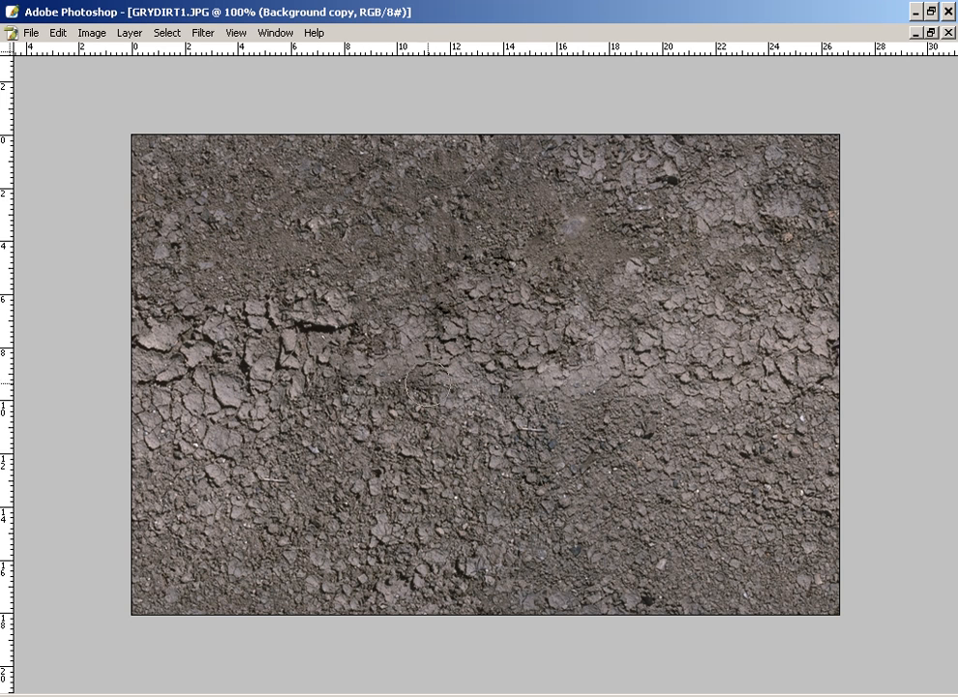
pyautogui.moveTo(257, 242)
pyautogui.mouseDown()
pyautogui.moveTo(317, 296)
pyautogui.moveTo(349, 343)
pyautogui.mouseUp()
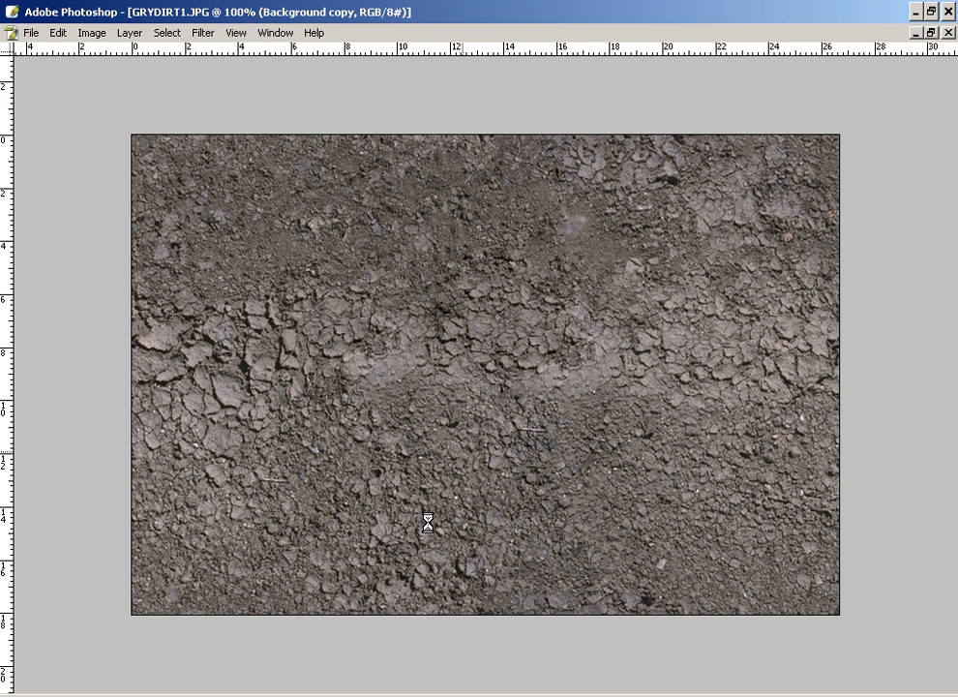
pyautogui.keyDown('alt'); pyautogui.click(345, 486); pyautogui.keyUp('alt')
pyautogui.moveTo(283, 407)
pyautogui.mouseDown()
pyautogui.moveTo(271, 422)
pyautogui.moveTo(359, 355)
pyautogui.moveTo(531, 382)
pyautogui.mouseUp()
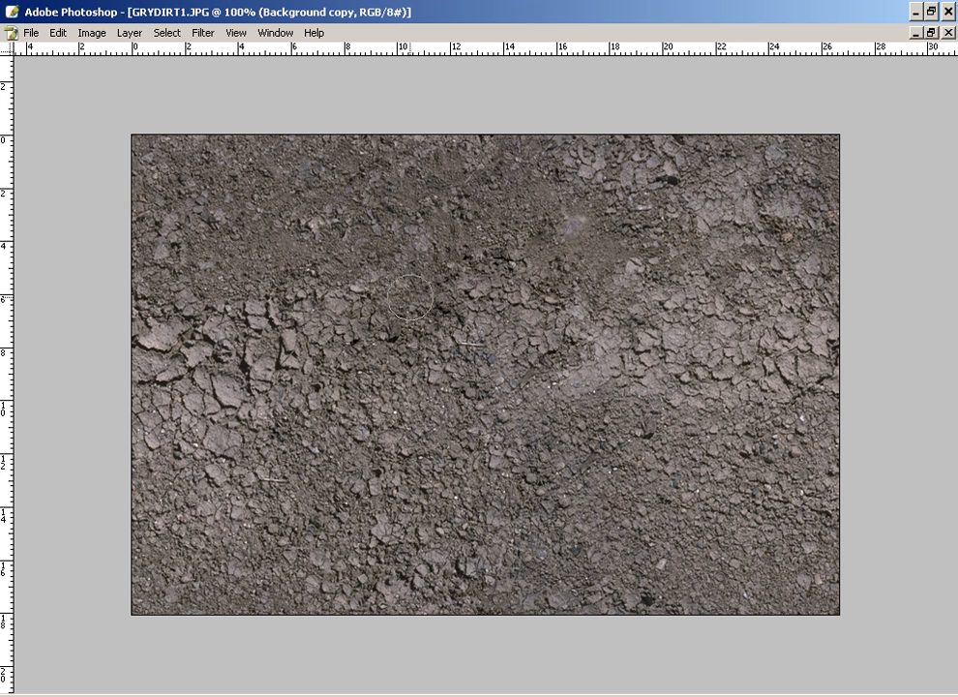
# Step: Offset the dirt image by -415 pixels horizontally and +261 pixels vertically with Wrap Around
pyautogui.click(204, 33)
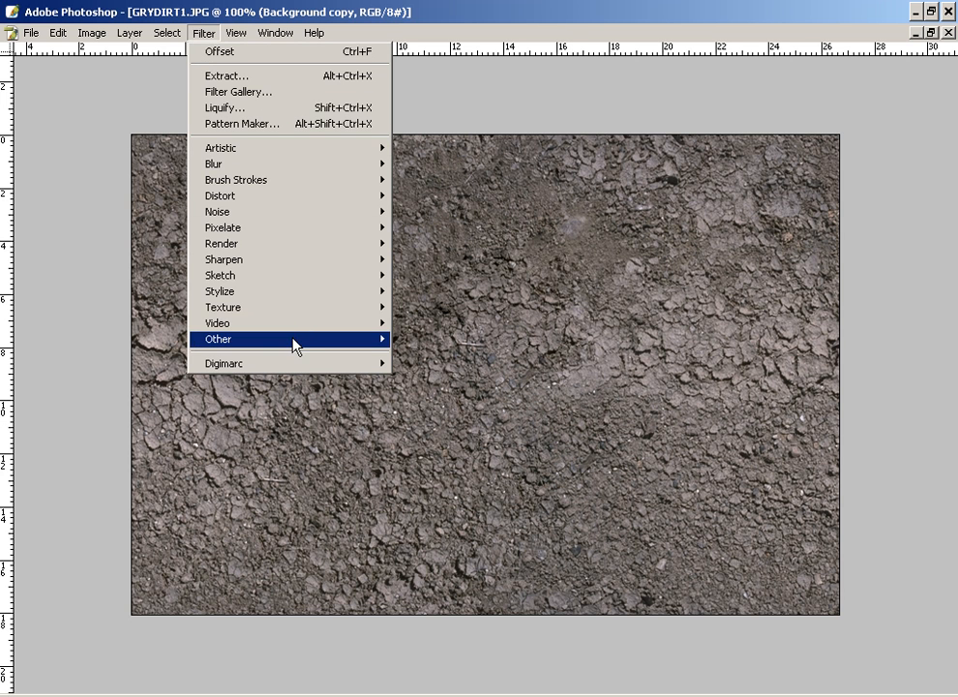
pyautogui.moveTo(325, 344)
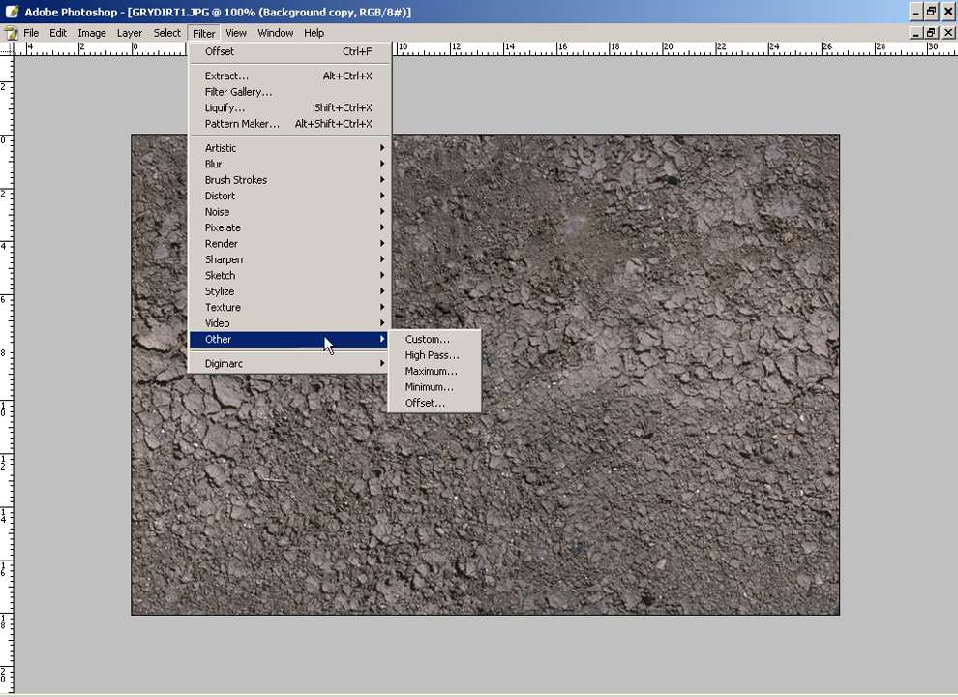
pyautogui.click(431, 403)
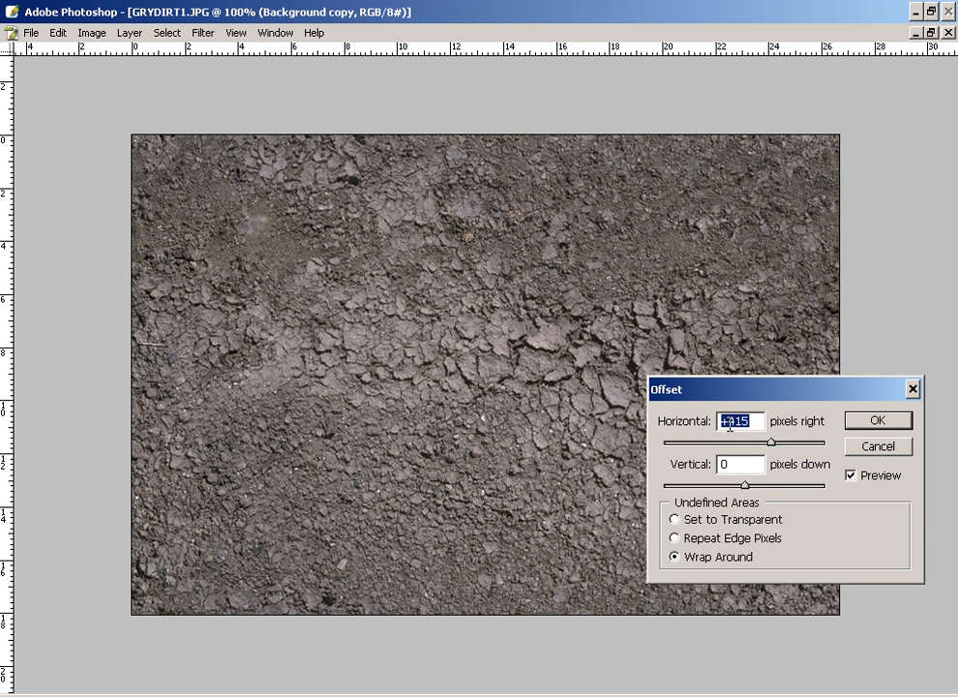
pyautogui.write('-')
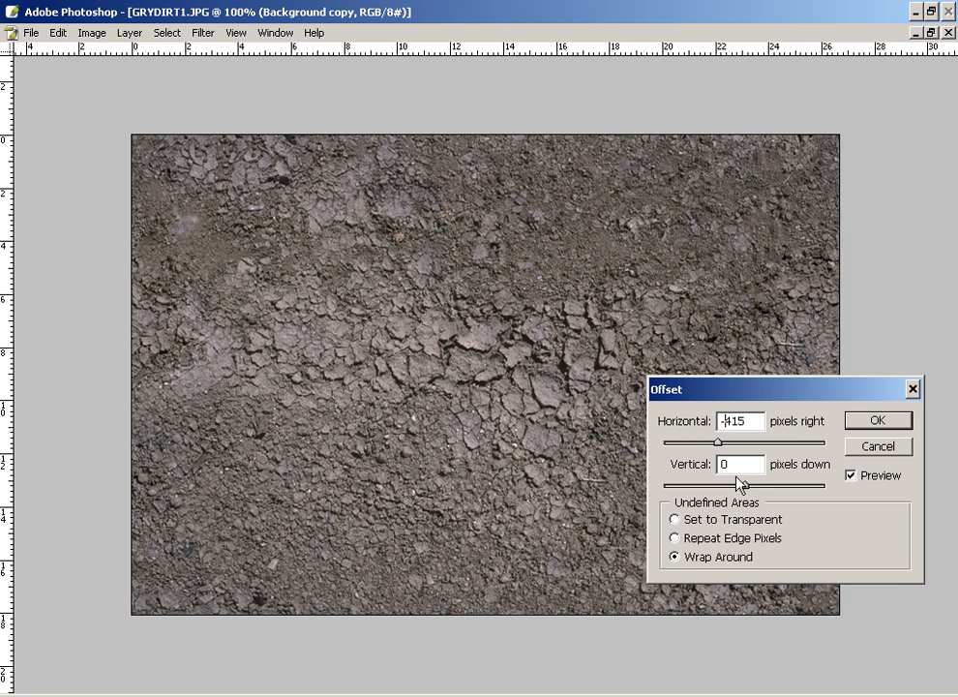
pyautogui.moveTo(745, 486); pyautogui.dragTo(757, 487)
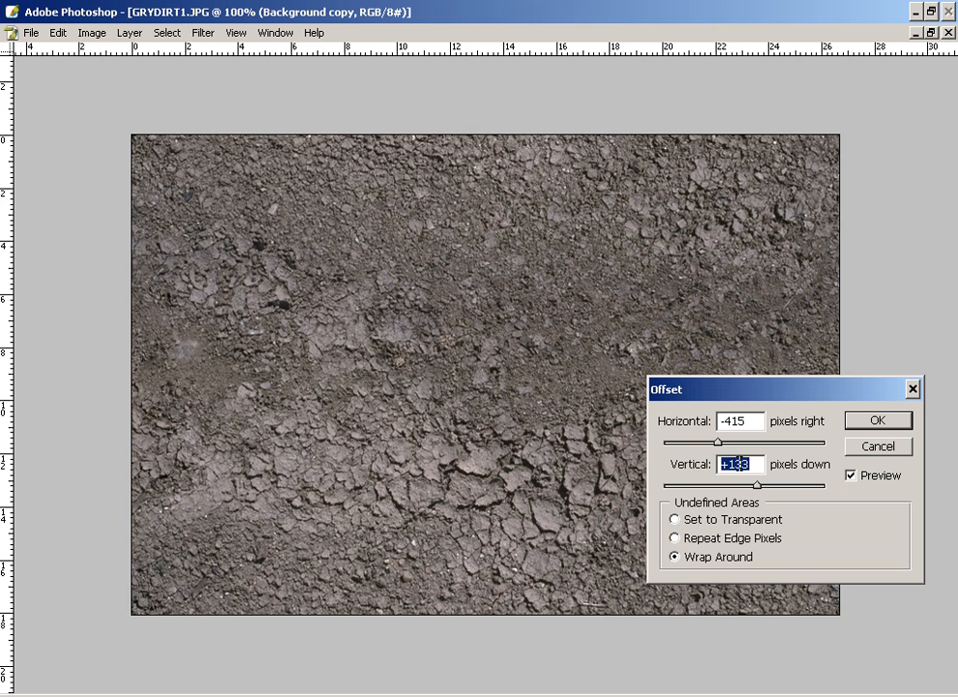
pyautogui.write('0')
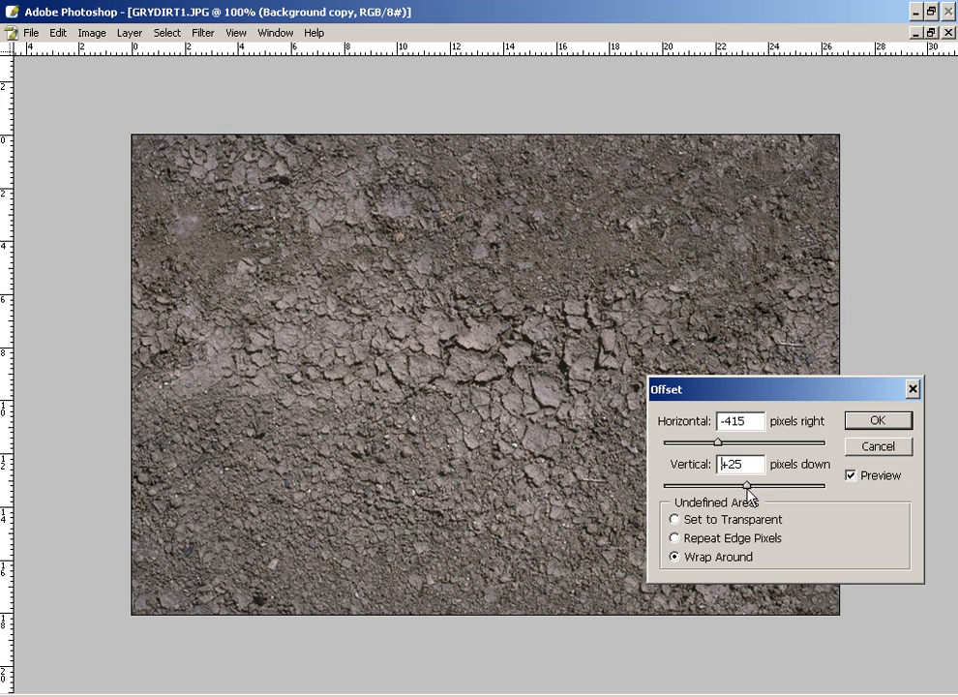
pyautogui.moveTo(749, 488); pyautogui.dragTo(770, 487)
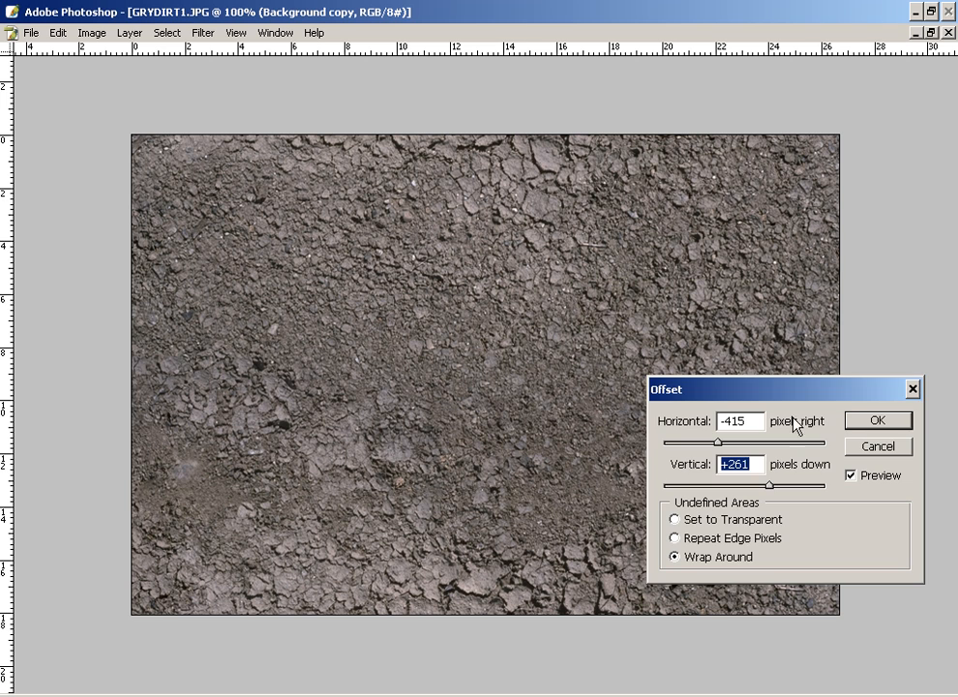
pyautogui.click(881, 421)
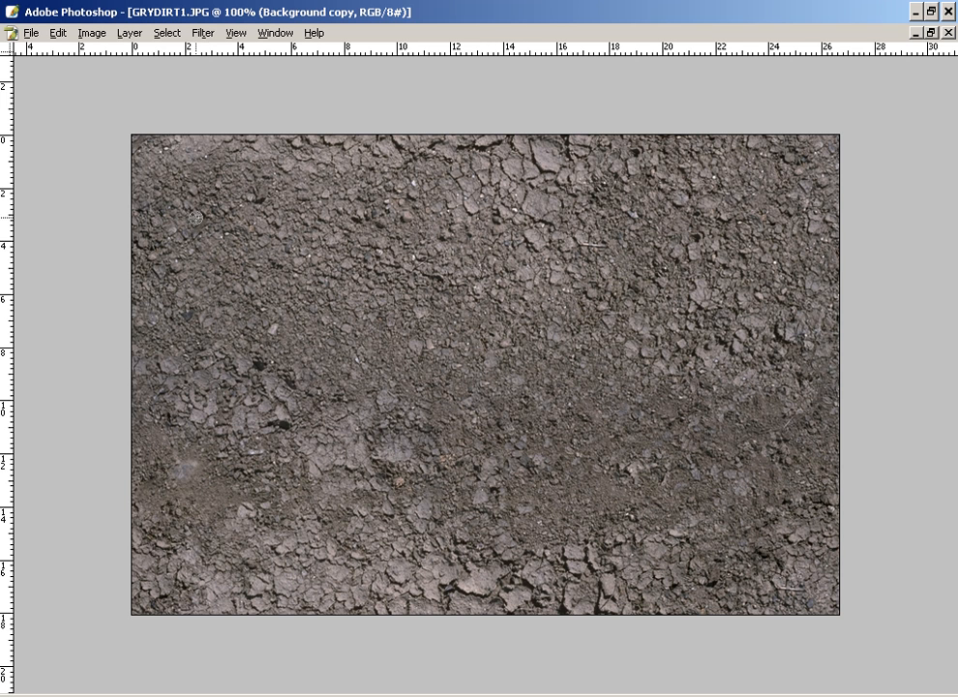
# Step: Heal the exposed horizontal seam and the smooth dirt below it toward the right edge, using samples from the upper-left and upper-right dirt
pyautogui.keyDown('alt'); pyautogui.click(223, 179); pyautogui.keyUp('alt')
pyautogui.moveTo(175, 332)
pyautogui.mouseDown()
pyautogui.moveTo(205, 368)
pyautogui.moveTo(230, 302)
pyautogui.moveTo(552, 363)
pyautogui.moveTo(728, 374)
pyautogui.moveTo(771, 392)
pyautogui.mouseUp()
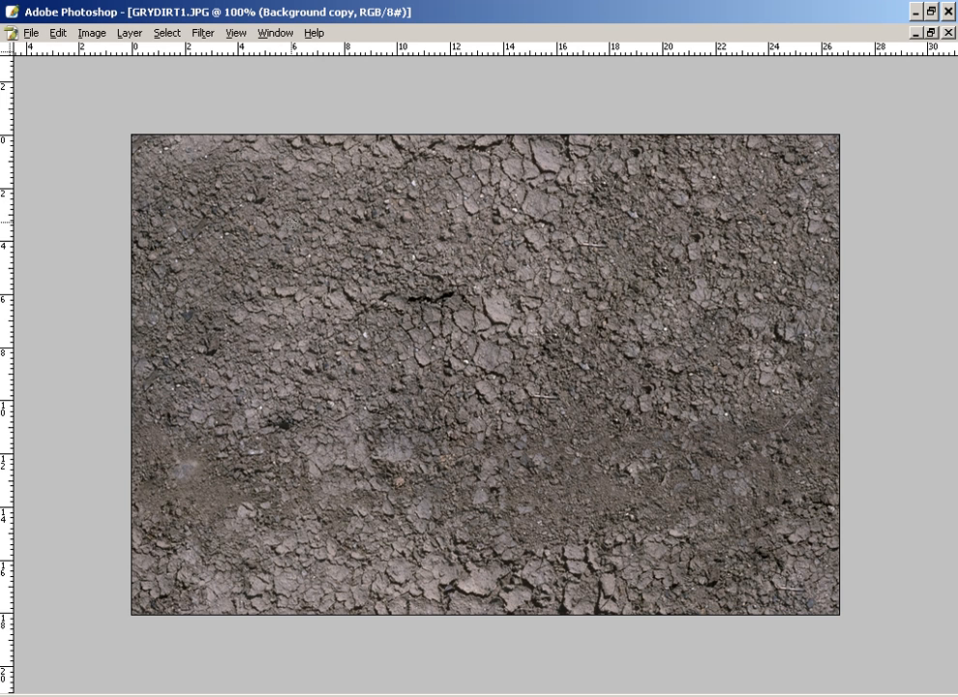
pyautogui.moveTo(295, 326); pyautogui.dragTo(412, 372)
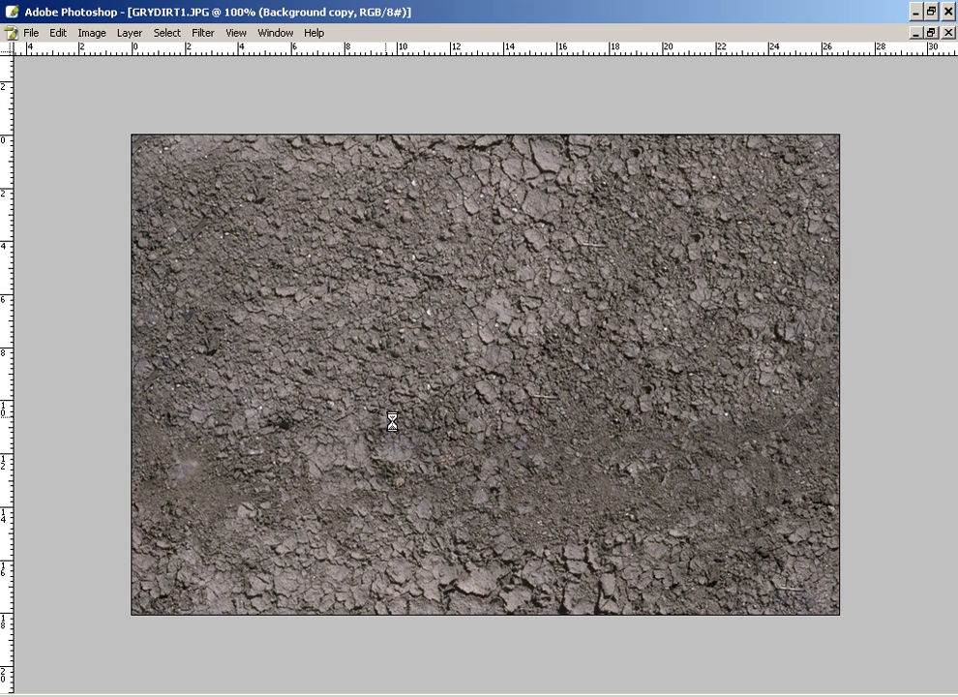
pyautogui.keyDown('alt'); pyautogui.click(617, 220); pyautogui.keyUp('alt')
pyautogui.moveTo(489, 450)
pyautogui.mouseDown()
pyautogui.moveTo(492, 459)
pyautogui.moveTo(580, 447)
pyautogui.moveTo(567, 536)
pyautogui.mouseUp()
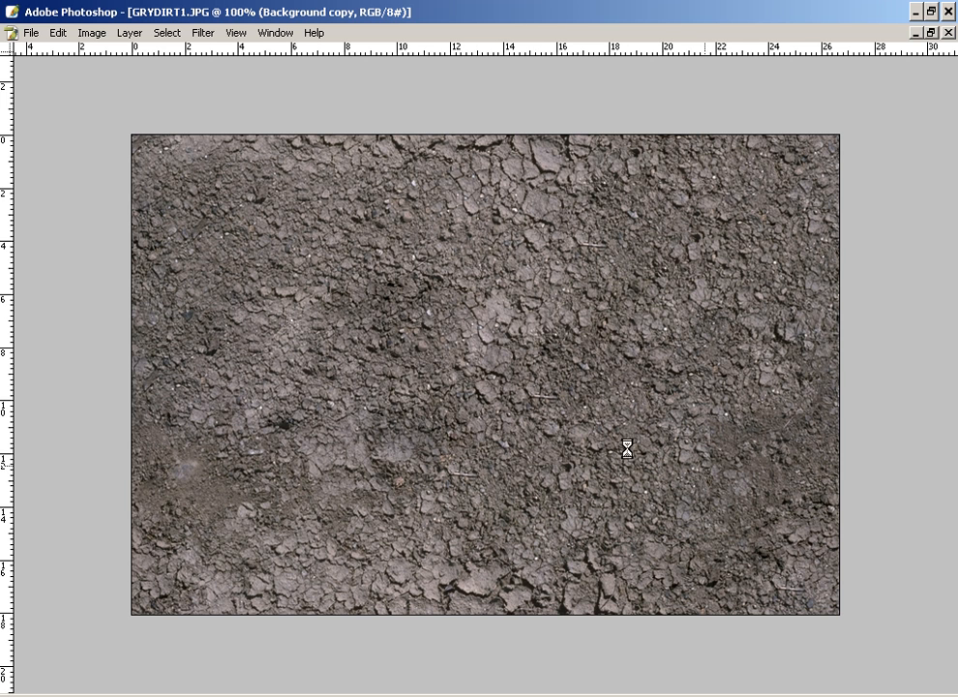
pyautogui.moveTo(686, 452)
pyautogui.mouseDown()
pyautogui.moveTo(728, 406)
pyautogui.moveTo(757, 397)
pyautogui.moveTo(798, 416)
pyautogui.moveTo(807, 461)
pyautogui.mouseUp()
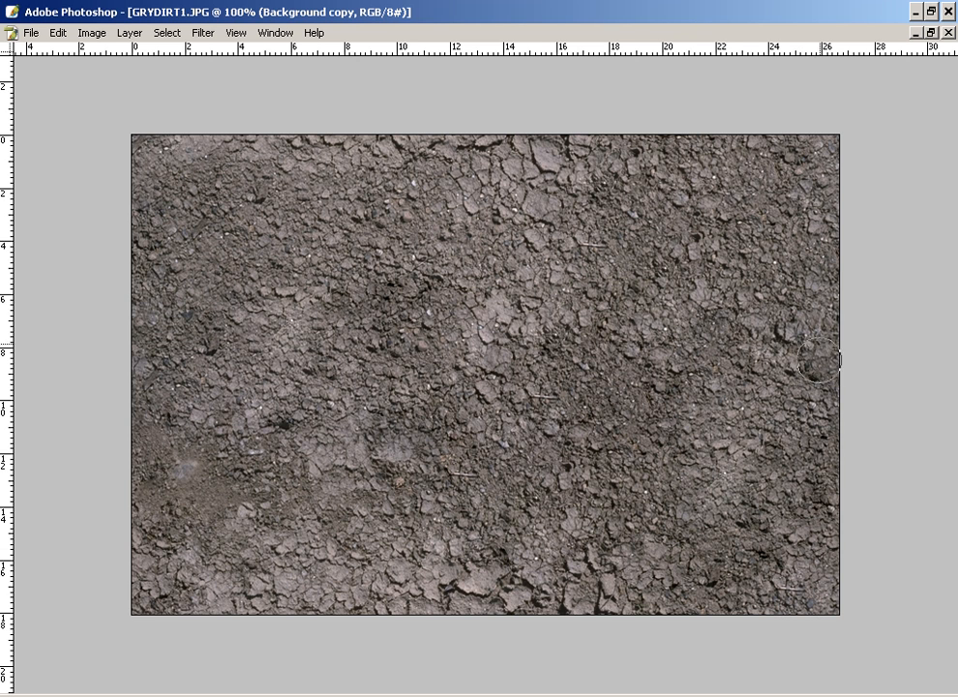
# Step: Resample the dirt and heal the smooth patch near the left edge, the strip along the right edge and the cracks at the lower right
pyautogui.press('alt')
pyautogui.moveTo(197, 453); pyautogui.dragTo(231, 536)
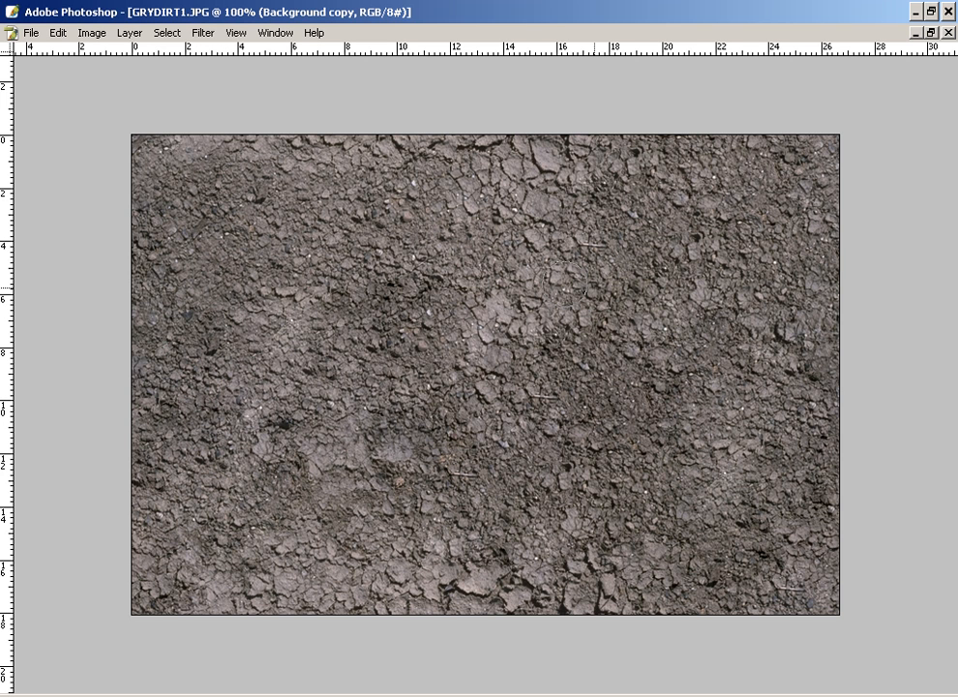
pyautogui.moveTo(767, 294)
pyautogui.mouseDown()
pyautogui.moveTo(792, 282)
pyautogui.moveTo(835, 407)
pyautogui.moveTo(828, 558)
pyautogui.moveTo(815, 557)
pyautogui.mouseUp()
pyautogui.keyDown('alt'); pyautogui.click(248, 251); pyautogui.keyUp('alt')
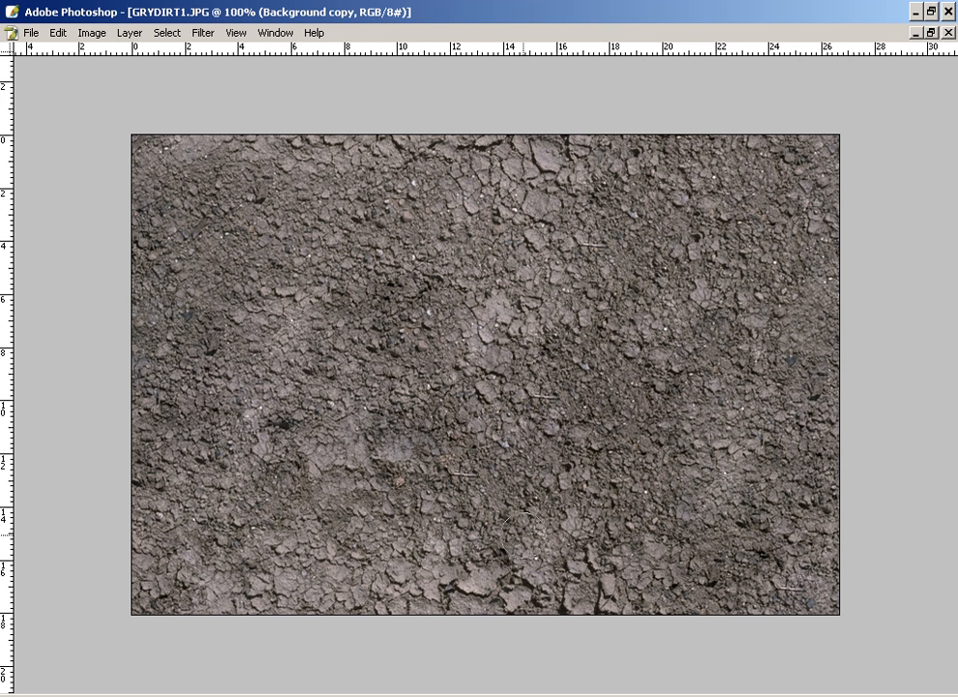
pyautogui.moveTo(591, 539)
pyautogui.mouseDown()
pyautogui.moveTo(654, 573)
pyautogui.moveTo(697, 613)
pyautogui.mouseUp()
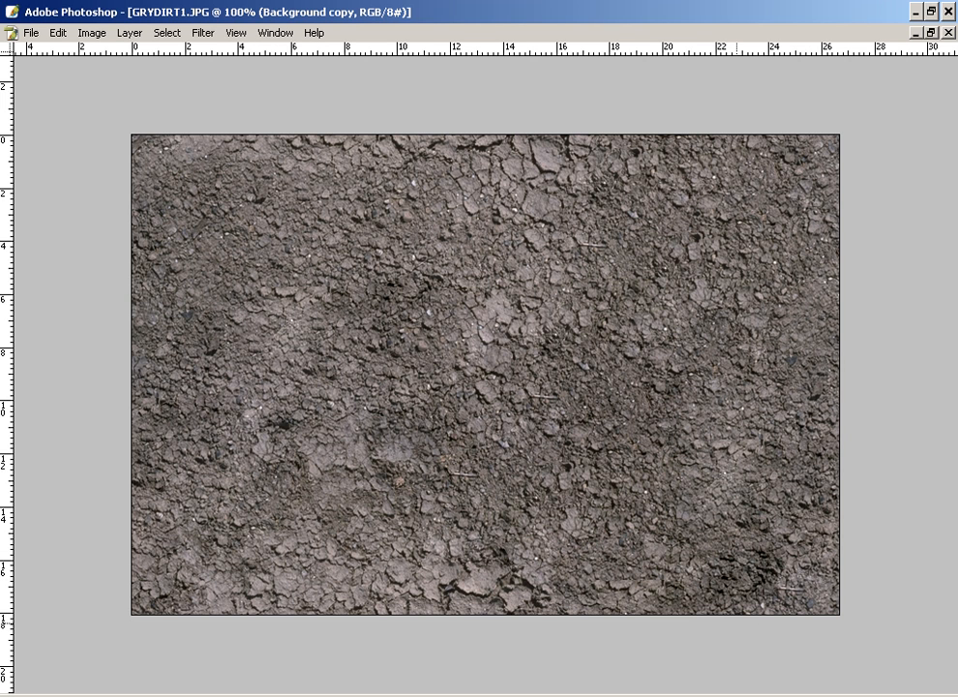
# Step: Offset the image by 0 pixels horizontally and +261 pixels vertically with Wrap Around
pyautogui.click(204, 36)
pyautogui.moveTo(323, 340)
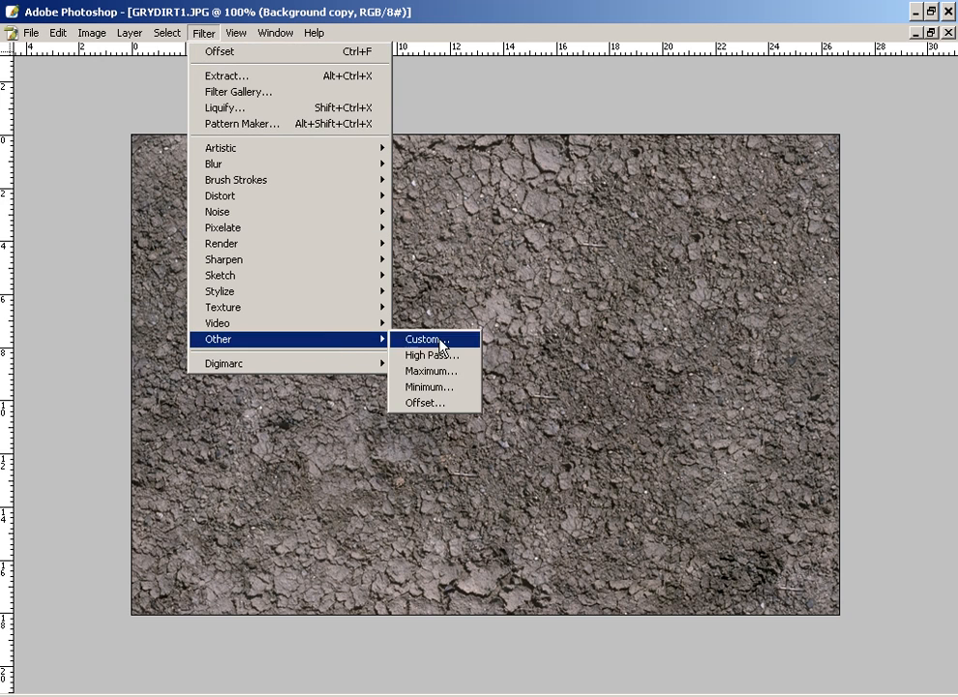
pyautogui.click(447, 400)
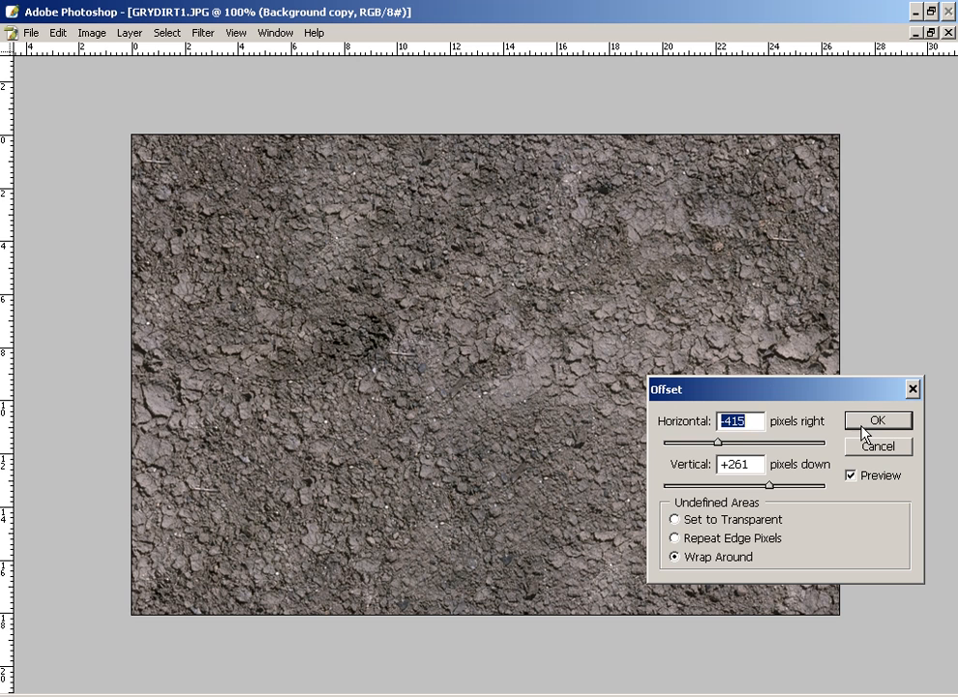
pyautogui.write('0')
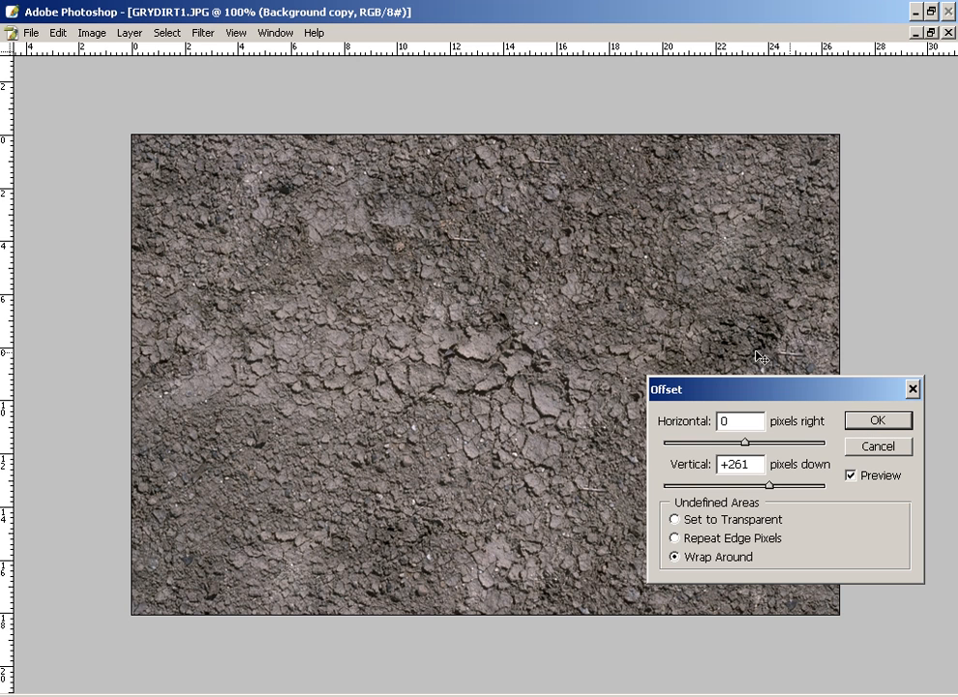
pyautogui.click(875, 421)
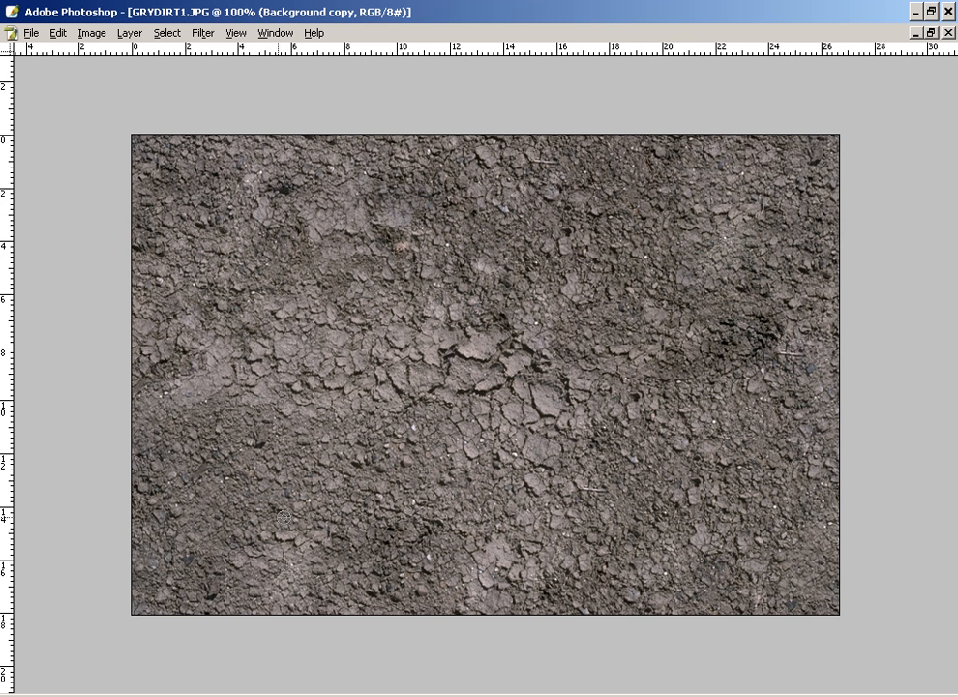
# Step: Heal the large cracked band across the image centre and its continuation toward the left
pyautogui.moveTo(374, 370)
pyautogui.mouseDown()
pyautogui.moveTo(606, 354)
pyautogui.moveTo(617, 403)
pyautogui.mouseUp()
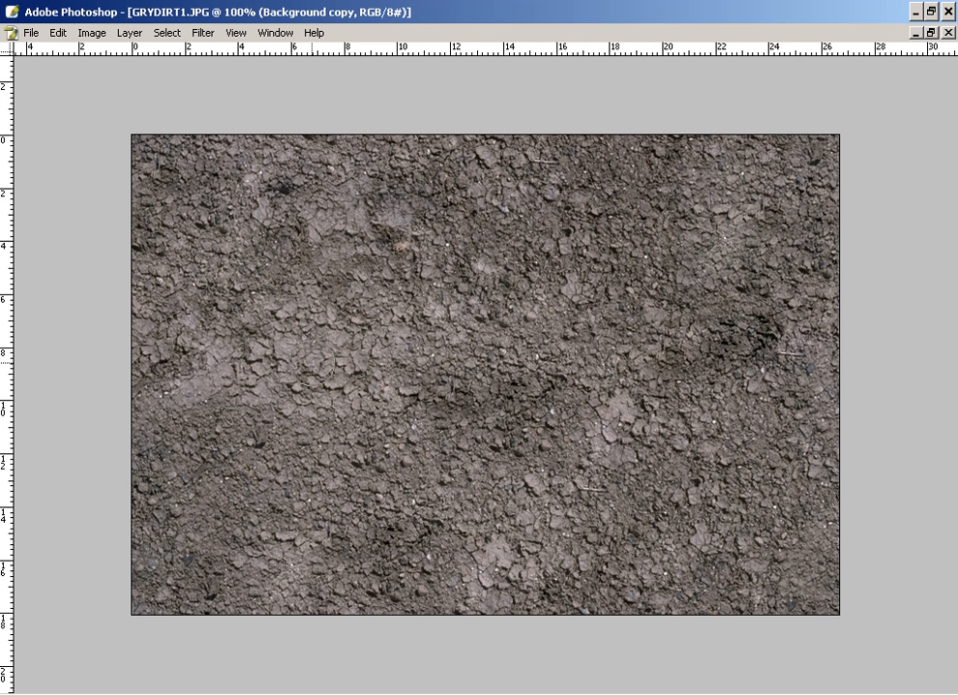
pyautogui.moveTo(216, 372)
pyautogui.mouseDown()
pyautogui.moveTo(304, 337)
pyautogui.moveTo(345, 384)
pyautogui.mouseUp()
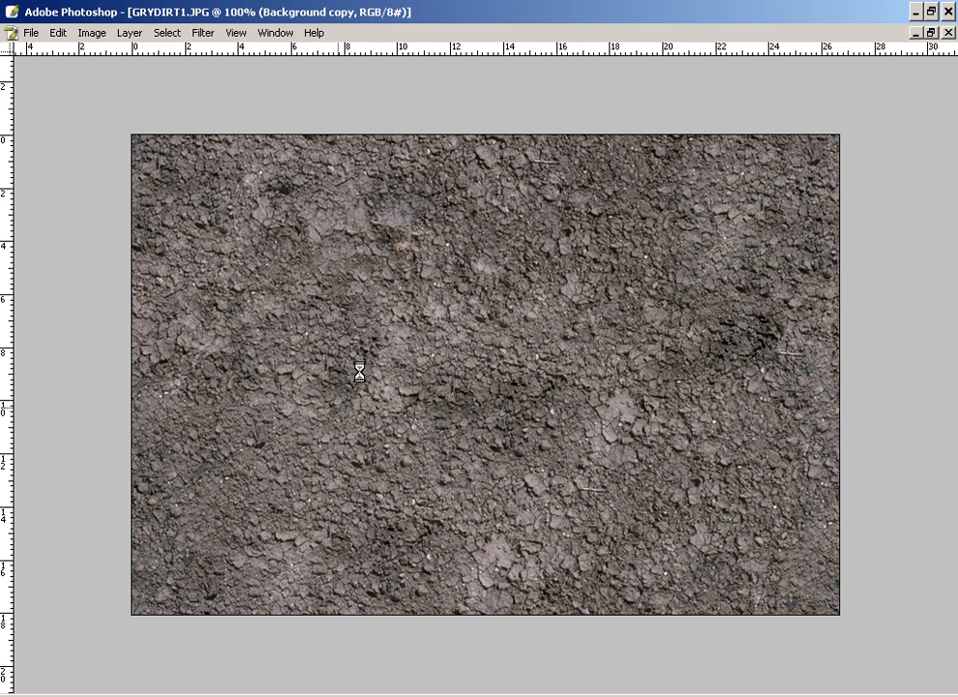
pyautogui.press('alt')
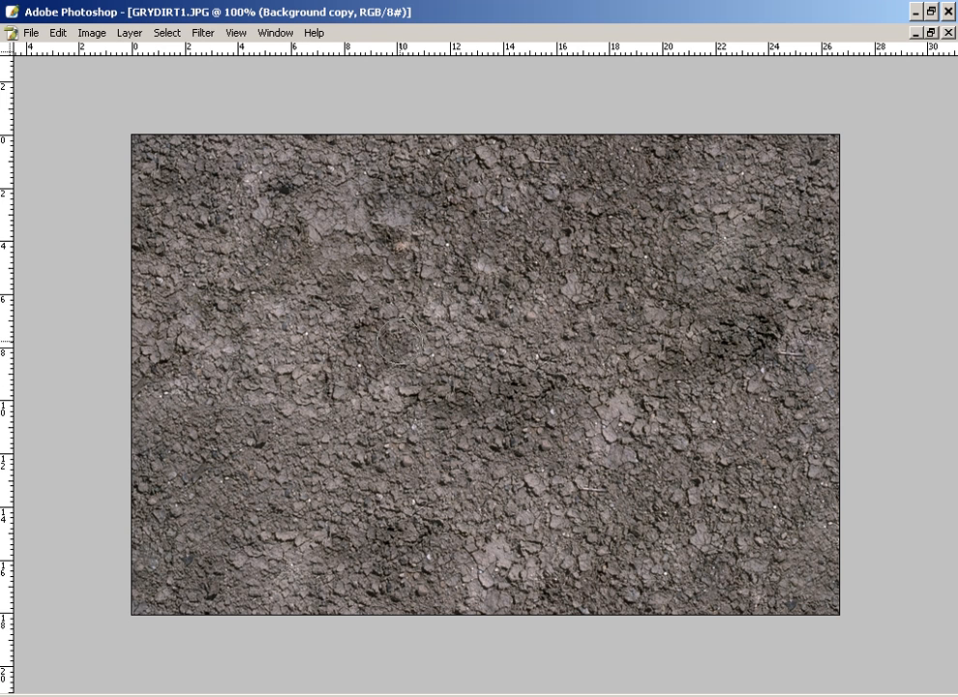
# Step: Sample dirt right of the upper centre and heal the dark spot and the pale and tan patches at the upper left
pyautogui.keyDown('alt'); pyautogui.click(639, 241); pyautogui.keyUp('alt')
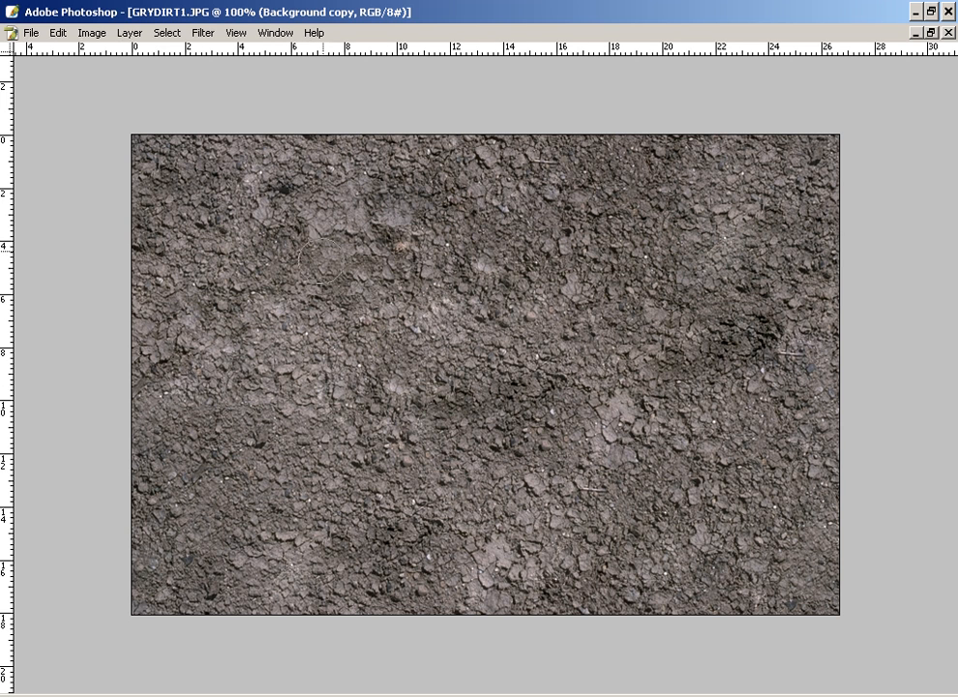
pyautogui.moveTo(272, 192)
pyautogui.mouseDown()
pyautogui.moveTo(230, 163)
pyautogui.moveTo(283, 200)
pyautogui.mouseUp()
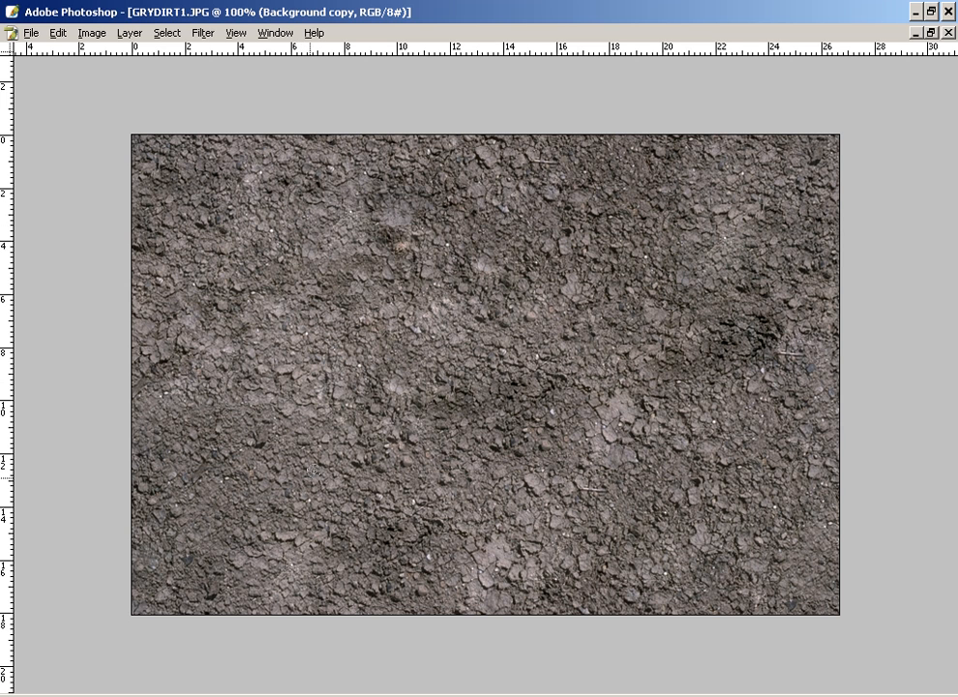
pyautogui.moveTo(387, 223)
pyautogui.mouseDown()
pyautogui.moveTo(406, 211)
pyautogui.moveTo(501, 366)
pyautogui.mouseUp()
# Step: Sample dirt at the lower right and heal the dark patch at the right, the pale area above it and the light spot left of centre
pyautogui.keyDown('alt'); pyautogui.click(729, 442); pyautogui.keyUp('alt')
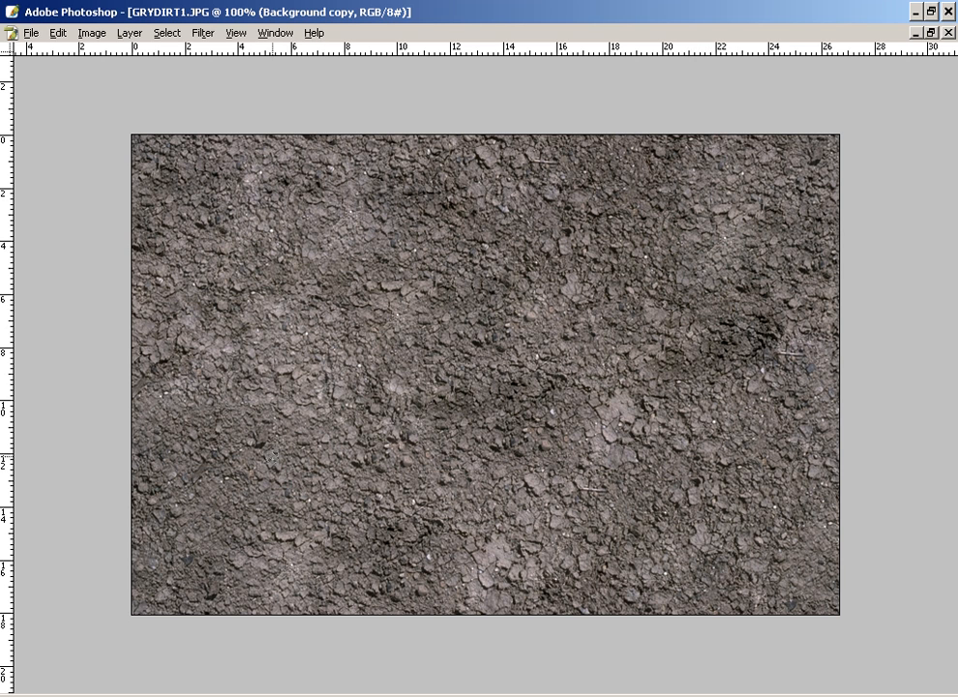
pyautogui.moveTo(721, 298)
pyautogui.mouseDown()
pyautogui.moveTo(718, 343)
pyautogui.moveTo(739, 356)
pyautogui.mouseUp()
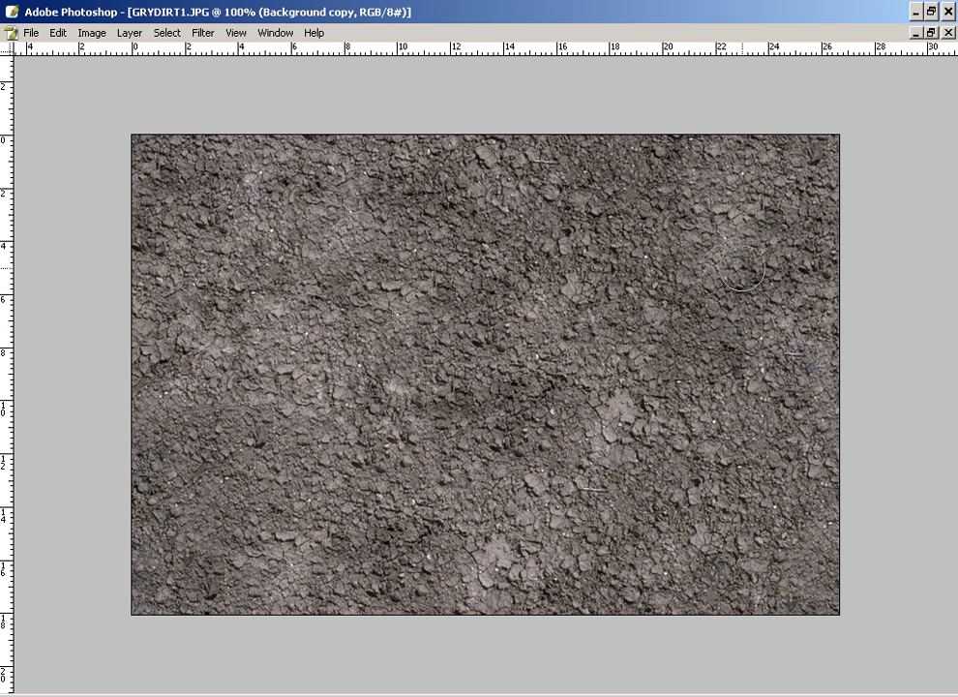
pyautogui.moveTo(740, 261); pyautogui.dragTo(765, 266)
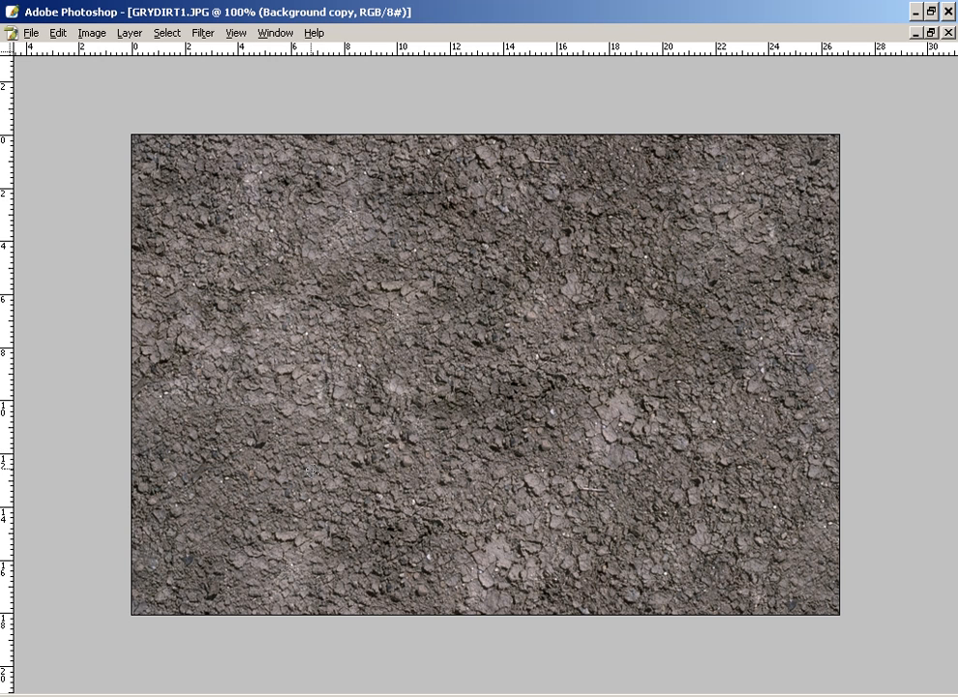
pyautogui.moveTo(390, 374); pyautogui.dragTo(402, 381)
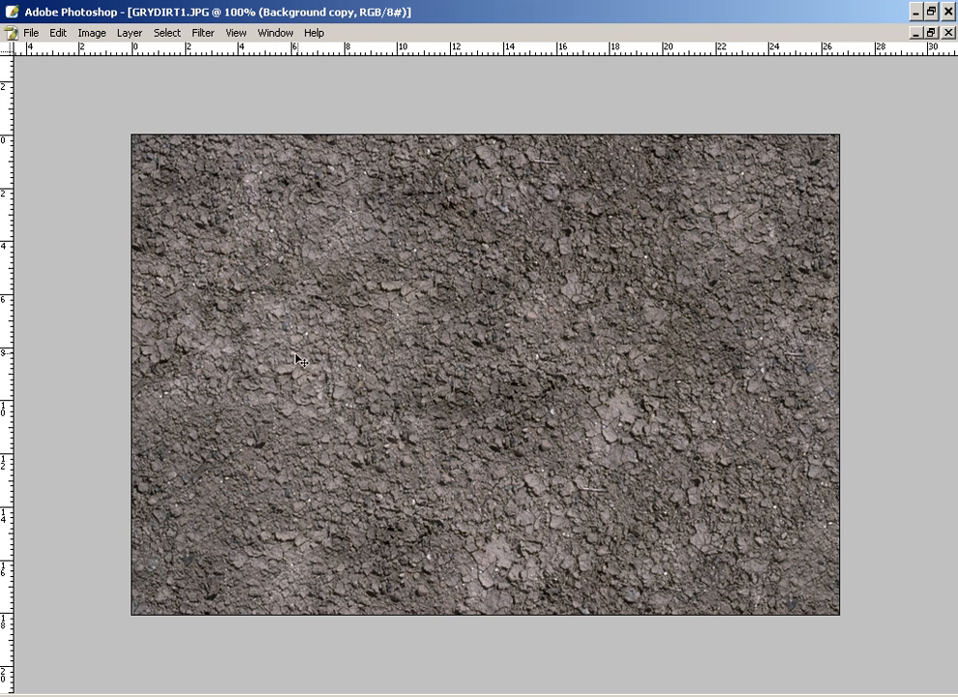
# Step: Reselect the Healing Brush and heal the pale patch right of centre and the dark spots at the lower left with fresh samples
pyautogui.press('Tab')
pyautogui.click(20, 162)
pyautogui.press('Tab')
pyautogui.press('alt')
pyautogui.keyDown('alt'); pyautogui.click(237, 504); pyautogui.keyUp('alt')
pyautogui.moveTo(266, 438); pyautogui.dragTo(254, 428)
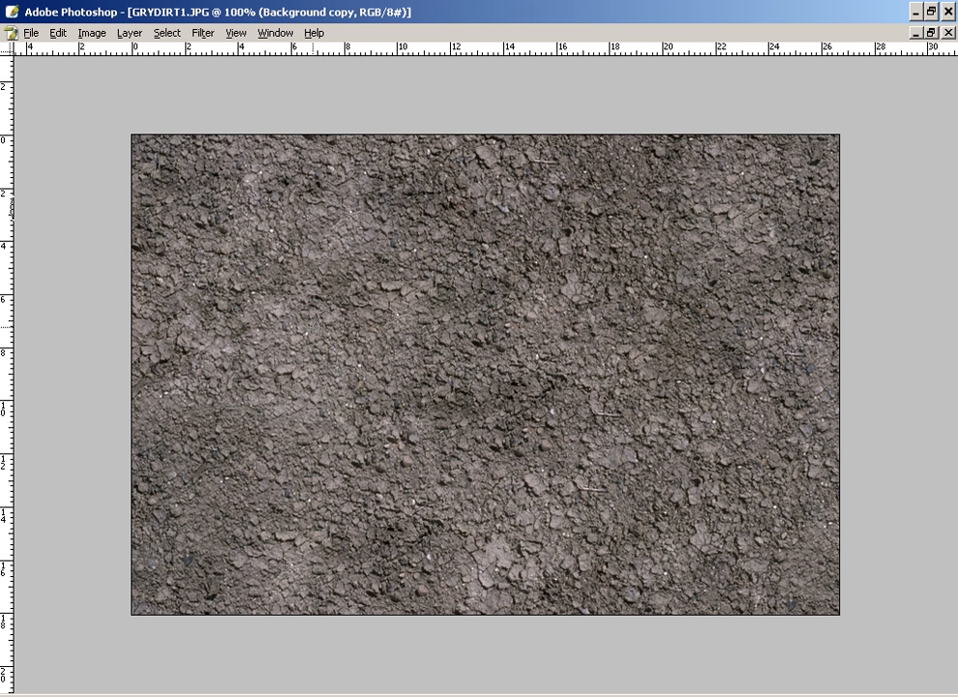
pyautogui.keyDown('alt'); pyautogui.click(280, 253); pyautogui.keyUp('alt')
pyautogui.moveTo(406, 558); pyautogui.dragTo(400, 573)
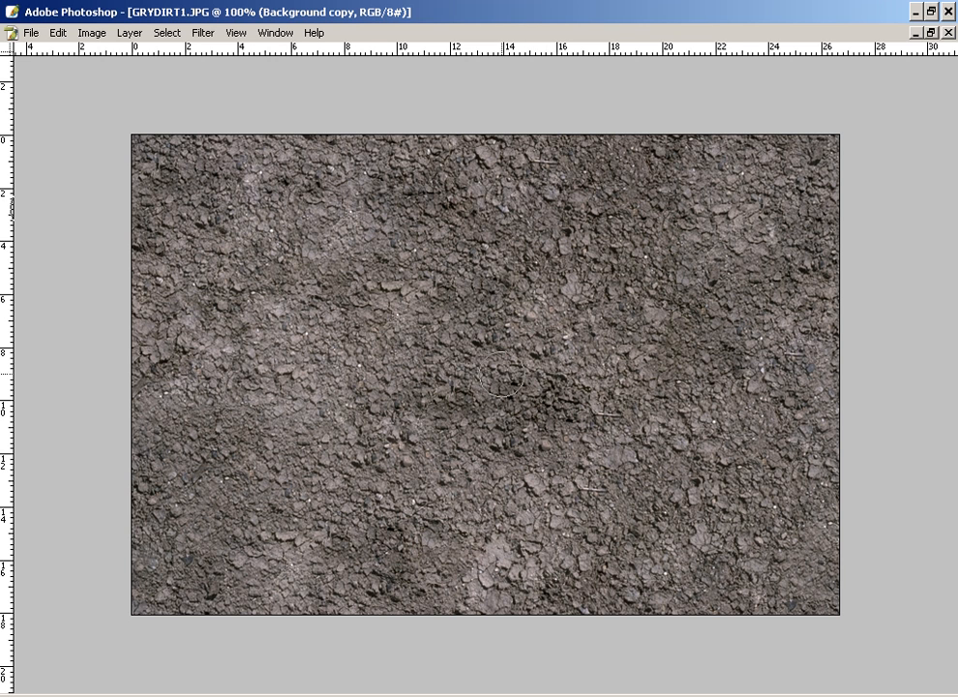
# Step: Apply the Offset filter with Wrap Around, shifting the dirt layer +138 pixels horizontally and -261 pixels vertically
pyautogui.click(203, 33)
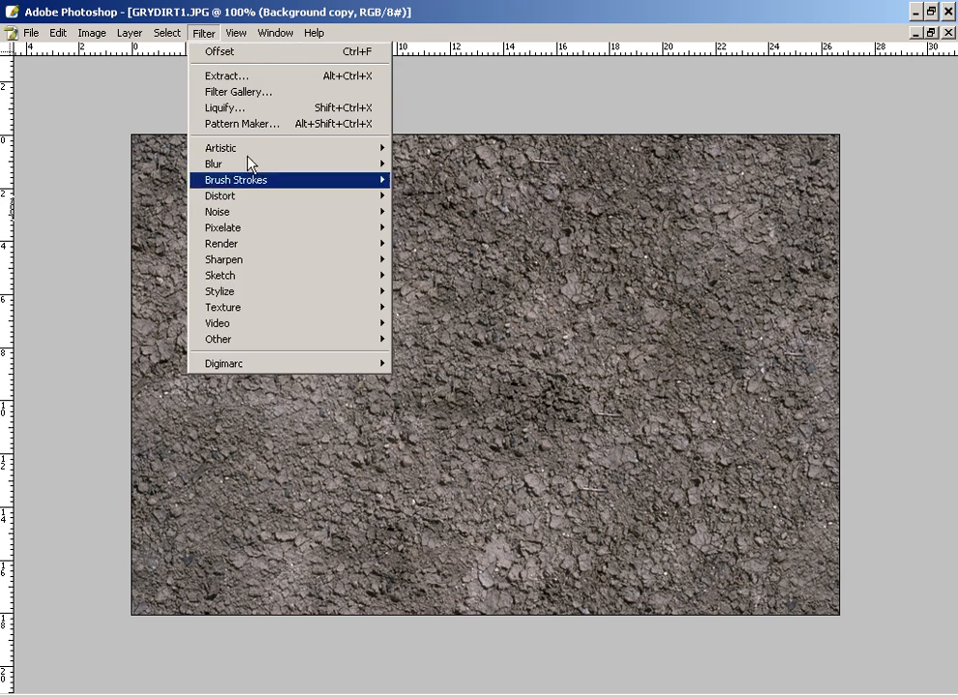
pyautogui.moveTo(315, 341)
pyautogui.click(447, 401)
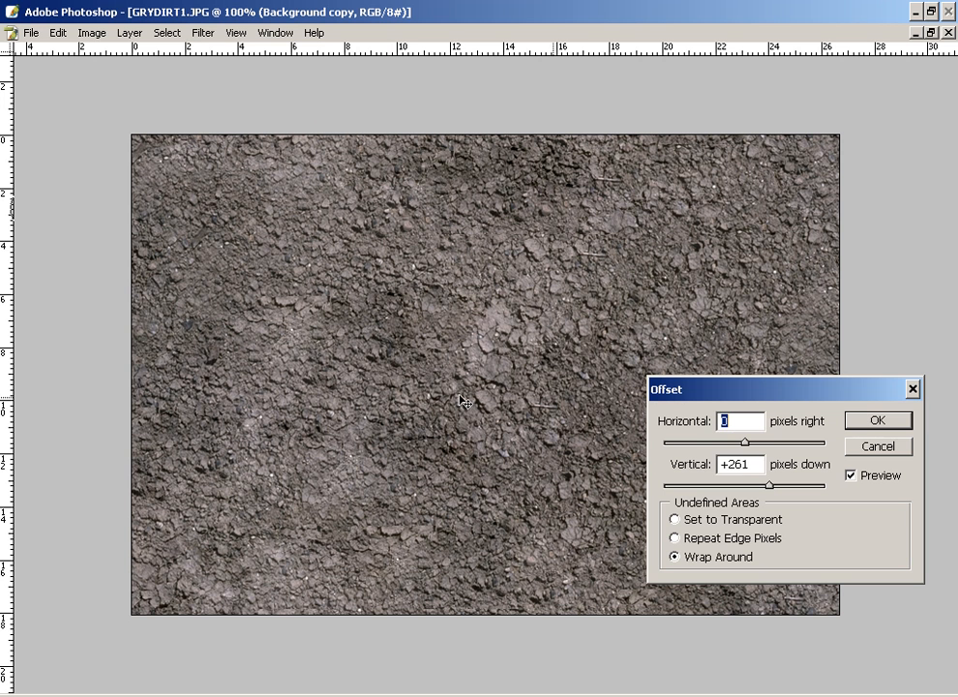
pyautogui.moveTo(730, 469); pyautogui.dragTo(584, 490)
pyautogui.write('-')
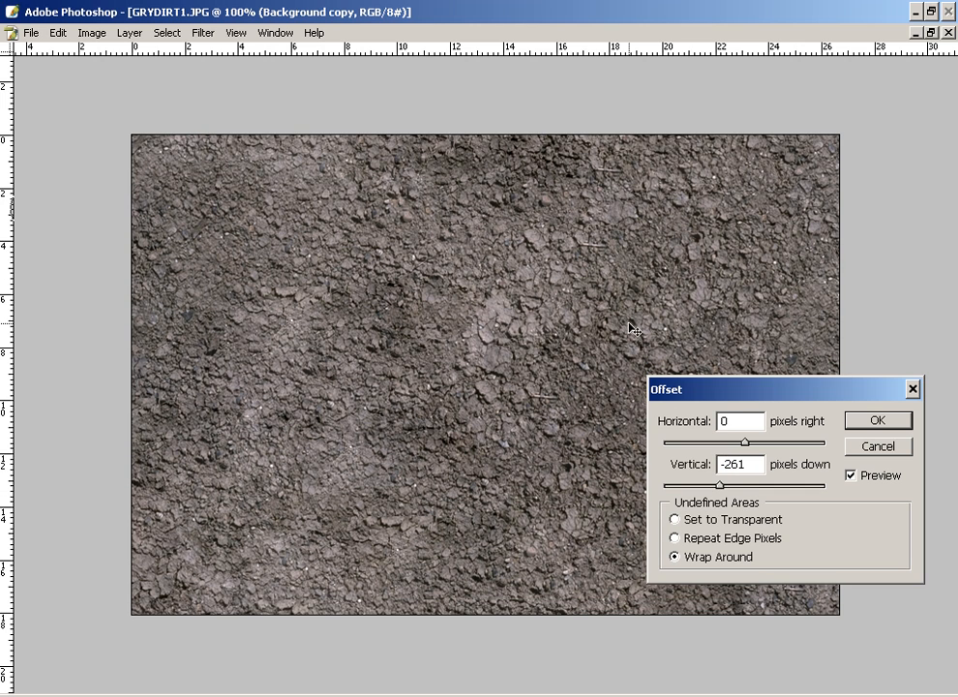
pyautogui.moveTo(746, 450); pyautogui.dragTo(760, 450)
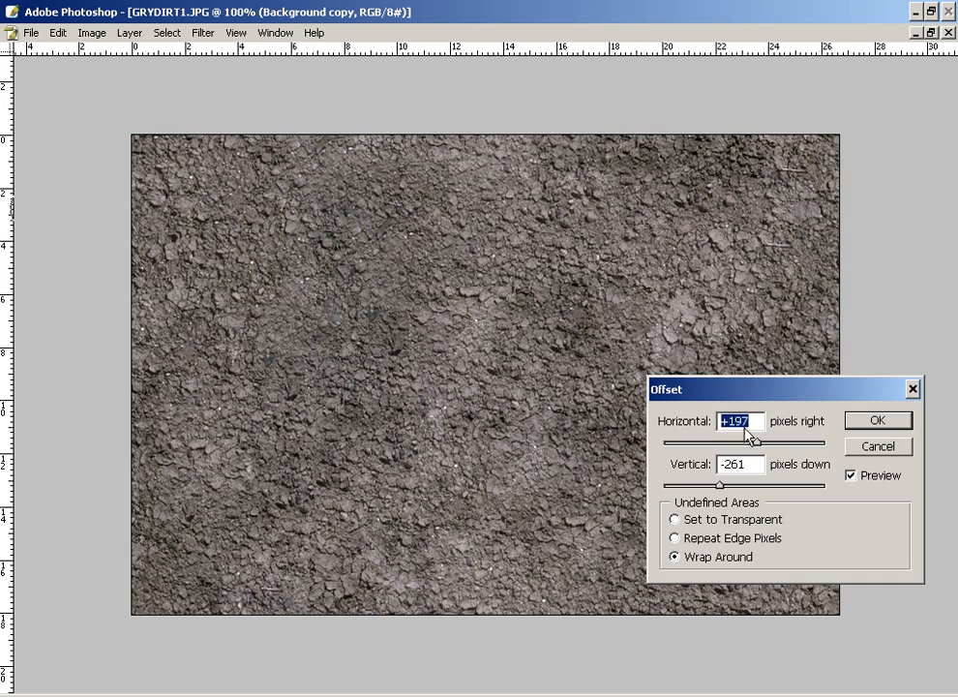
pyautogui.write('0')
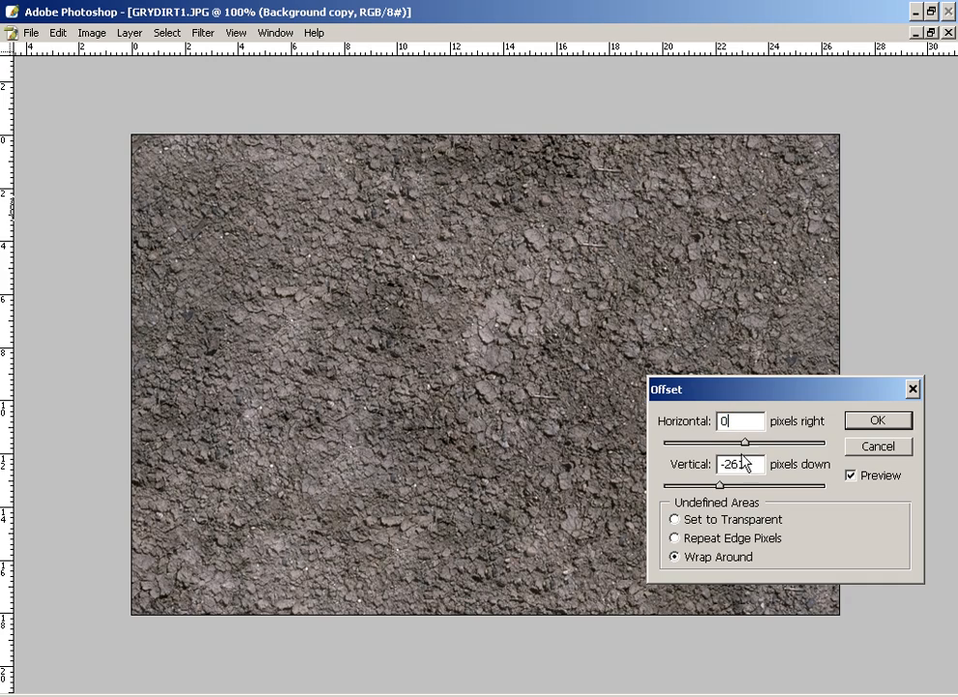
pyautogui.moveTo(745, 443); pyautogui.dragTo(755, 451)
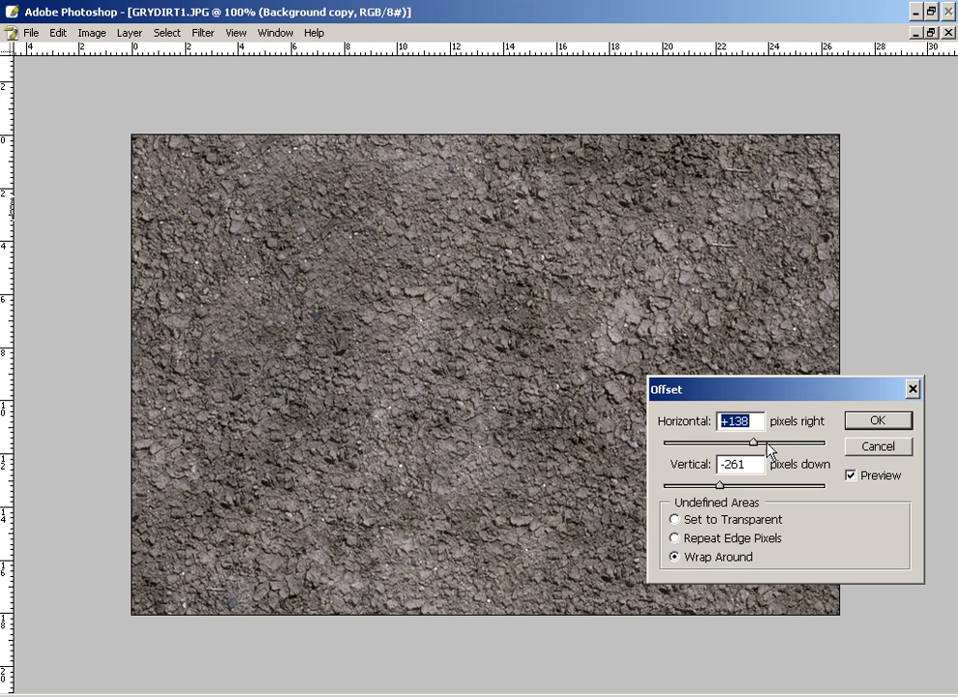
pyautogui.click(874, 420)
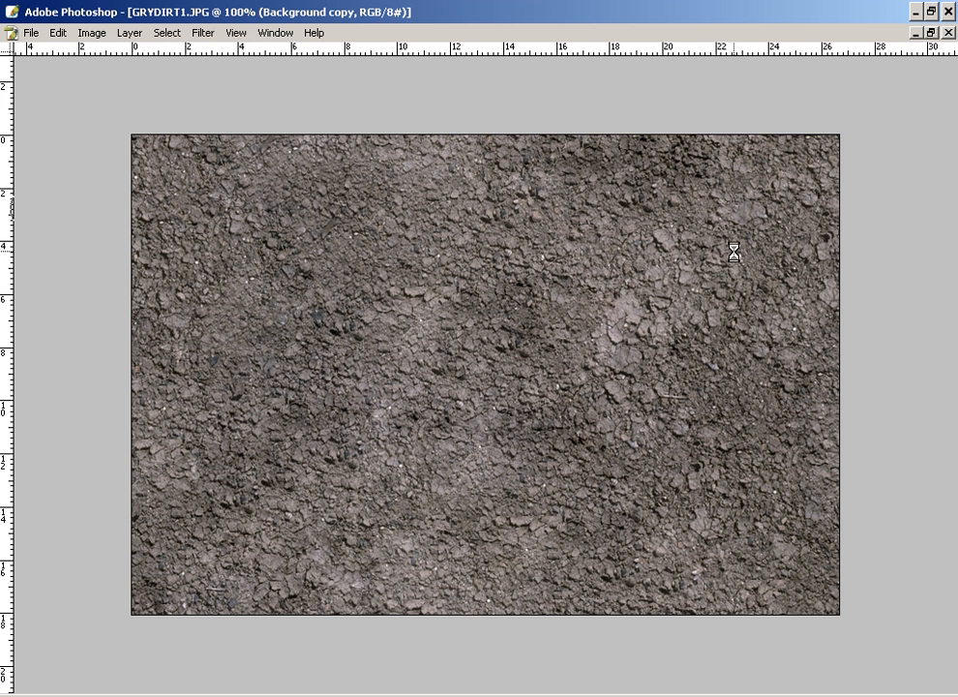
# Step: Save a copy as a JPEG named GRYDIRT tiled amended in the desktop video tutorials folder at Maximum quality 12, Baseline (Standard)
pyautogui.press('s')
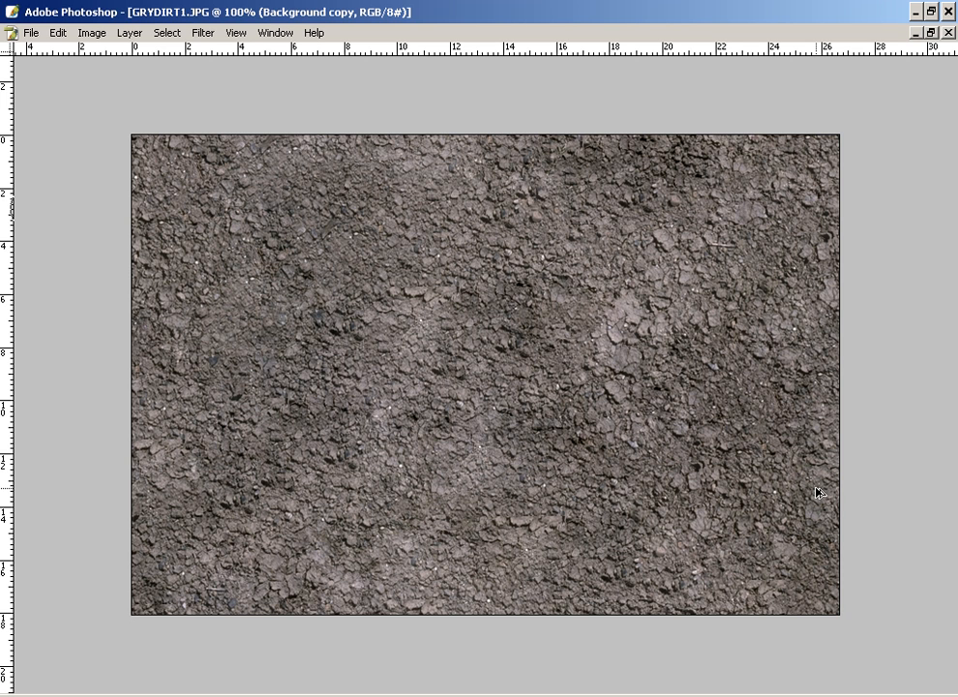
pyautogui.hotkey('ctrl', 'shift', 's')
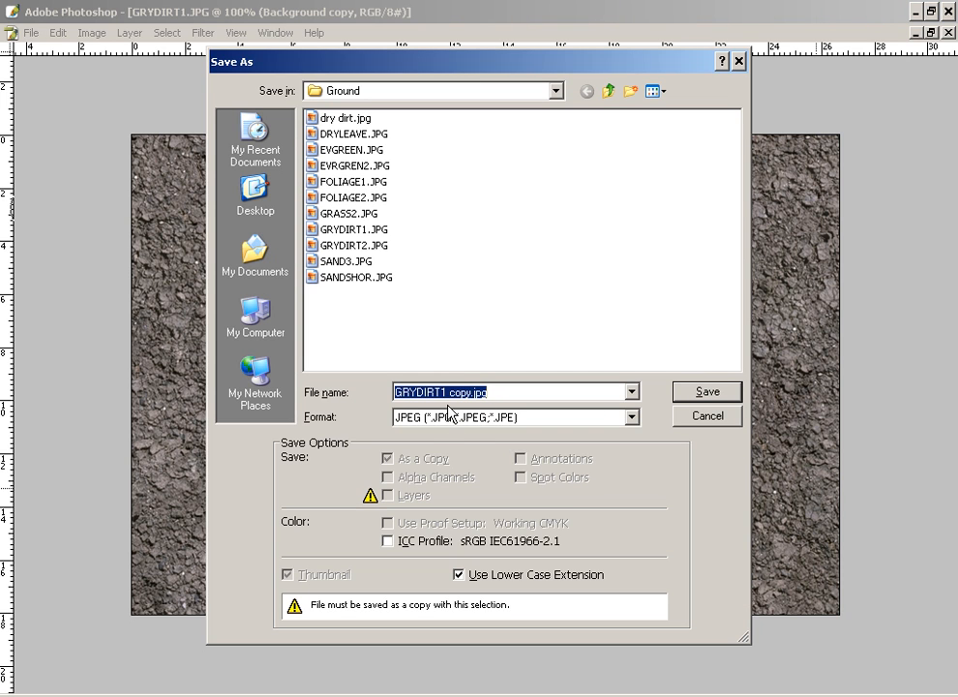
pyautogui.click(556, 92)
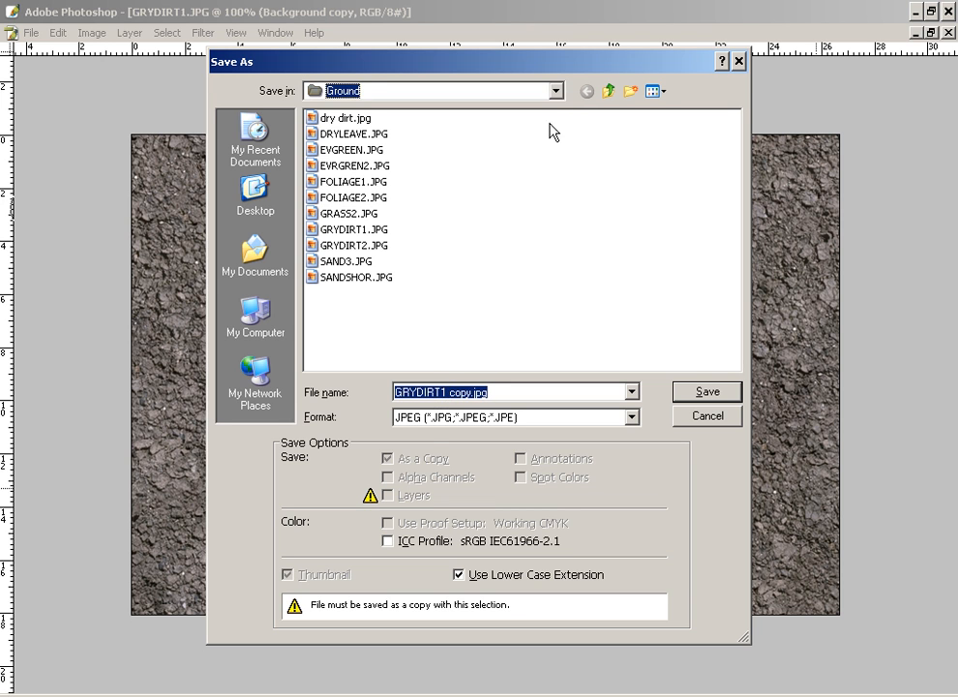
pyautogui.click(423, 358)
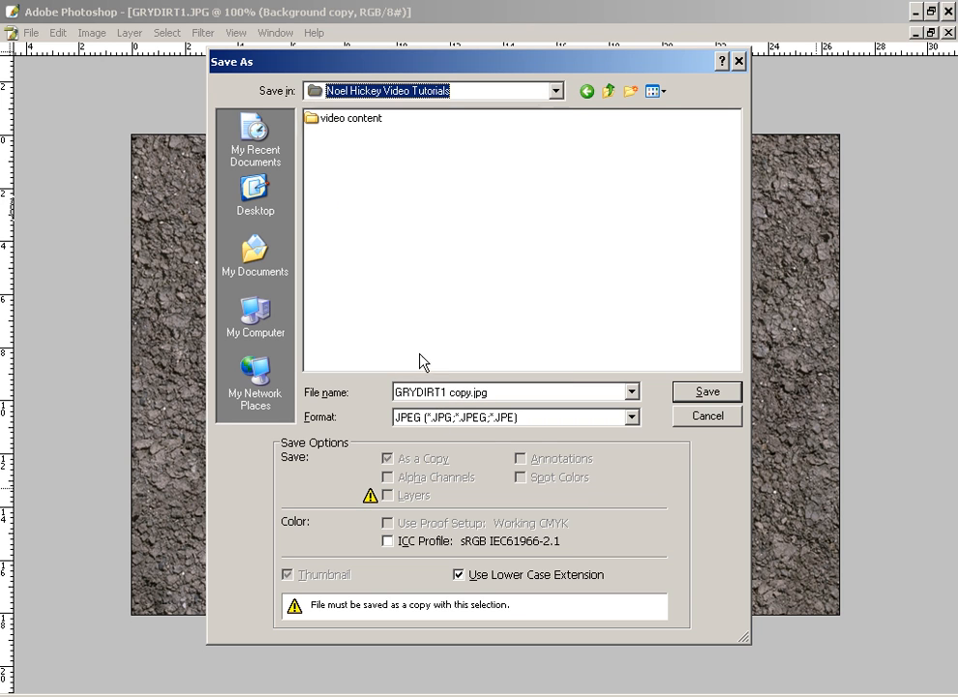
pyautogui.click(511, 393)
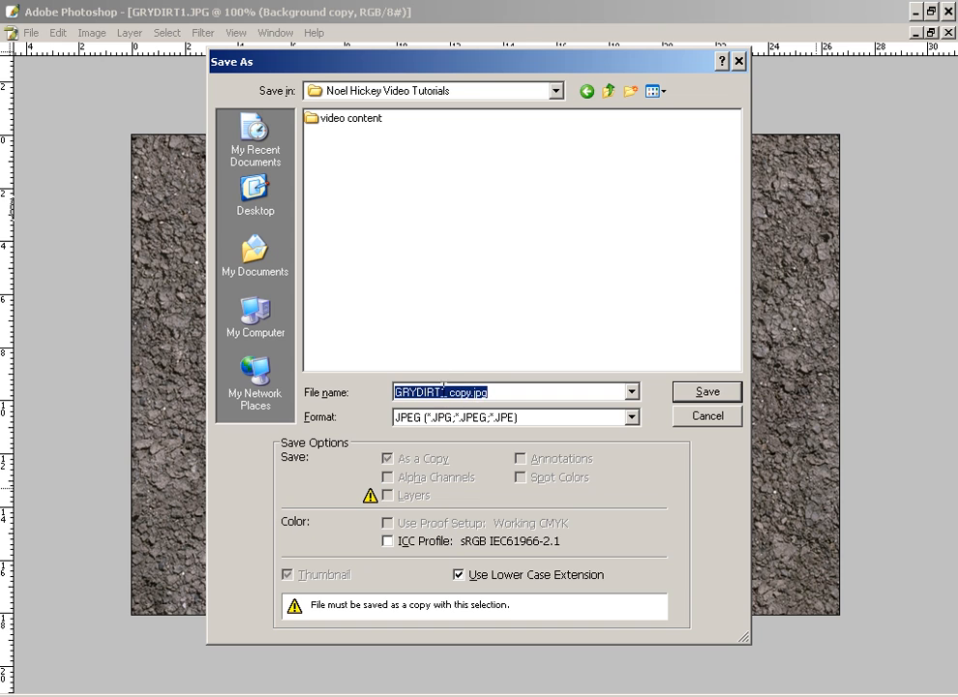
pyautogui.moveTo(444, 392); pyautogui.dragTo(596, 368)
pyautogui.write('ti')
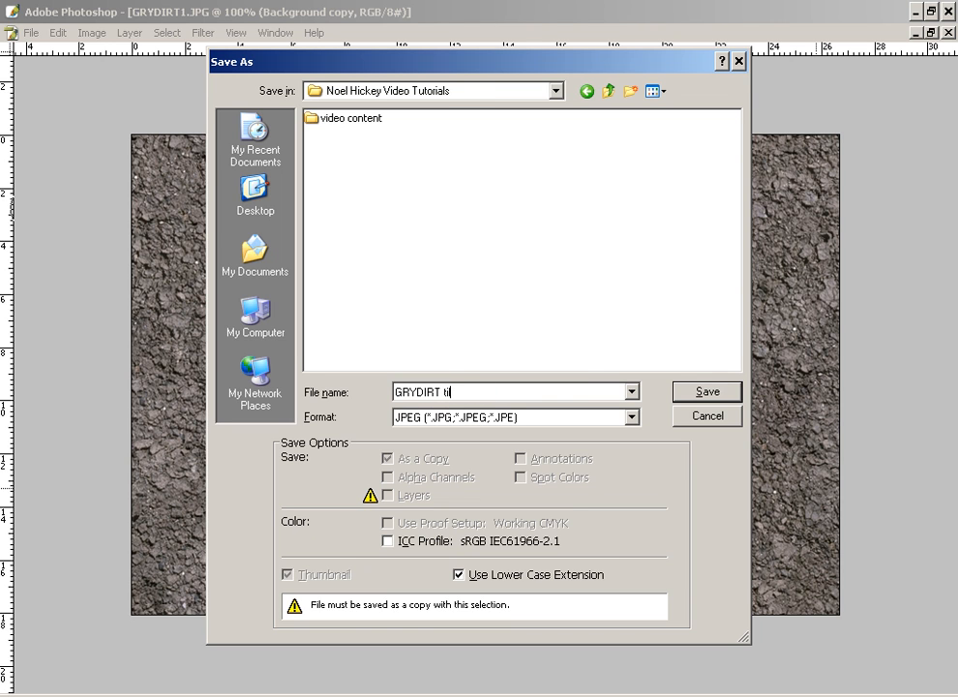
pyautogui.write('les amended')
pyautogui.press('Return')
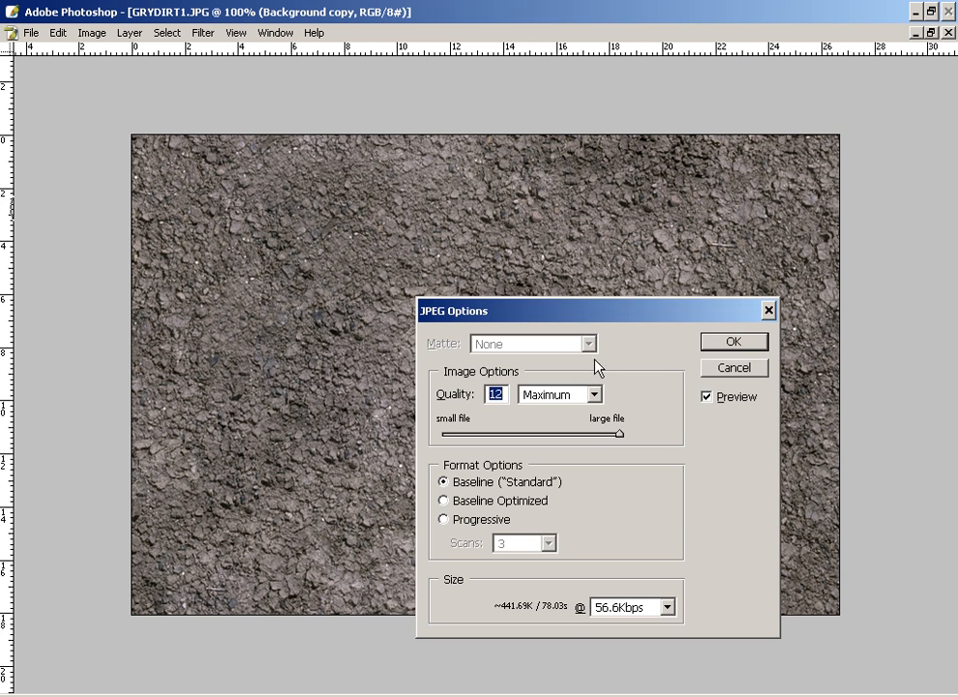
pyautogui.click(732, 342)
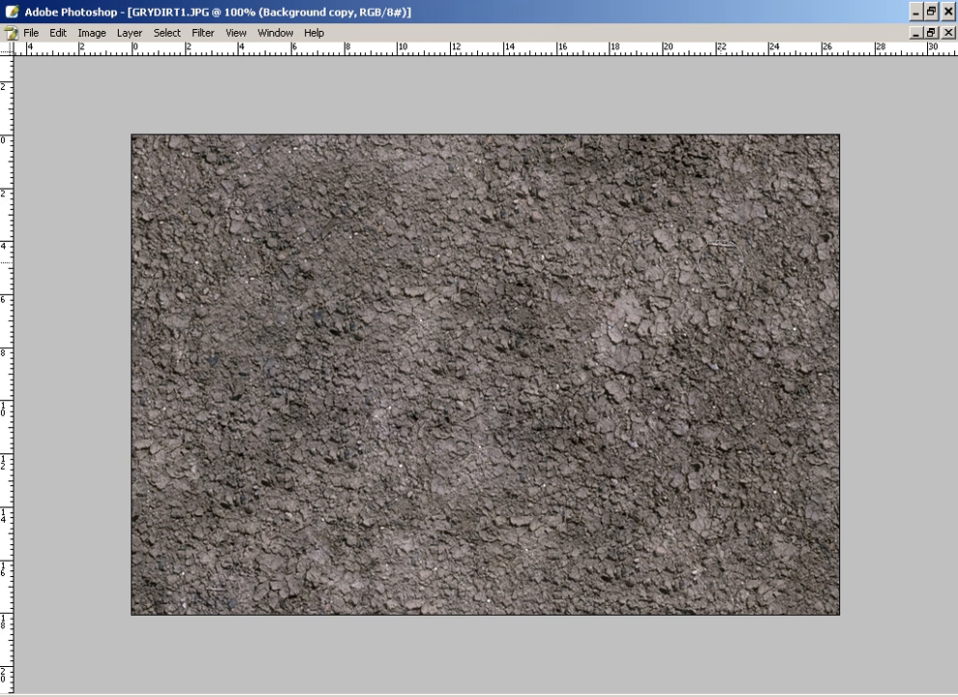
# Step: Set up another saved copy in BMP format, with the video tutorials folder as its destination
pyautogui.hotkey('ctrl', 'shift', 's')
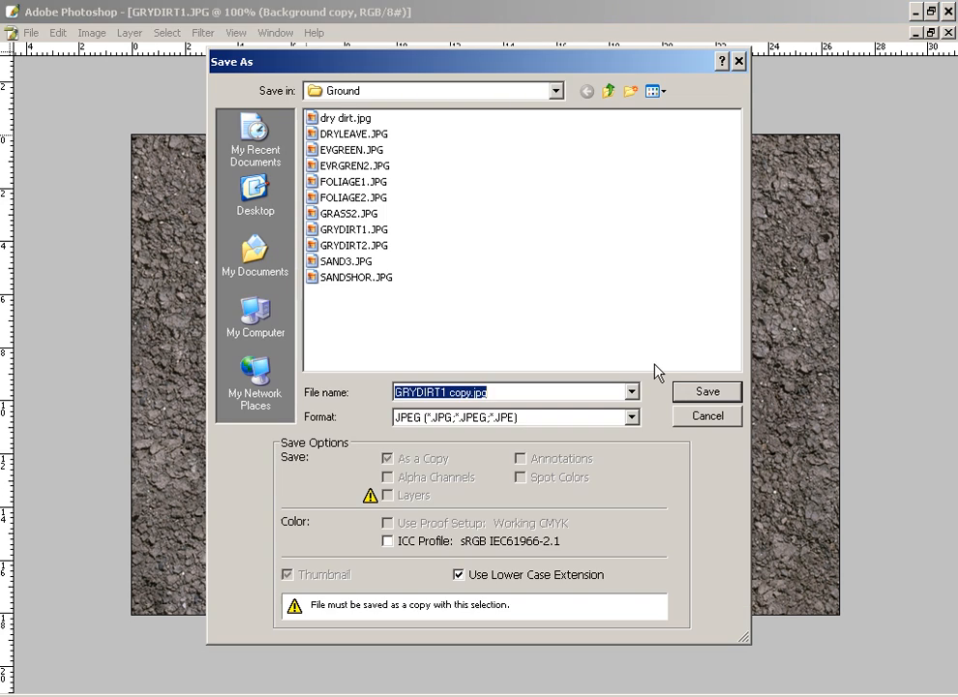
pyautogui.click(523, 416)
pyautogui.click(520, 447)
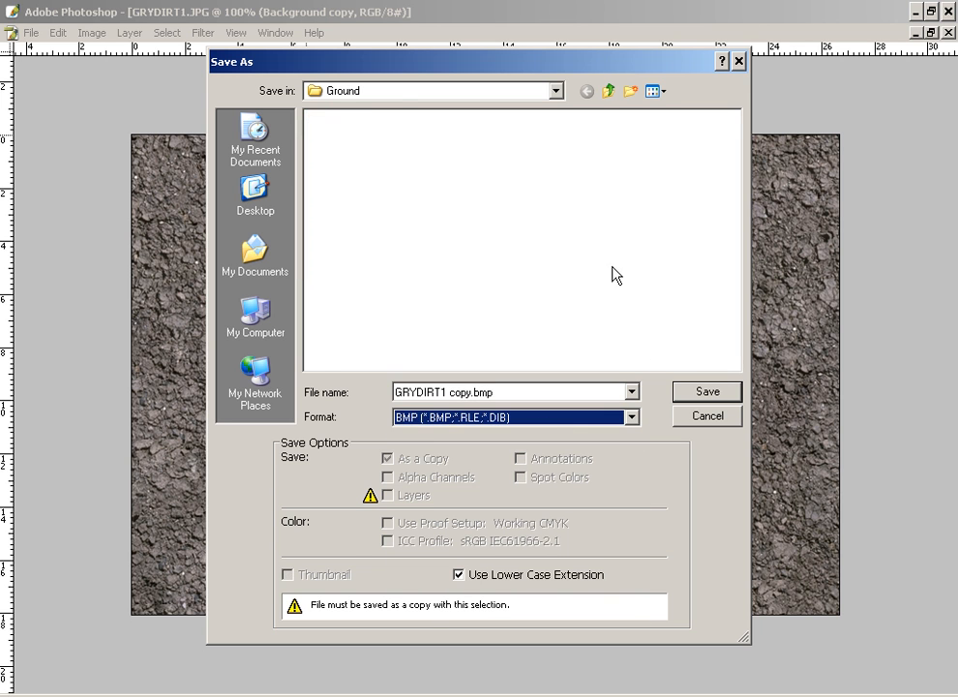
pyautogui.click(557, 91)
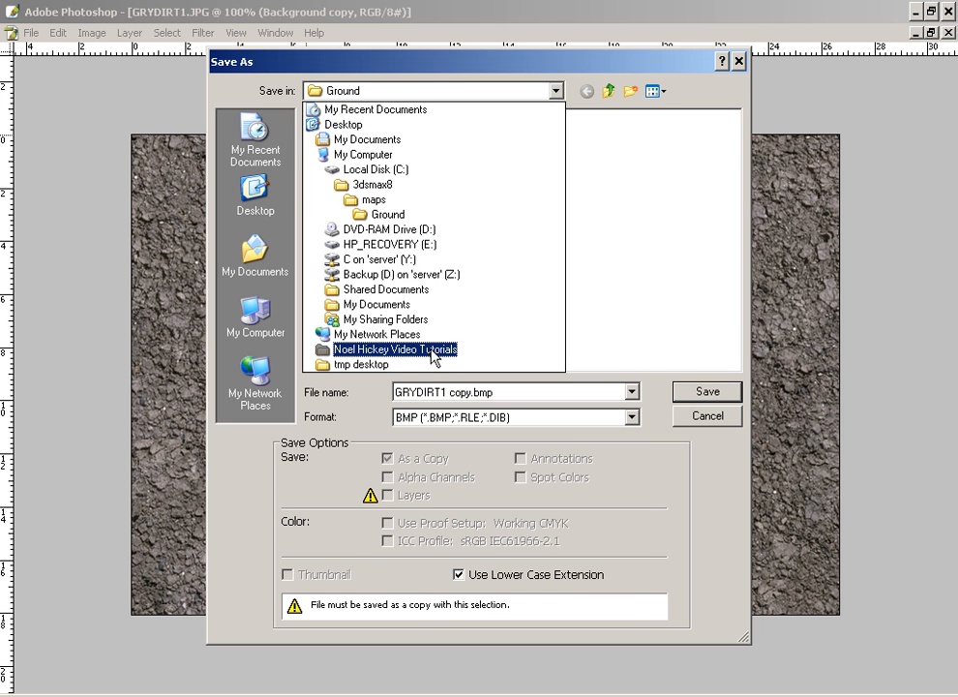
pyautogui.click(416, 349)
# Step: Try to save the BMP copy under the existing name GRYDIRT tiled amended.jpg, declining to replace that file
pyautogui.click(457, 392)
pyautogui.moveTo(446, 393); pyautogui.dragTo(573, 356)
pyautogui.press('BackSpace')
pyautogui.press('BackSpace')
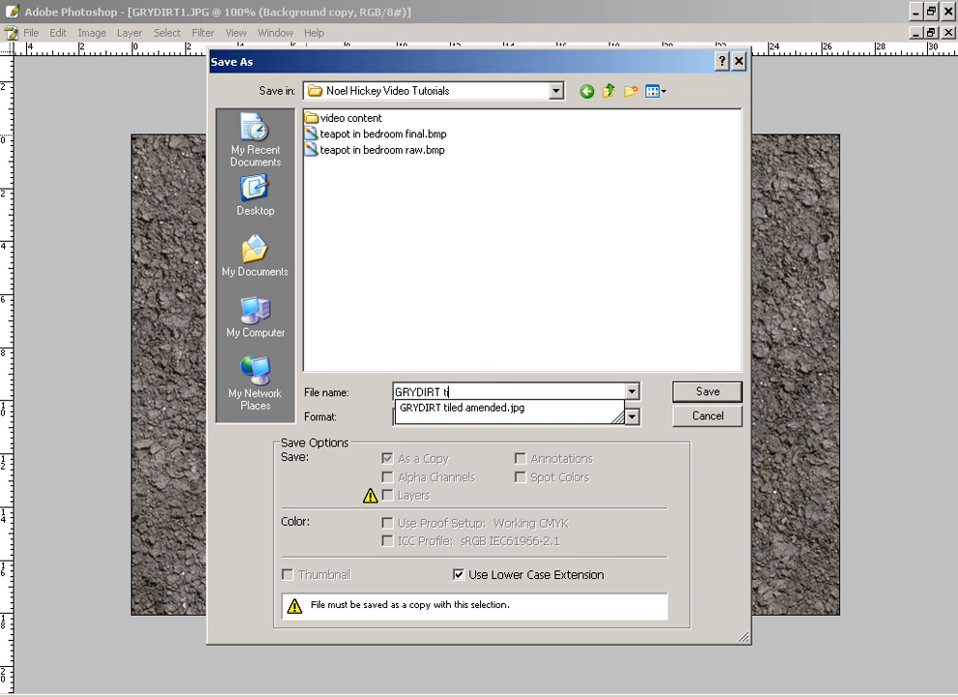
pyautogui.write('ti')
pyautogui.press('Down')
pyautogui.press('Return')
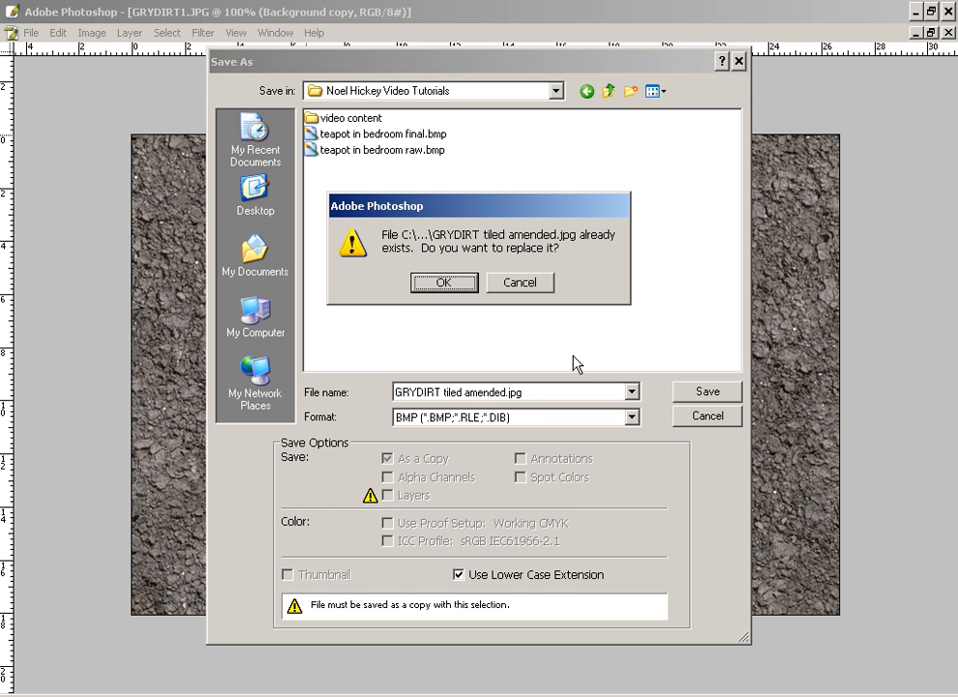
pyautogui.press('Tab')
pyautogui.press('Return')
# Step: Remove the .jpg extension from the file name and save GRYDIRT tiled amended as a 24-bit Windows BMP
pyautogui.click(557, 391)
pyautogui.hotkey('shift', 'Home')
pyautogui.hotkey('ctrl', 'shift', 'Right')
pyautogui.hotkey('ctrl', 'shift', 'Right')
pyautogui.press('End')
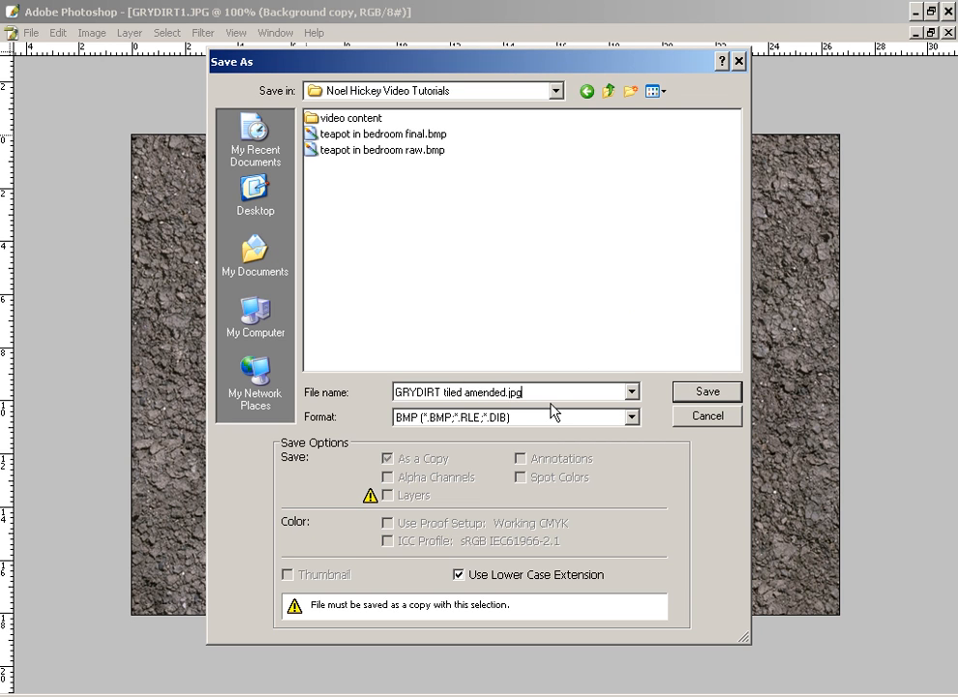
pyautogui.press('BackSpace')
pyautogui.press('BackSpace')
pyautogui.press('BackSpace')
pyautogui.press('BackSpace')
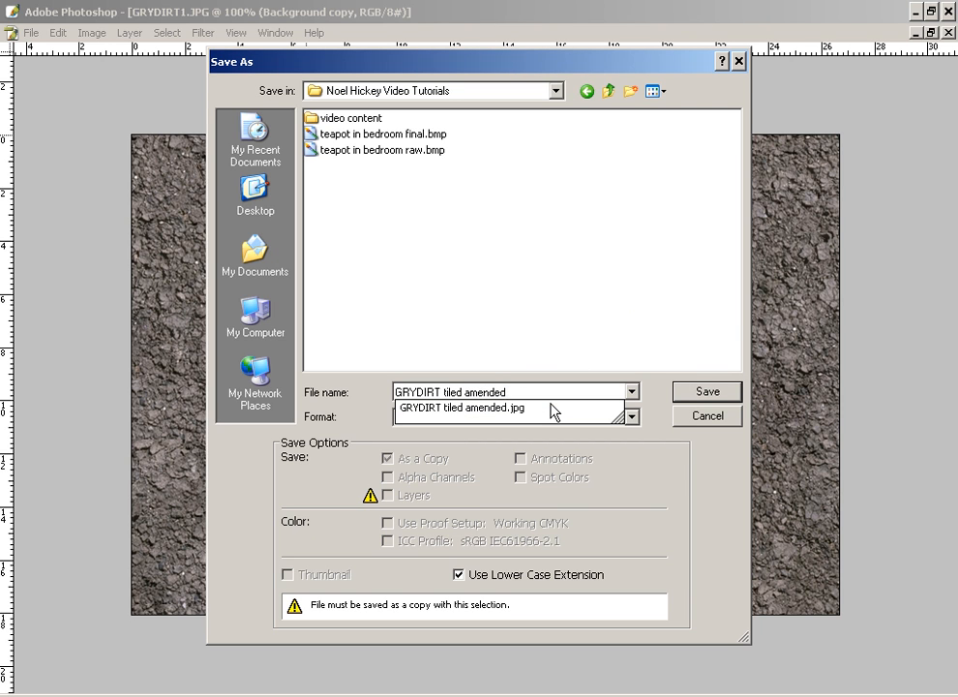
pyautogui.press('Return')
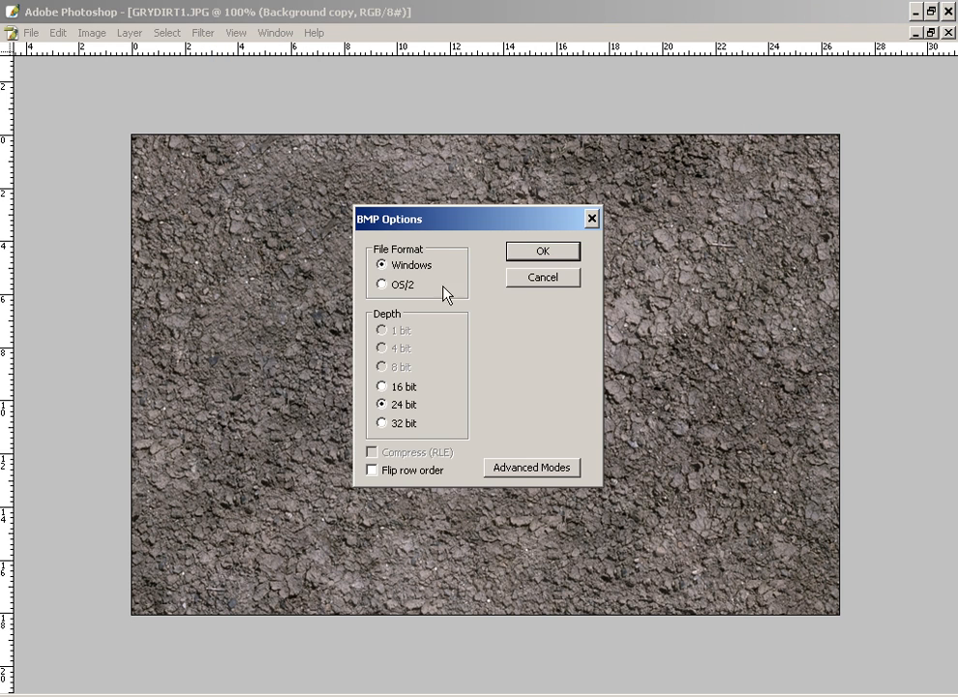
pyautogui.click(543, 251)
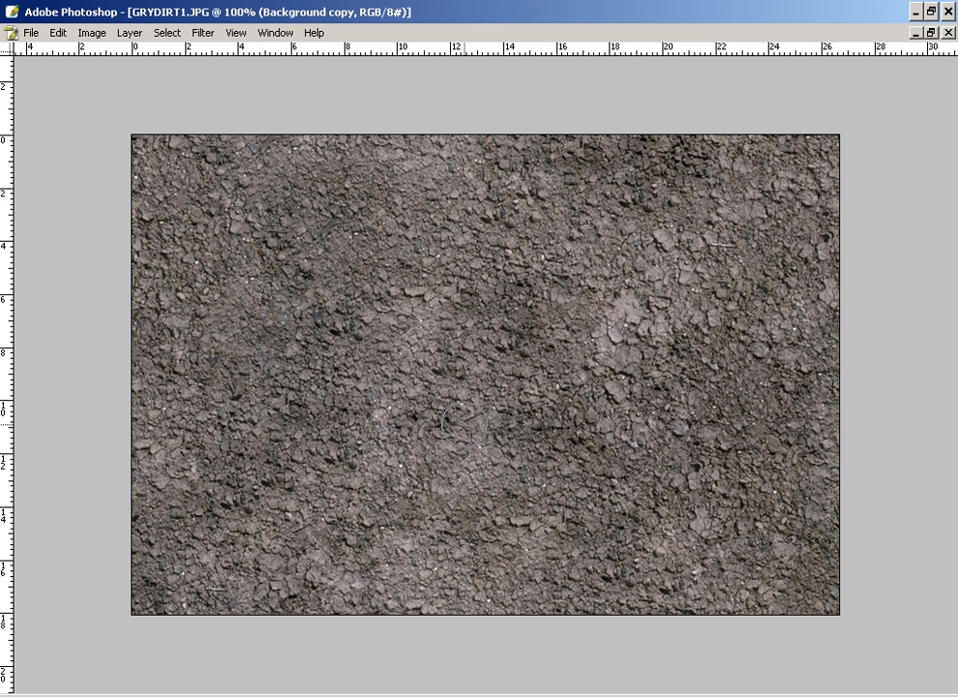
# Step: Switch to 3ds Max and browse to the desktop video tutorials folder for the ground material's bitmap
pyautogui.hotkey('alt', 'Tab')
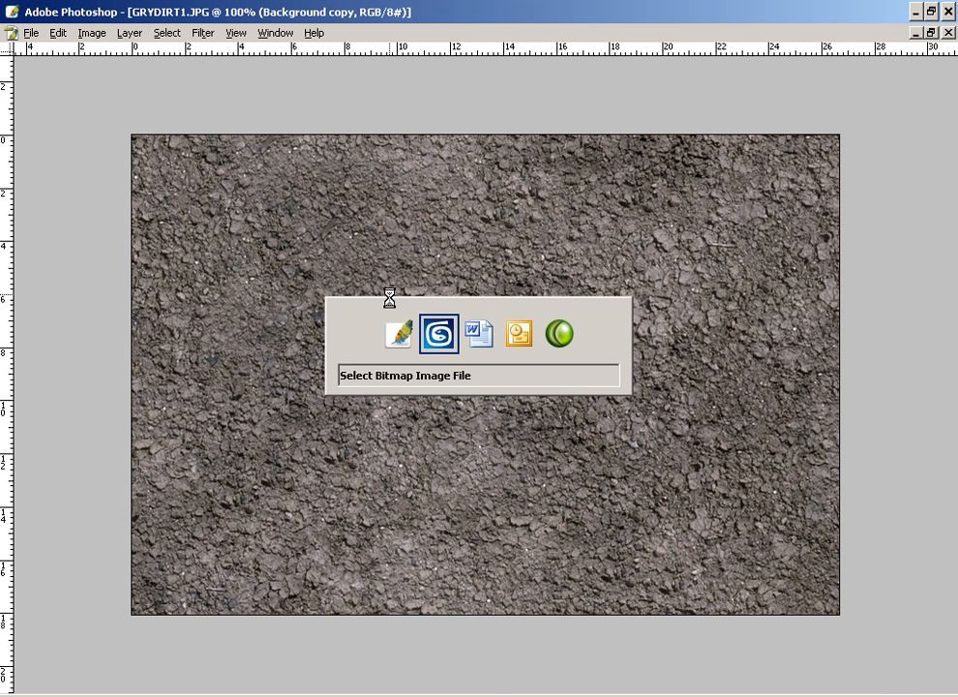
pyautogui.click(366, 88)
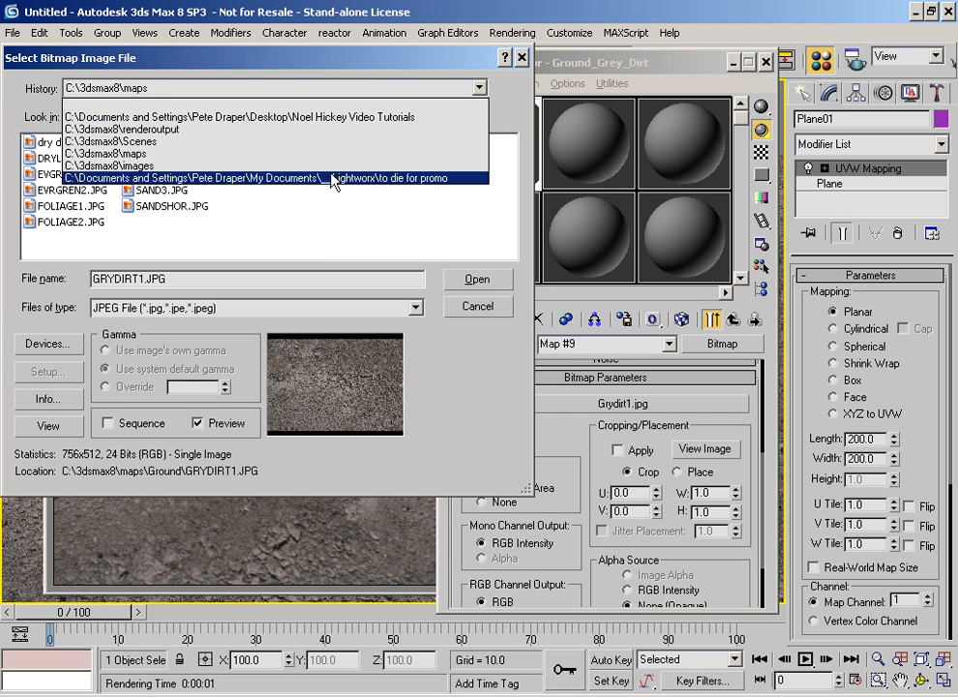
pyautogui.click(356, 117)
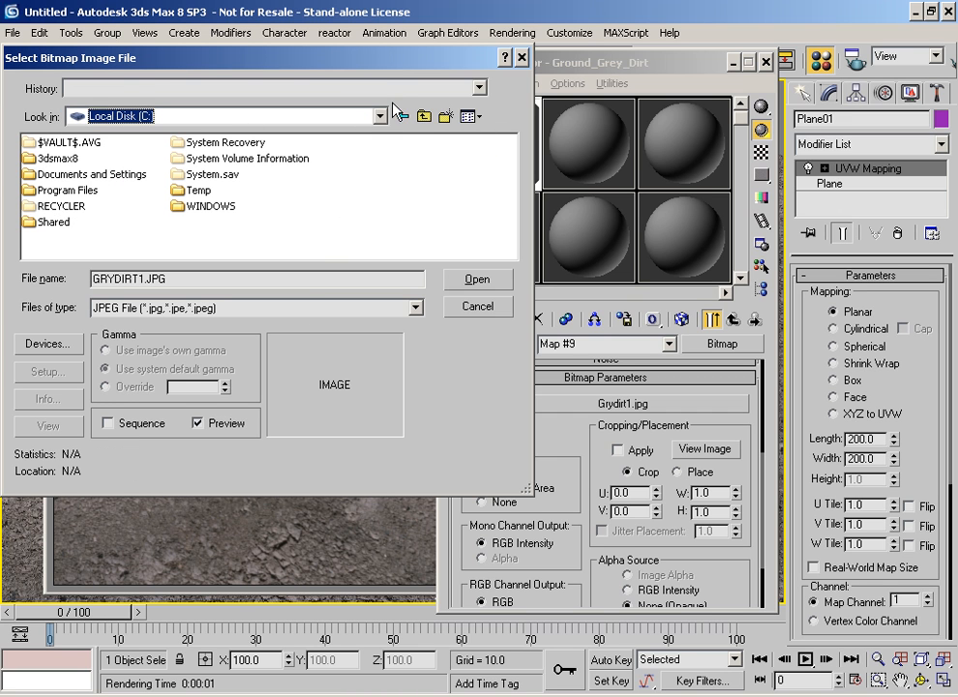
pyautogui.click(310, 88)
pyautogui.click(380, 117)
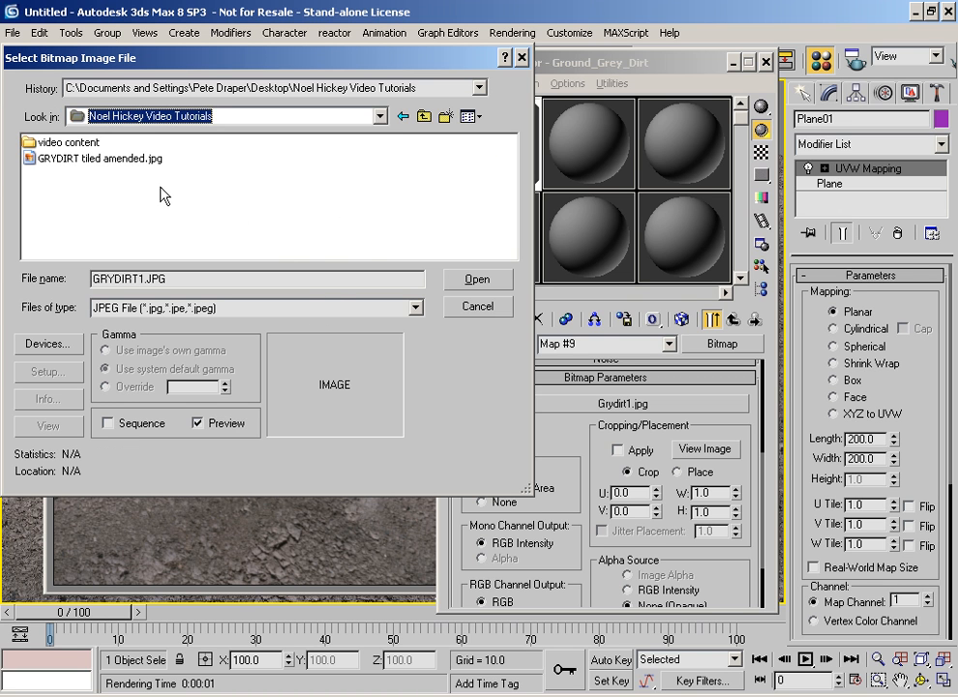
pyautogui.click(117, 158)
pyautogui.rightClick(117, 158)
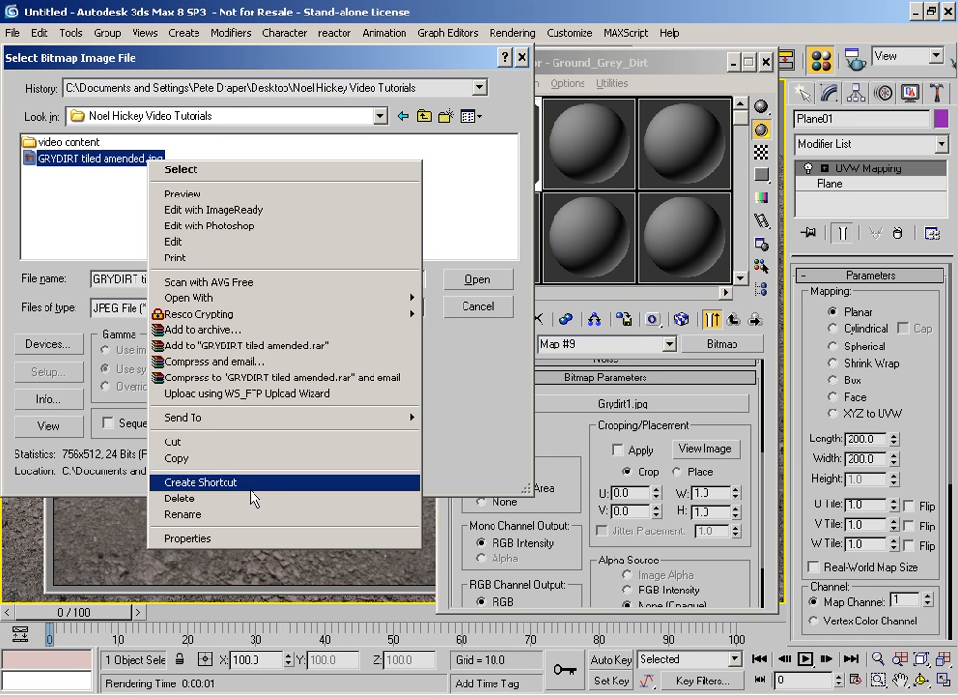
pyautogui.click(194, 376)
pyautogui.click(198, 249)
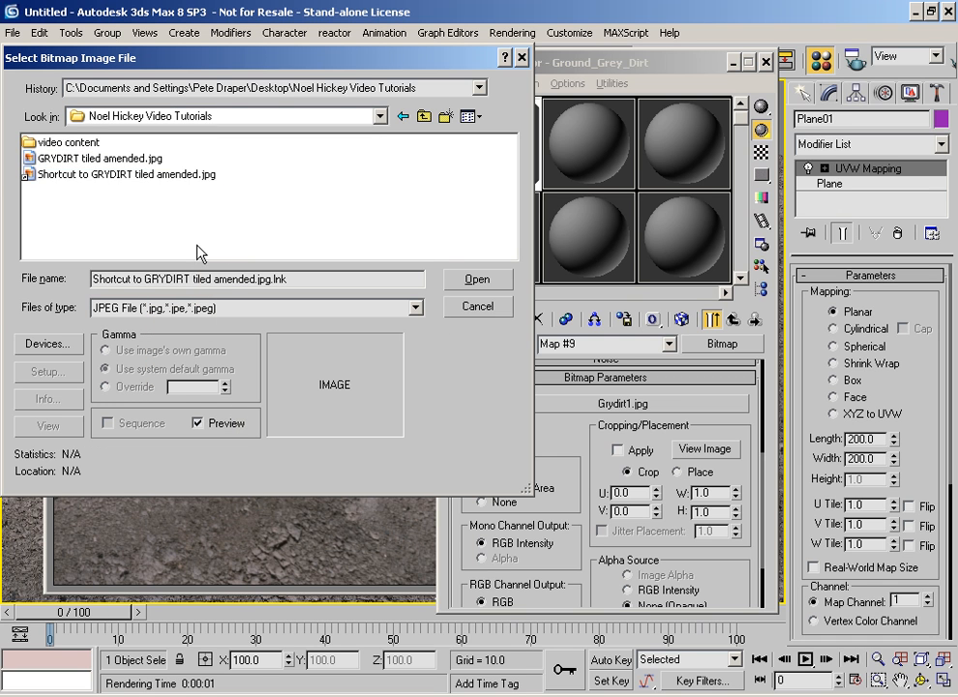
pyautogui.rightClick(170, 176)
pyautogui.click(200, 398)
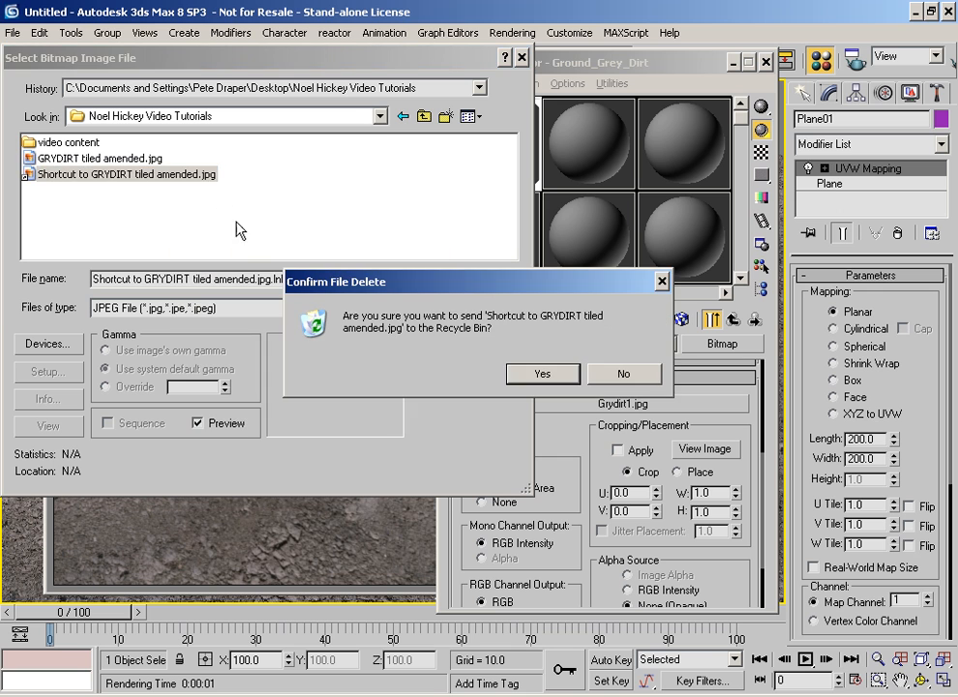
pyautogui.click(544, 373)
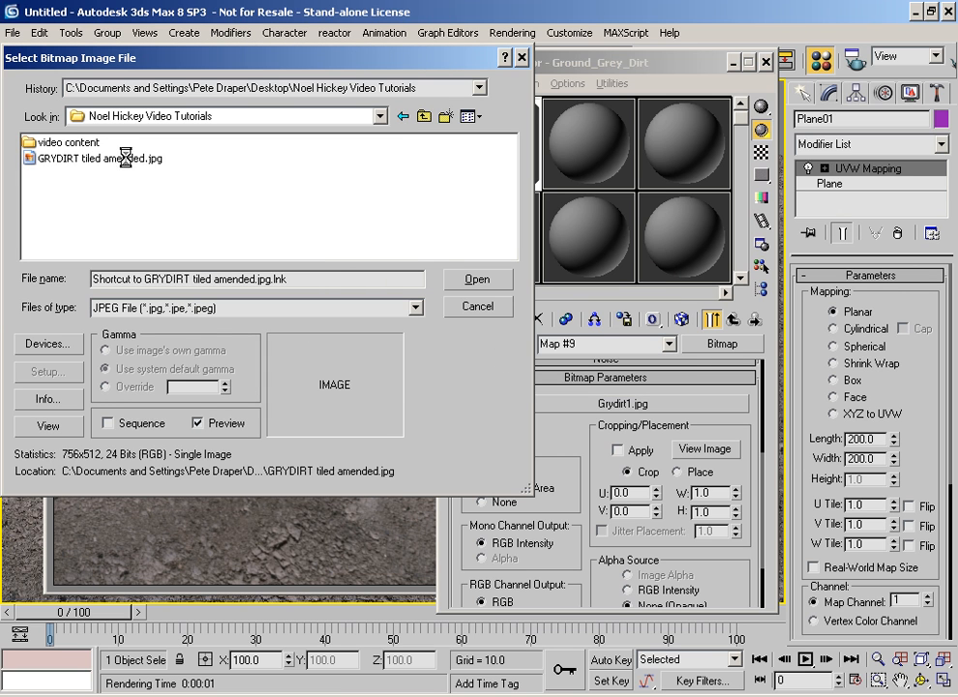
# Step: Delete GRYDIRT tiled amended.jpg from the video tutorials folder and set the file type filter to All Formats
pyautogui.rightClick(126, 162)
pyautogui.click(234, 503)
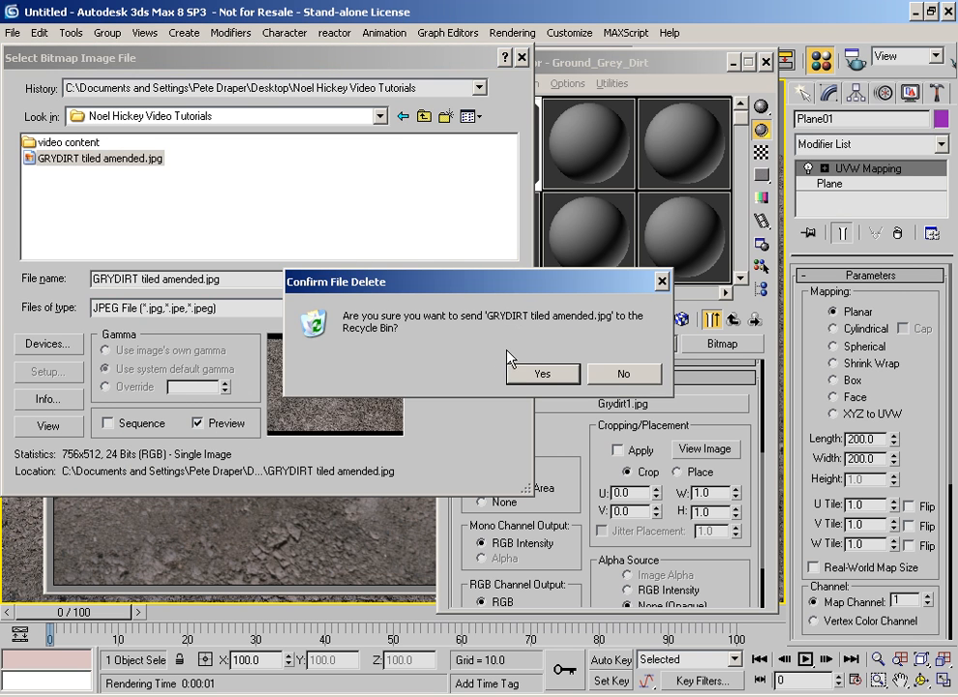
pyautogui.press('Return')
pyautogui.click(388, 308)
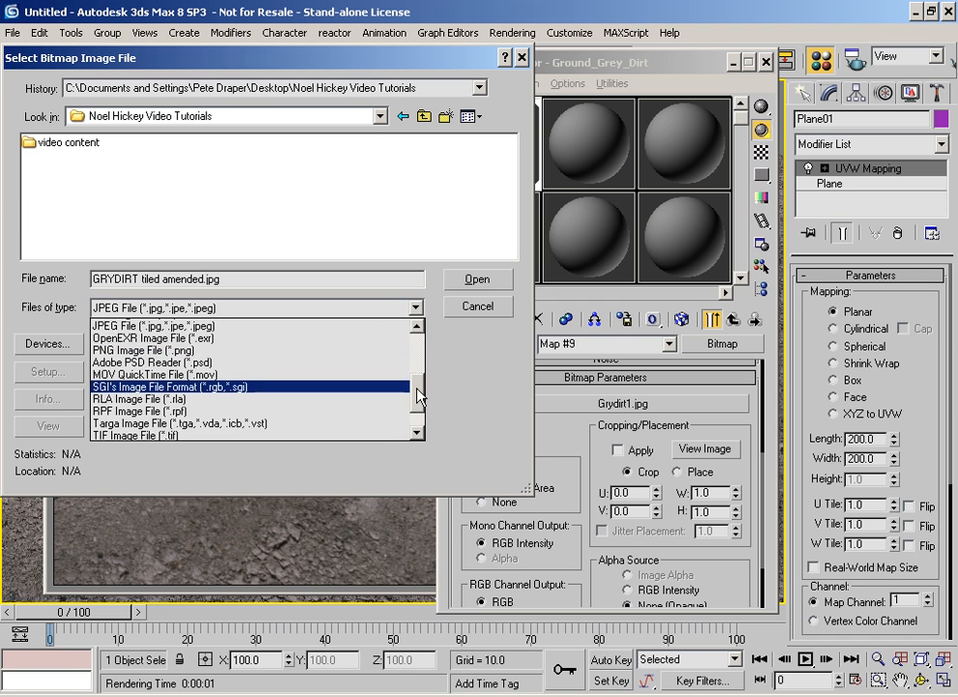
pyautogui.scroll(4, 418, 392)
pyautogui.click(325, 323)
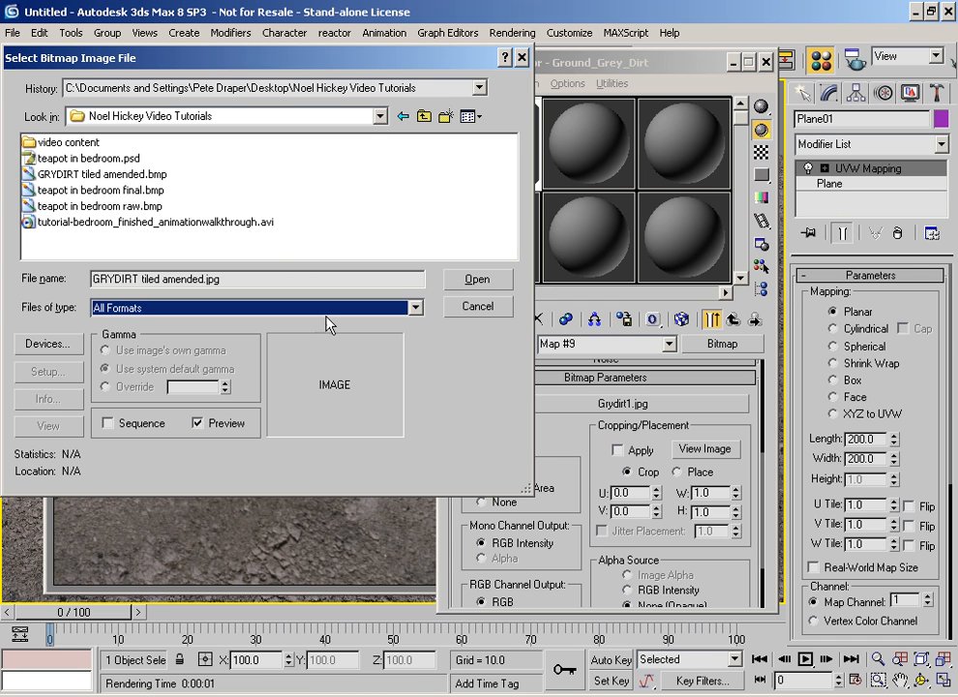
# Step: Load GRYDIRT tiled amended.bmp into the ground material's bitmap and render the perspective view
pyautogui.click(99, 174)
pyautogui.click(489, 283)
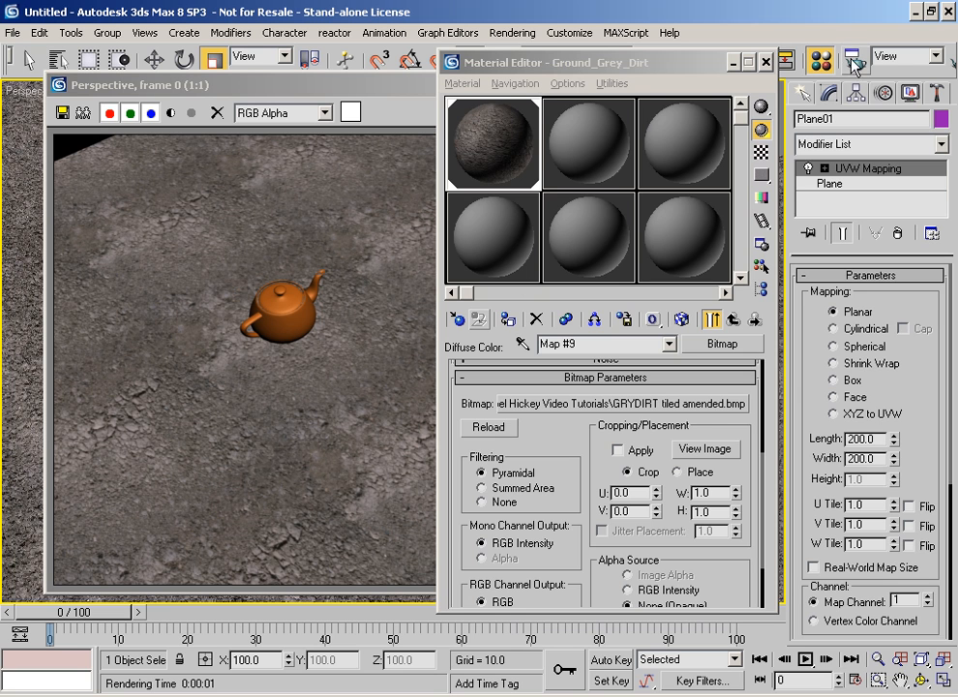
pyautogui.click(953, 66)
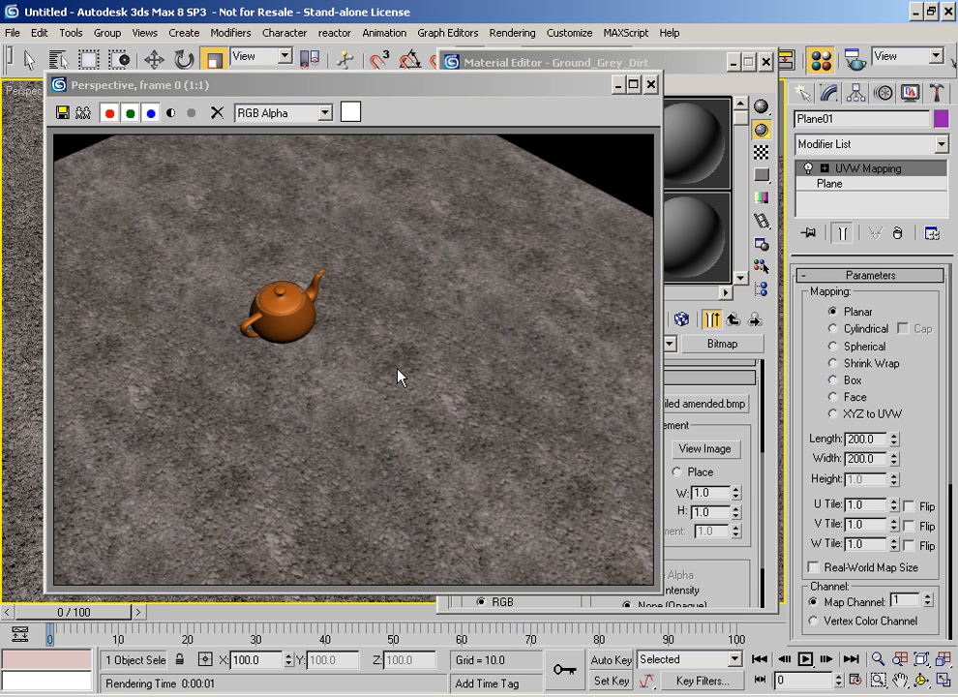
# Step: Switch to Photoshop and offset the dirt image by 0 pixels horizontally and -261 pixels vertically with Wrap Around
pyautogui.hotkey('alt', 'Tab')
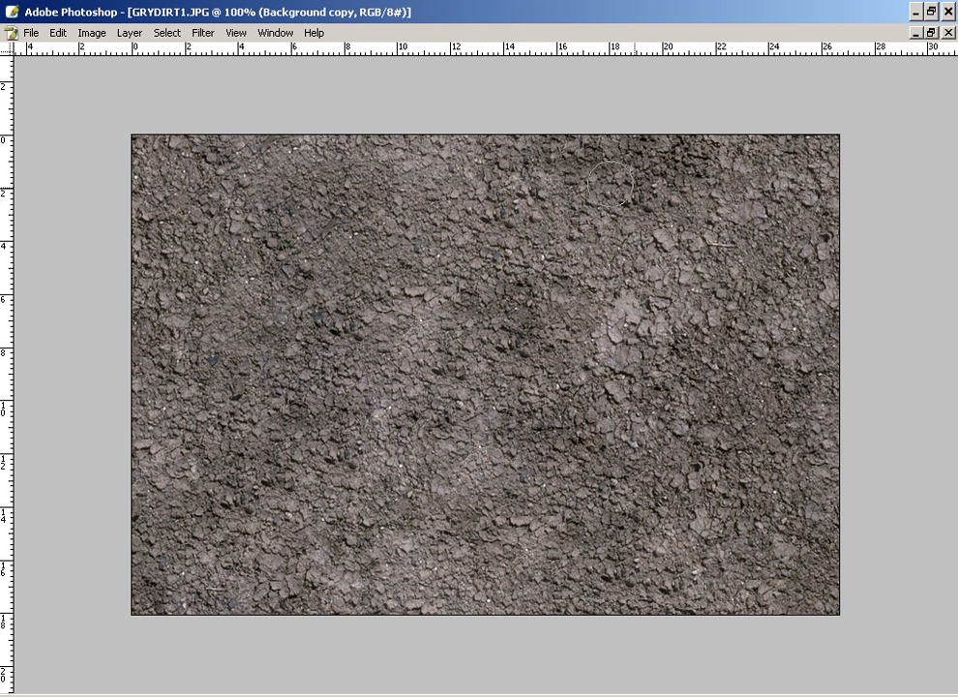
pyautogui.click(202, 34)
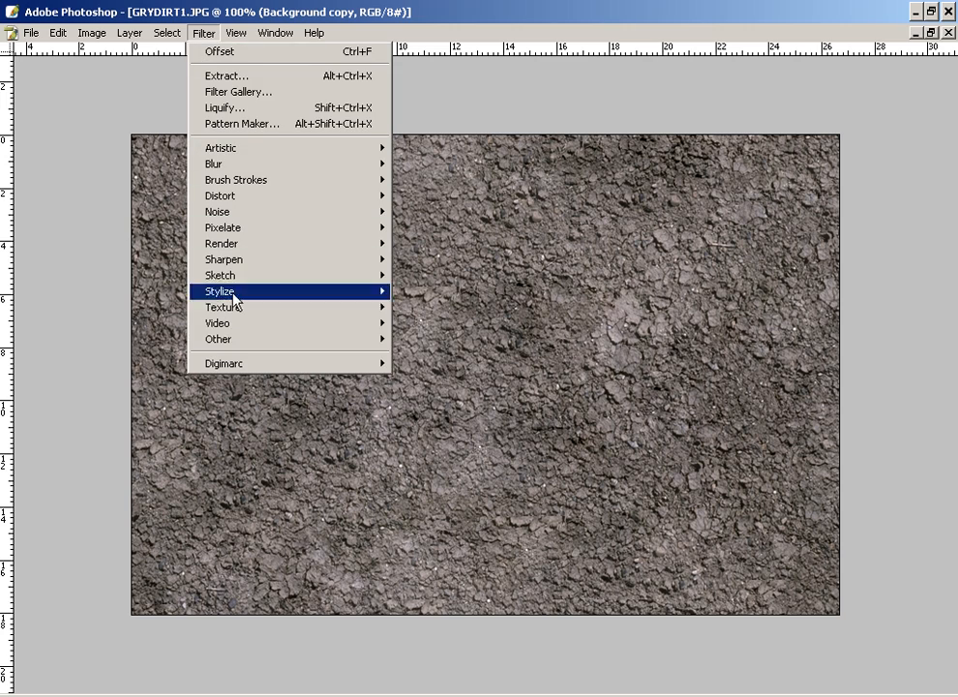
pyautogui.moveTo(364, 337)
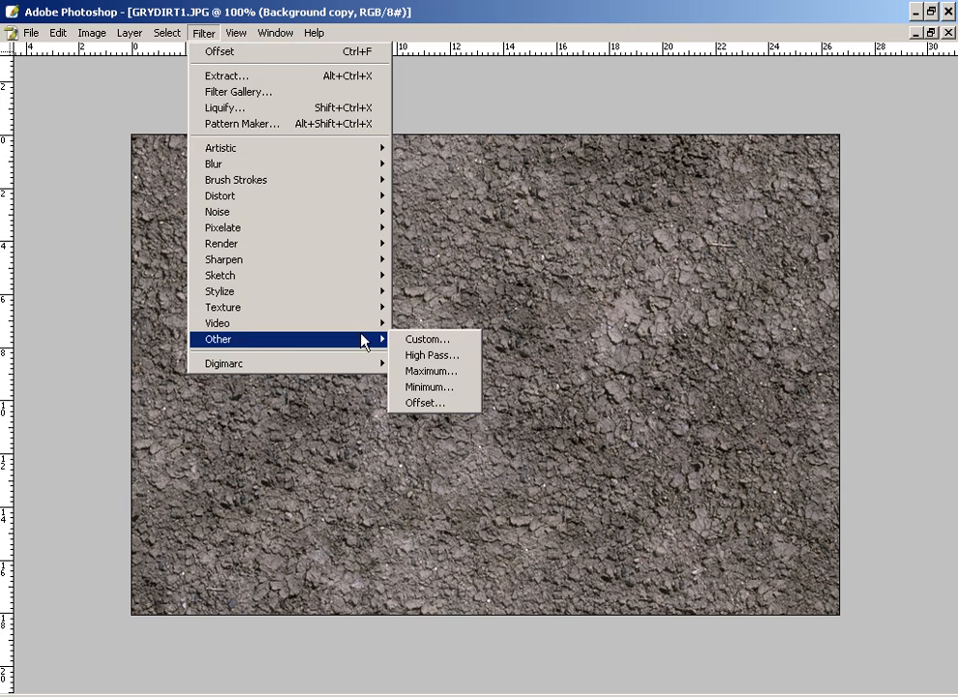
pyautogui.click(431, 402)
pyautogui.write('0')
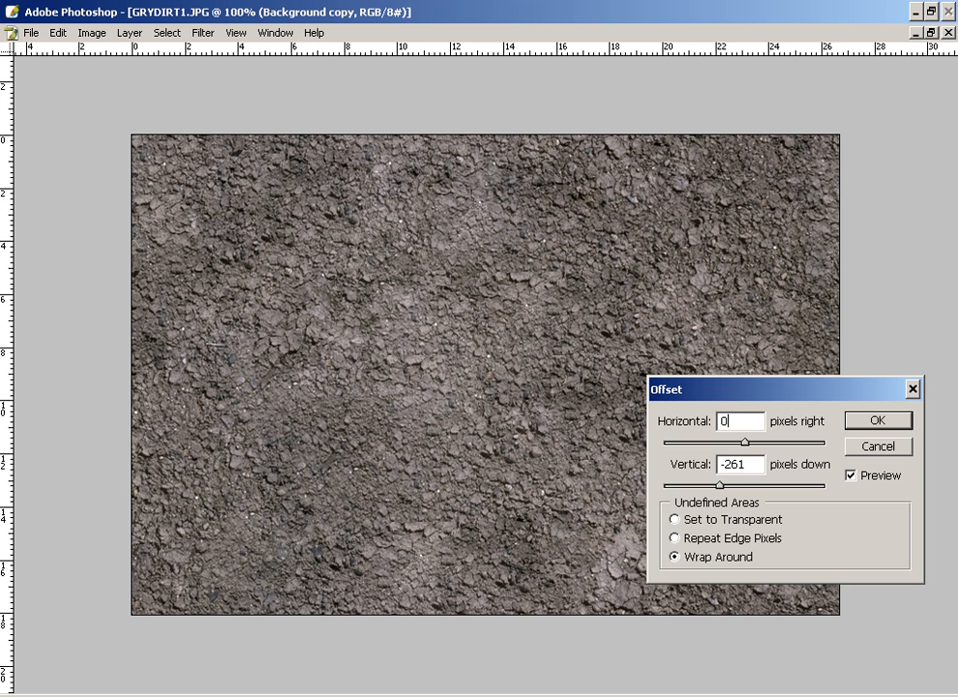
pyautogui.moveTo(707, 390); pyautogui.dragTo(300, 62)
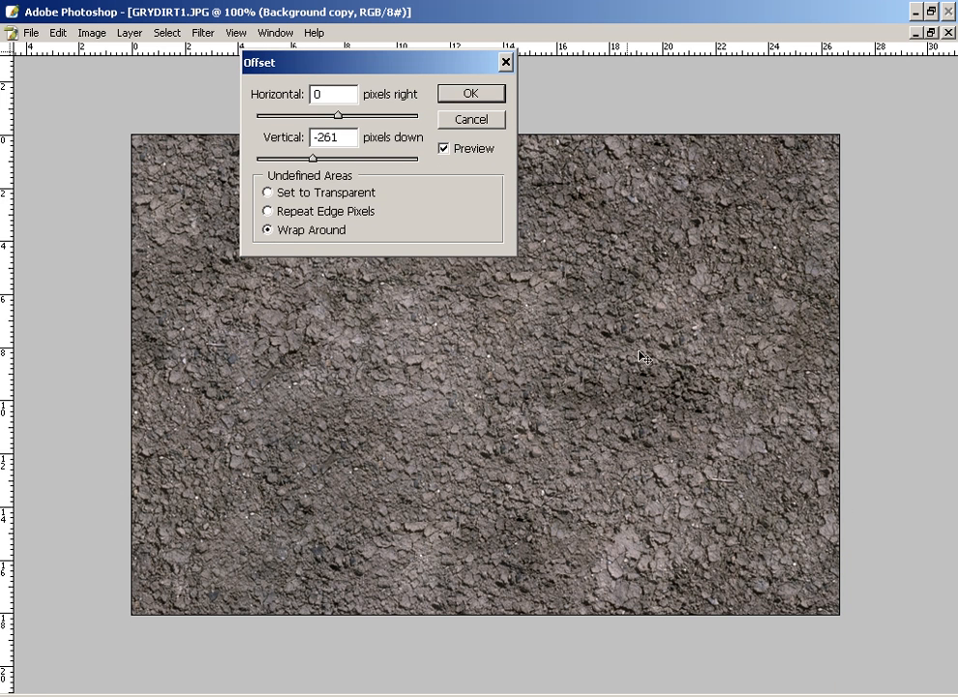
pyautogui.click(460, 96)
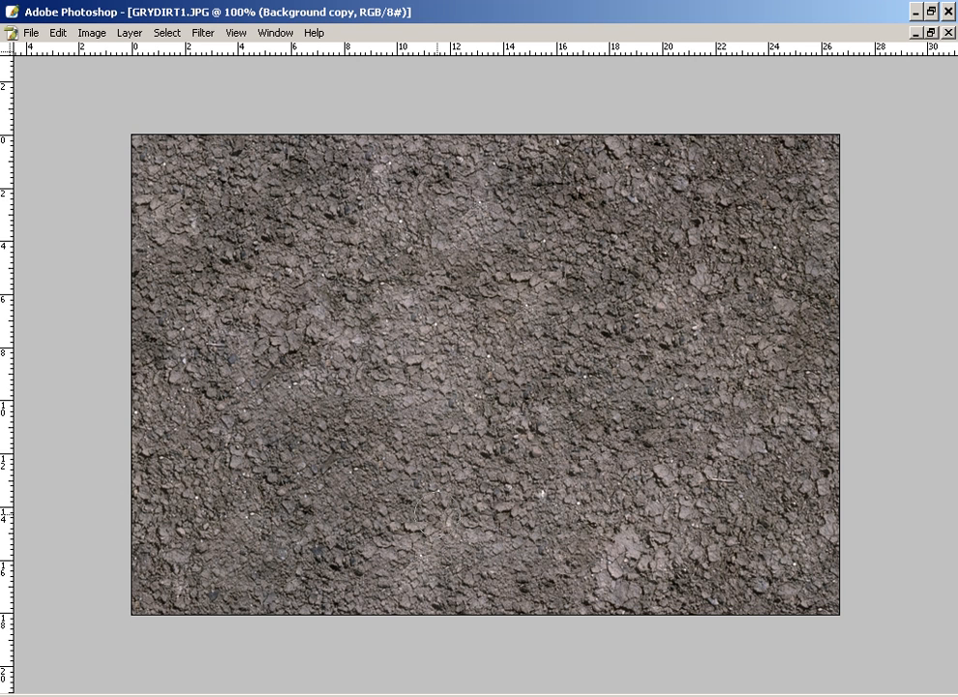
# Step: Save a 24-bit Windows BMP copy over GRYDIRT tiled amended.bmp in the video tutorials folder
pyautogui.hotkey('ctrl', 'shift', 's')
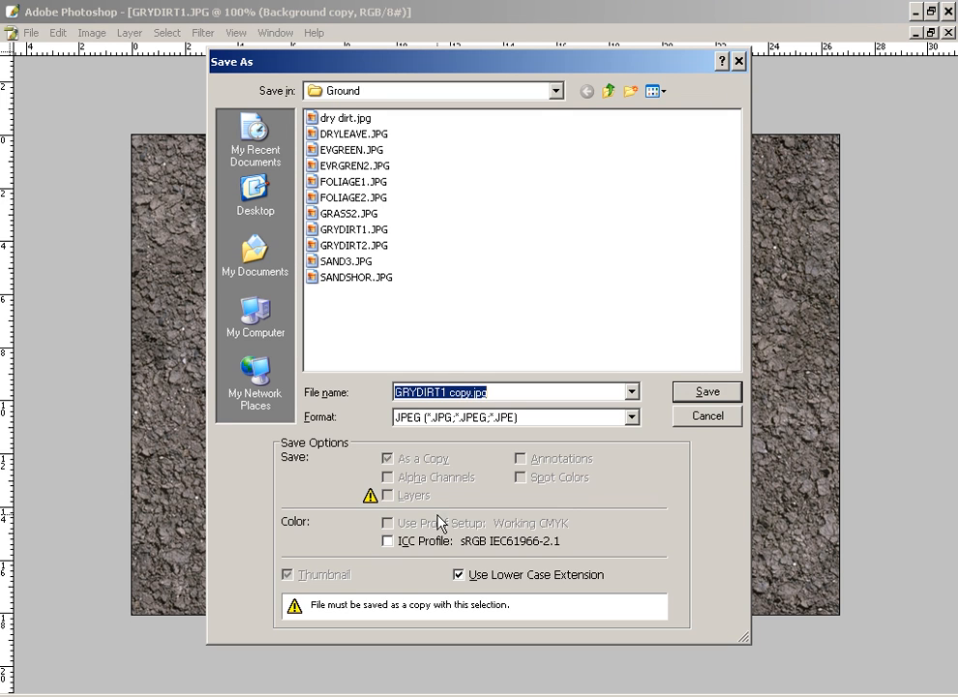
pyautogui.click(556, 91)
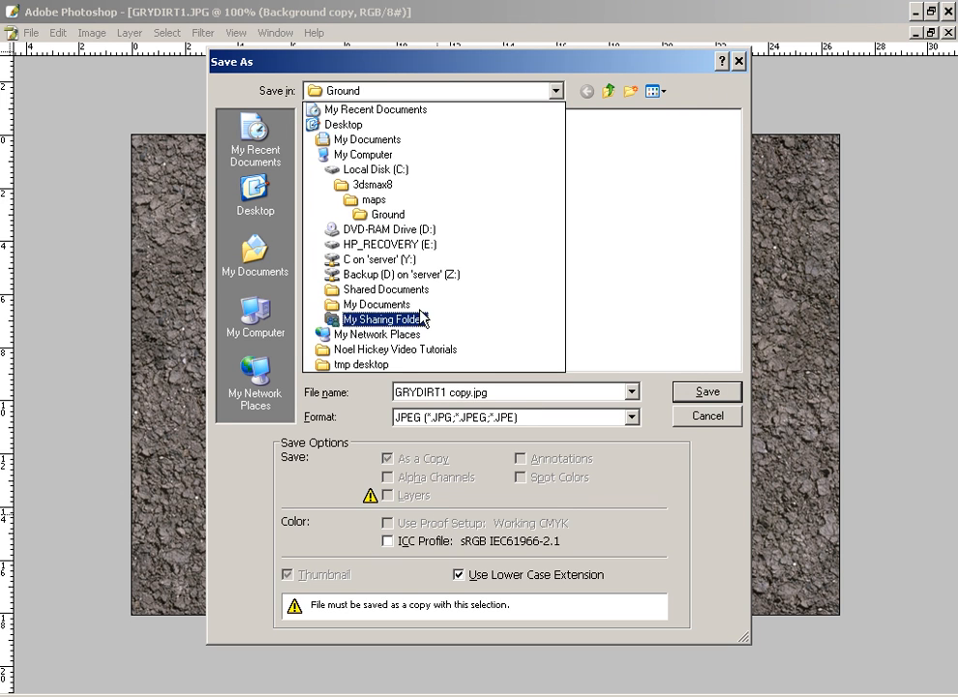
pyautogui.click(402, 351)
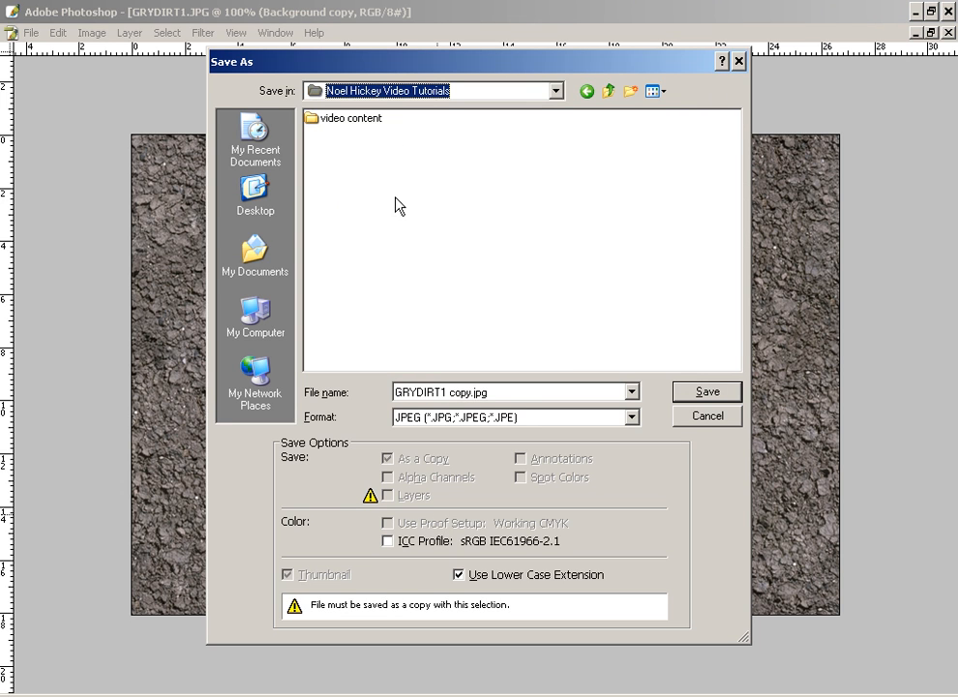
pyautogui.click(508, 416)
pyautogui.click(513, 430)
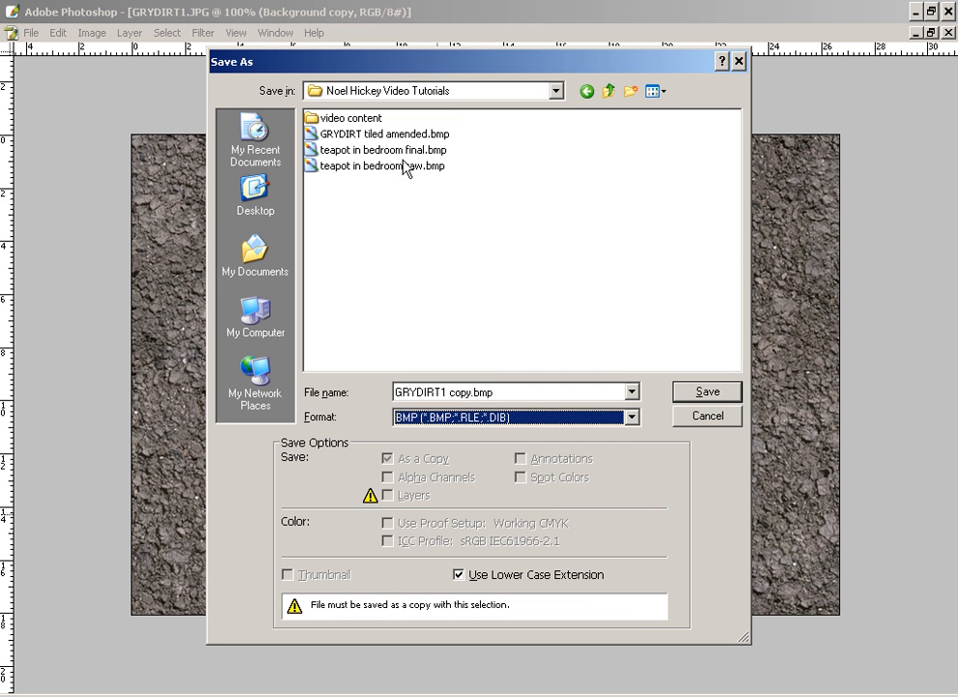
pyautogui.click(385, 134)
pyautogui.click(697, 390)
pyautogui.press('Return')
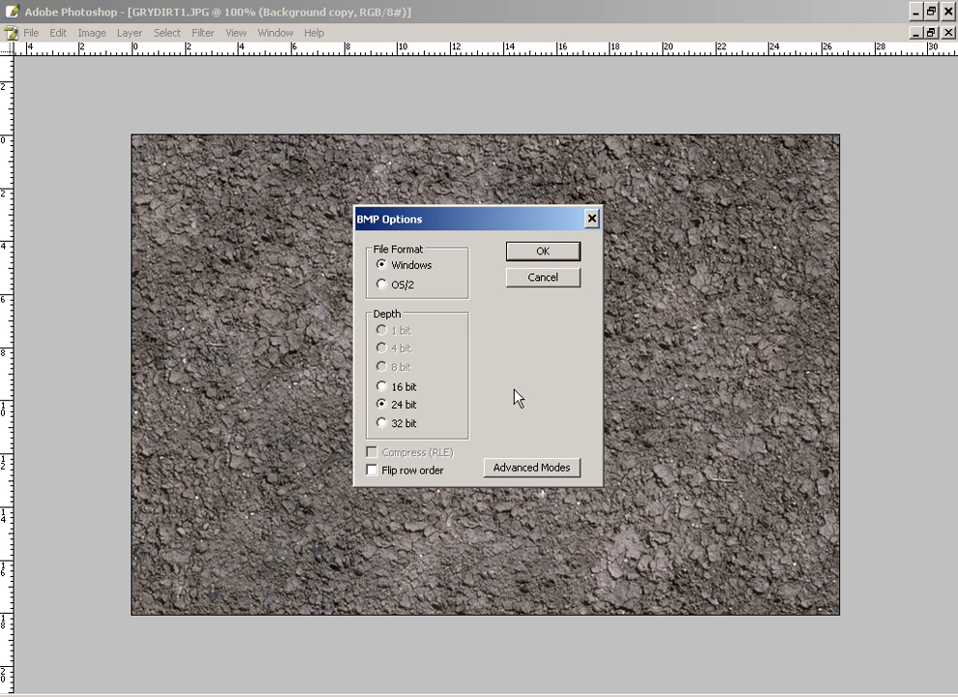
pyautogui.click(549, 283)
# Step: Switch to 3ds Max, render the perspective view with the updated dirt bitmap, and close the rendered frame
pyautogui.click(518, 693)
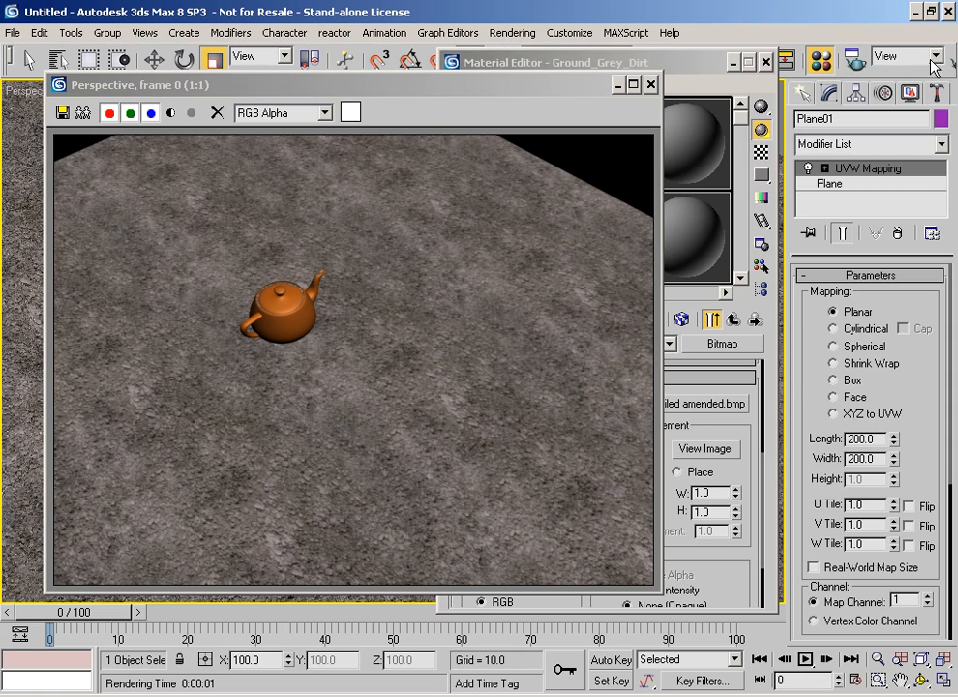
pyautogui.click(949, 62)
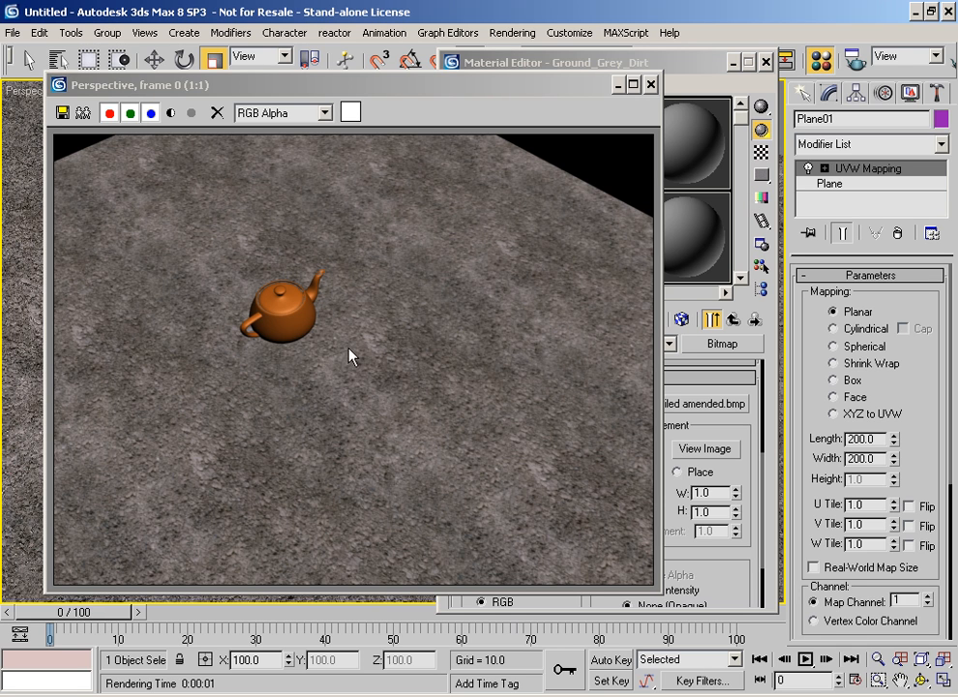
pyautogui.moveTo(356, 94); pyautogui.dragTo(336, 126)
pyautogui.moveTo(503, 142); pyautogui.dragTo(523, 144)
pyautogui.click(598, 140)
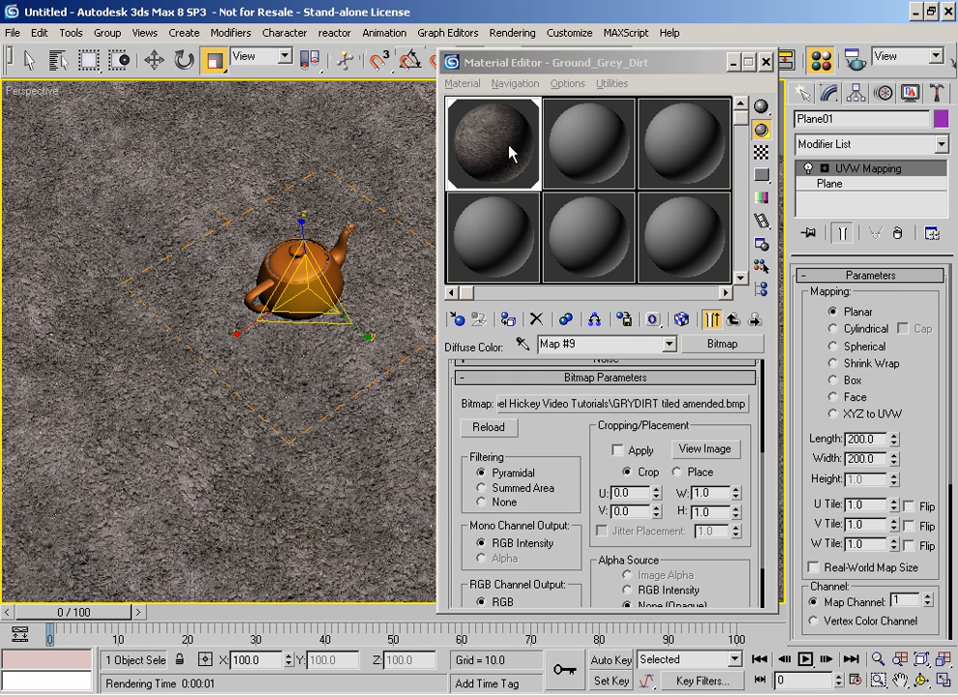
# Step: Replace the diffuse bitmap with a Mix map, keeping the old map as a sub-map
pyautogui.moveTo(572, 413); pyautogui.dragTo(554, 602)
pyautogui.moveTo(473, 455); pyautogui.dragTo(488, 484)
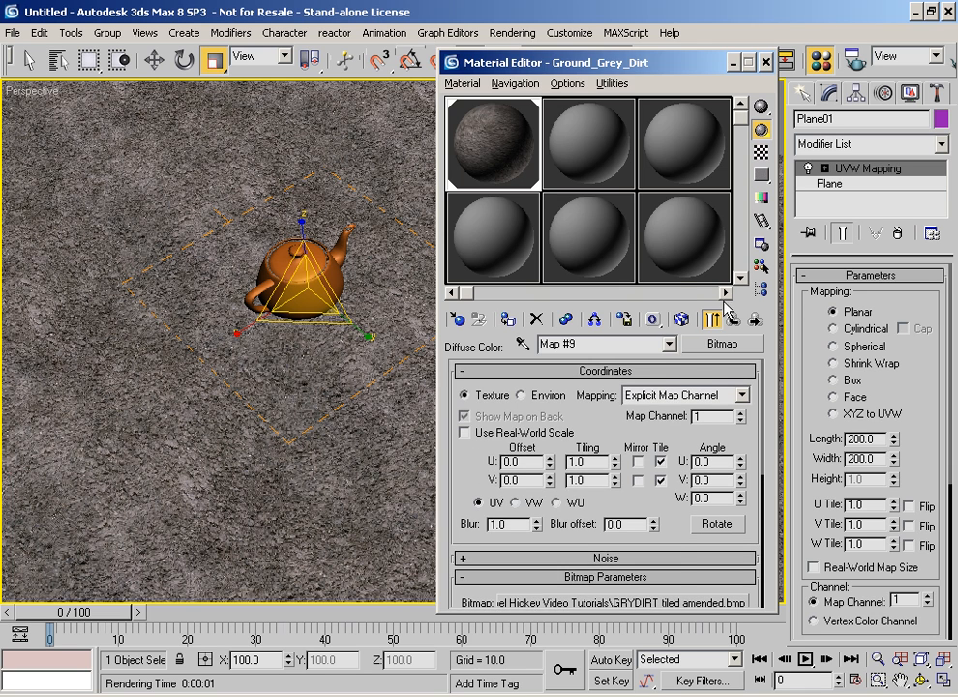
pyautogui.click(721, 345)
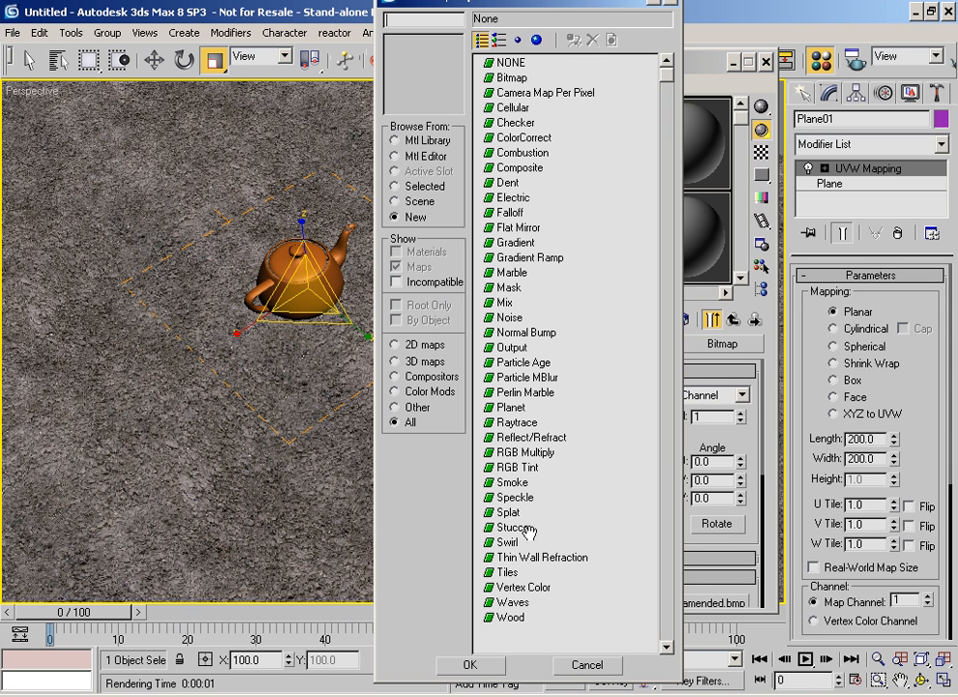
pyautogui.doubleClick(507, 302)
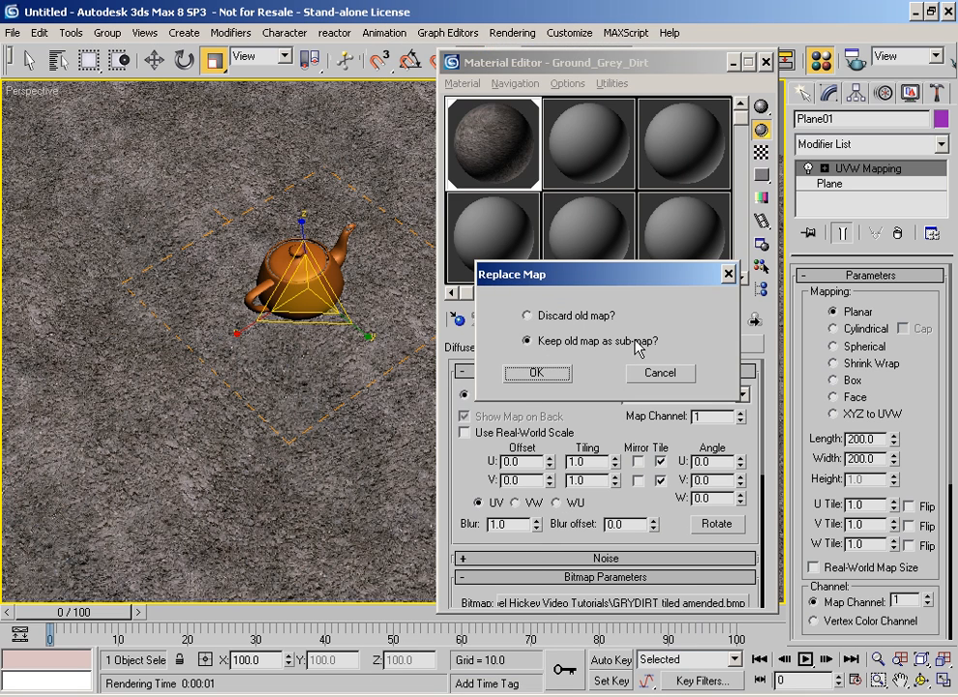
pyautogui.click(538, 373)
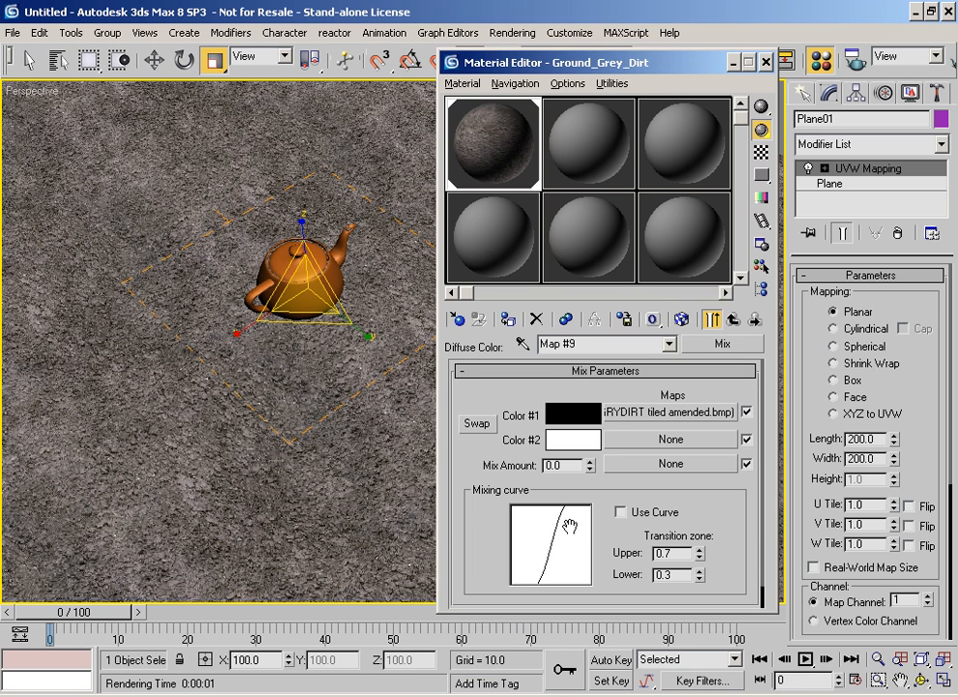
# Step: Move the Material Editor aside and remove the UVW Mapping modifier from the ground plane
pyautogui.click(667, 414)
pyautogui.moveTo(639, 68); pyautogui.dragTo(569, 41)
pyautogui.moveTo(815, 392)
pyautogui.mouseDown()
pyautogui.moveTo(825, 292)
pyautogui.moveTo(824, 377)
pyautogui.mouseUp()
pyautogui.moveTo(498, 38); pyautogui.dragTo(604, 46)
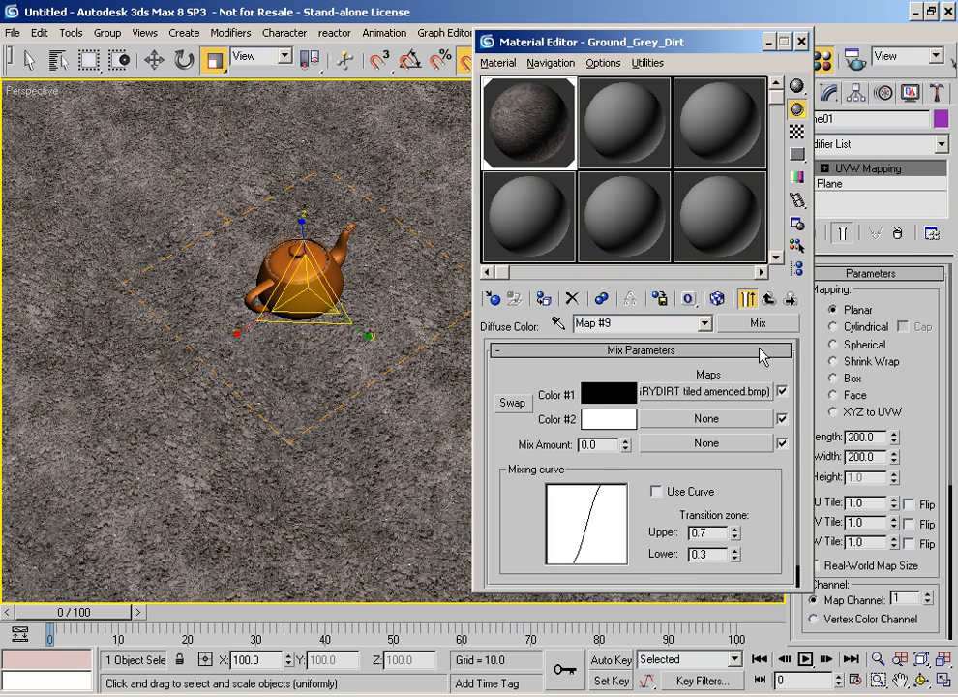
pyautogui.click(900, 232)
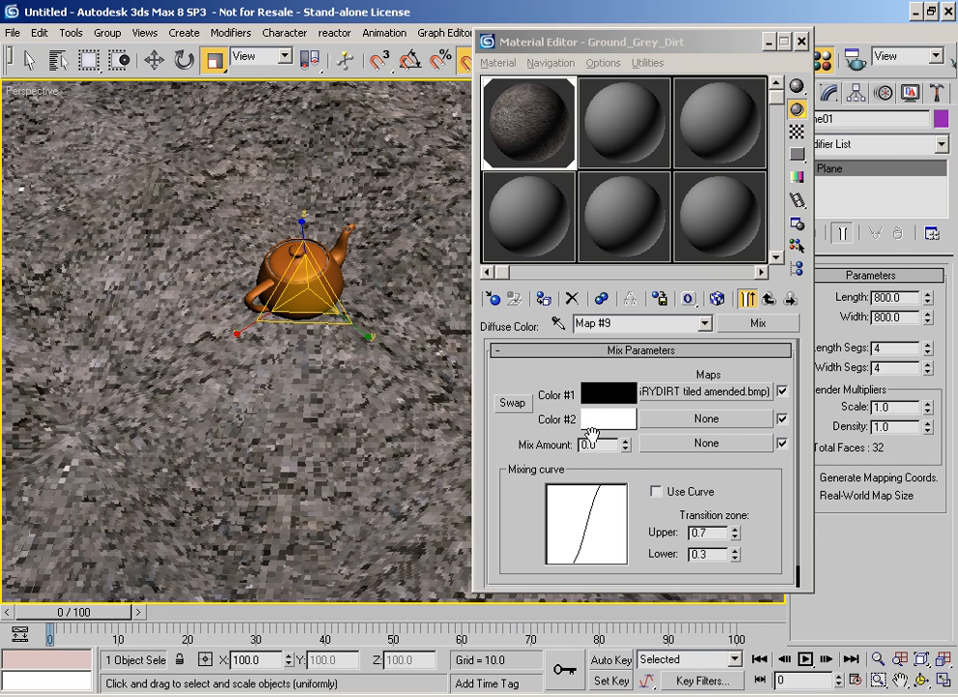
# Step: Set the Color #1 dirt bitmap's U and V tiling to 4.0 and render the perspective view
pyautogui.click(685, 392)
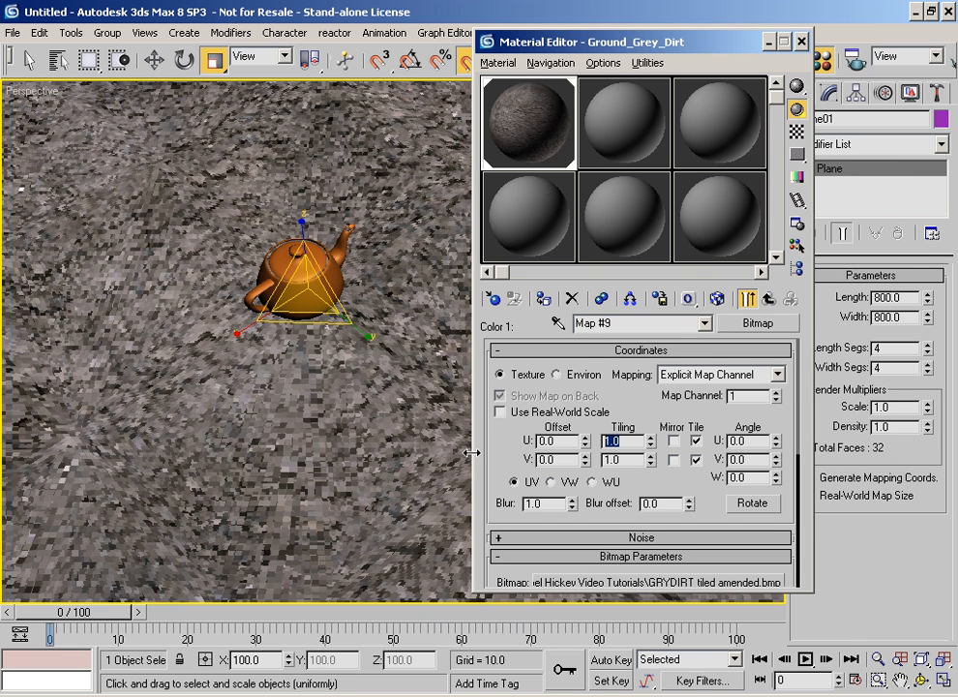
pyautogui.write('3')
pyautogui.press('Tab')
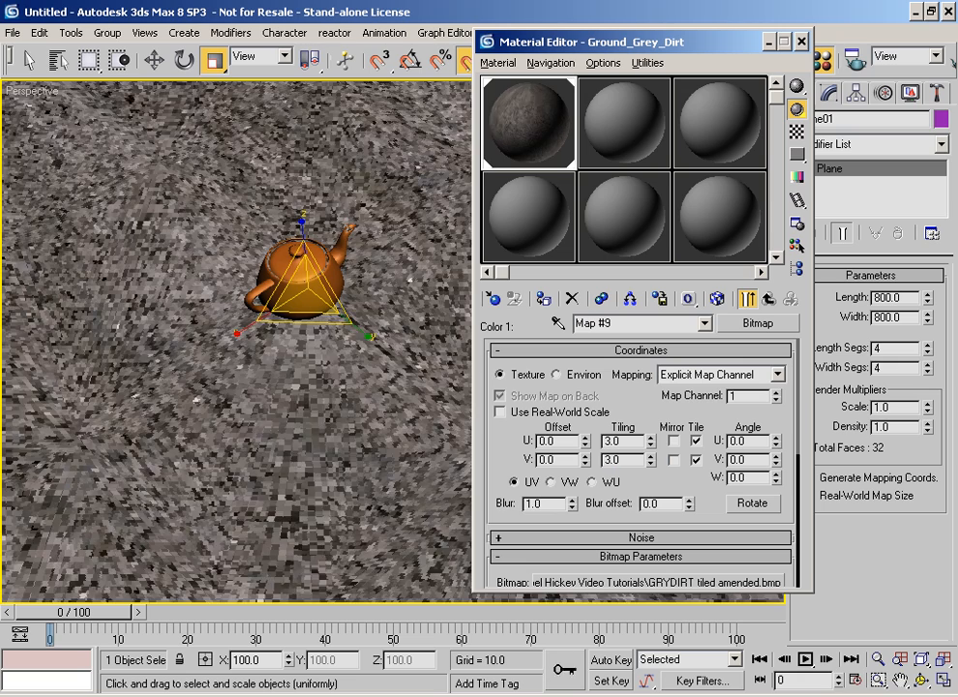
pyautogui.write('3')
pyautogui.press('Tab')
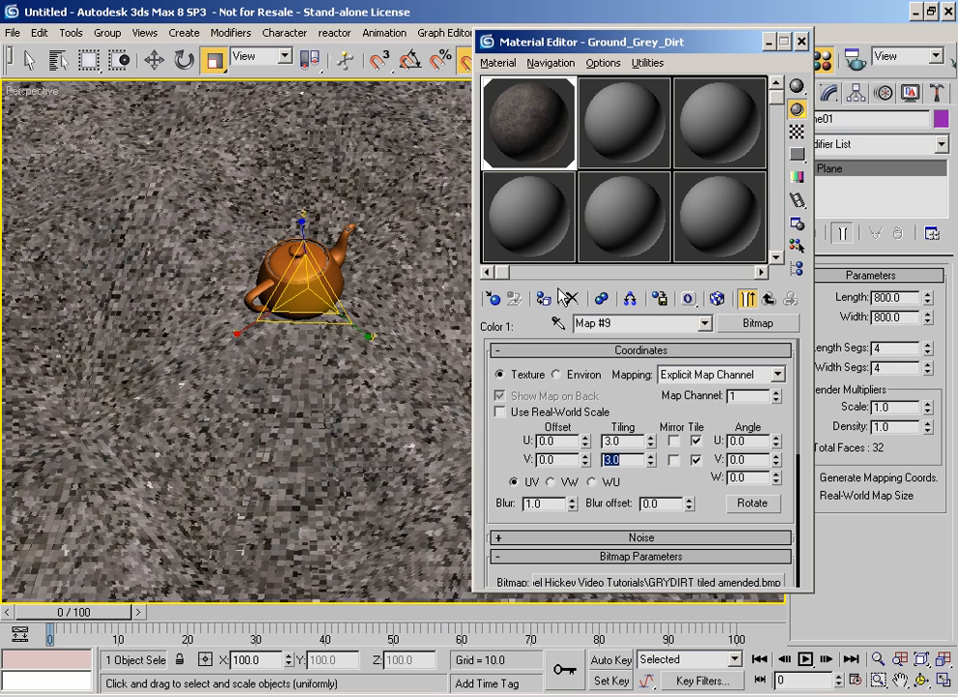
pyautogui.hotkey('shift', 'Tab')
pyautogui.write('4')
pyautogui.press('Tab')
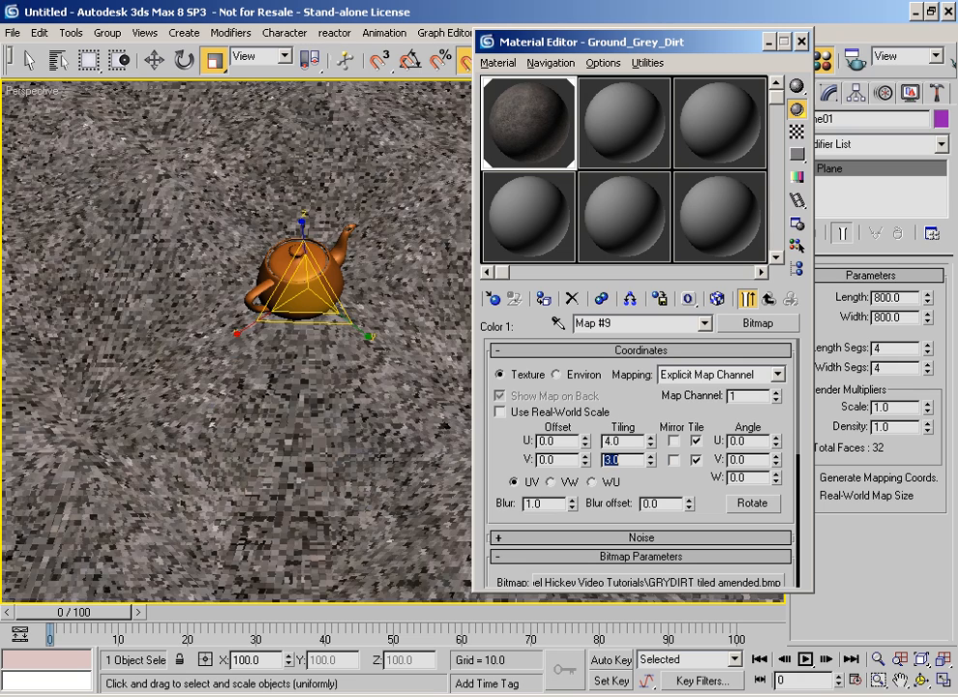
pyautogui.write('4')
pyautogui.press('Tab')
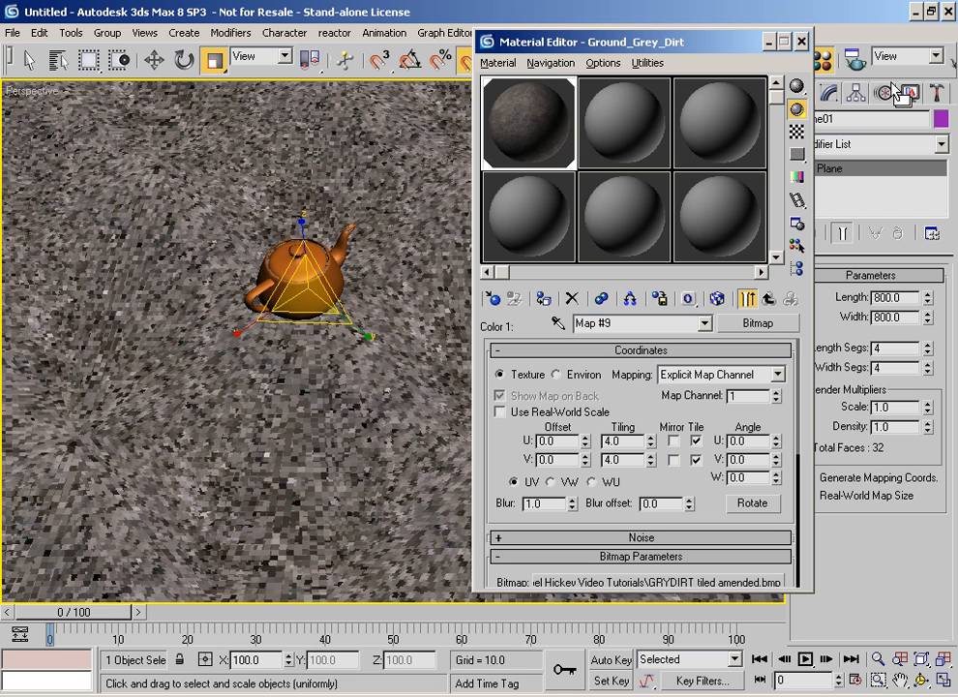
pyautogui.click(950, 61)
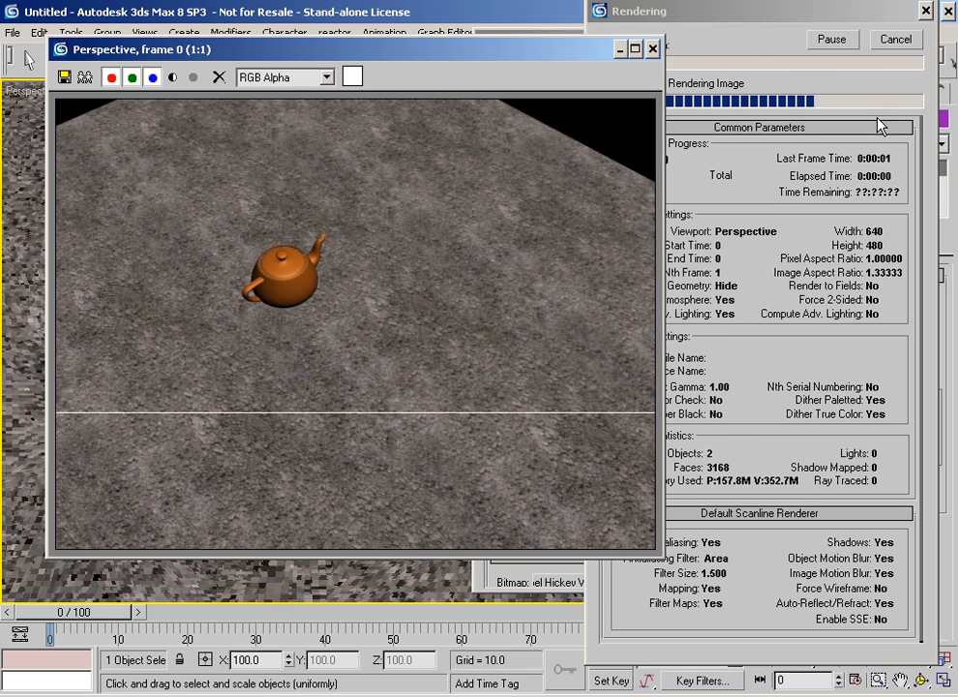
pyautogui.moveTo(567, 43); pyautogui.dragTo(616, 70)
# Step: Copy the Color #1 dirt bitmap into the Mix map's Color #2 slot as a Copy and open the copied map
pyautogui.click(791, 329)
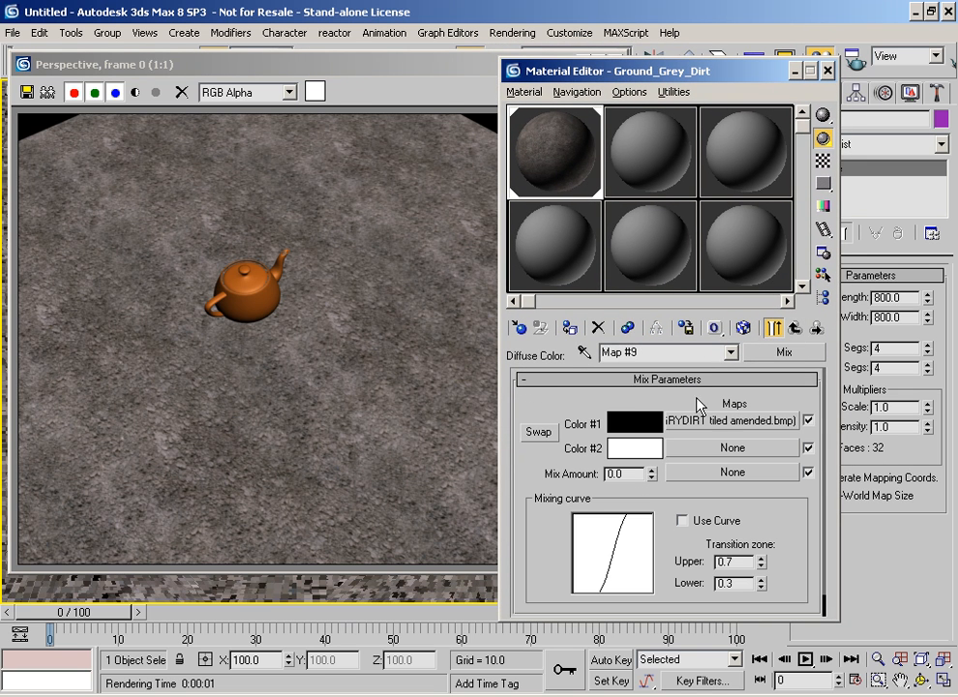
pyautogui.moveTo(717, 420); pyautogui.dragTo(705, 456)
pyautogui.click(629, 346)
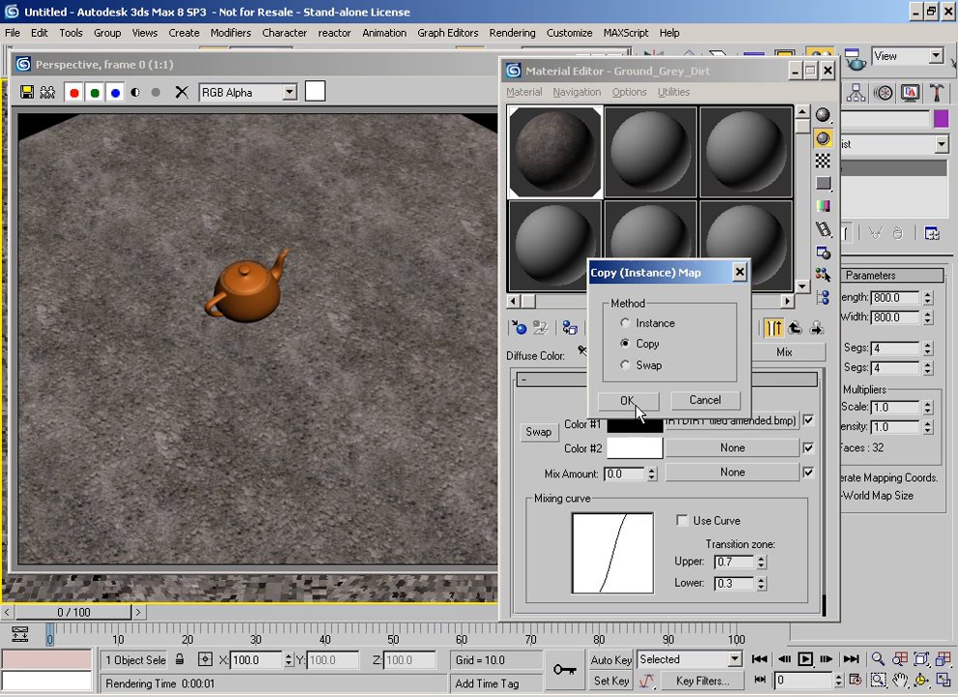
pyautogui.click(626, 400)
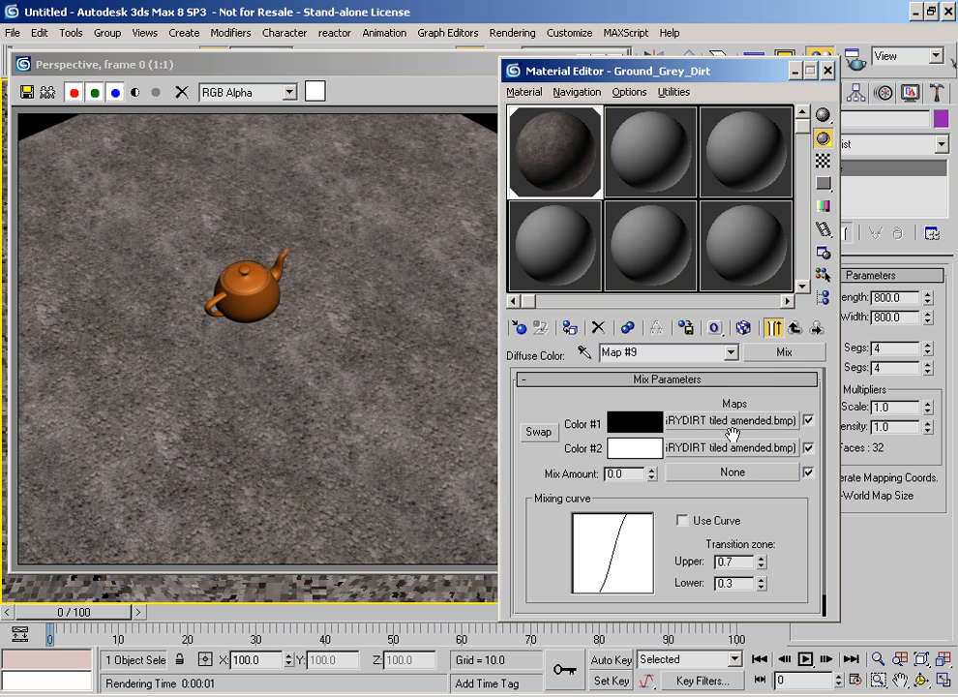
pyautogui.click(672, 447)
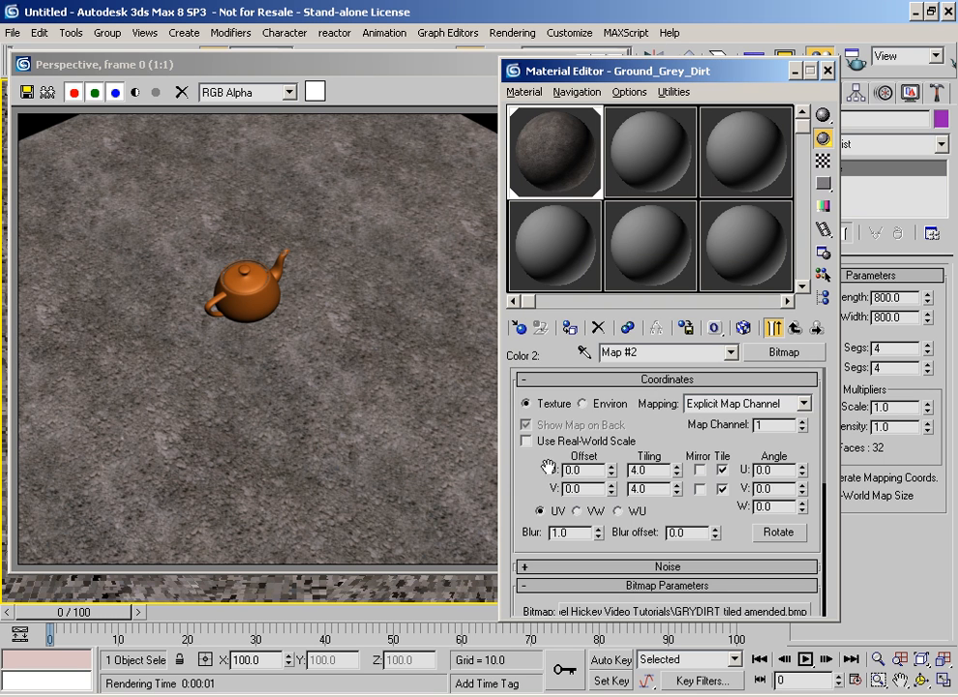
# Step: Set the U and V tiling of the Color #2 dirt bitmap to 2 and return to the Mix map
pyautogui.doubleClick(647, 469)
pyautogui.write('2')
pyautogui.press('Tab')
pyautogui.click(794, 328)
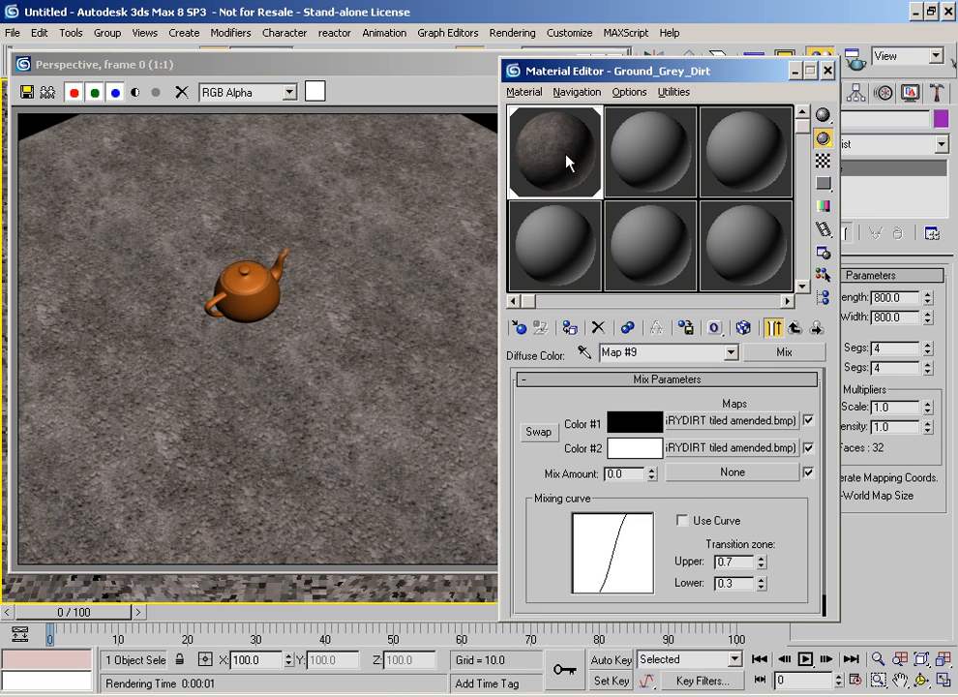
# Step: Show the Mix map on its own in the sample slot and open an enlarged preview of it
pyautogui.click(774, 330)
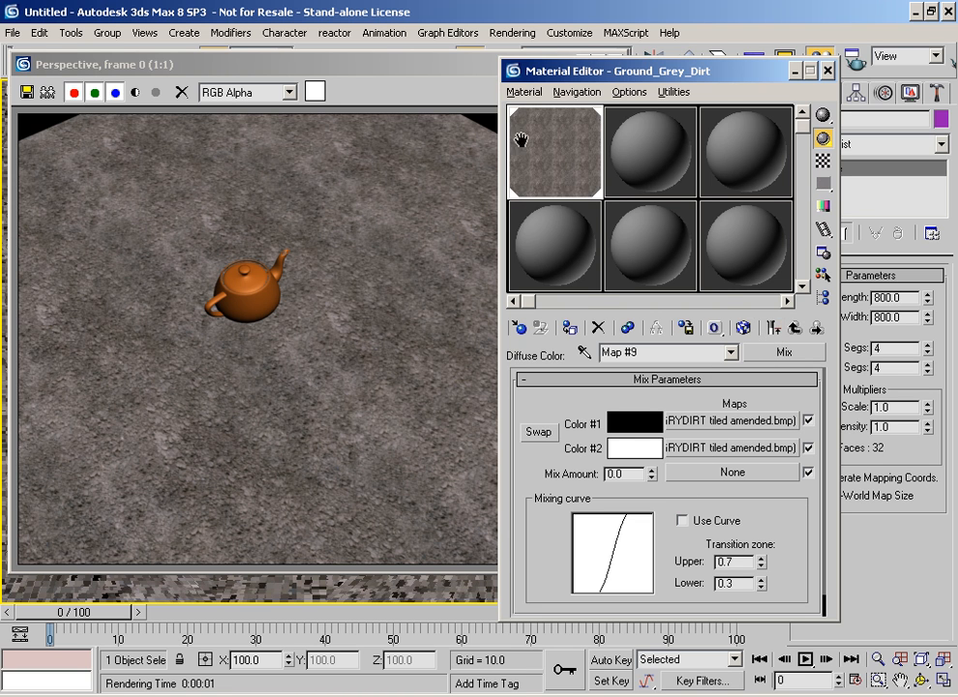
pyautogui.doubleClick(556, 157)
pyautogui.moveTo(488, 124); pyautogui.dragTo(387, 112)
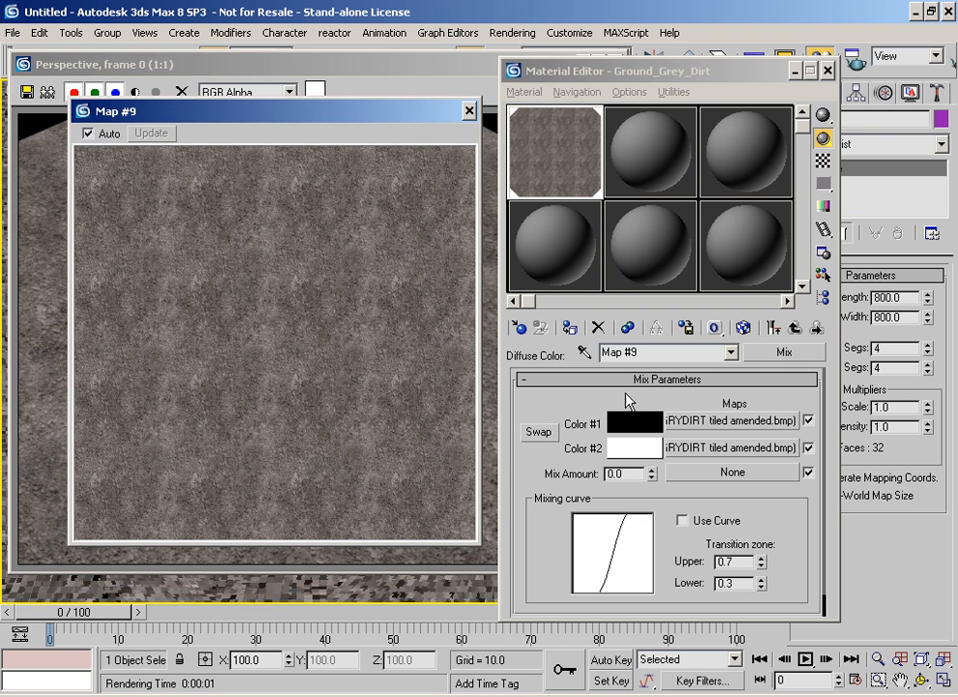
# Step: Set the Mix Amount between the two dirt bitmaps to 50
pyautogui.moveTo(654, 484); pyautogui.dragTo(647, 412)
pyautogui.moveTo(615, 474); pyautogui.dragTo(618, 29)
pyautogui.click(629, 474)
pyautogui.write('50')
pyautogui.press('Return')
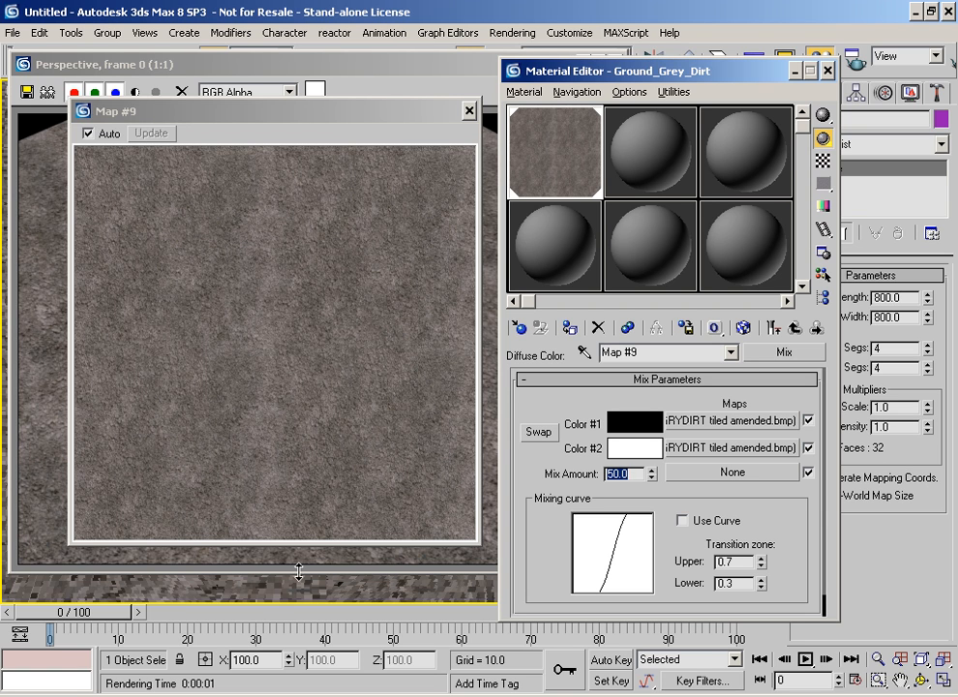
# Step: Set the U and V tiling of the Color #2 dirt bitmap to 3 and render the perspective view
pyautogui.click(689, 447)
pyautogui.doubleClick(640, 471)
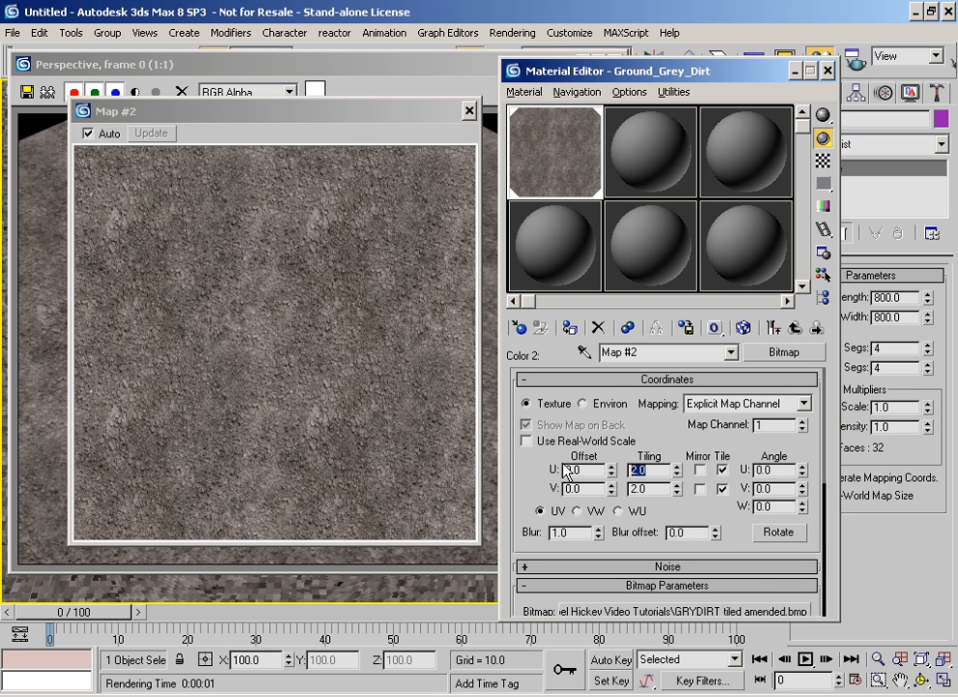
pyautogui.write('3')
pyautogui.press('Tab')
pyautogui.write('3')
pyautogui.press('Return')
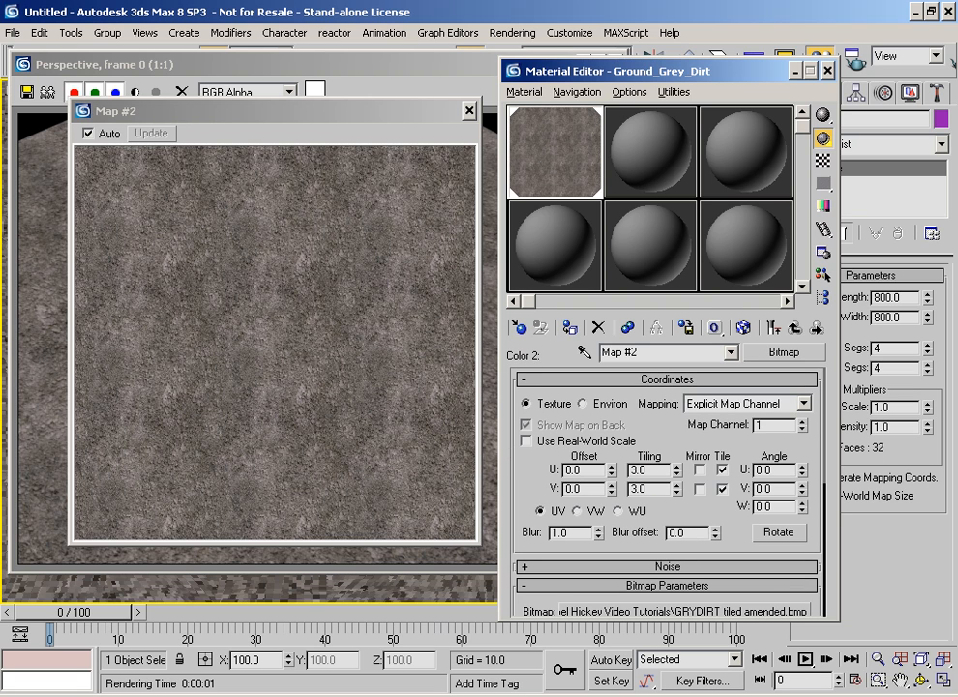
pyautogui.click(795, 328)
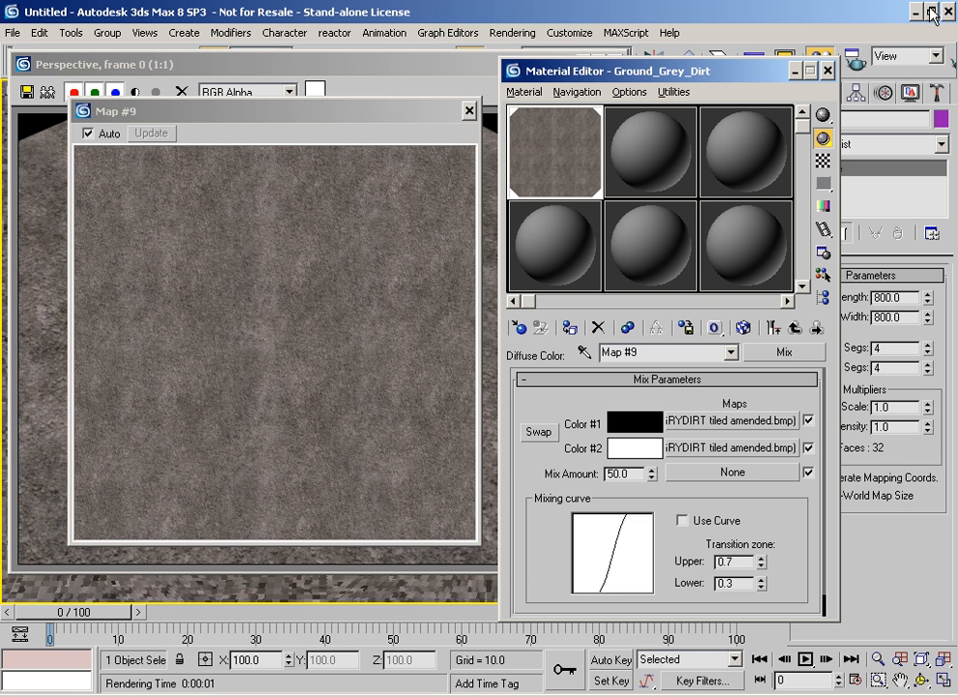
pyautogui.hotkey('shift', 'q')
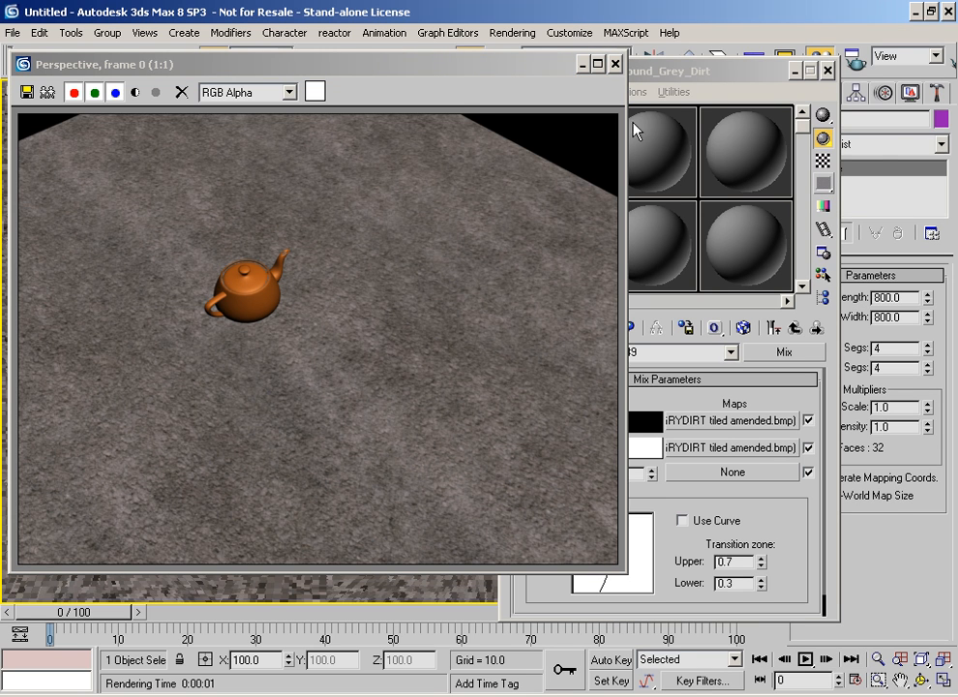
# Step: Assign a new Noise map to the Mix Amount of the ground's Mix map
pyautogui.moveTo(642, 76); pyautogui.dragTo(701, 48)
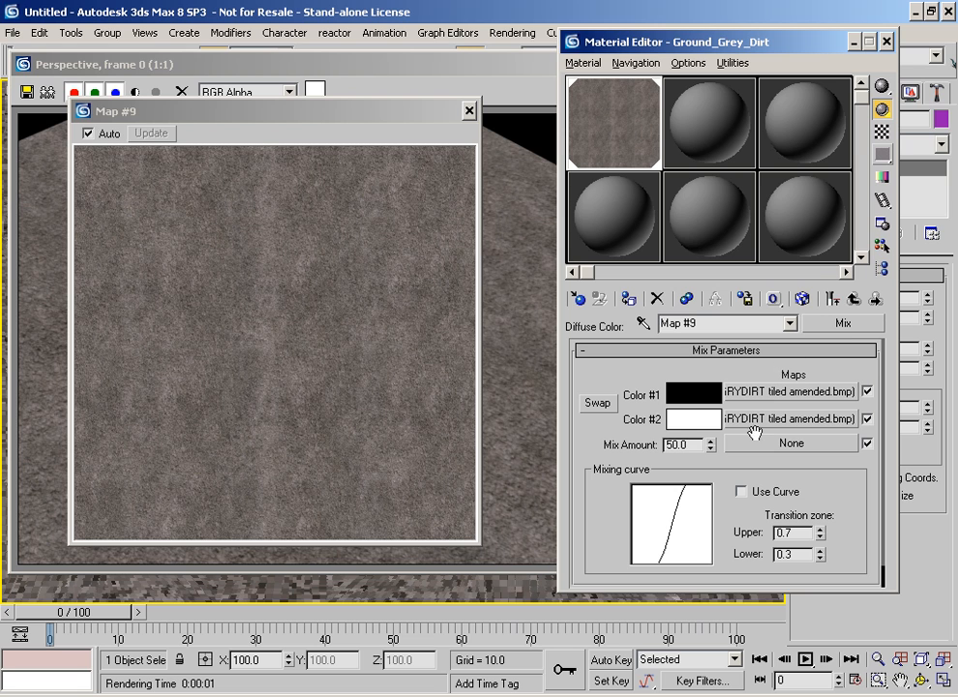
pyautogui.doubleClick(692, 446)
pyautogui.click(748, 445)
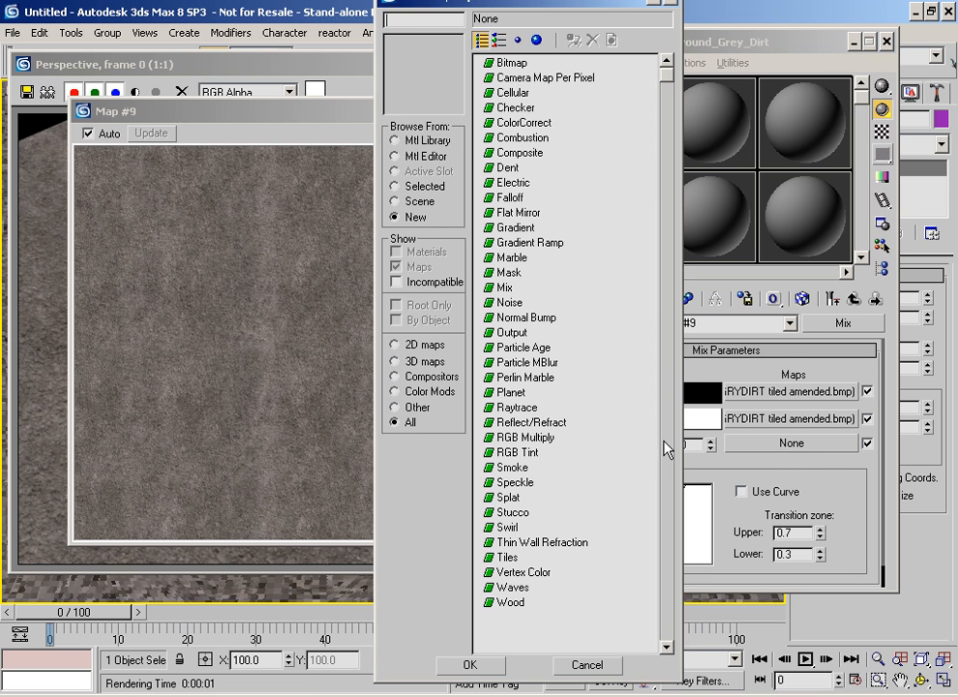
pyautogui.moveTo(507, 7); pyautogui.dragTo(407, 40)
pyautogui.moveTo(528, 496); pyautogui.dragTo(520, 331)
pyautogui.doubleClick(426, 247)
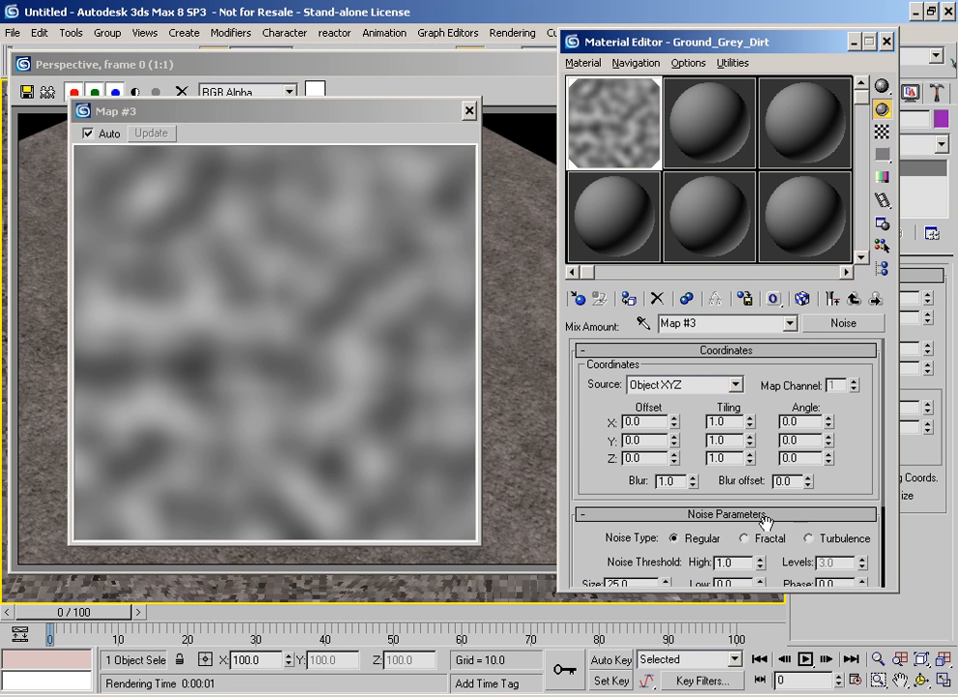
# Step: Set the noise map's coordinate source to Explicit Map Channel and its size to 0.05
pyautogui.click(687, 385)
pyautogui.click(688, 427)
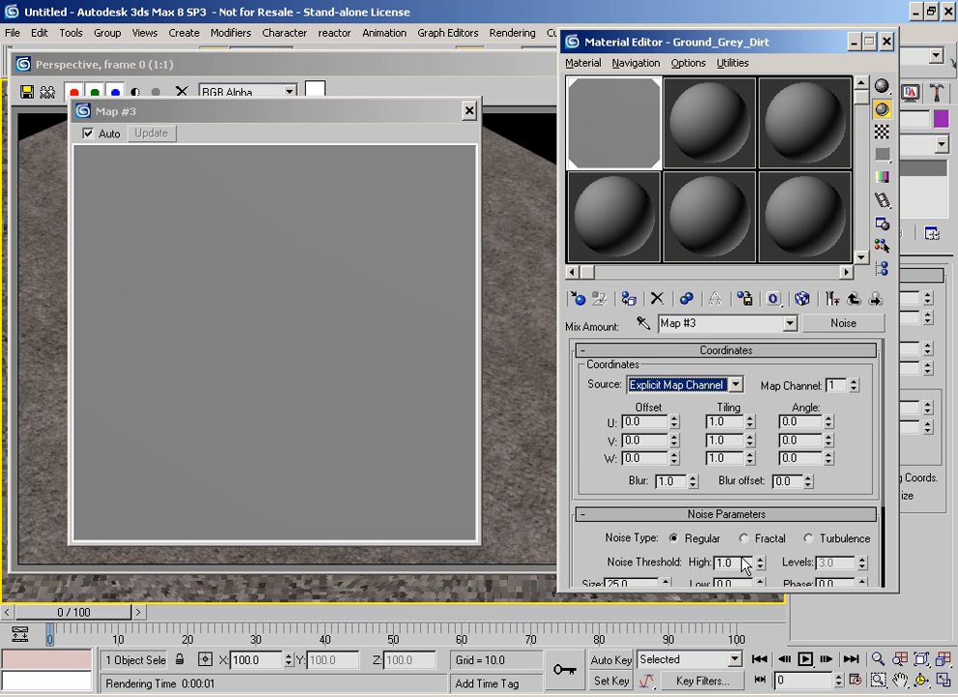
pyautogui.moveTo(624, 544); pyautogui.dragTo(588, 399)
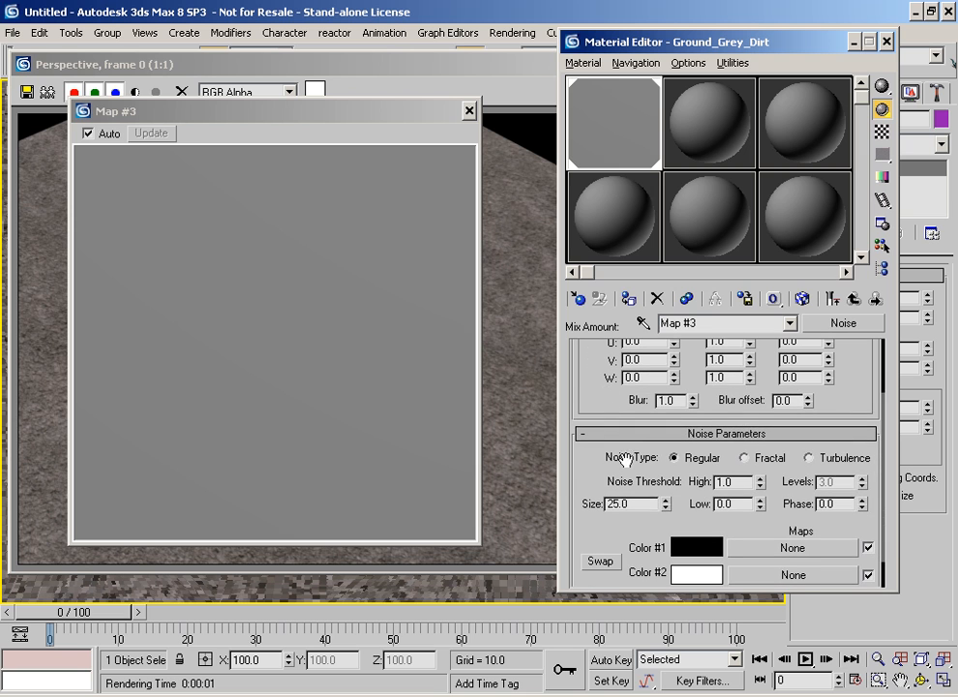
pyautogui.moveTo(665, 505); pyautogui.dragTo(650, 83)
pyautogui.doubleClick(624, 502)
pyautogui.write('0.1')
pyautogui.press('Return')
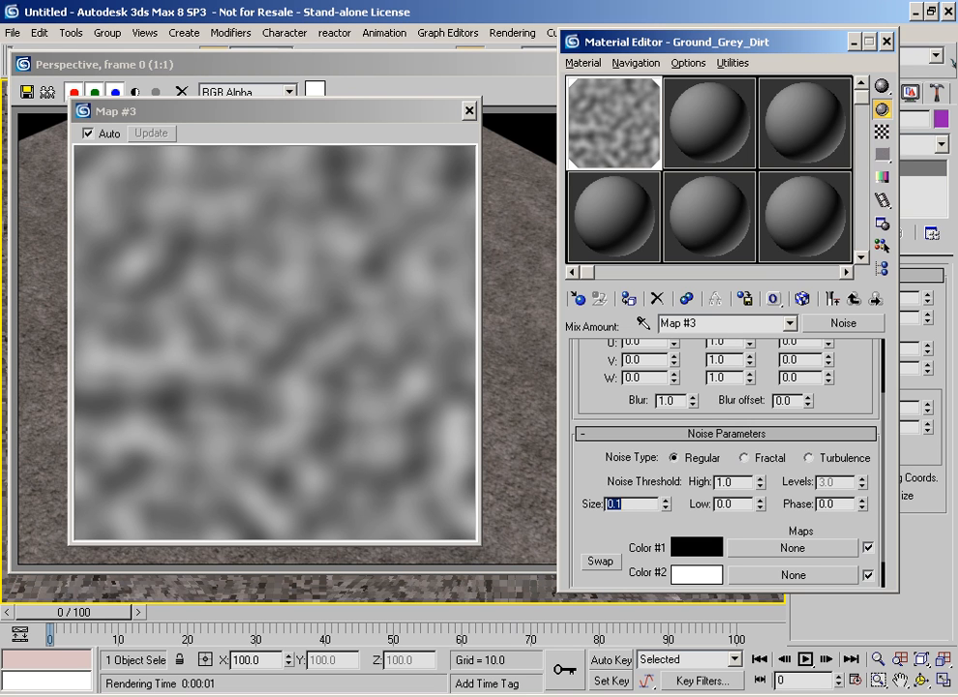
pyautogui.write('.05')
pyautogui.press('Return')
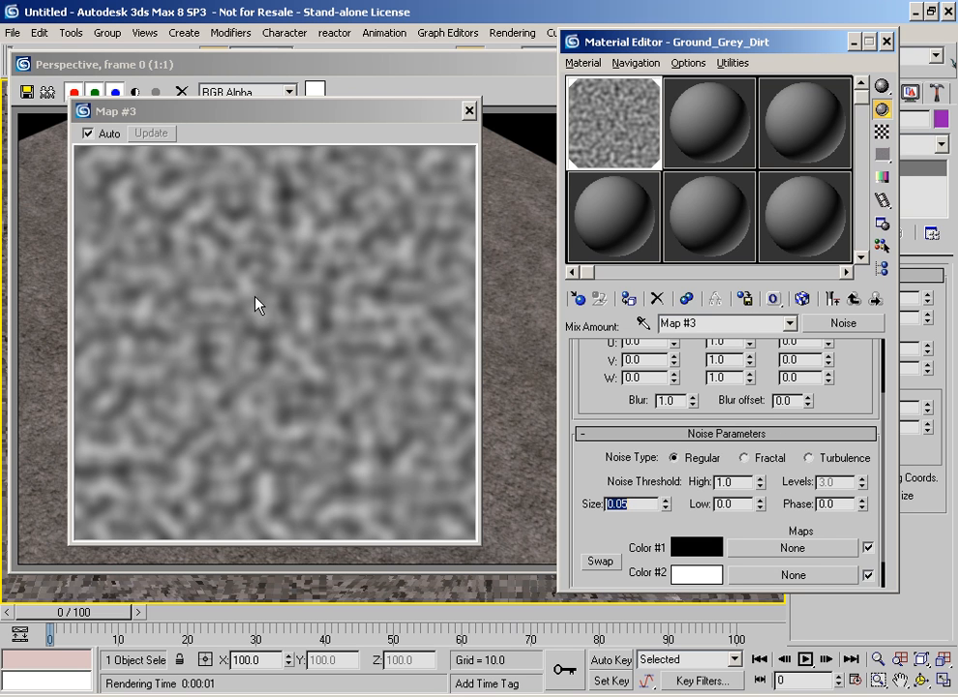
pyautogui.click(856, 300)
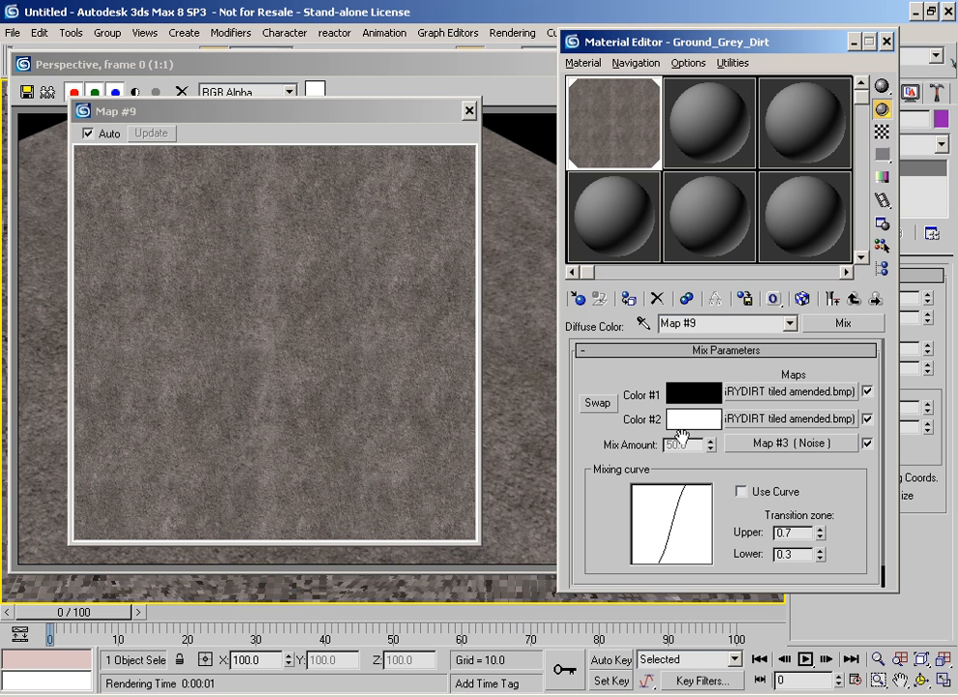
# Step: Set the size of the Mix Amount noise map to 0.1
pyautogui.click(768, 443)
pyautogui.moveTo(602, 579); pyautogui.dragTo(605, 509)
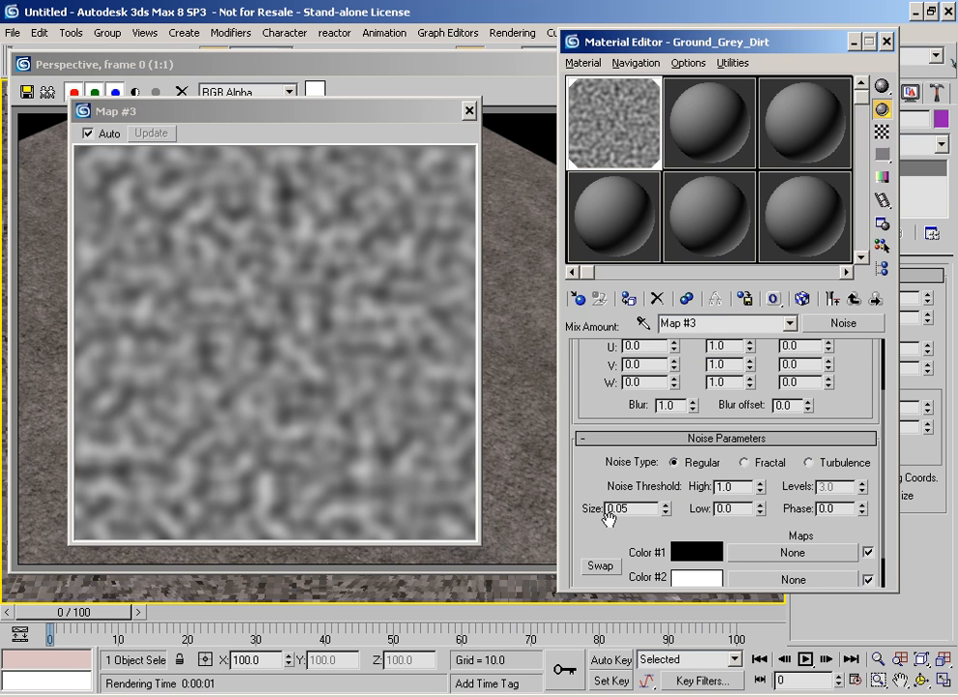
pyautogui.doubleClick(616, 508)
pyautogui.write('0.1')
pyautogui.press('Return')
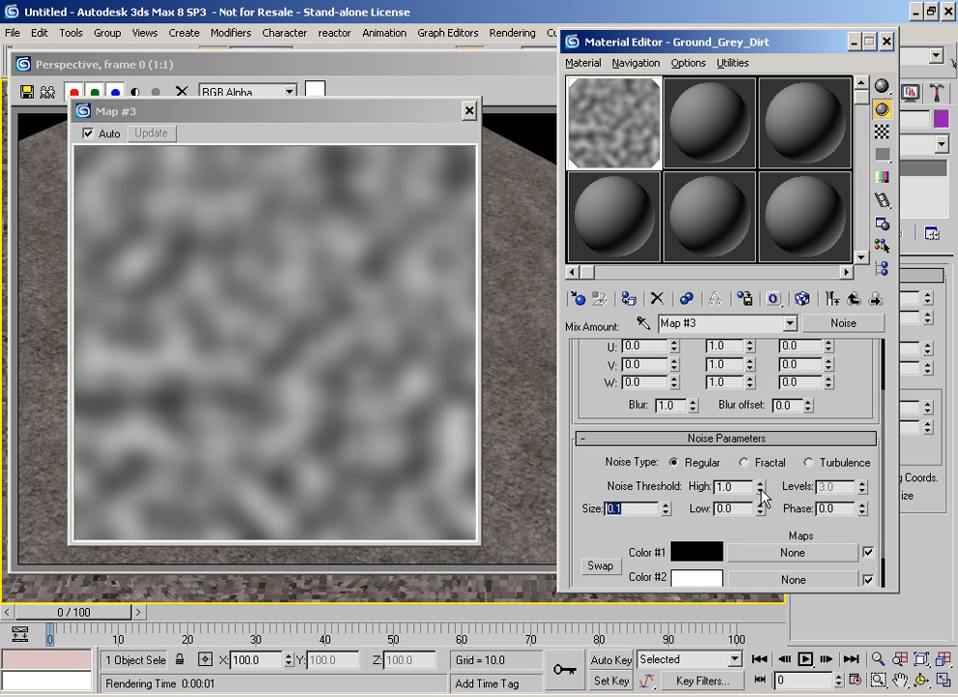
# Step: Set the noise threshold to High 0.69 and Low 0.31, and compare the mix with the noise map off and on
pyautogui.moveTo(759, 491); pyautogui.dragTo(762, 455)
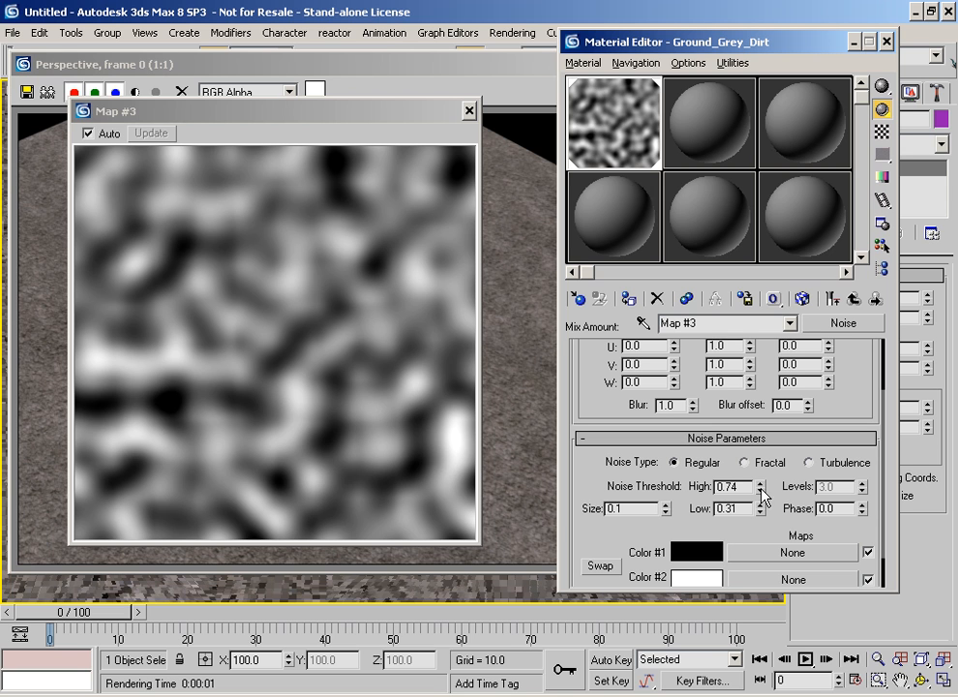
pyautogui.moveTo(761, 491); pyautogui.dragTo(760, 495)
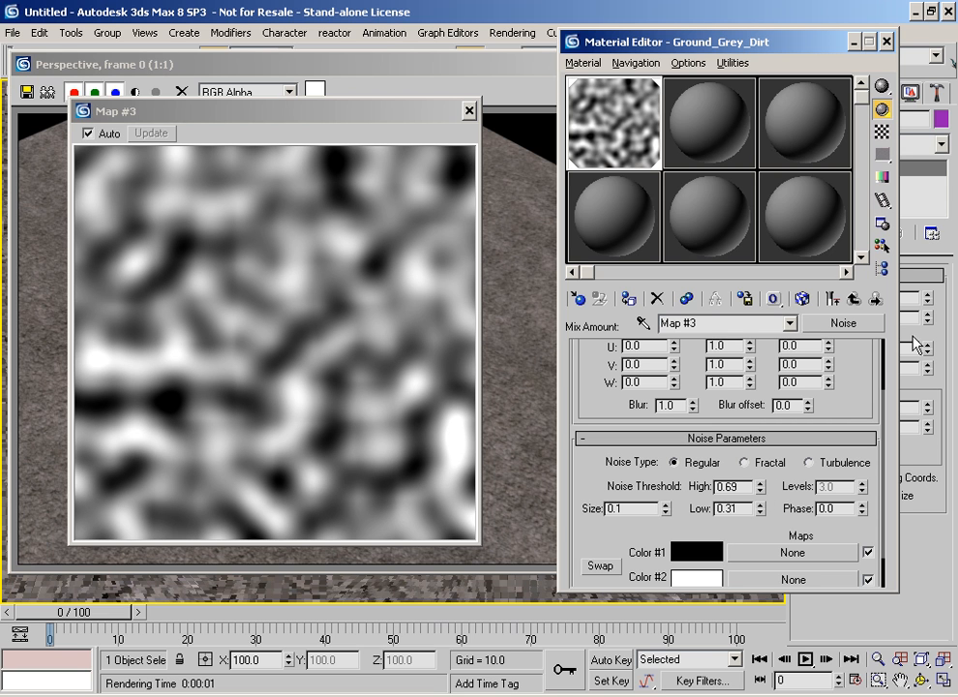
pyautogui.click(853, 299)
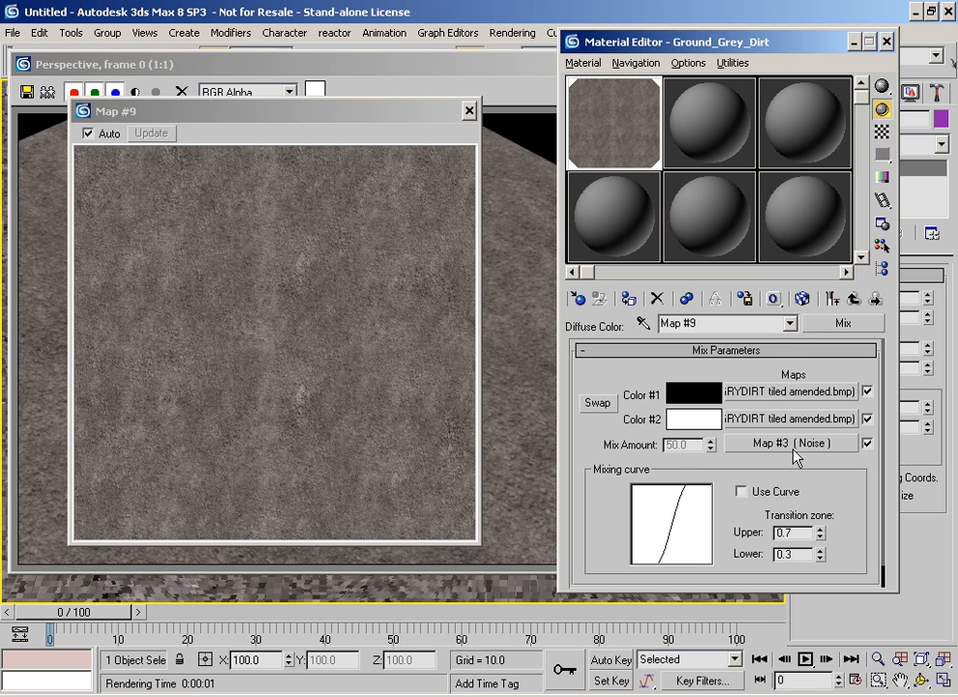
pyautogui.click(867, 443)
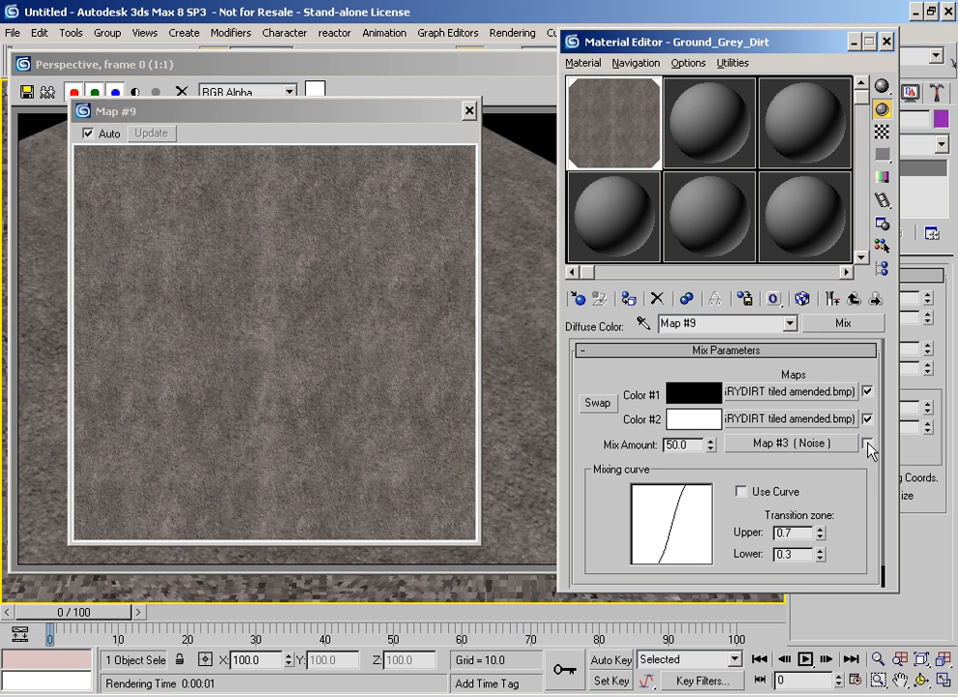
pyautogui.click(867, 444)
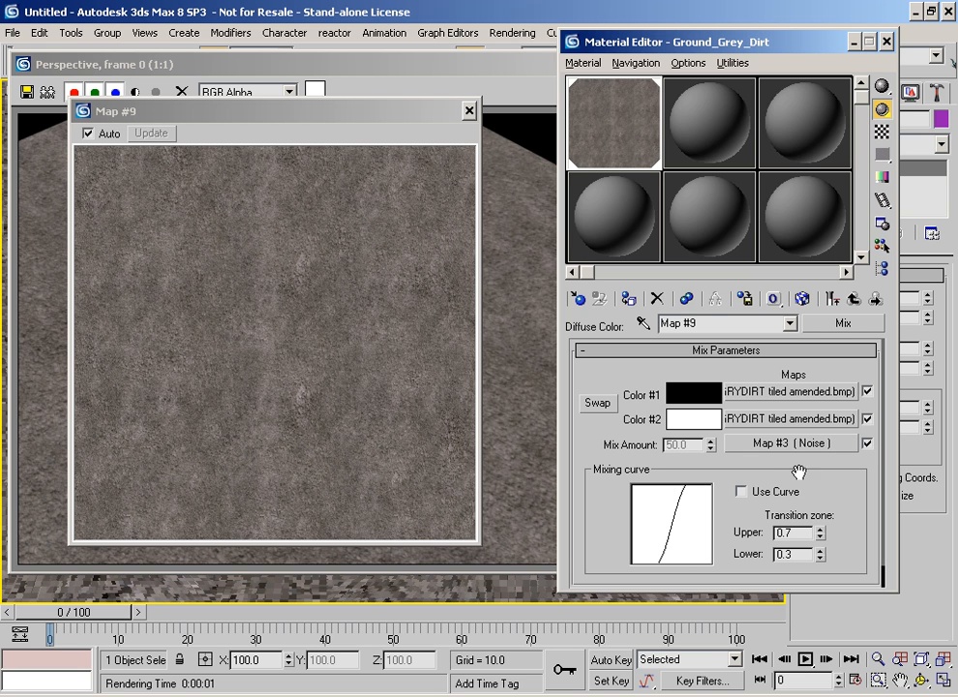
# Step: Change the Mix Amount noise to the Fractal type with size 0.15 and return to the Mix map
pyautogui.click(791, 442)
pyautogui.moveTo(601, 462); pyautogui.dragTo(598, 336)
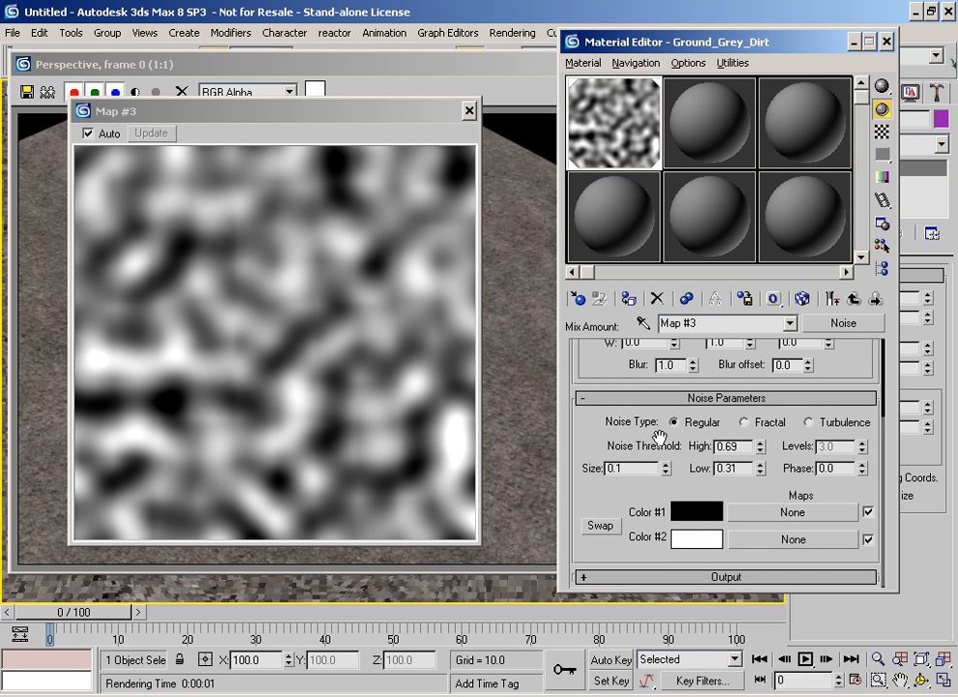
pyautogui.click(768, 426)
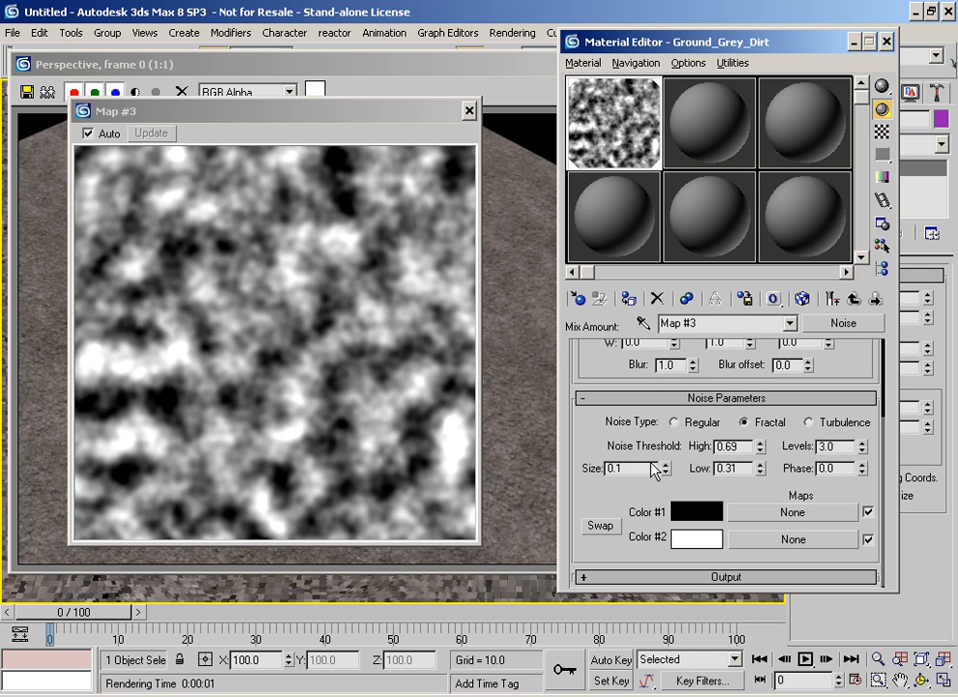
pyautogui.doubleClick(617, 467)
pyautogui.write('0.2')
pyautogui.press('Return')
pyautogui.write('0.15')
pyautogui.press('Return')
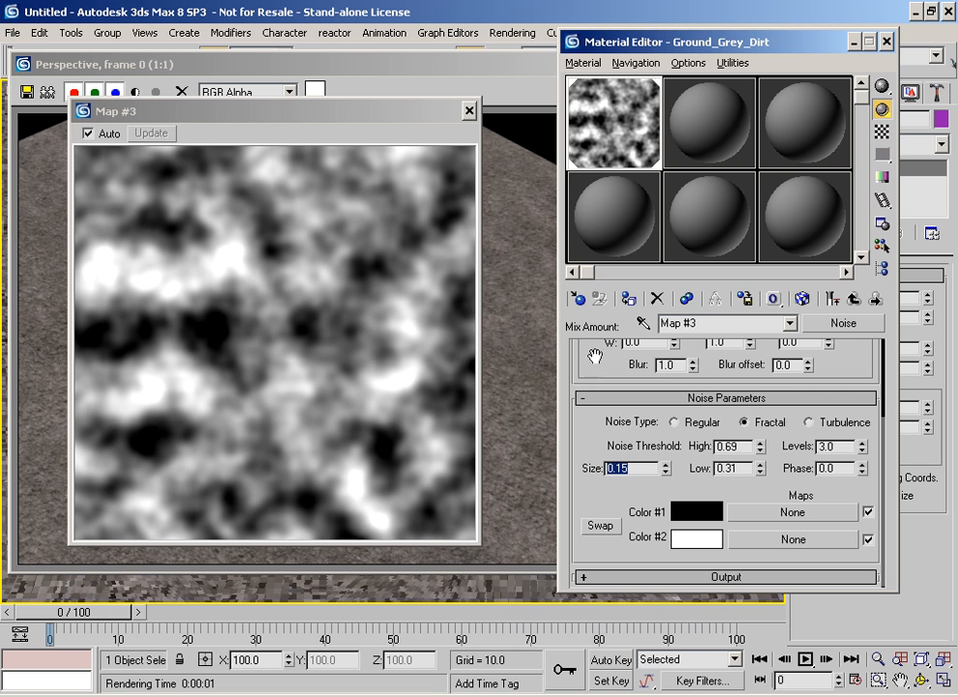
pyautogui.click(853, 300)
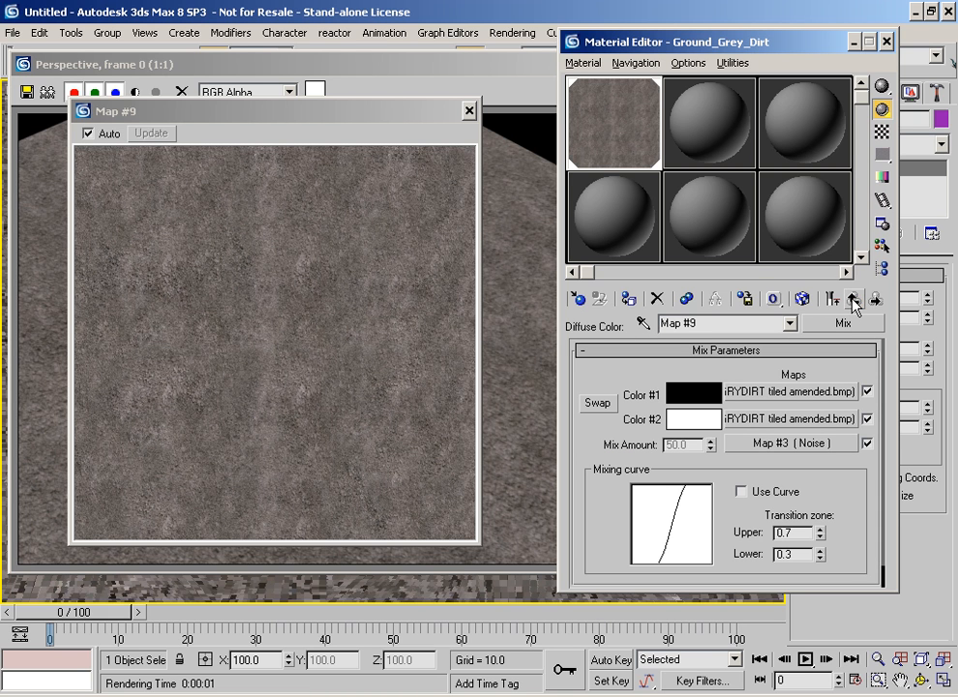
# Step: Render the perspective view to examine the ground with the noise-driven mix
pyautogui.moveTo(750, 41); pyautogui.dragTo(668, 36)
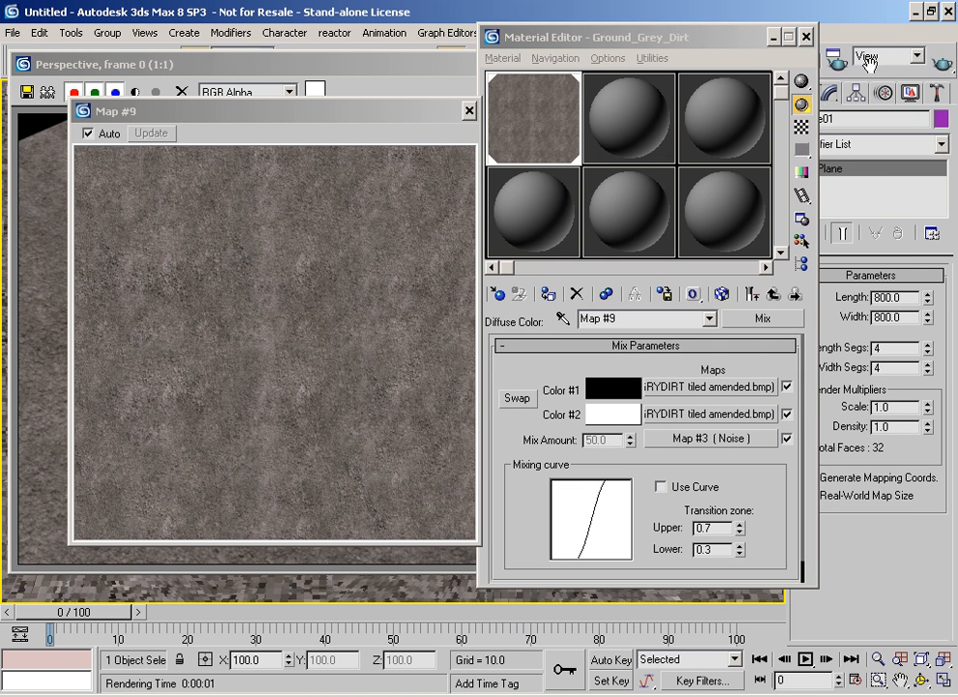
pyautogui.click(946, 62)
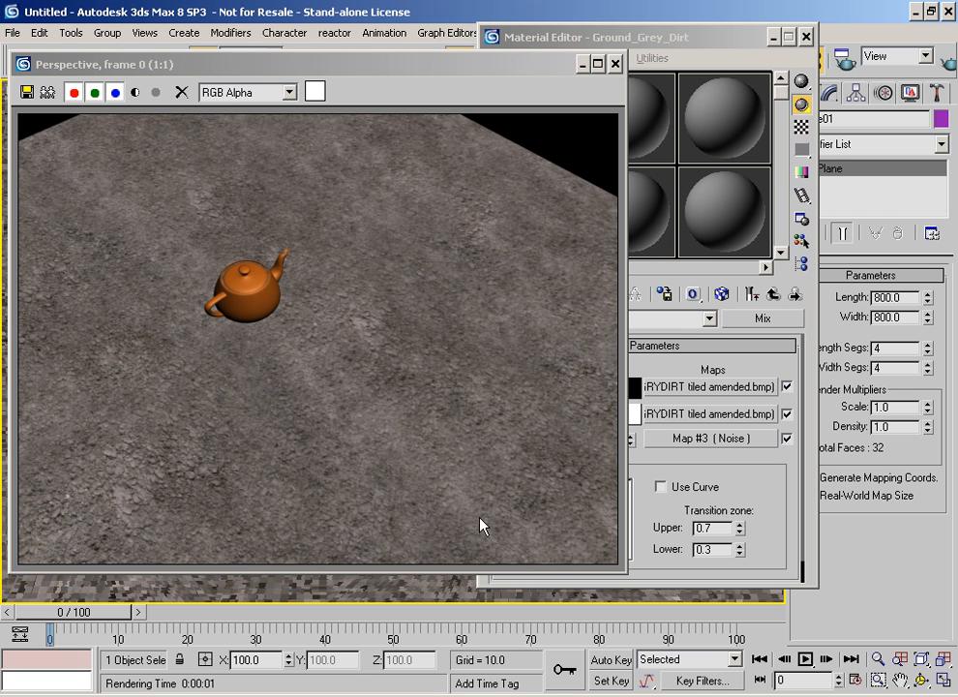
pyautogui.moveTo(257, 66)
pyautogui.mouseDown()
pyautogui.moveTo(203, 55)
pyautogui.moveTo(247, 65)
pyautogui.mouseUp()
pyautogui.click(707, 375)
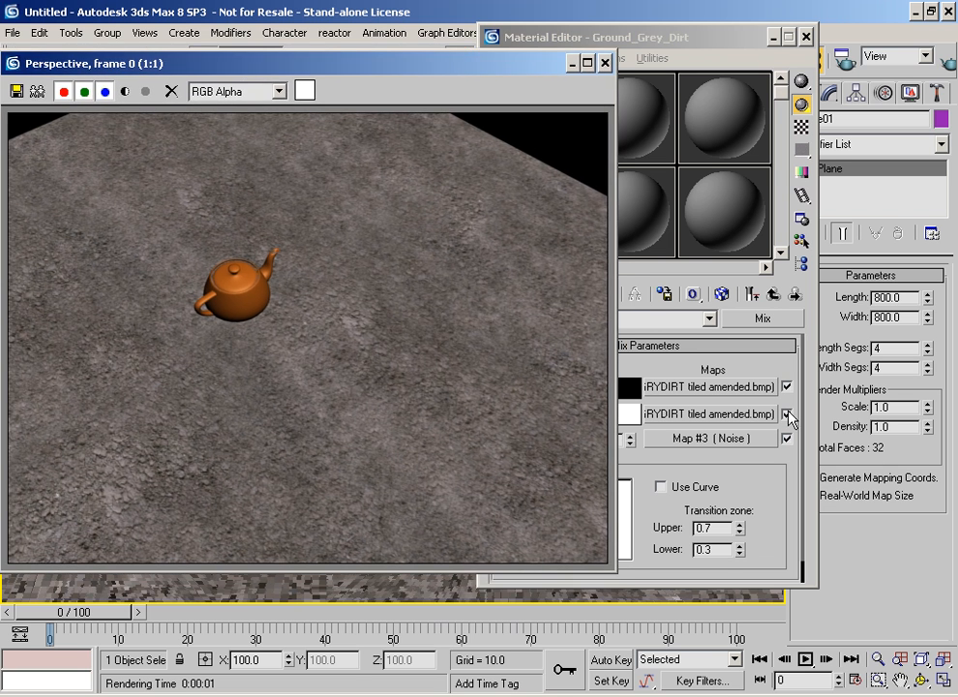
# Step: Shift the offset of the Color #2 dirt bitmap and render the perspective view again
pyautogui.click(745, 414)
pyautogui.press('Return')
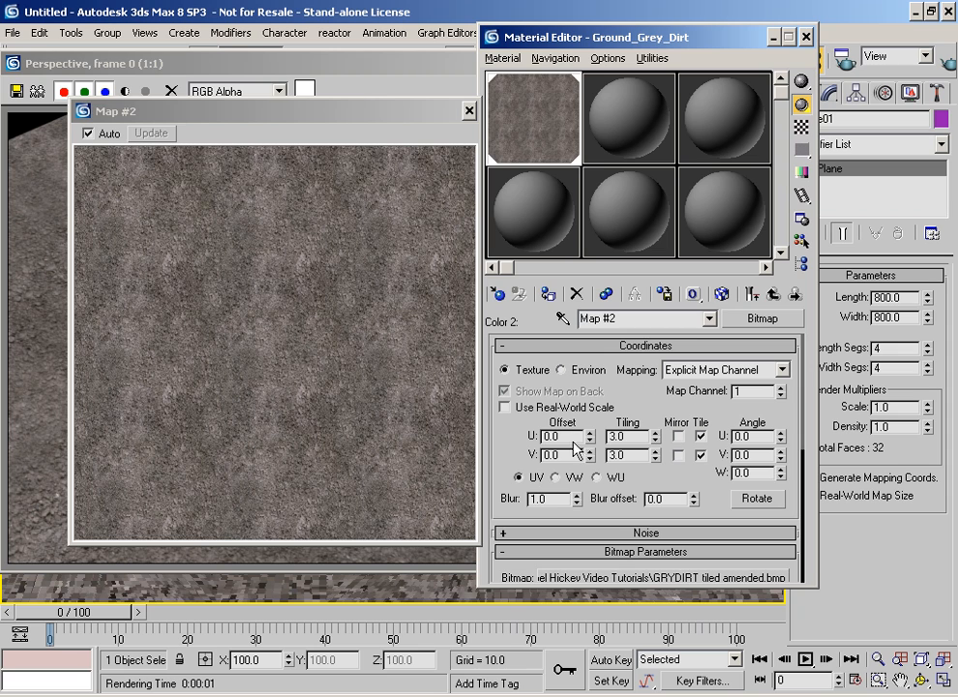
pyautogui.moveTo(588, 436); pyautogui.dragTo(586, 422)
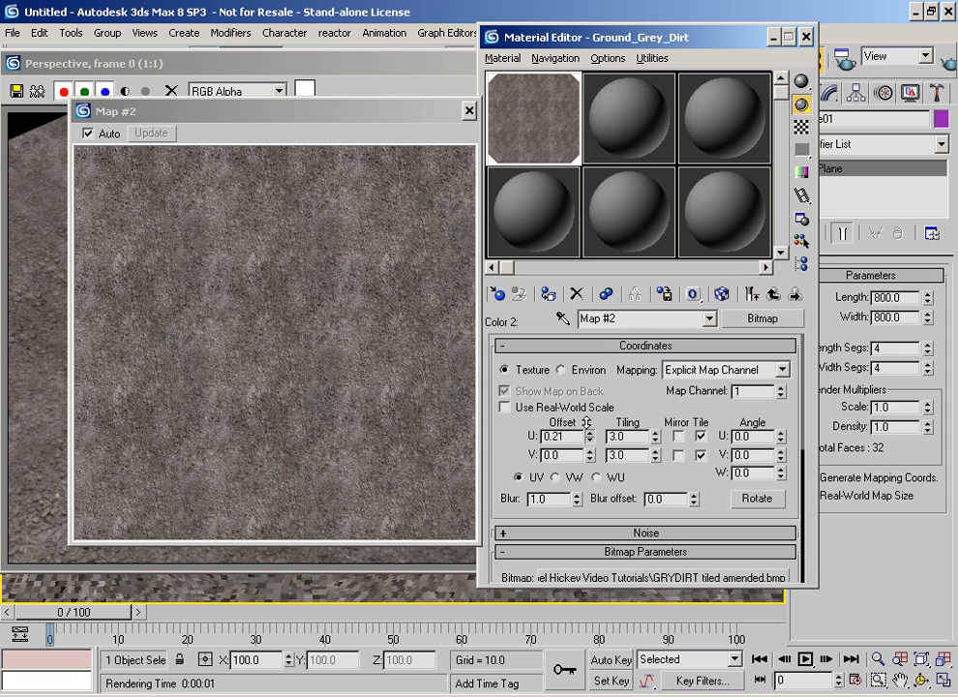
pyautogui.rightClick(585, 423)
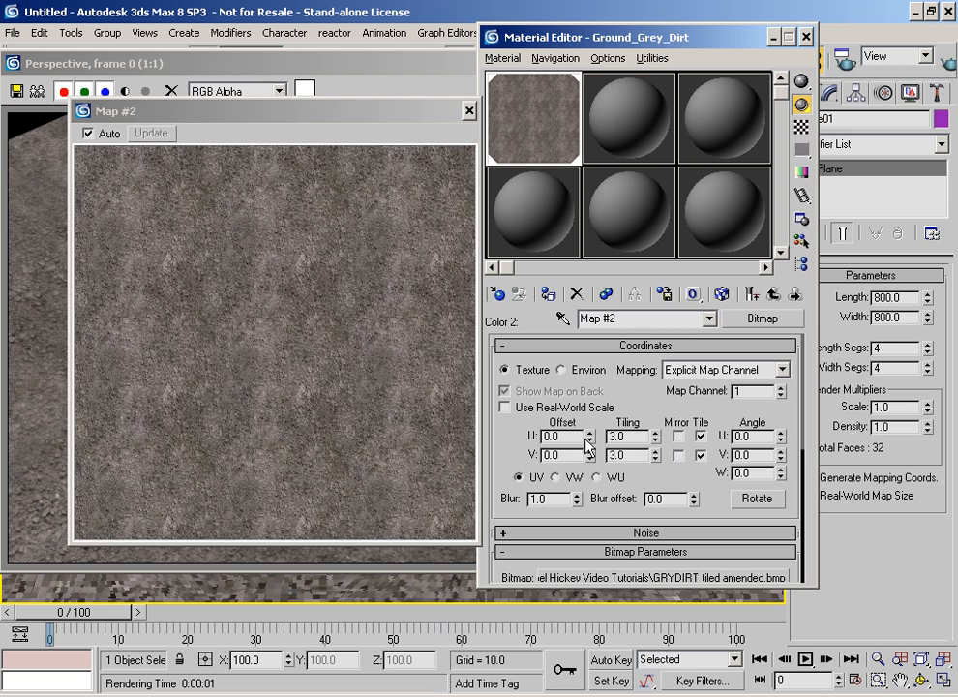
pyautogui.moveTo(592, 444); pyautogui.dragTo(589, 446)
pyautogui.click(942, 58)
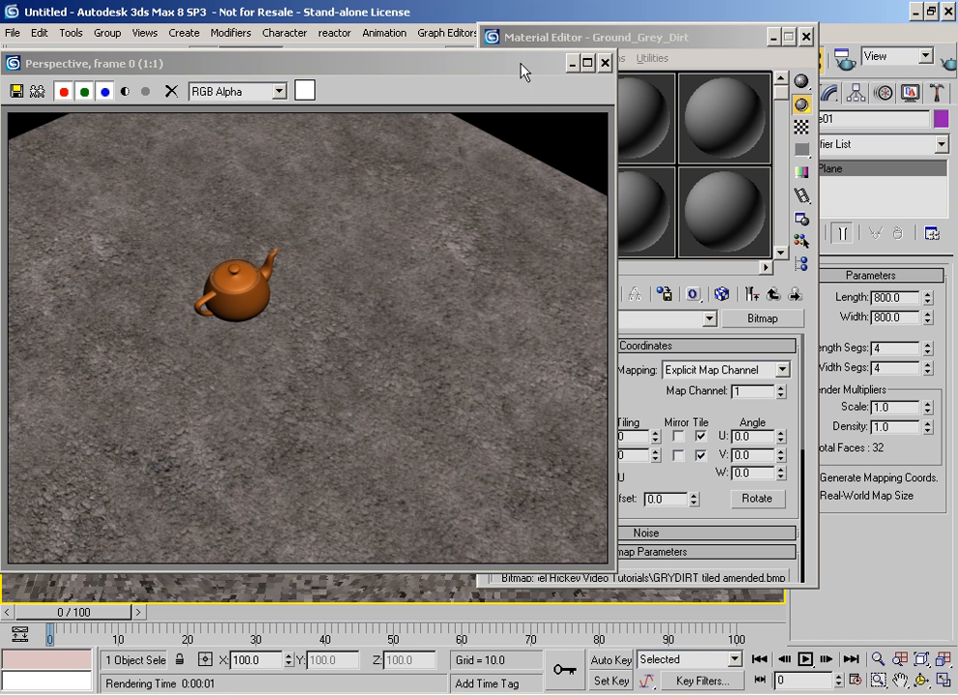
pyautogui.moveTo(371, 65); pyautogui.dragTo(406, 48)
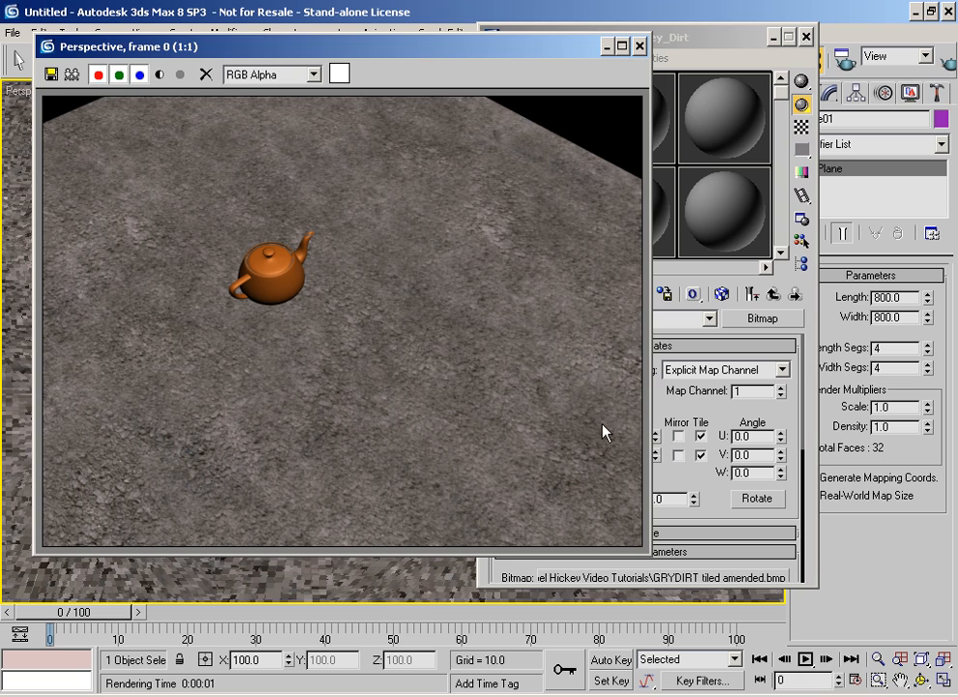
# Step: Close the enlarged Map #2 preview and render the perspective view showing the whole ground plane
pyautogui.moveTo(490, 48); pyautogui.dragTo(730, 110)
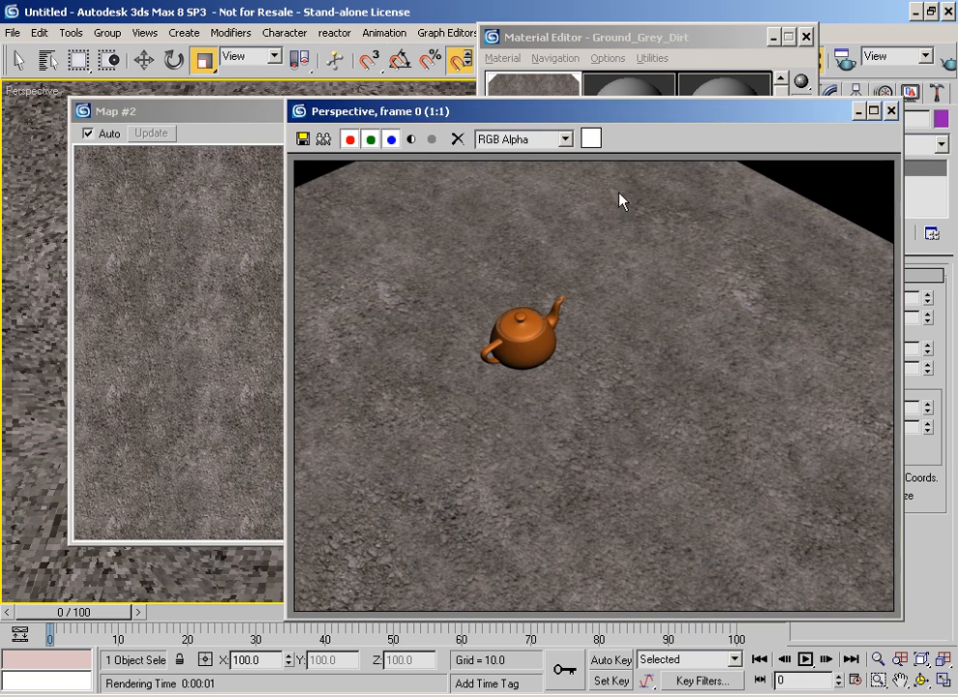
pyautogui.click(150, 133)
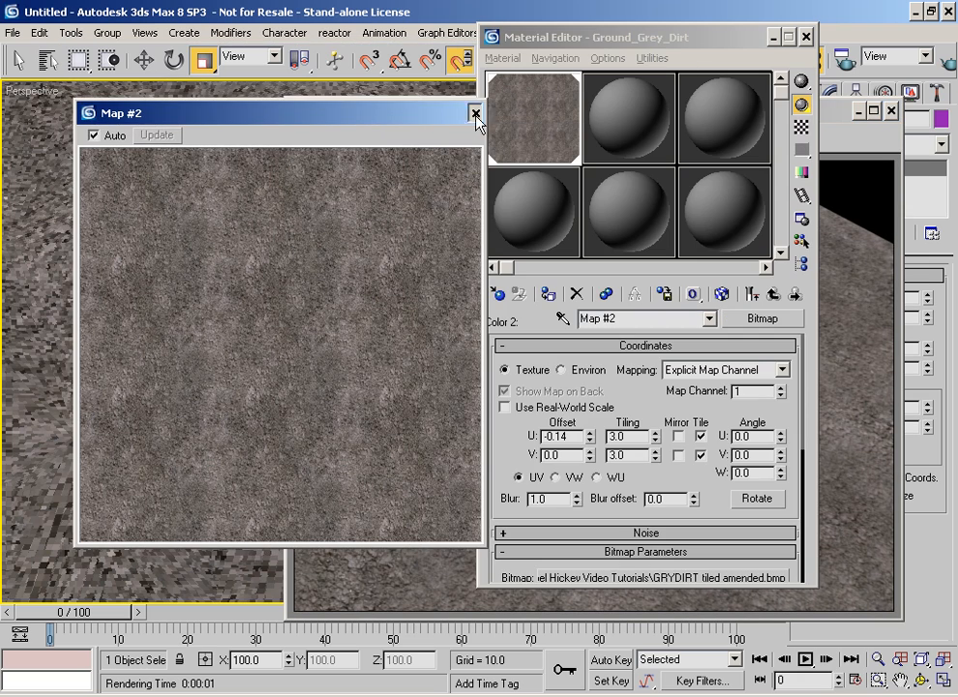
pyautogui.click(475, 113)
pyautogui.scroll(-4, 206, 248)
pyautogui.moveTo(206, 249); pyautogui.dragTo(181, 216, button='middle')
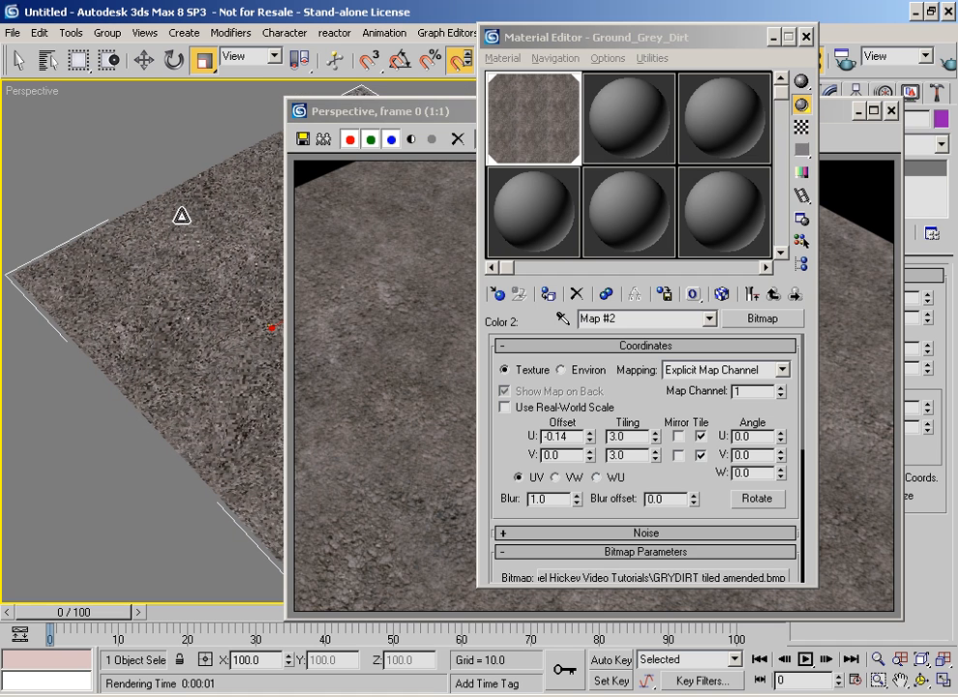
pyautogui.click(948, 63)
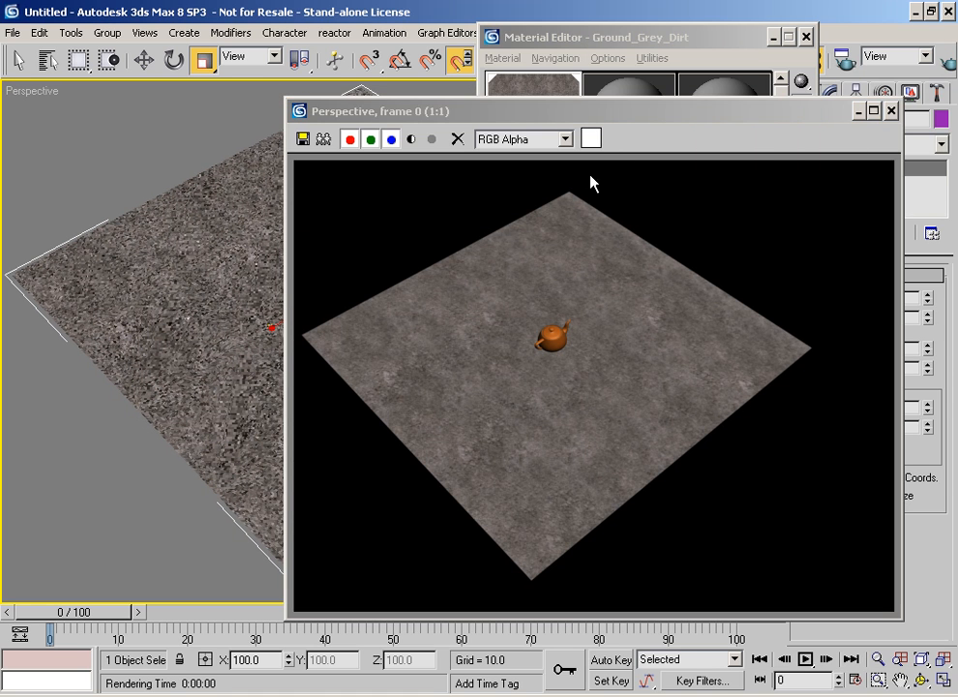
pyautogui.moveTo(578, 110); pyautogui.dragTo(515, 98)
# Step: Compare the offset and tiling settings of the Color #2 and Color #1 dirt bitmaps, returning to the Ground_Grey_Dirt material level
pyautogui.moveTo(566, 37); pyautogui.dragTo(588, 28)
pyautogui.click(791, 284)
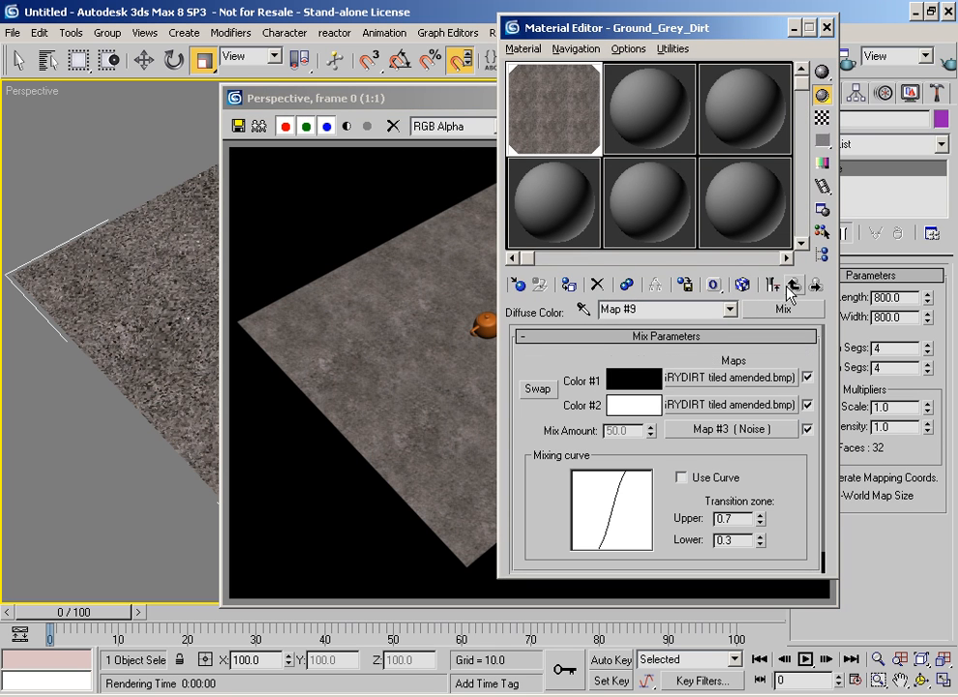
pyautogui.click(735, 404)
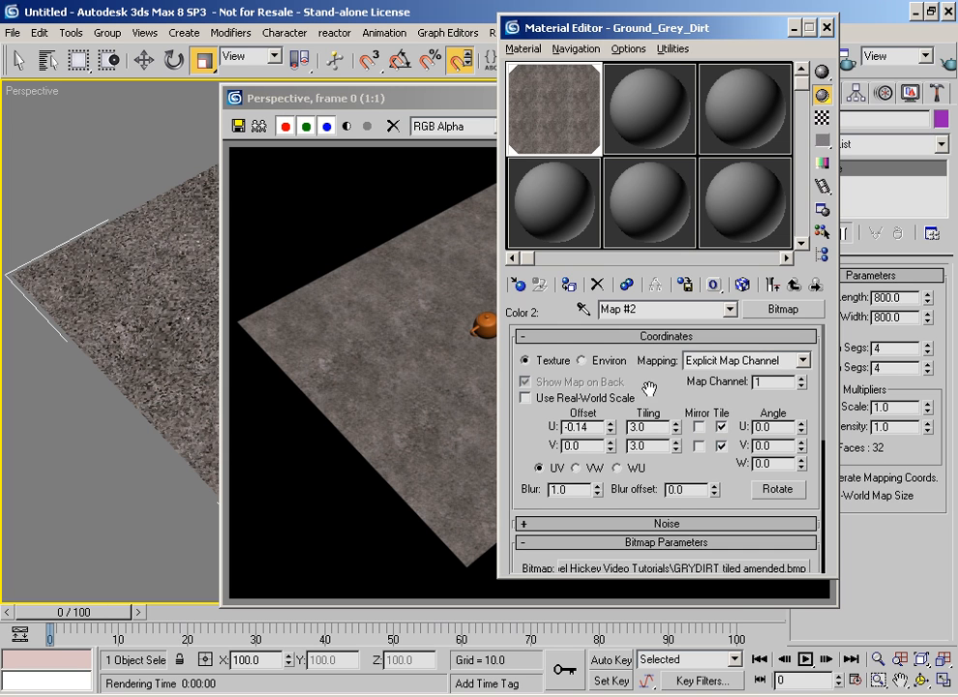
pyautogui.scroll(-2, 700, 368)
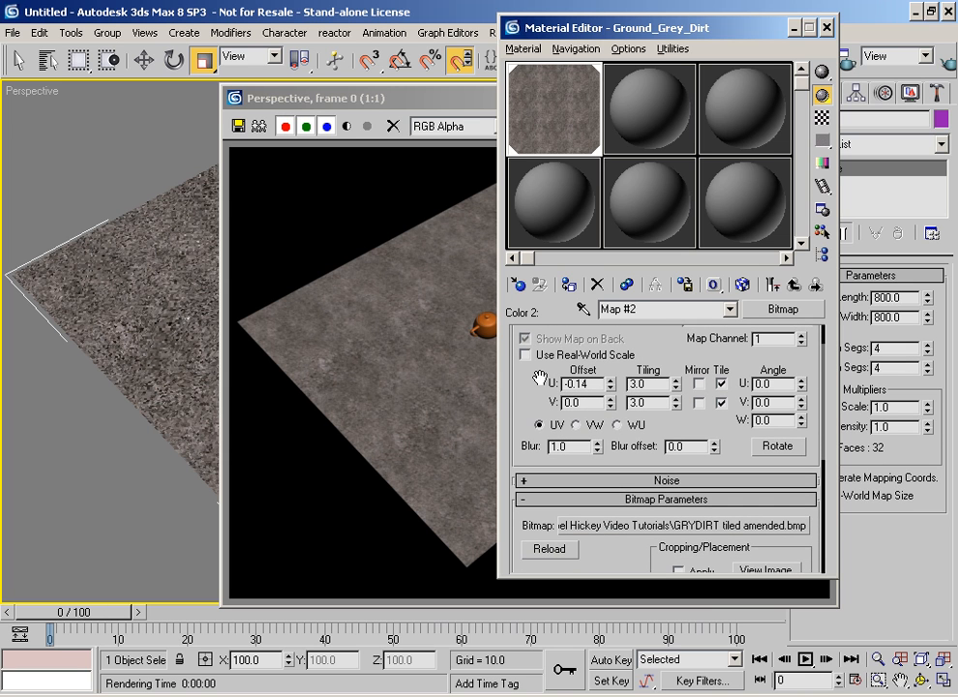
pyautogui.moveTo(593, 383); pyautogui.dragTo(551, 380)
pyautogui.moveTo(649, 385); pyautogui.dragTo(627, 384)
pyautogui.click(794, 284)
pyautogui.click(724, 377)
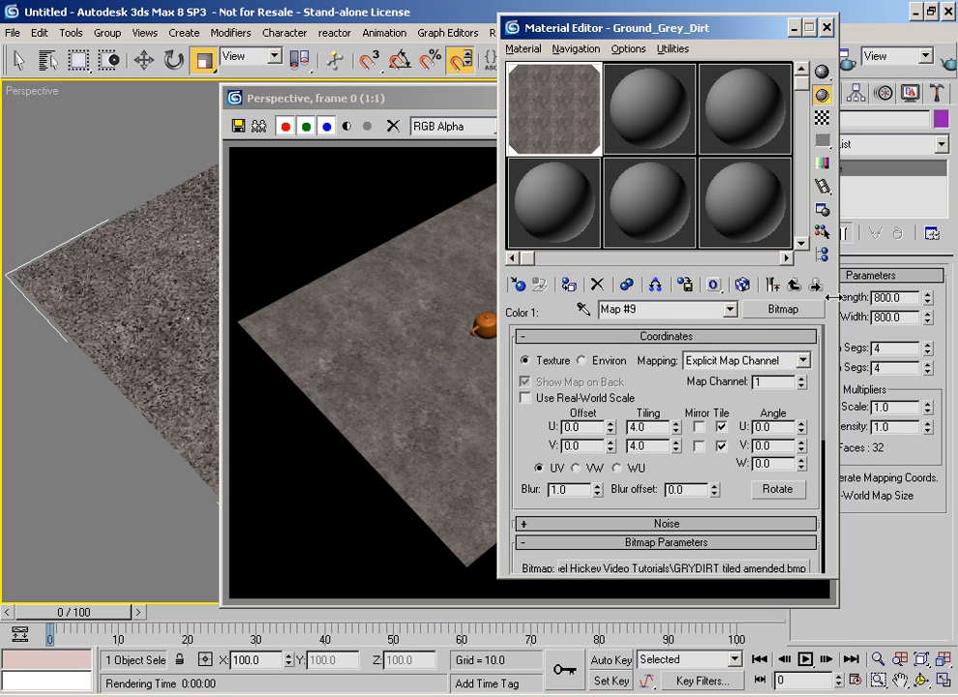
pyautogui.click(793, 283)
pyautogui.click(794, 286)
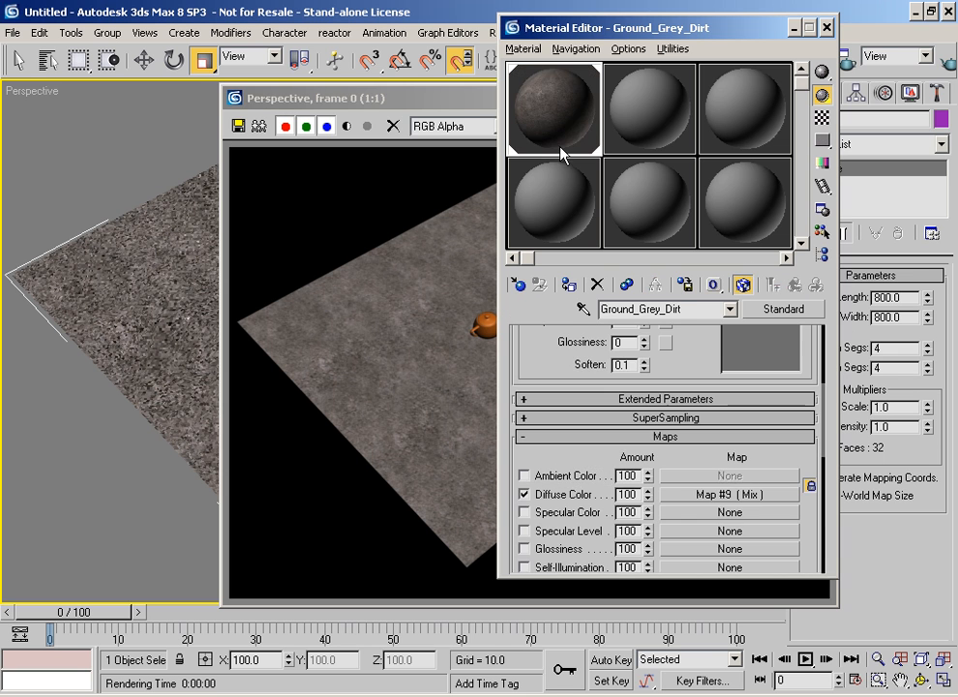
# Step: Examine the rendered ground plane for visible repetition and close the render window
pyautogui.moveTo(444, 102); pyautogui.dragTo(241, 94)
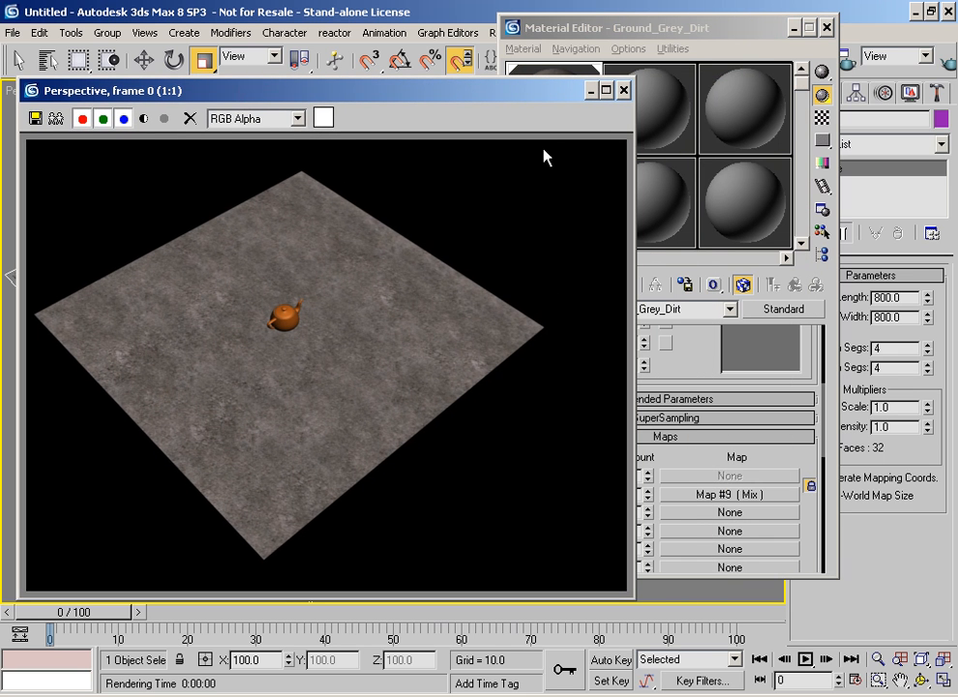
pyautogui.moveTo(539, 94)
pyautogui.mouseDown()
pyautogui.moveTo(523, 95)
pyautogui.moveTo(549, 98)
pyautogui.mouseUp()
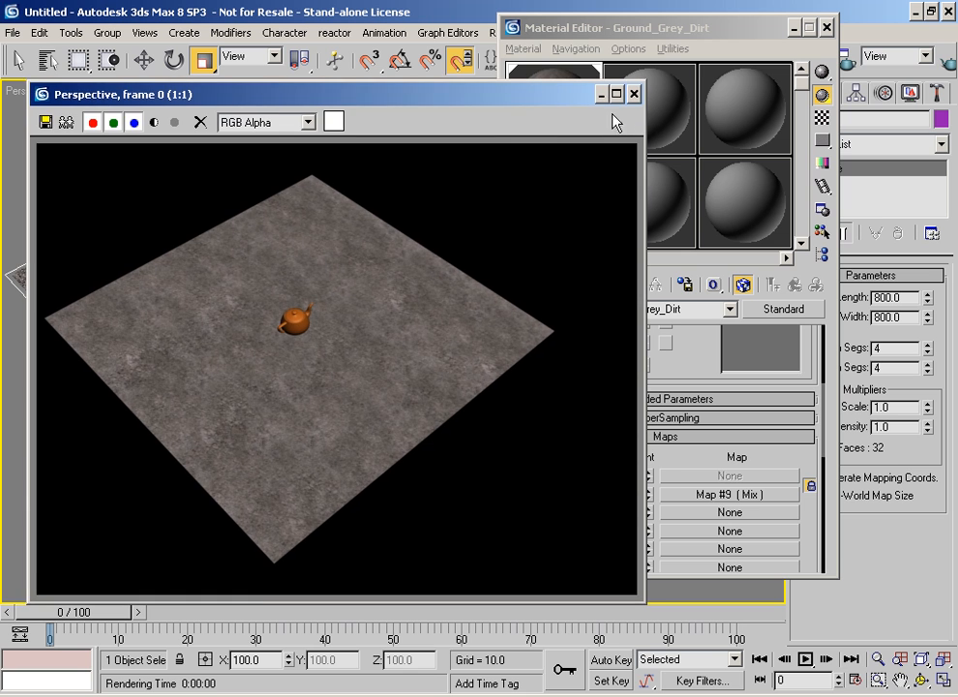
pyautogui.click(634, 94)
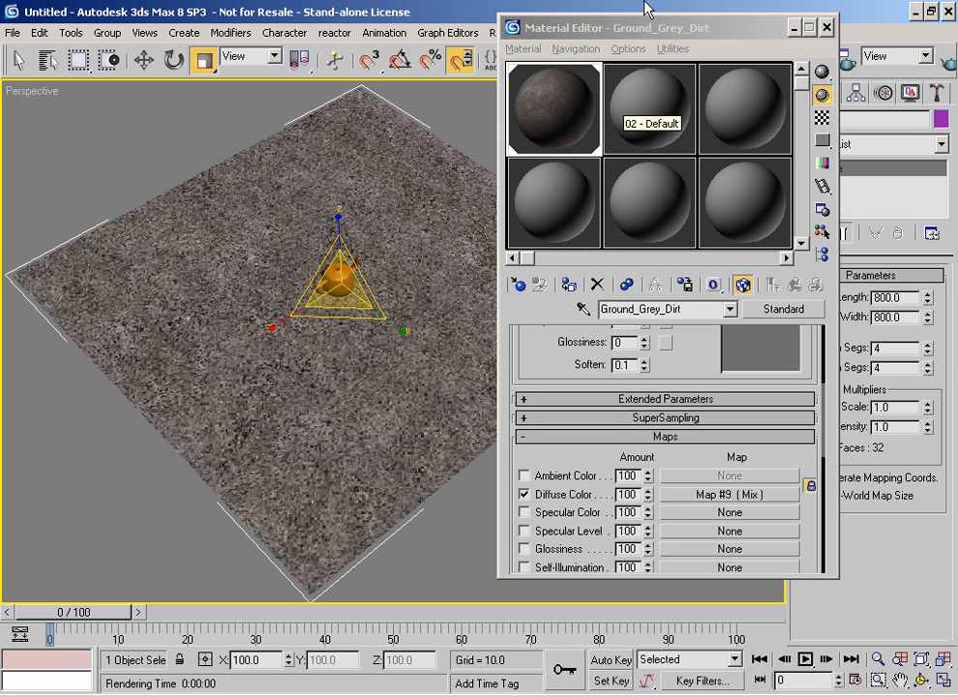
# Step: Copy the Diffuse Color Mix map onto the Bump slot of Ground_Grey_Dirt as an instance, replacing the dirt bitmap
pyautogui.moveTo(703, 356); pyautogui.dragTo(687, 423)
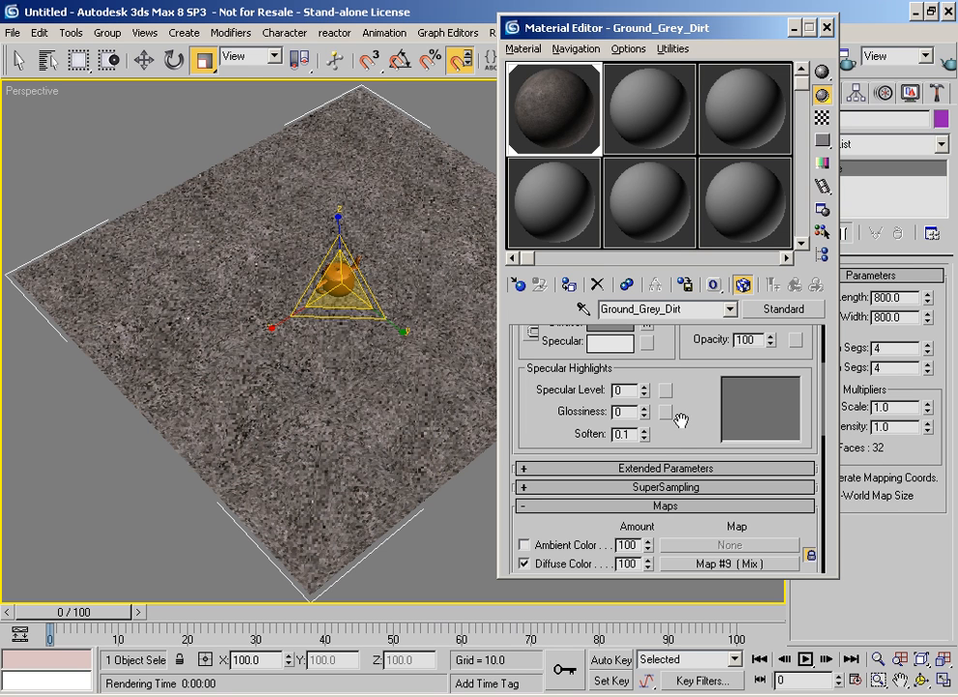
pyautogui.moveTo(682, 427); pyautogui.dragTo(676, 368)
pyautogui.moveTo(325, 334); pyautogui.dragTo(322, 341, button='middle')
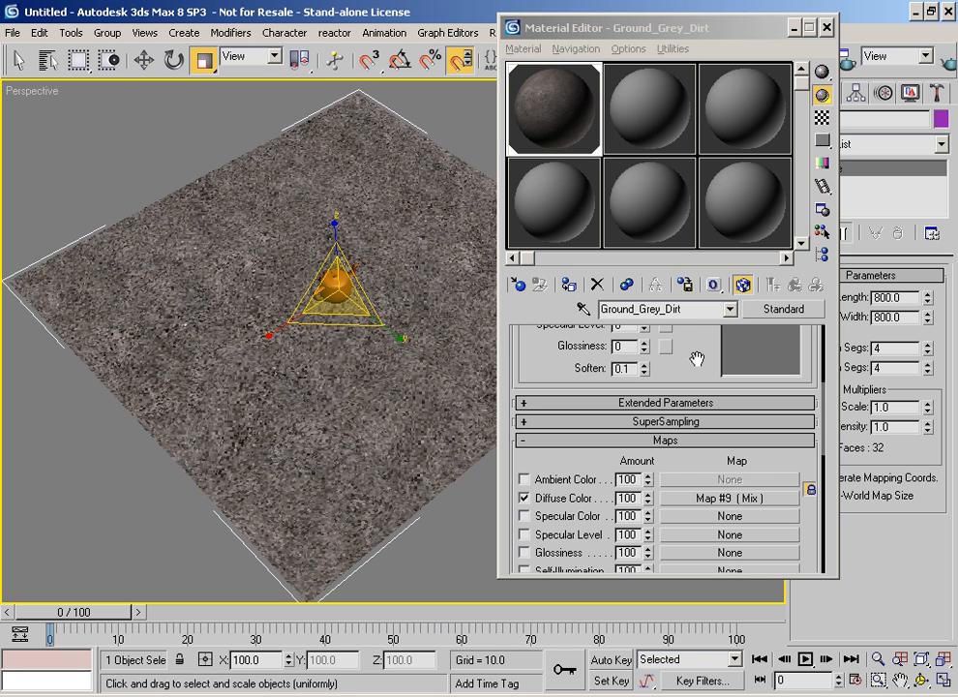
pyautogui.moveTo(694, 374); pyautogui.dragTo(678, 291)
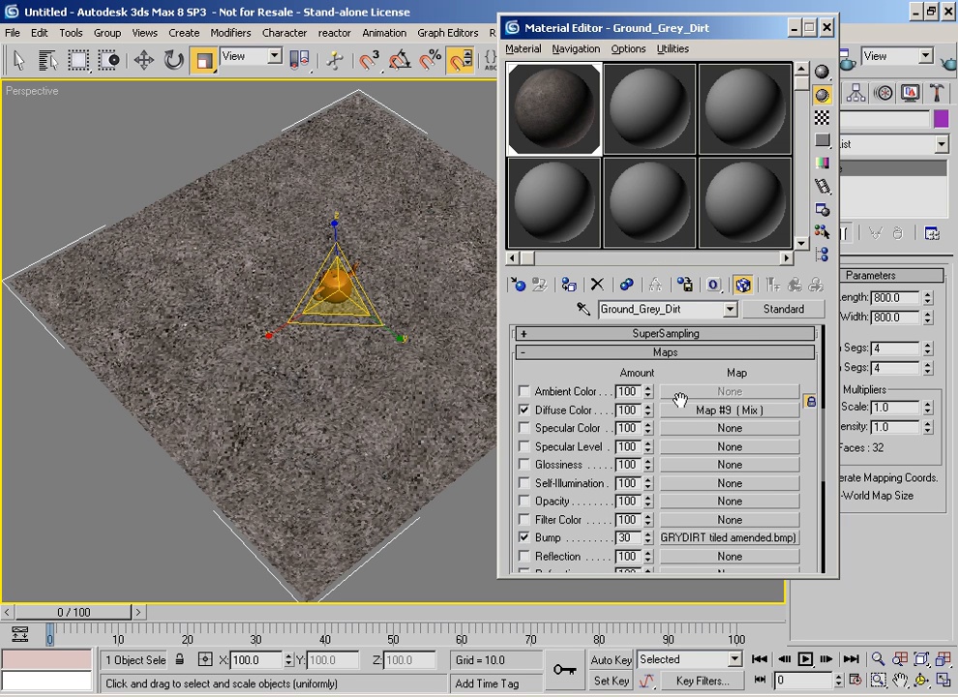
pyautogui.moveTo(695, 415); pyautogui.dragTo(724, 538)
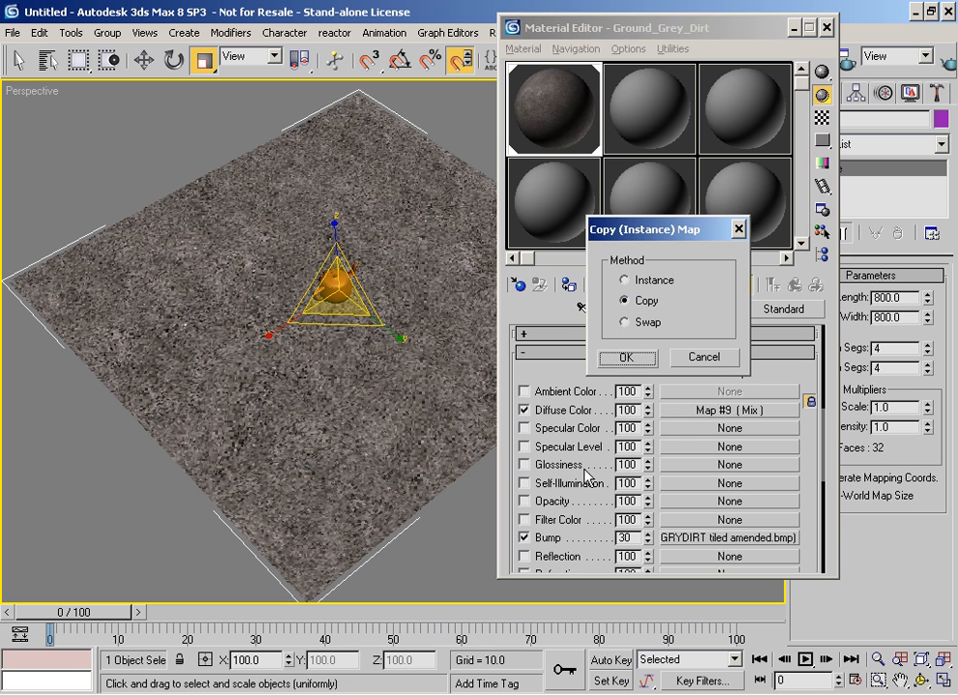
pyautogui.click(625, 280)
pyautogui.click(626, 357)
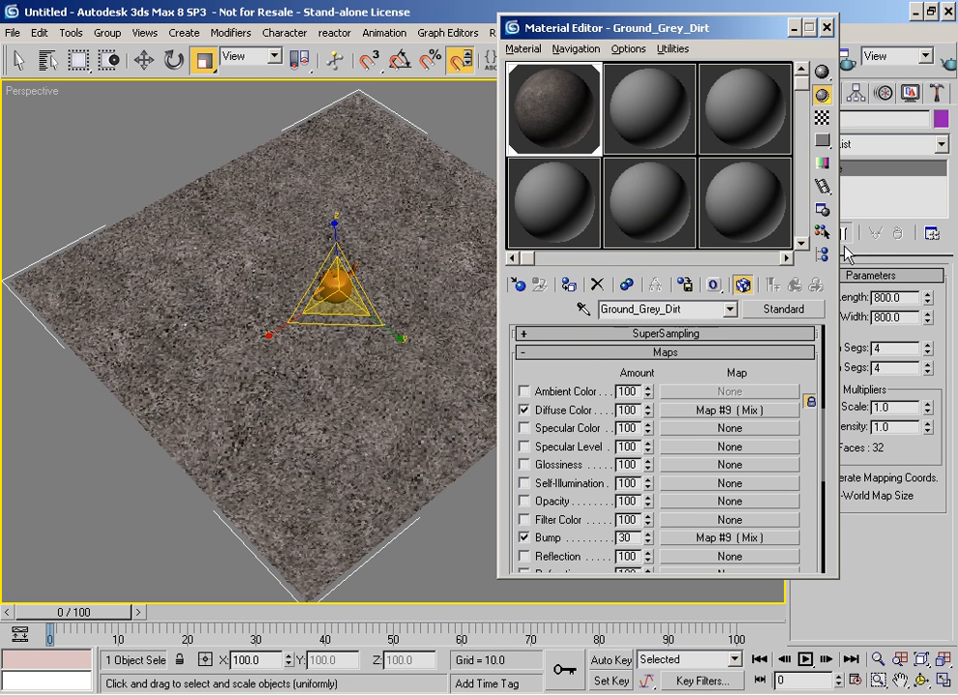
# Step: Render the whole ground plane to check it with the Mix map in the Bump slot
pyautogui.click(946, 60)
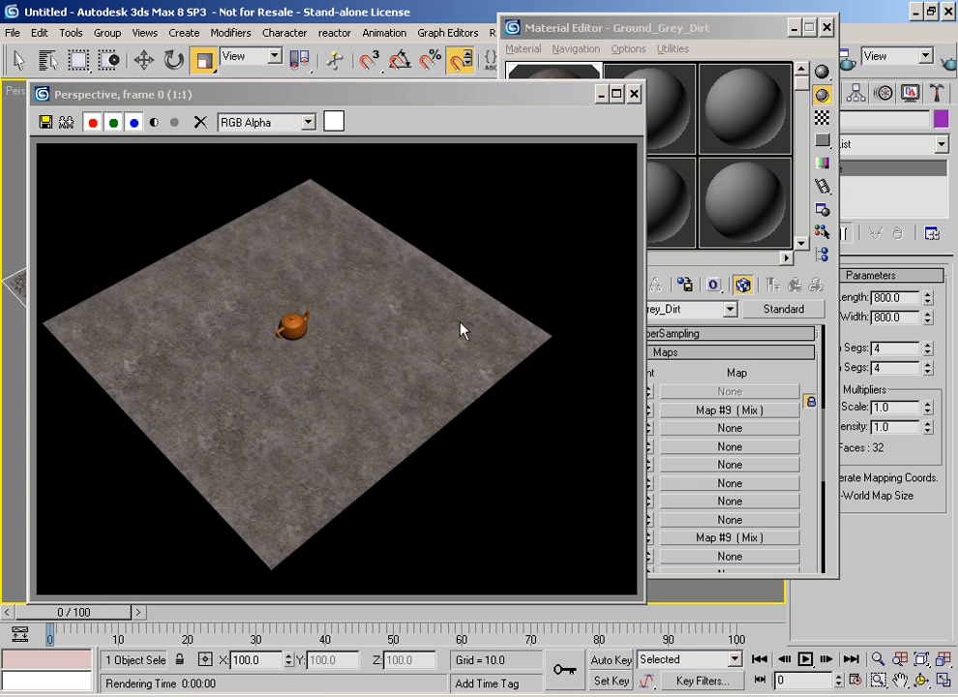
pyautogui.moveTo(405, 94); pyautogui.dragTo(480, 496)
pyautogui.moveTo(717, 377); pyautogui.dragTo(717, 348)
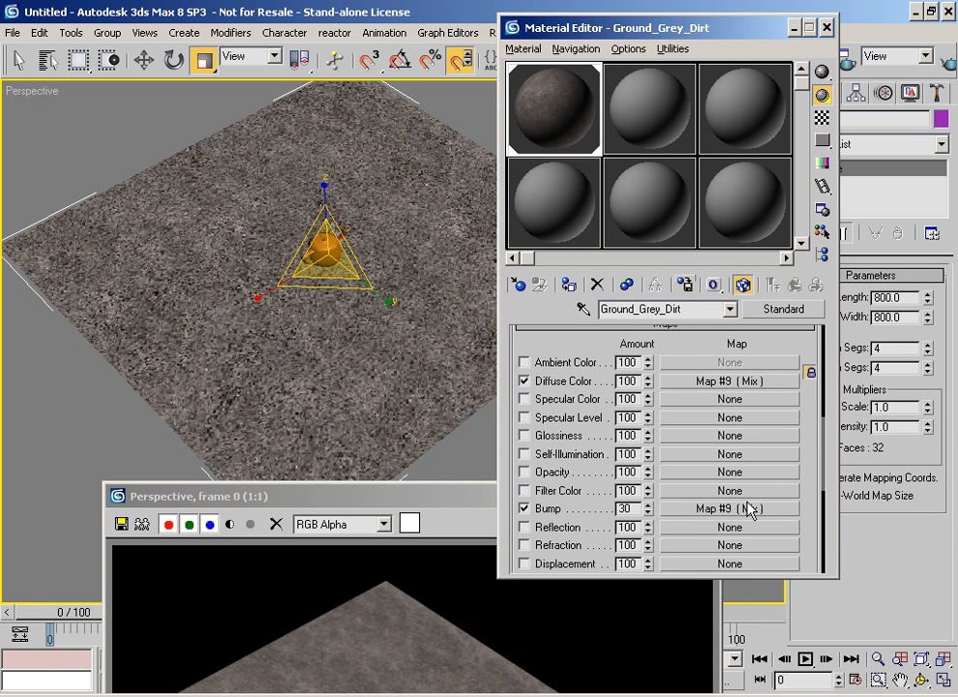
# Step: Render a closer perspective view of the ground around the teapot to examine the bump and colour mix
pyautogui.moveTo(328, 313); pyautogui.dragTo(399, 364, button='middle')
pyautogui.scroll(3, 334, 338)
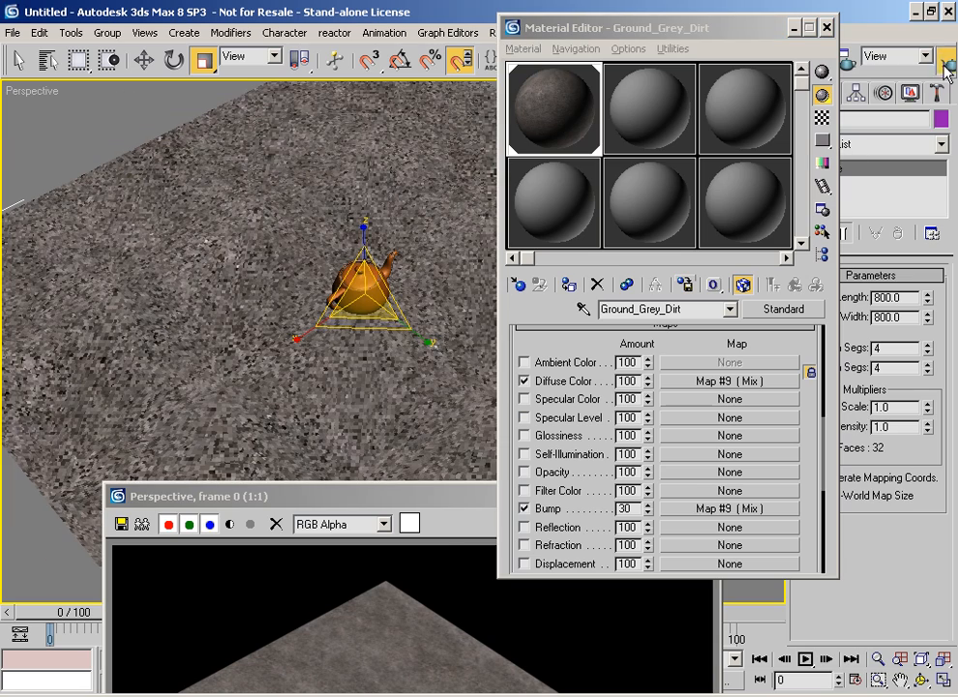
pyautogui.hotkey('shift', 'q')
pyautogui.moveTo(380, 498); pyautogui.dragTo(349, 221)
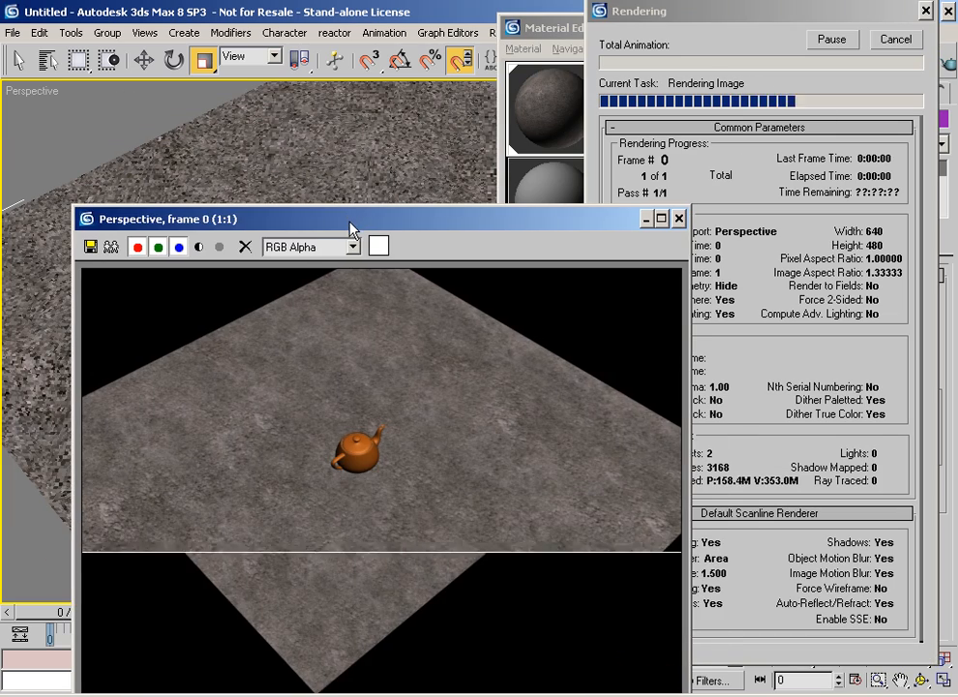
pyautogui.moveTo(564, 208); pyautogui.dragTo(553, 130)
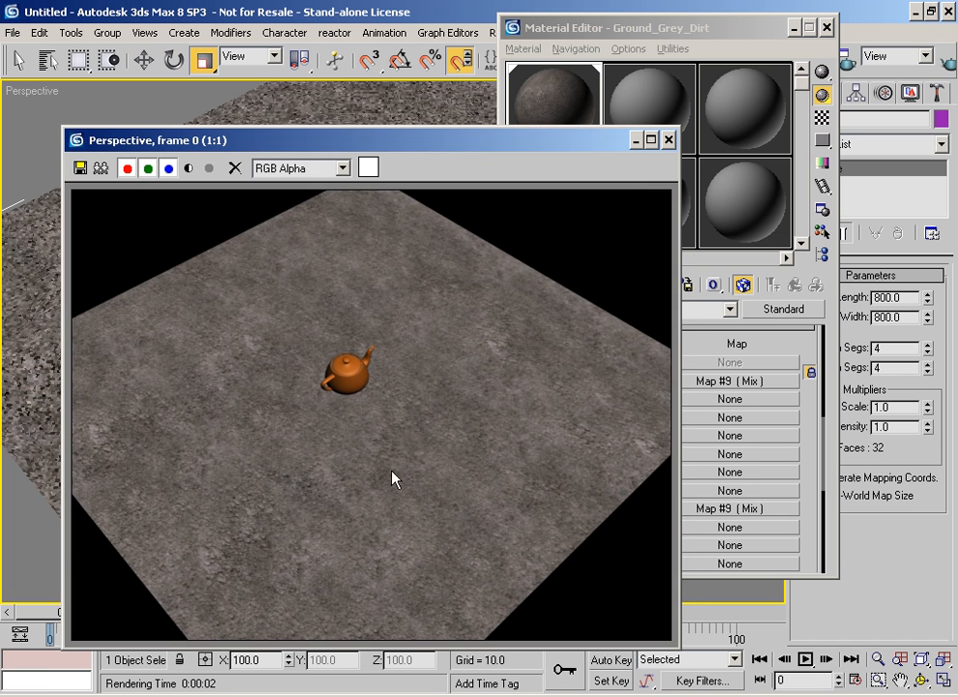
pyautogui.moveTo(426, 141); pyautogui.dragTo(407, 108)
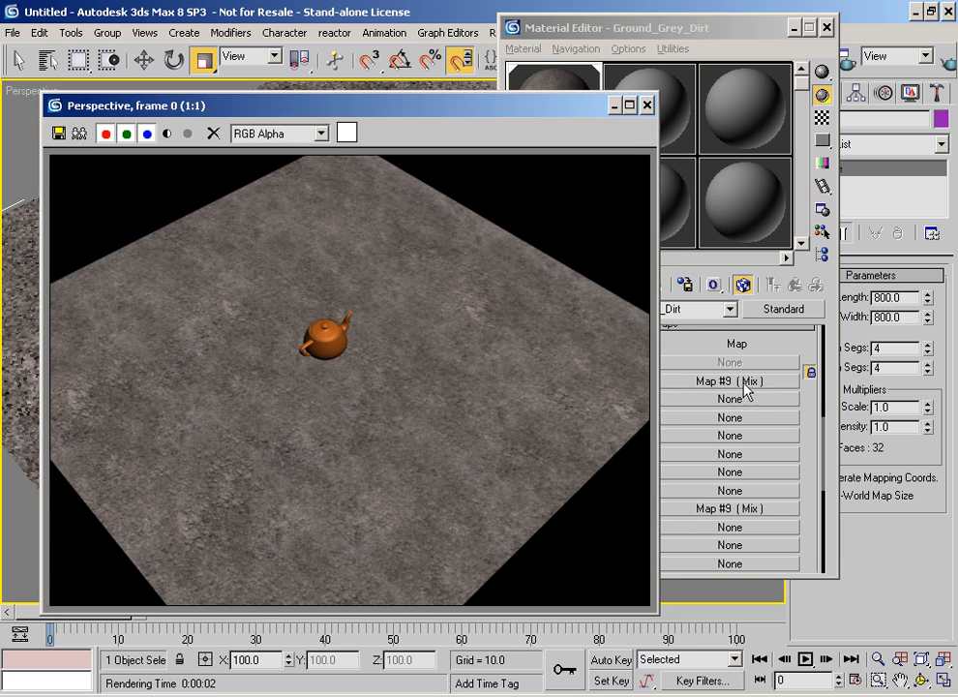
# Step: Replace the Diffuse Color Mix with a new Mix map, keeping the old map as a sub-map, and return to the material level
pyautogui.click(743, 381)
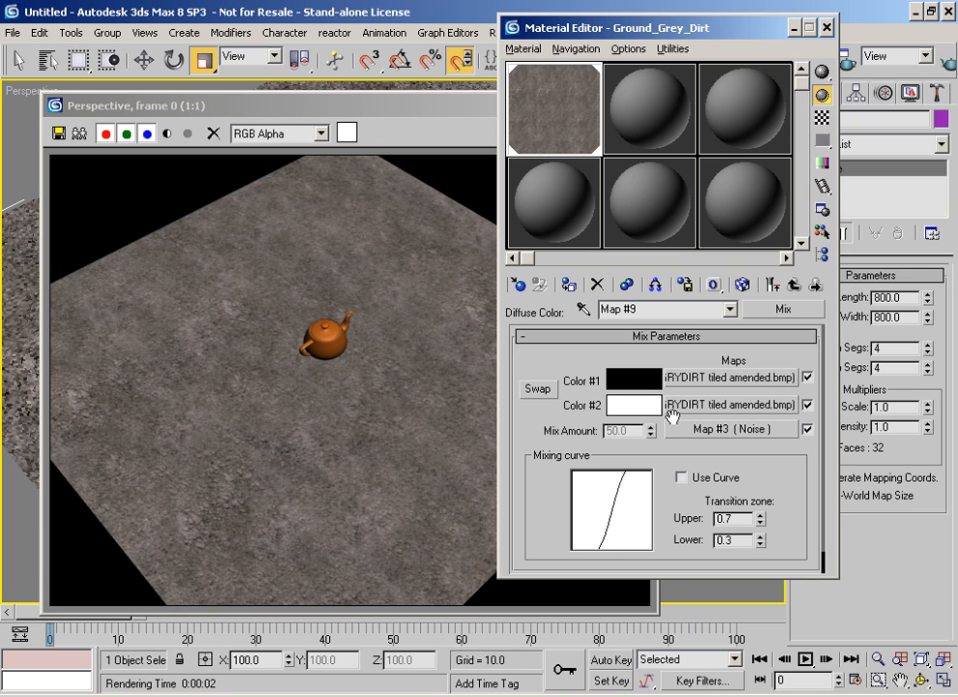
pyautogui.click(784, 312)
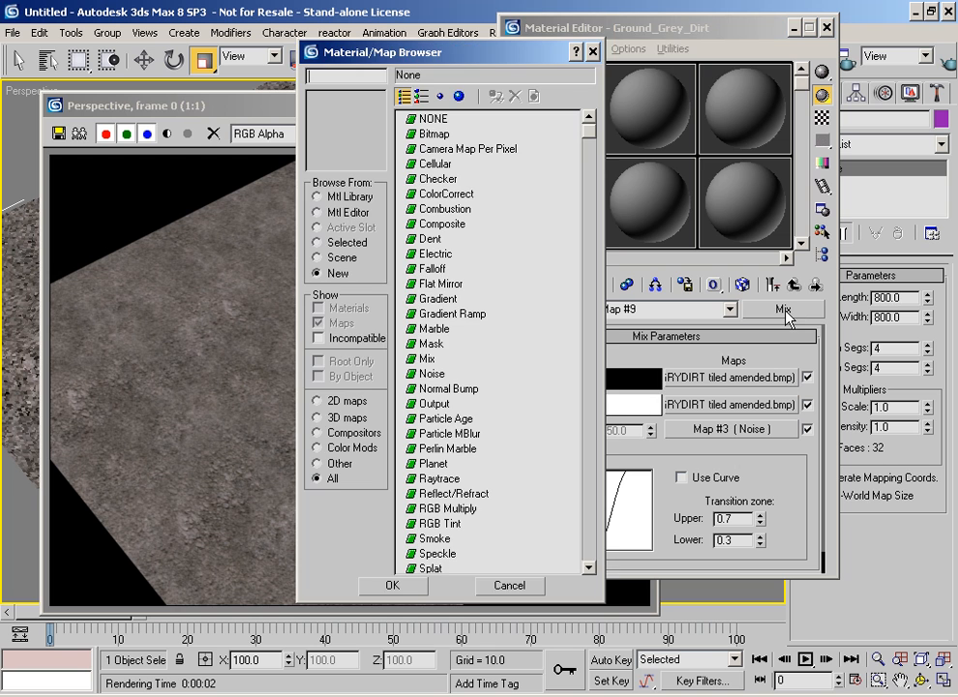
pyautogui.doubleClick(426, 359)
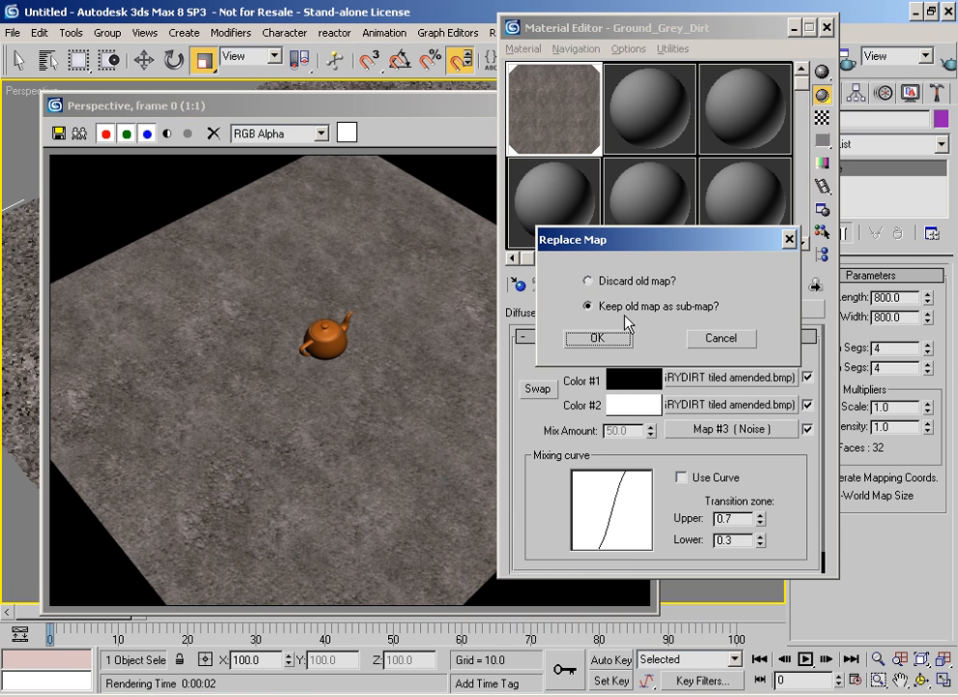
pyautogui.click(598, 338)
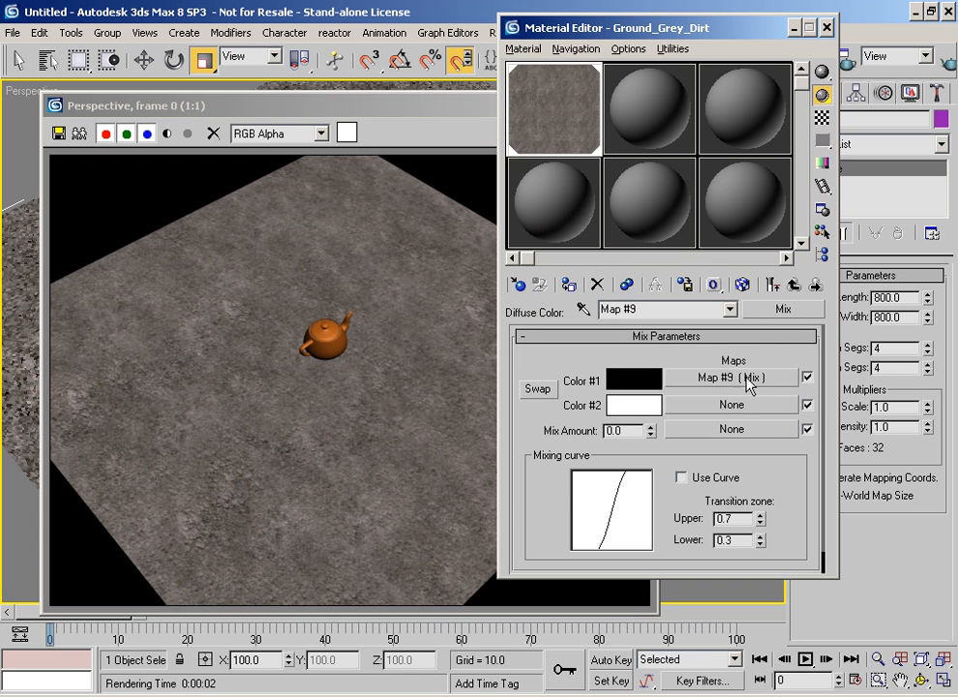
pyautogui.click(794, 288)
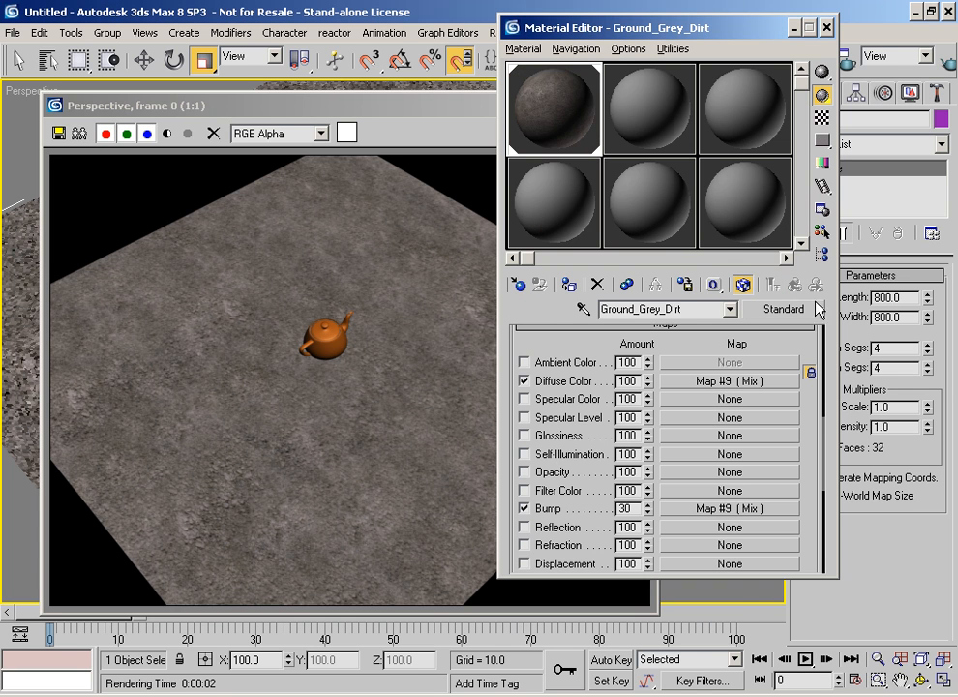
# Step: Open the Material/Map Navigator, show the material tree as a list with icons, and select the Diffuse Color Mix
pyautogui.click(821, 254)
pyautogui.moveTo(562, 123); pyautogui.dragTo(188, 73)
pyautogui.click(143, 116)
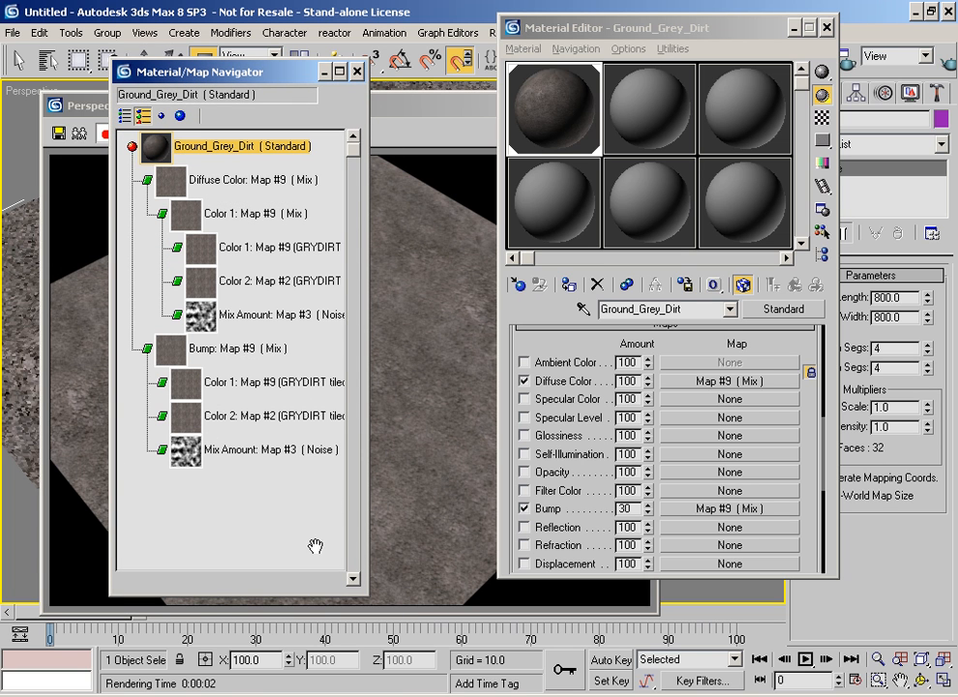
pyautogui.click(228, 184)
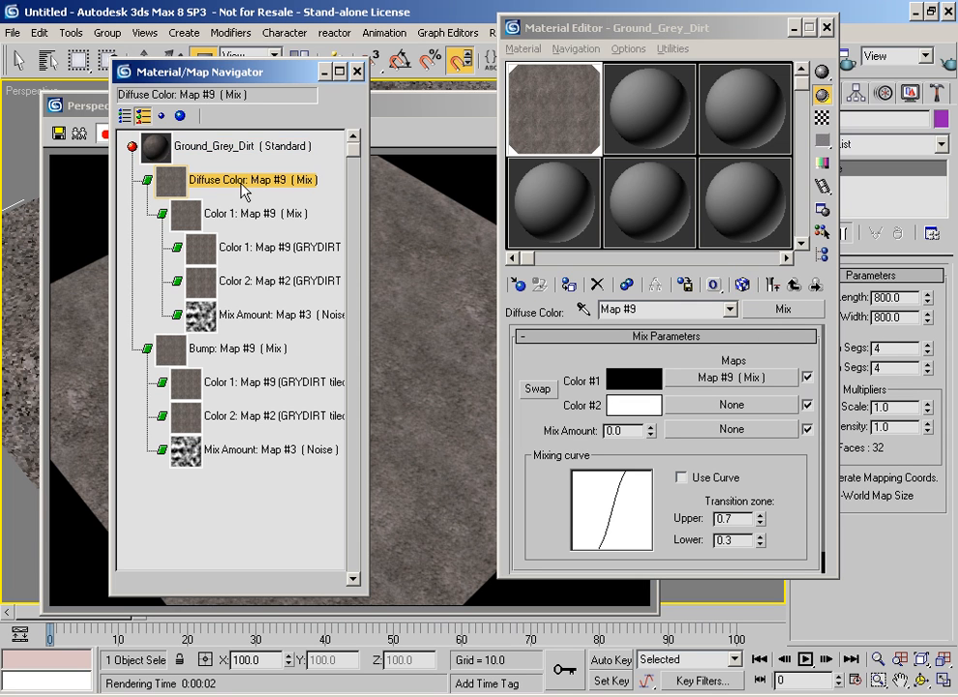
# Step: Rename the Mix map nested in Color 1 of the Diffuse Color map as "dirt mix"
pyautogui.click(245, 215)
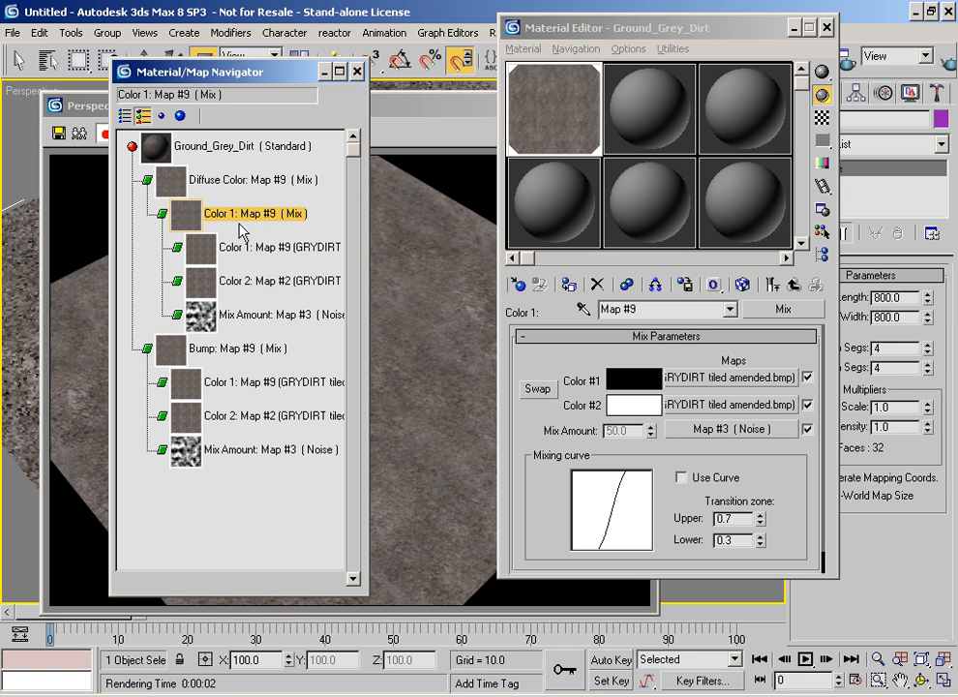
pyautogui.click(794, 283)
pyautogui.click(714, 380)
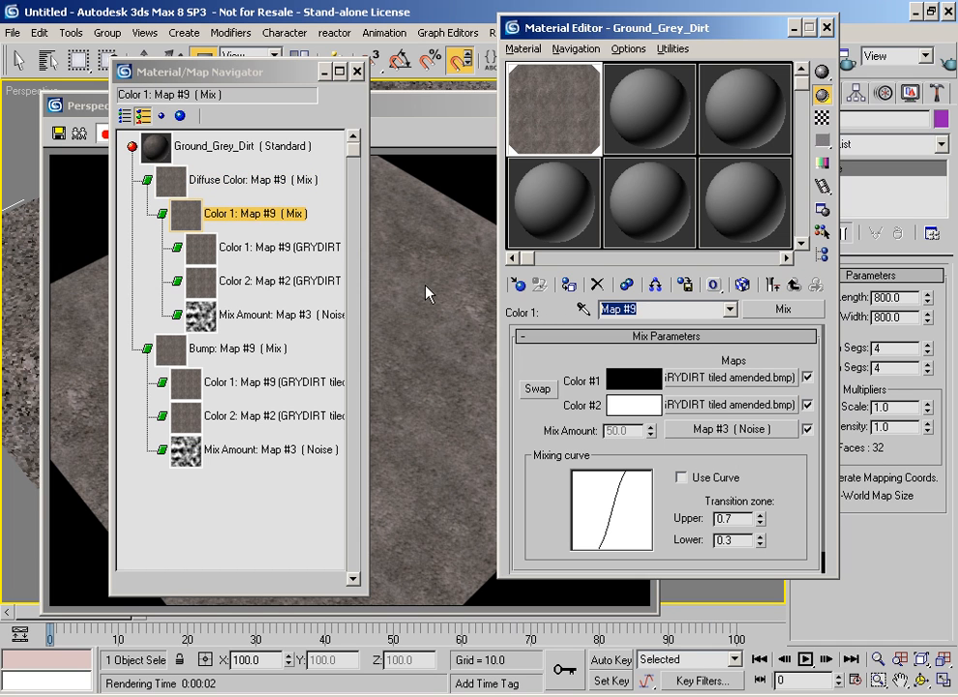
pyautogui.write('dirt mix')
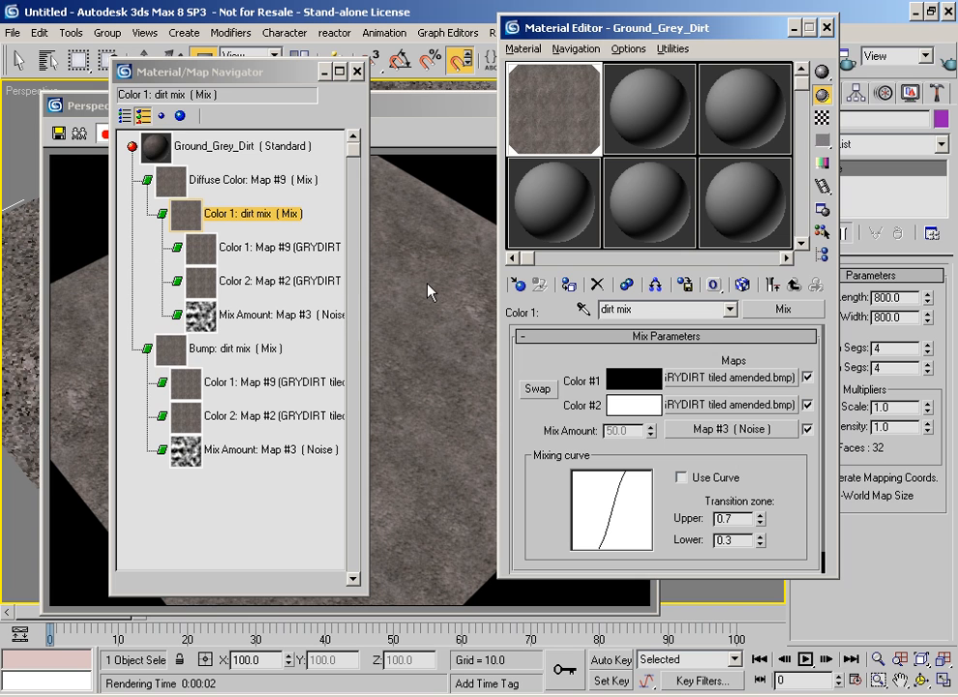
# Step: Add a Bitmap map to Color #2 of the Diffuse Color Mix and browse to the maps\Ground folder
pyautogui.click(795, 285)
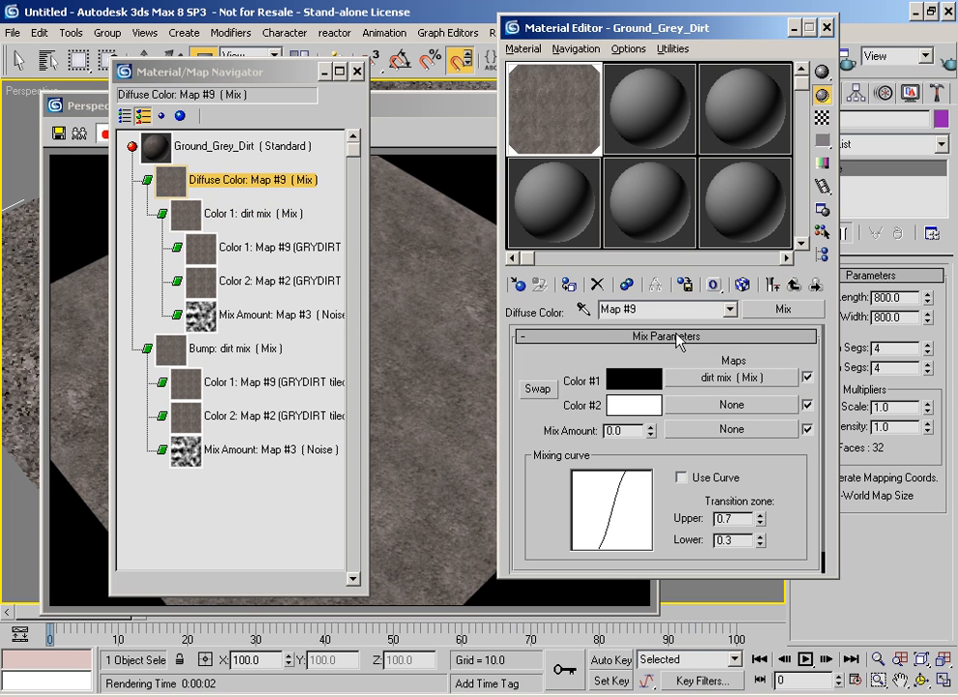
pyautogui.click(708, 404)
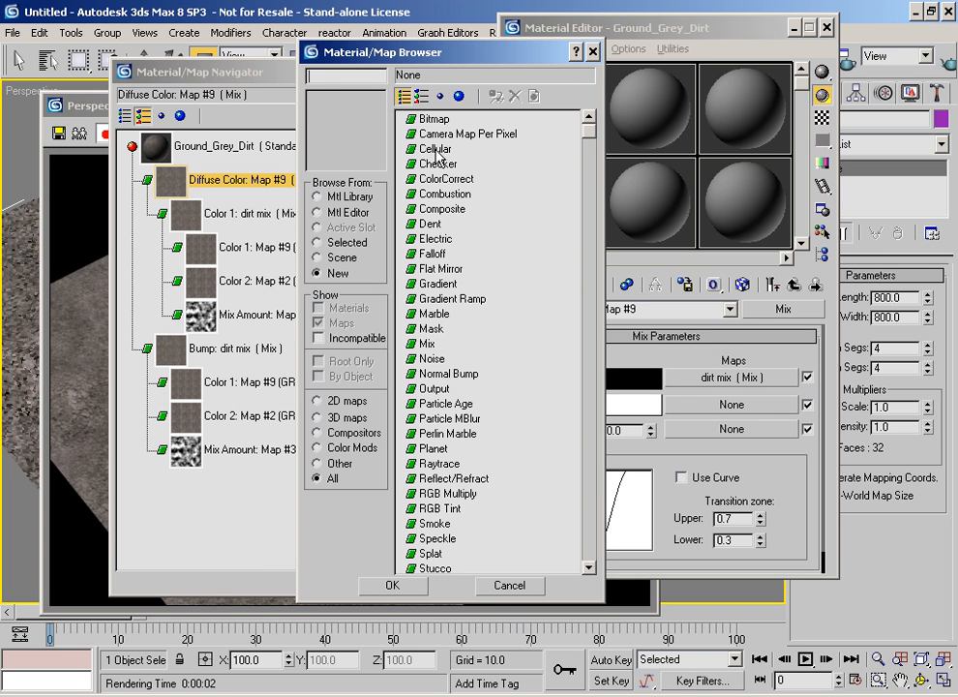
pyautogui.doubleClick(433, 119)
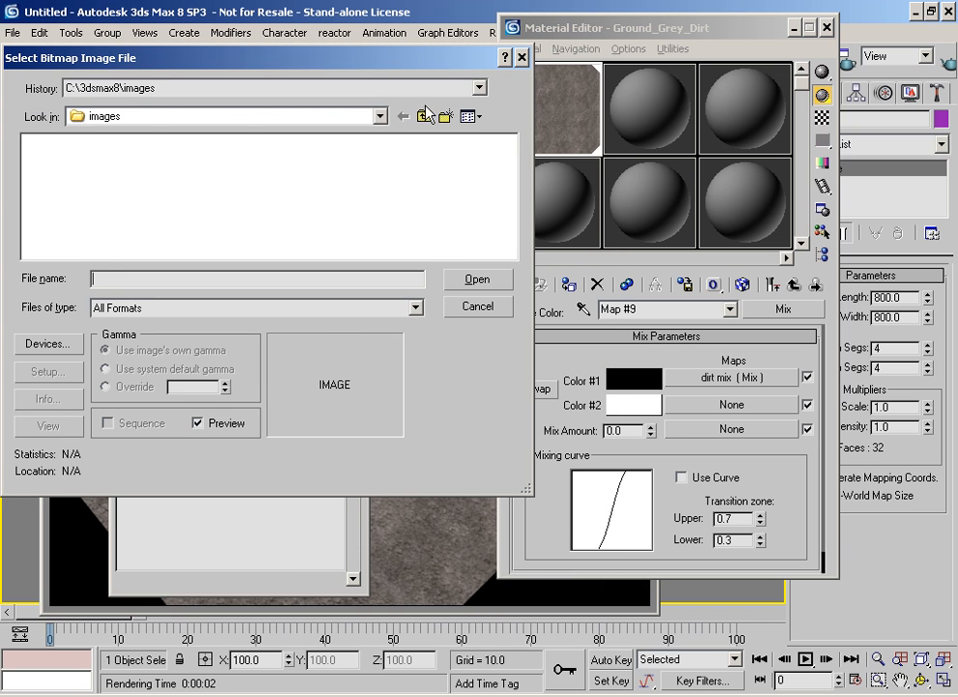
pyautogui.click(424, 117)
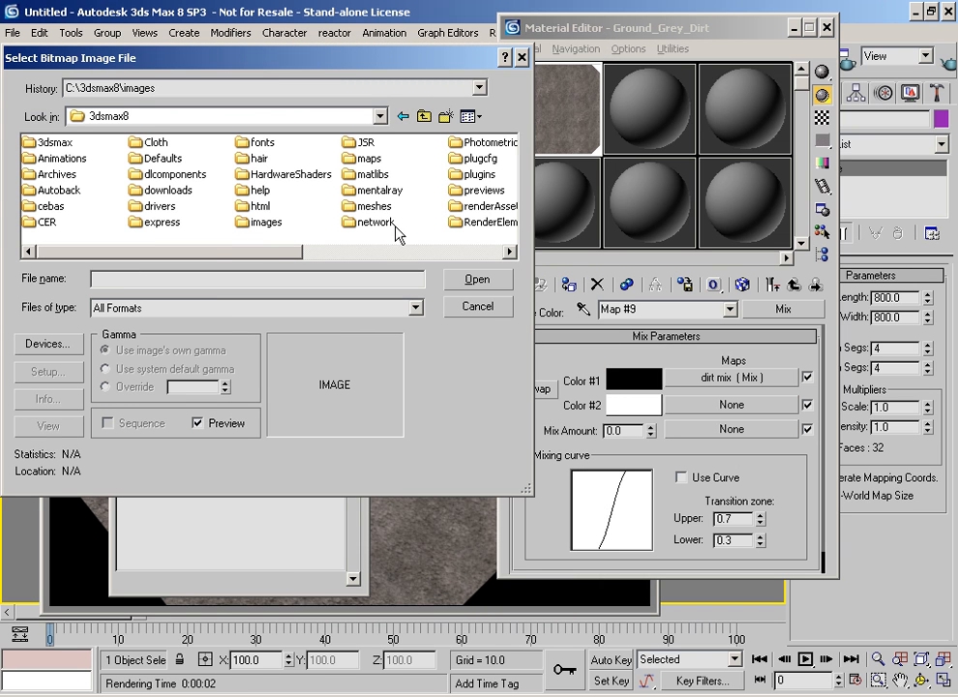
pyautogui.doubleClick(368, 159)
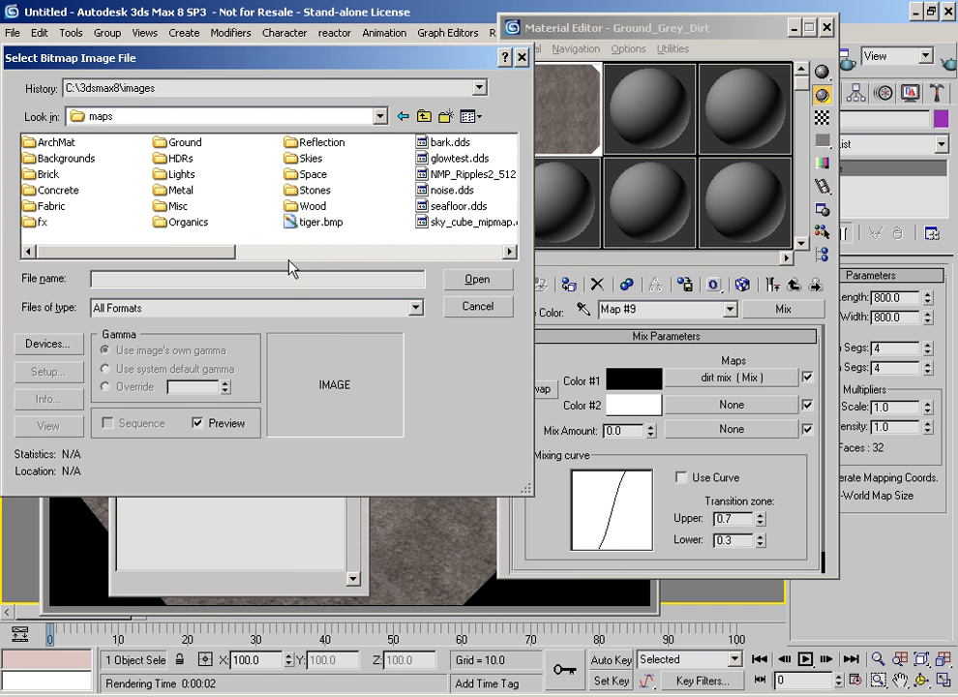
pyautogui.doubleClick(174, 142)
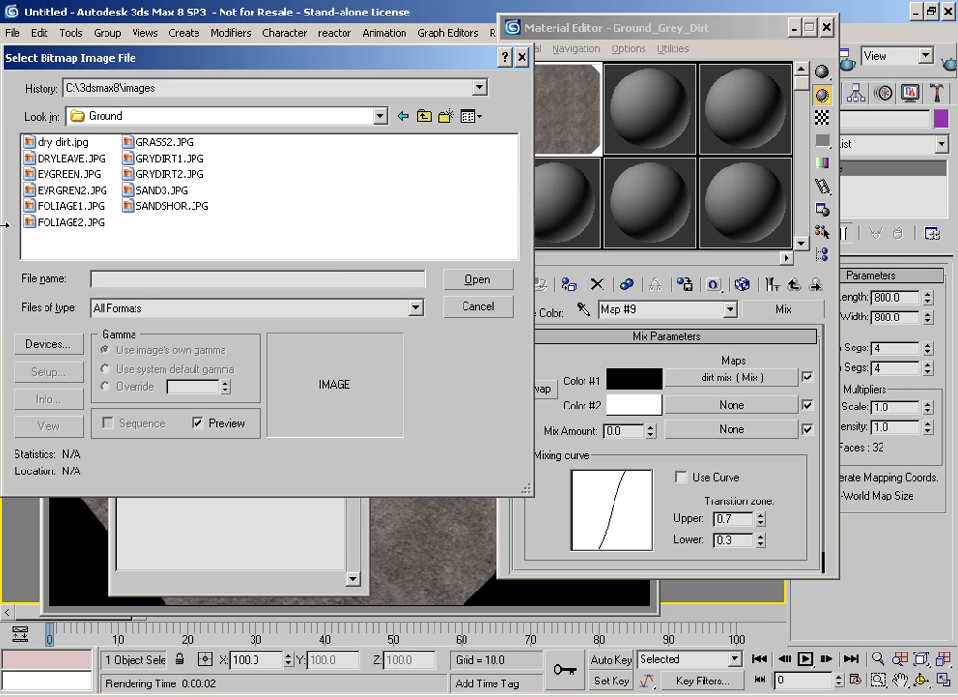
# Step: Preview the ground textures, load GRASS2.JPG as the Color #2 bitmap, and return to the Diffuse Color Mix level
pyautogui.click(162, 144)
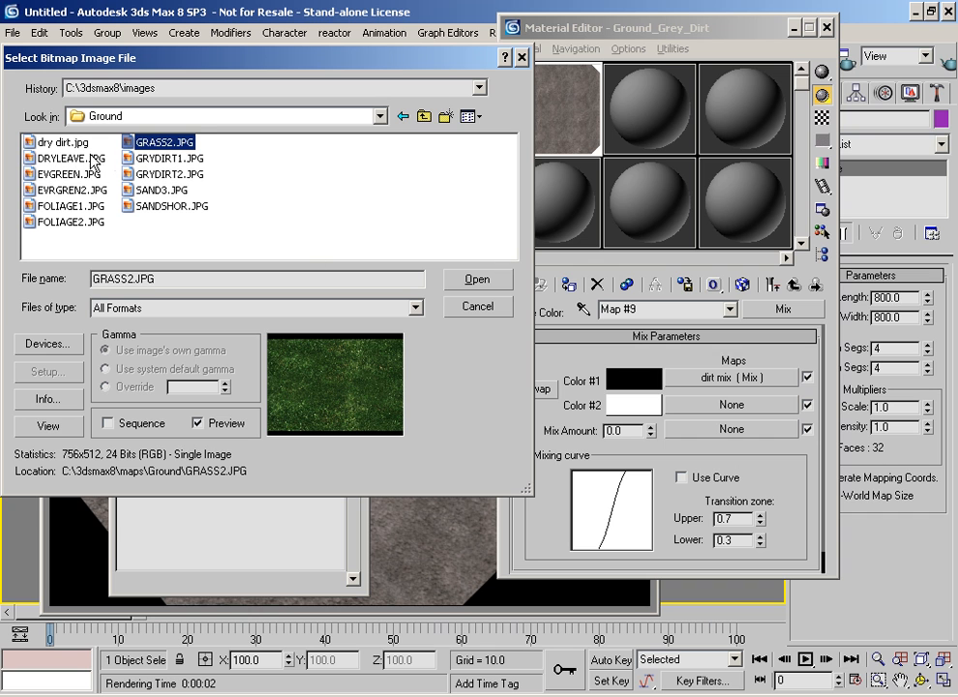
pyautogui.click(68, 158)
pyautogui.click(68, 190)
pyautogui.click(64, 207)
pyautogui.click(56, 222)
pyautogui.click(169, 206)
pyautogui.click(165, 175)
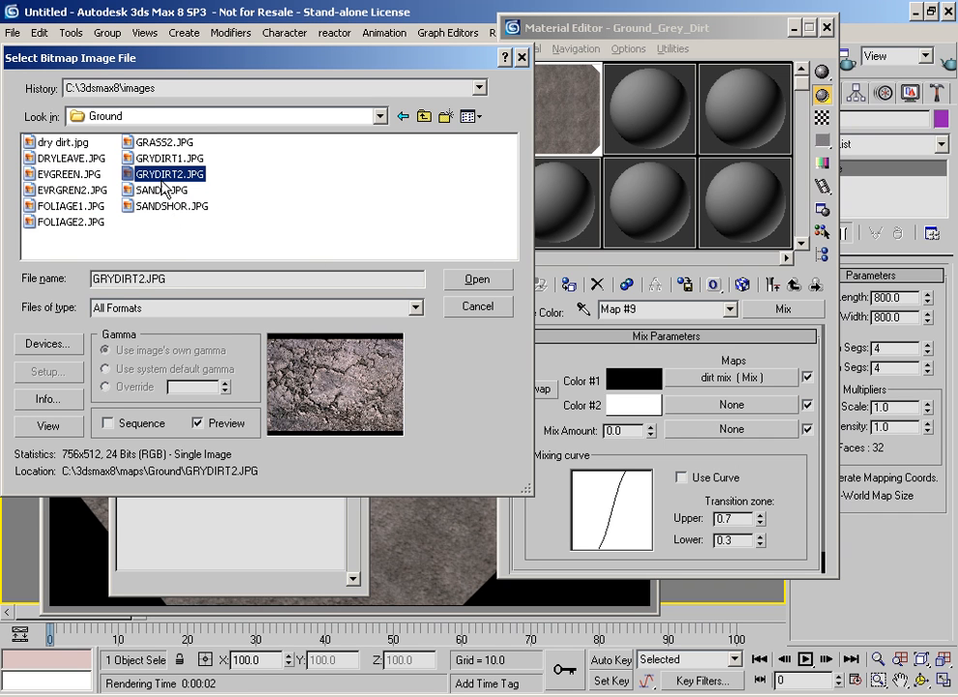
pyautogui.click(153, 145)
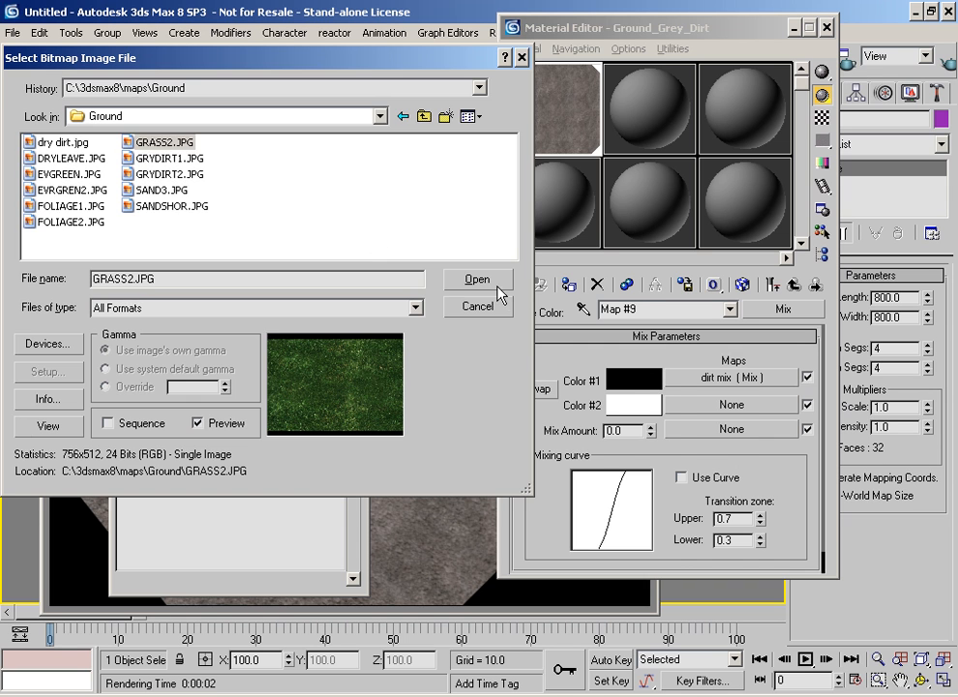
pyautogui.click(478, 281)
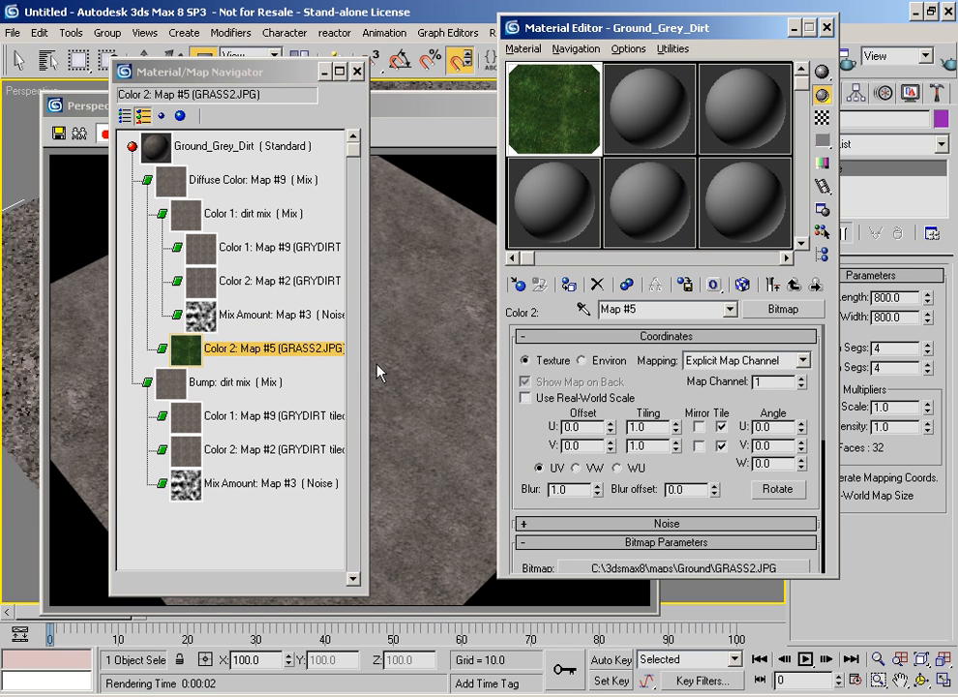
pyautogui.click(793, 284)
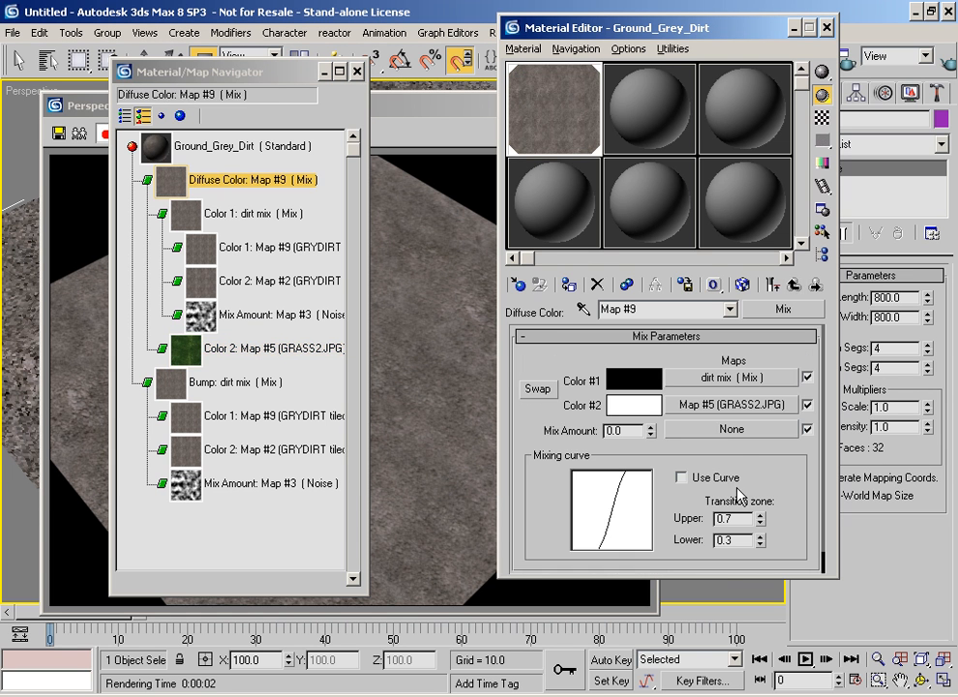
# Step: Assign a Smoke map to the Mix Amount of the Diffuse Color Mix and render the perspective view
pyautogui.click(732, 429)
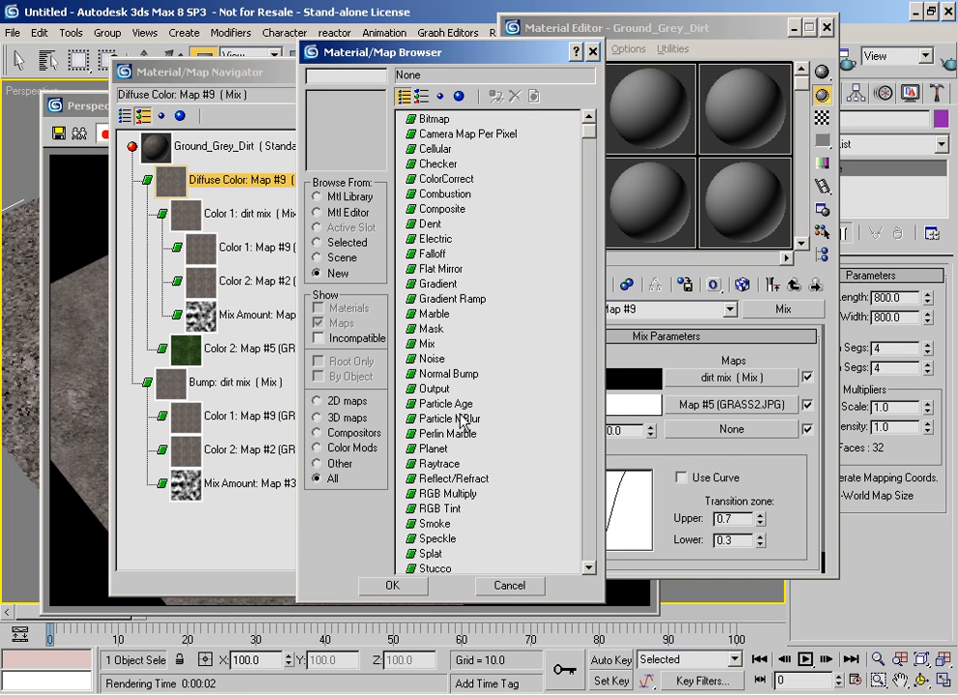
pyautogui.scroll(-4, 497, 440)
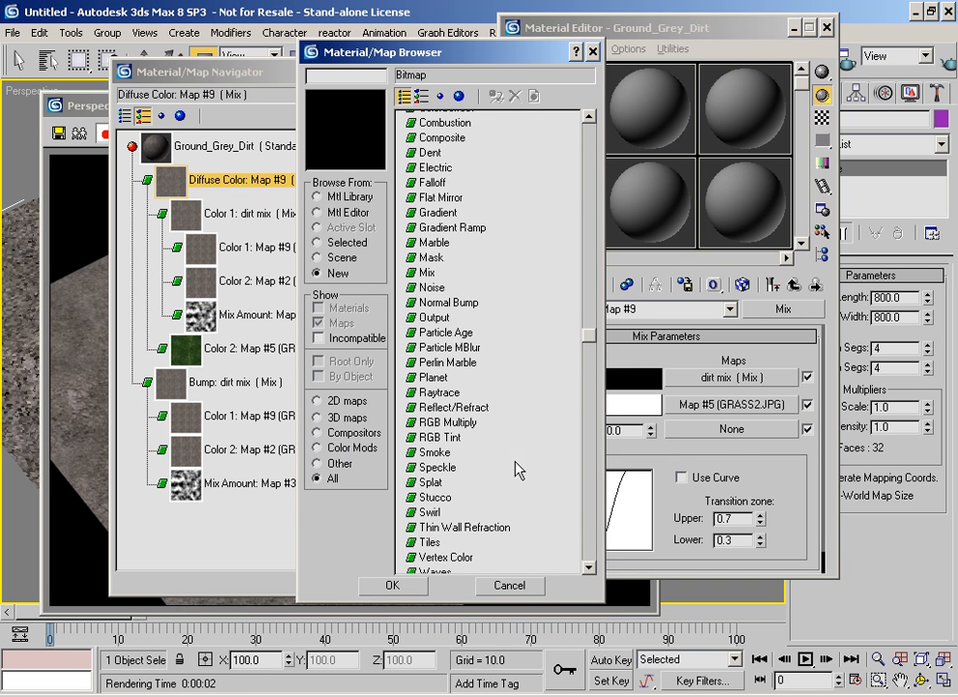
pyautogui.doubleClick(435, 385)
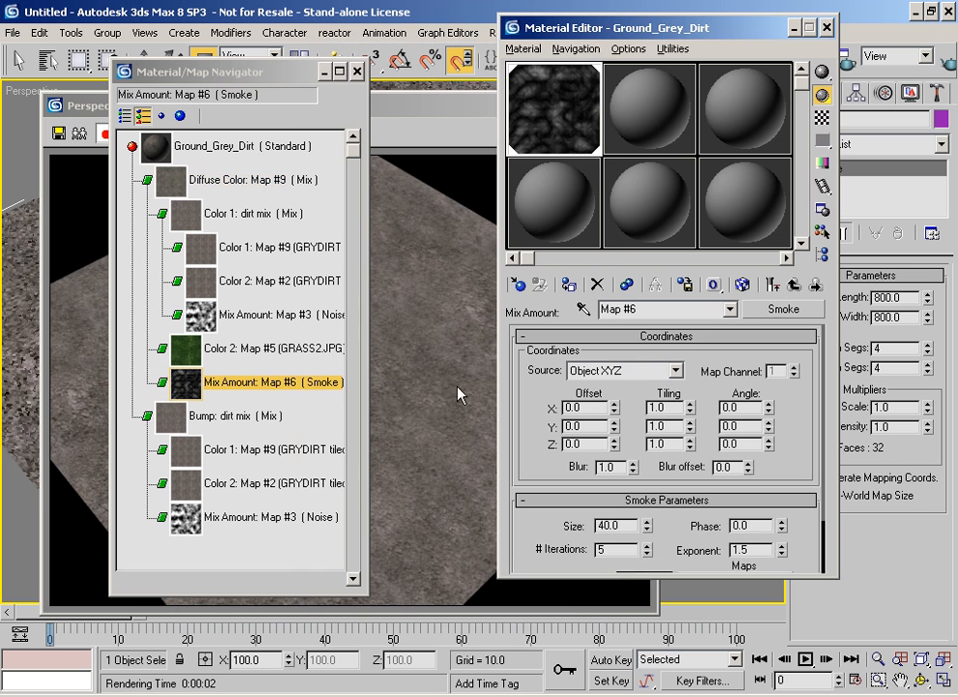
pyautogui.click(794, 284)
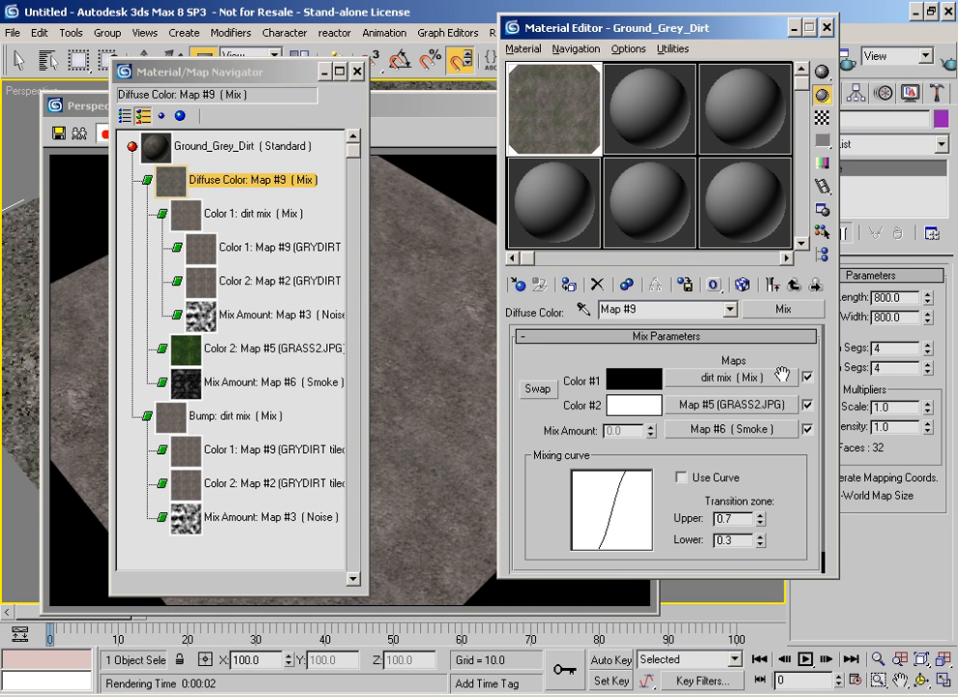
pyautogui.click(944, 62)
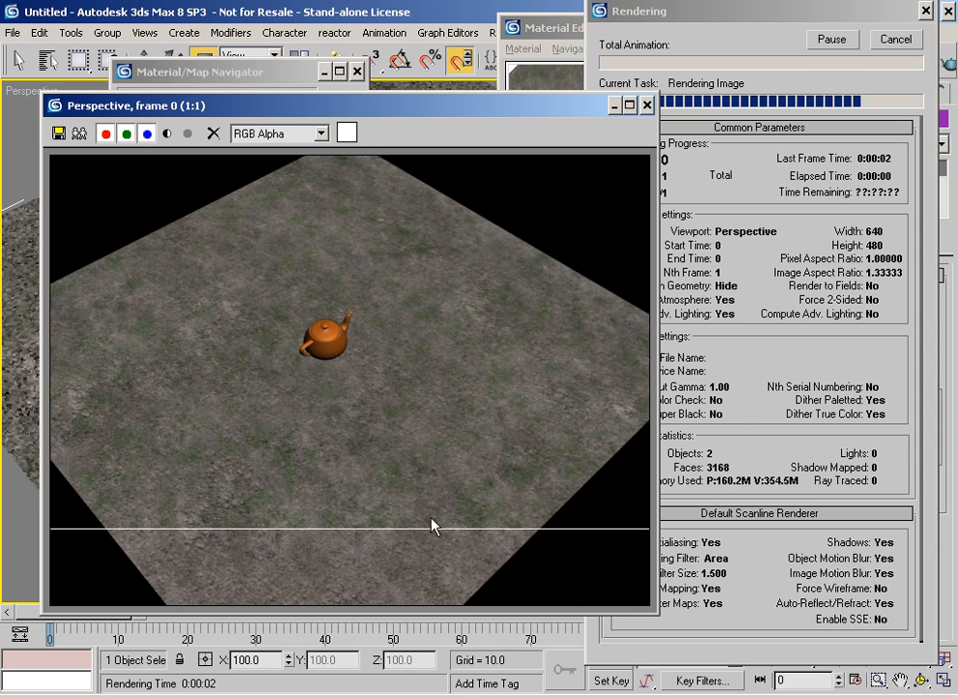
# Step: Set the coordinate source of the Smoke map in the Mix Amount slot to Explicit Map Channel
pyautogui.click(753, 430)
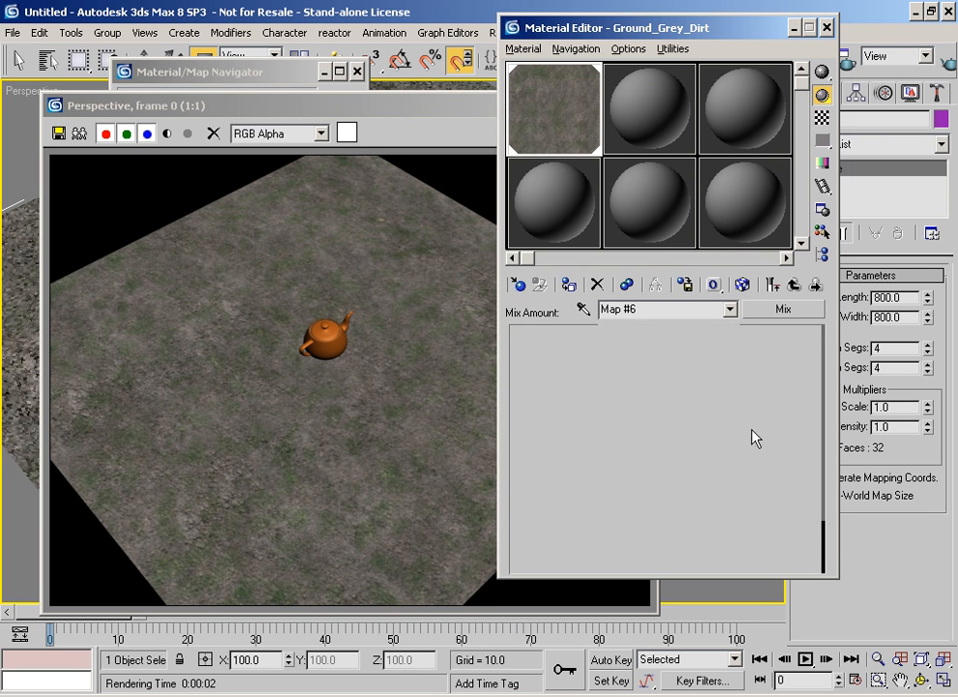
pyautogui.scroll(-3, 566, 533)
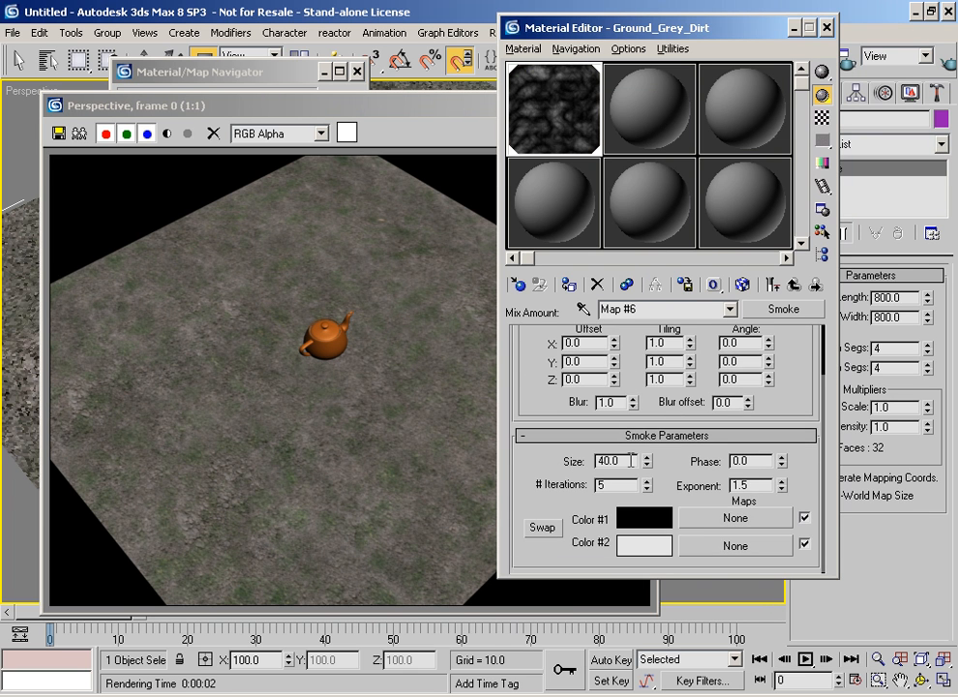
pyautogui.scroll(3, 520, 439)
pyautogui.click(623, 375)
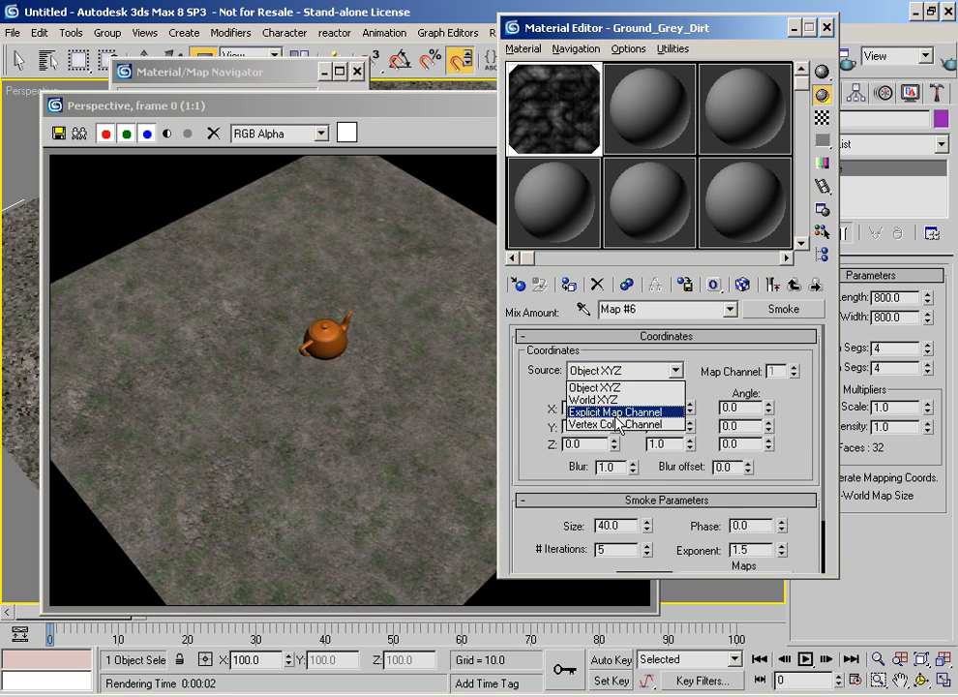
pyautogui.click(612, 410)
# Step: Set the Smoke map's size to 1
pyautogui.scroll(-1, 643, 504)
pyautogui.click(616, 486)
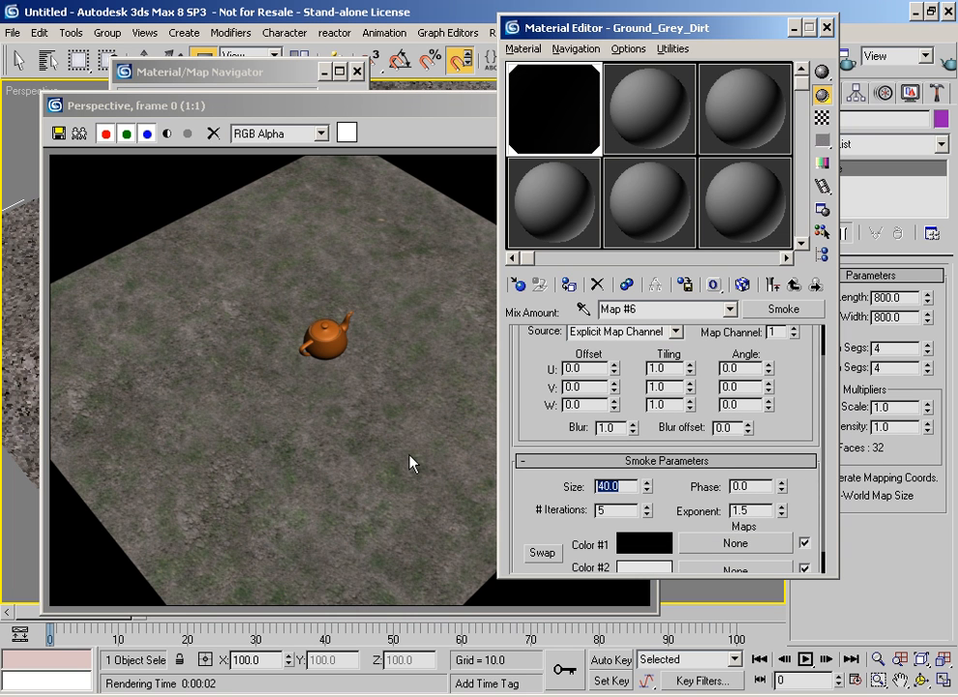
pyautogui.write('1')
pyautogui.press('Return')
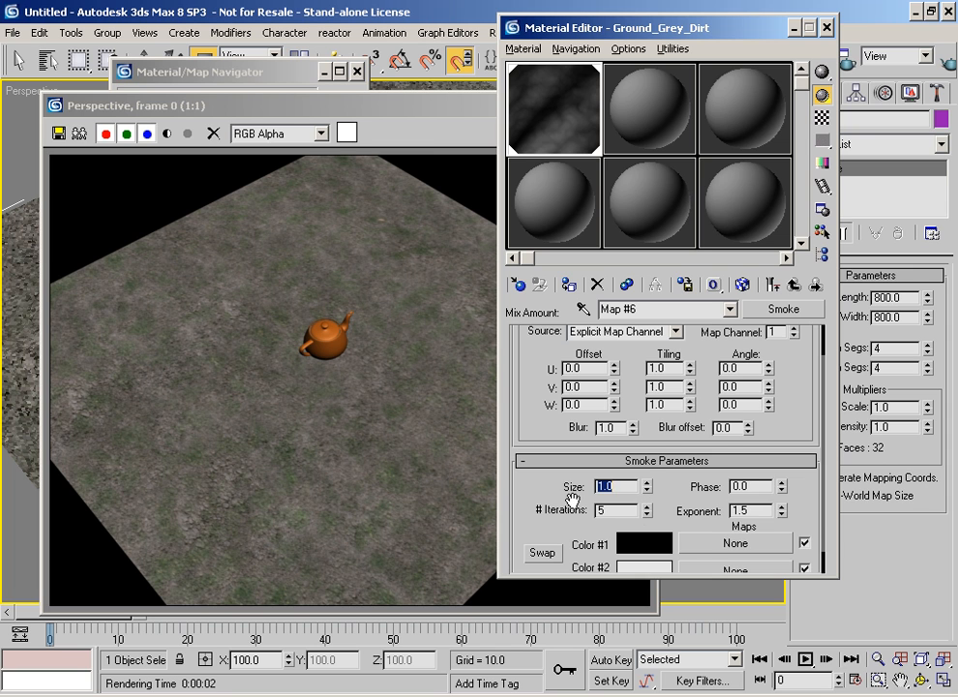
pyautogui.scroll(1, 537, 484)
pyautogui.click(634, 375)
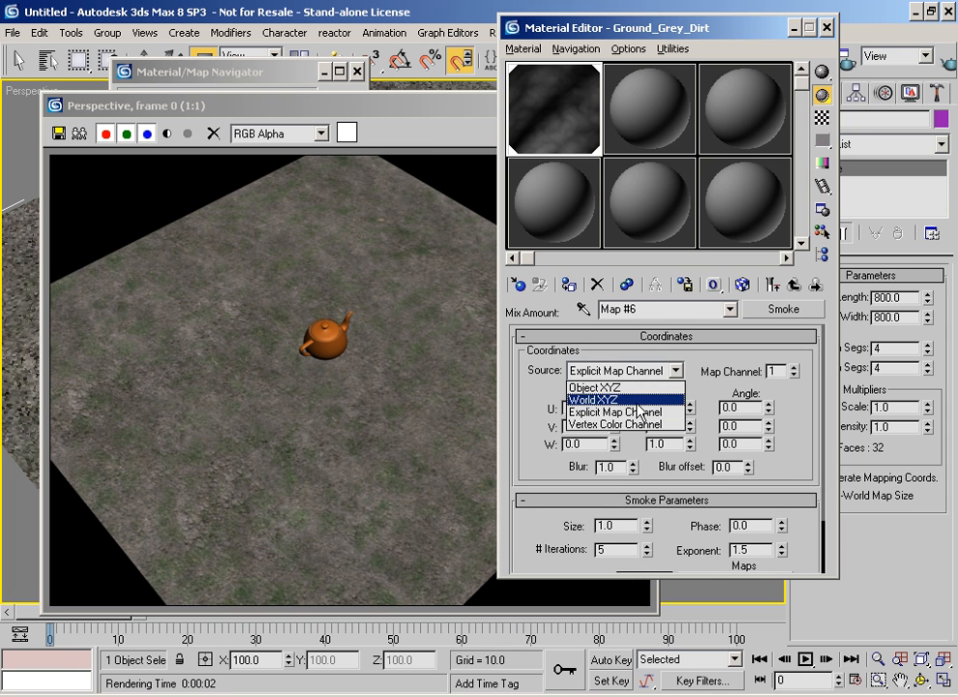
pyautogui.click(507, 414)
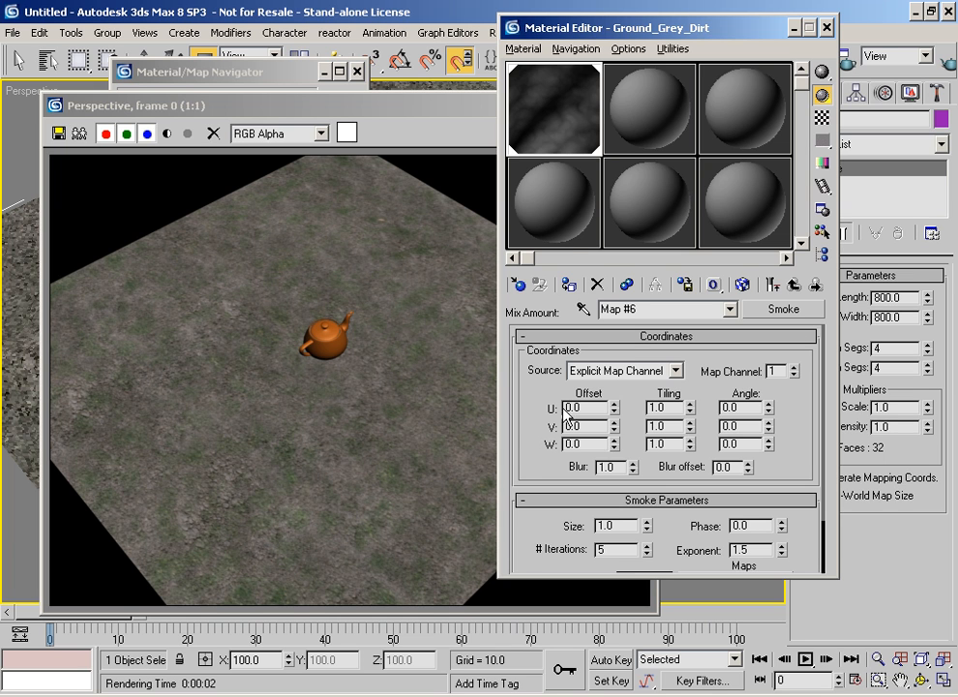
# Step: Try a Smoke size of 0.1, settle on 0.2, and render the perspective view
pyautogui.moveTo(540, 538); pyautogui.dragTo(549, 472)
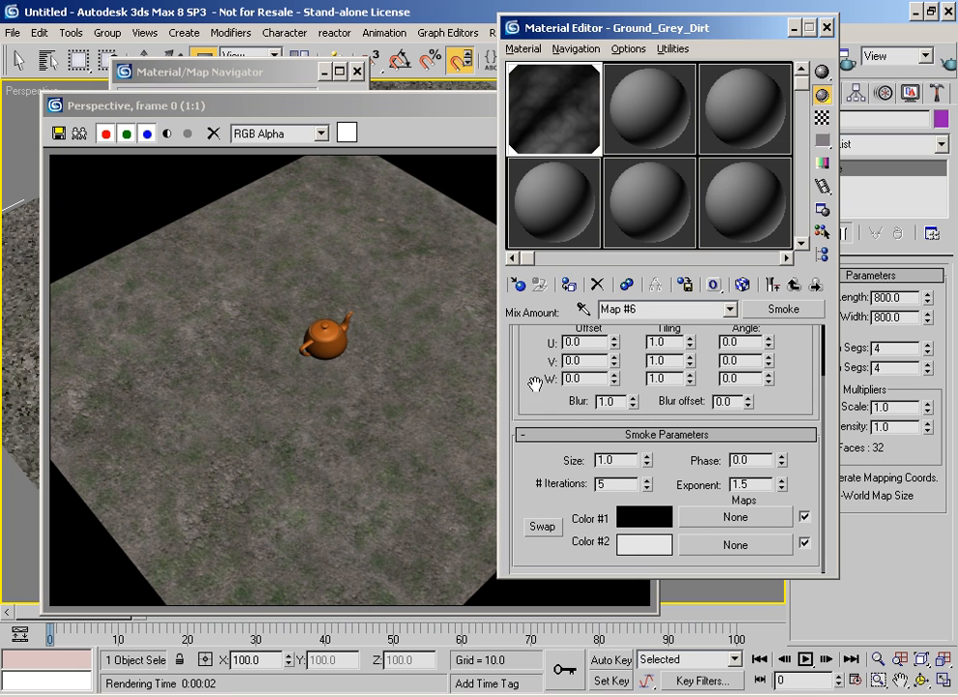
pyautogui.doubleClick(594, 458)
pyautogui.write('0.1')
pyautogui.press('Return')
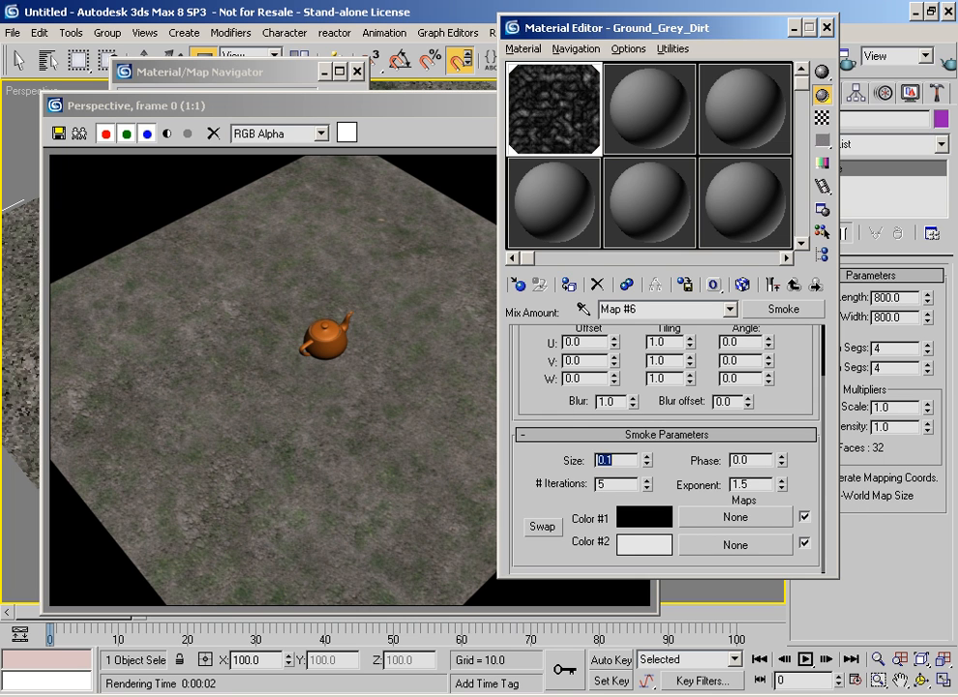
pyautogui.write('.2')
pyautogui.press('Return')
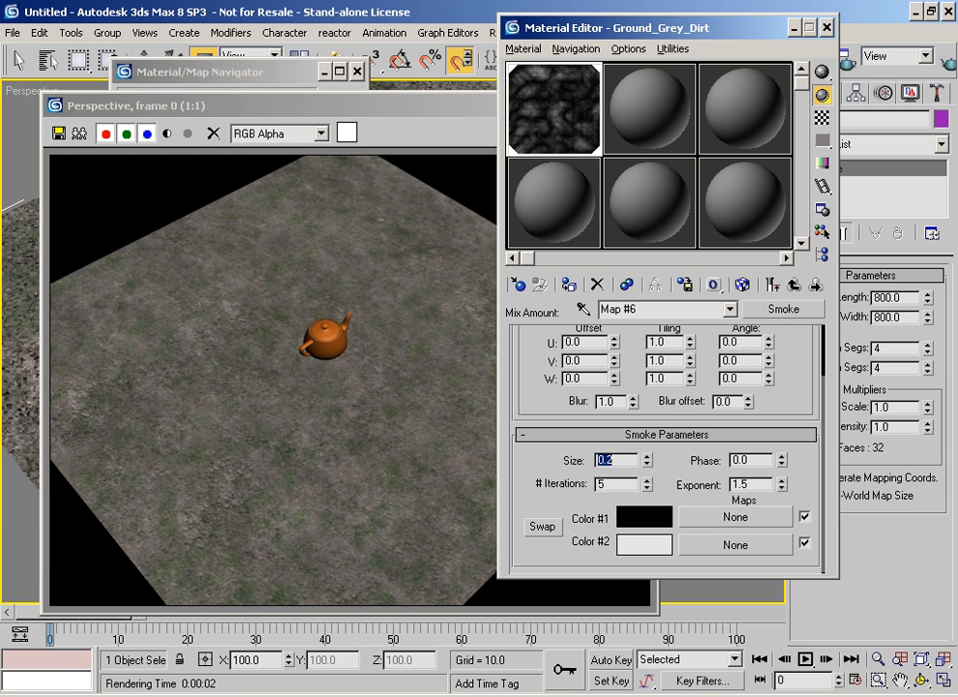
pyautogui.click(945, 58)
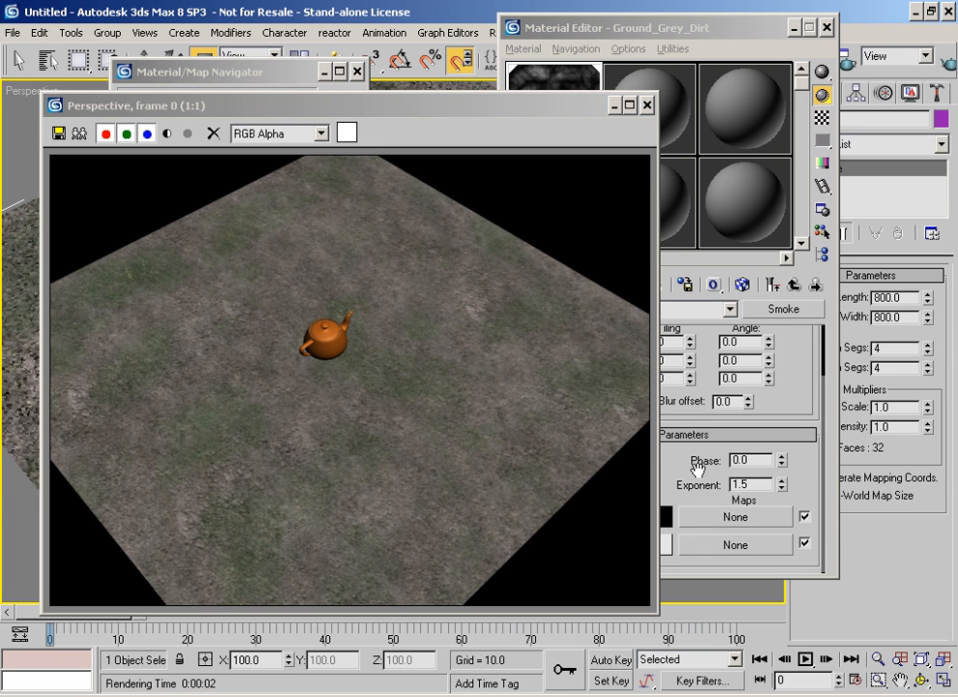
# Step: Lower the Smoke exponent to 0.7, check the ground in the viewport, and render the perspective view
pyautogui.click(698, 472)
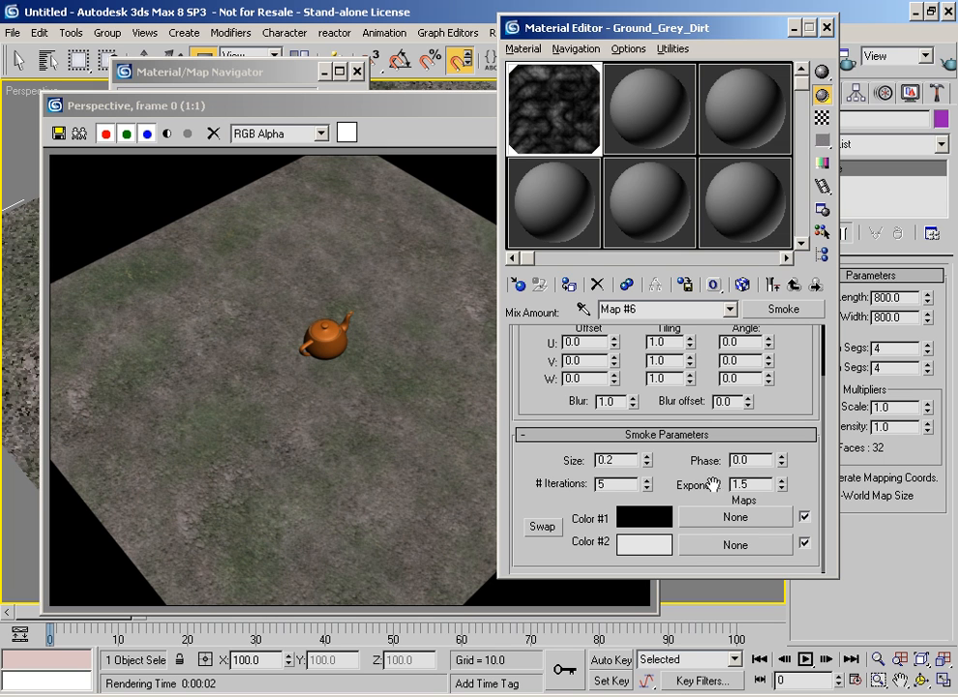
pyautogui.moveTo(783, 487)
pyautogui.mouseDown()
pyautogui.moveTo(783, 504)
pyautogui.moveTo(779, 494)
pyautogui.mouseUp()
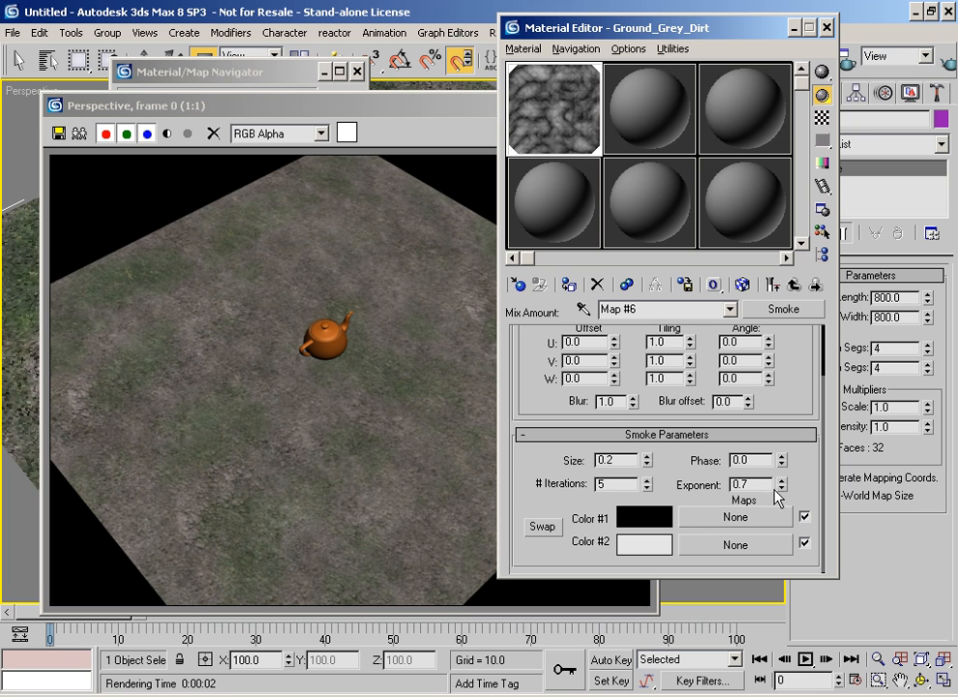
pyautogui.moveTo(261, 108); pyautogui.dragTo(580, 195)
pyautogui.click(326, 76)
pyautogui.click(326, 76)
pyautogui.moveTo(449, 189); pyautogui.dragTo(301, 497)
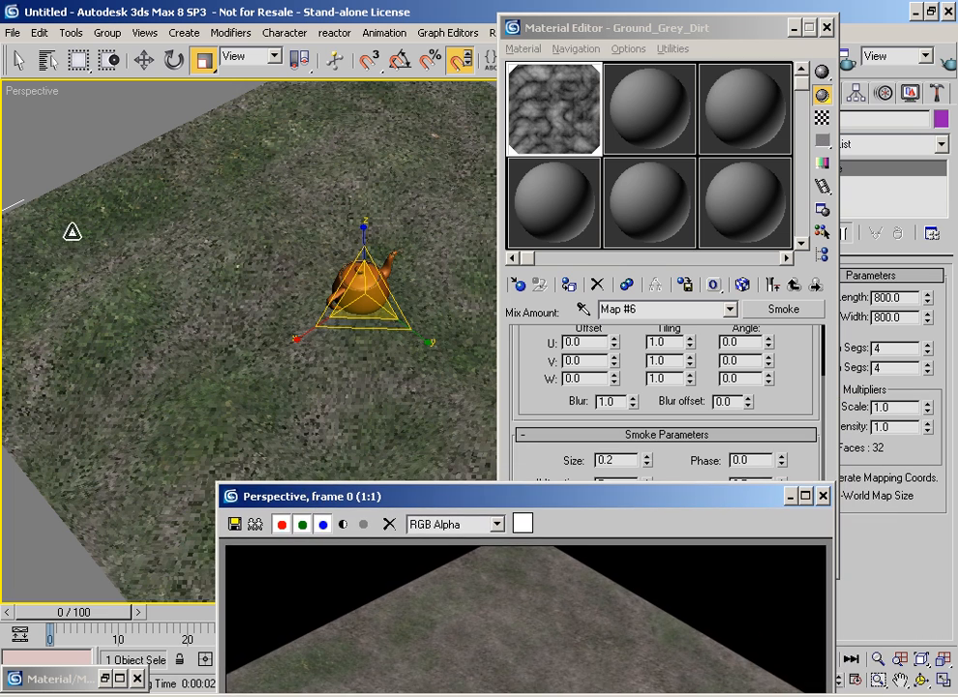
pyautogui.moveTo(426, 497); pyautogui.dragTo(270, 106)
pyautogui.click(950, 63)
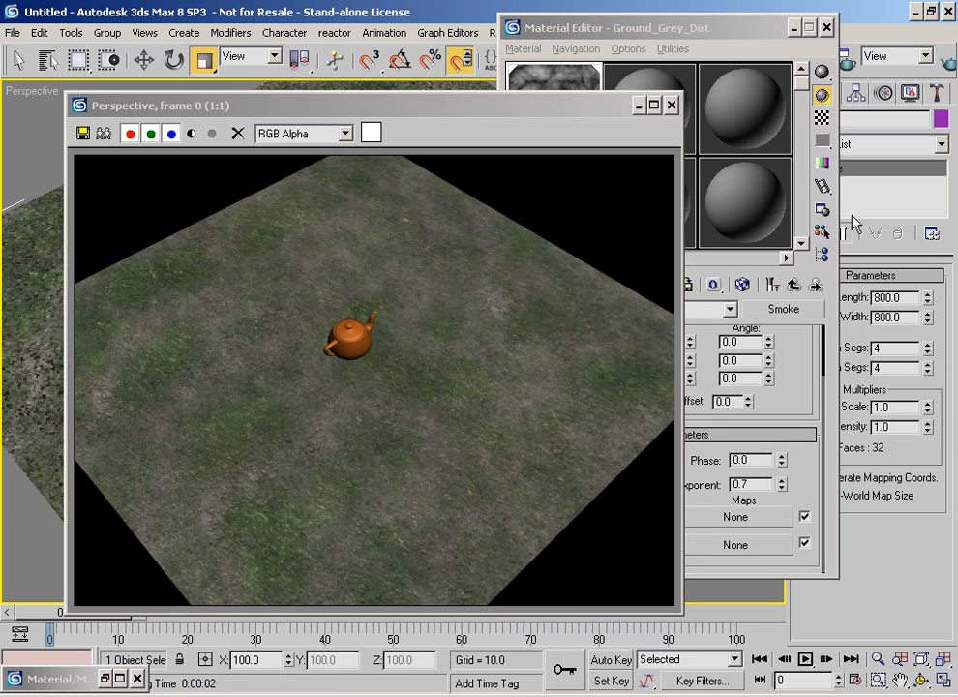
# Step: Set the Smoke iterations to 20 and its Color #2 to pure white, and render the perspective view
pyautogui.click(807, 395)
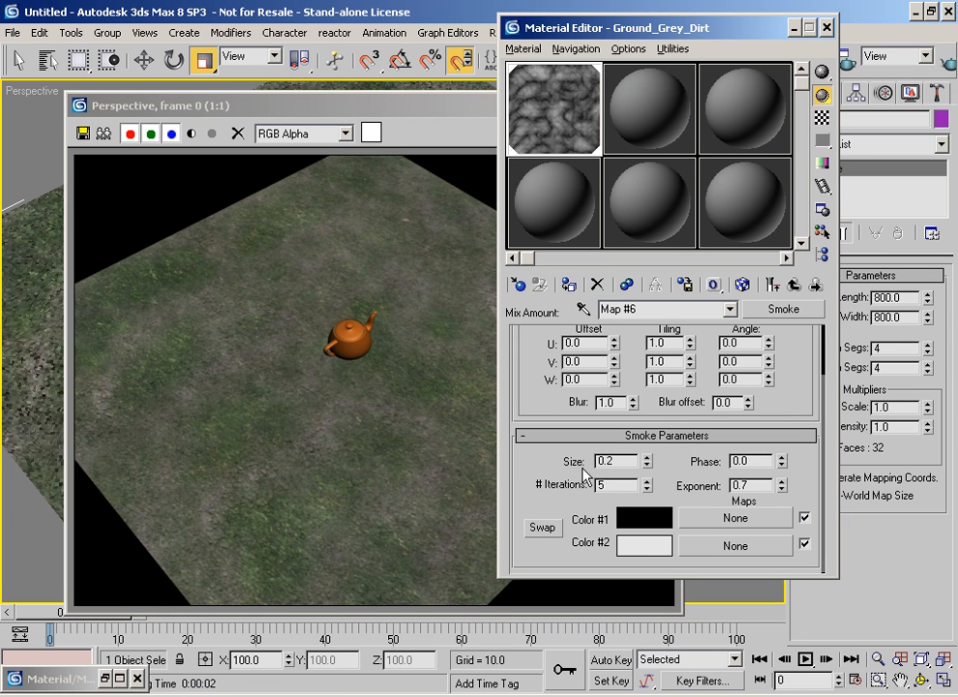
pyautogui.moveTo(648, 486); pyautogui.dragTo(652, 491)
pyautogui.click(658, 545)
pyautogui.click(544, 263)
pyautogui.click(941, 56)
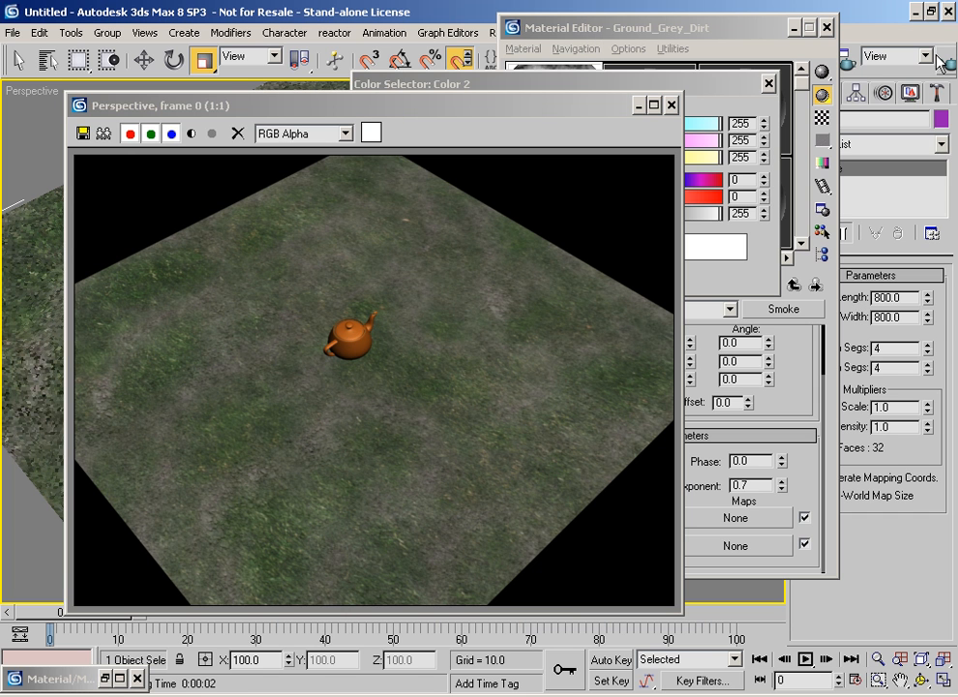
# Step: Close the Color 2 selector and return from the Smoke map to the Diffuse Color Mix level
pyautogui.moveTo(703, 79); pyautogui.dragTo(682, 86)
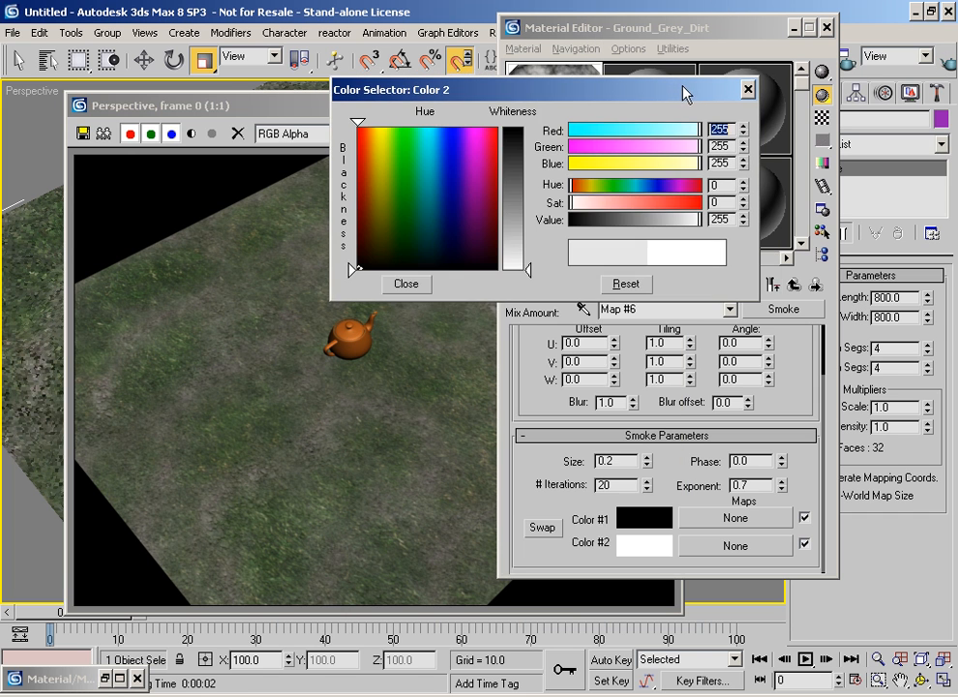
pyautogui.click(747, 90)
pyautogui.click(794, 284)
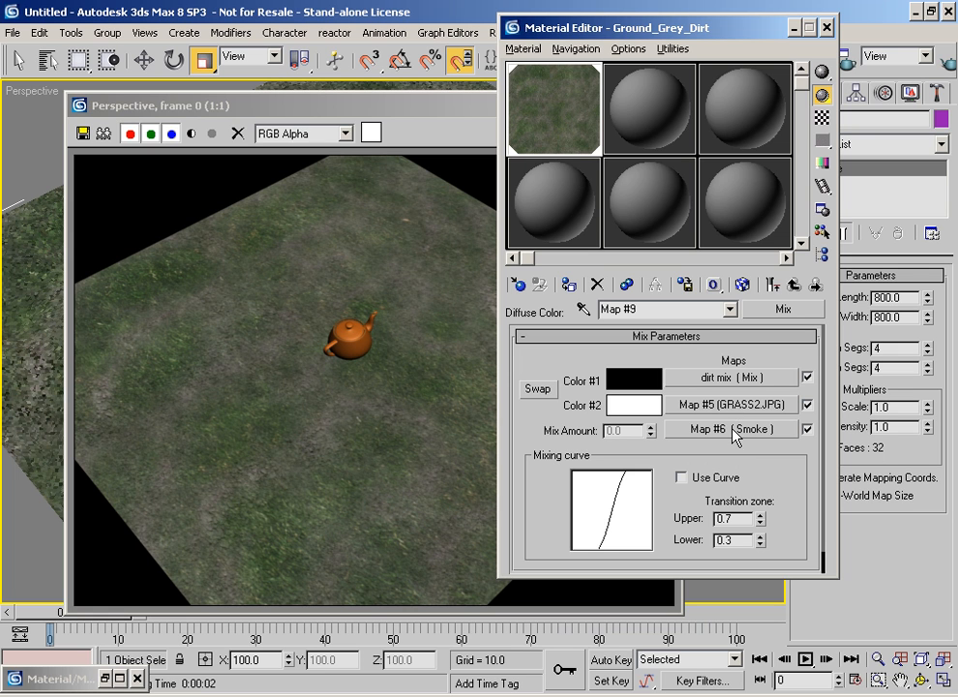
# Step: Zoom the perspective view in towards the teapot and render it to examine the grass and dirt blend up close
pyautogui.moveTo(329, 107); pyautogui.dragTo(591, 22)
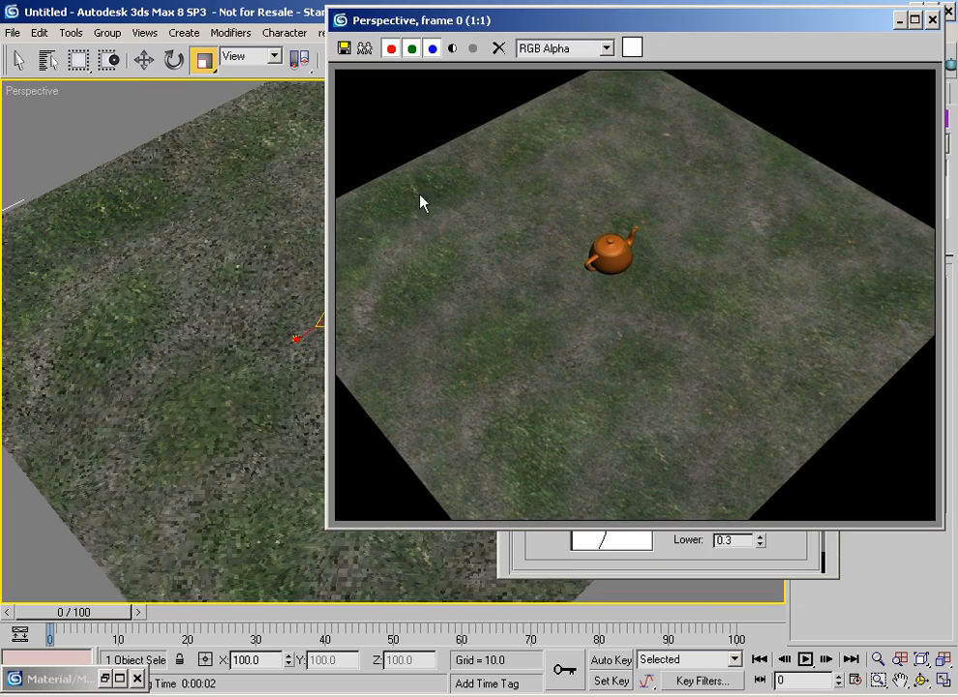
pyautogui.keyDown('alt'); pyautogui.moveTo(225, 288); pyautogui.dragTo(435, 242, button='middle'); pyautogui.keyUp('alt')
pyautogui.moveTo(695, 26); pyautogui.dragTo(444, 110)
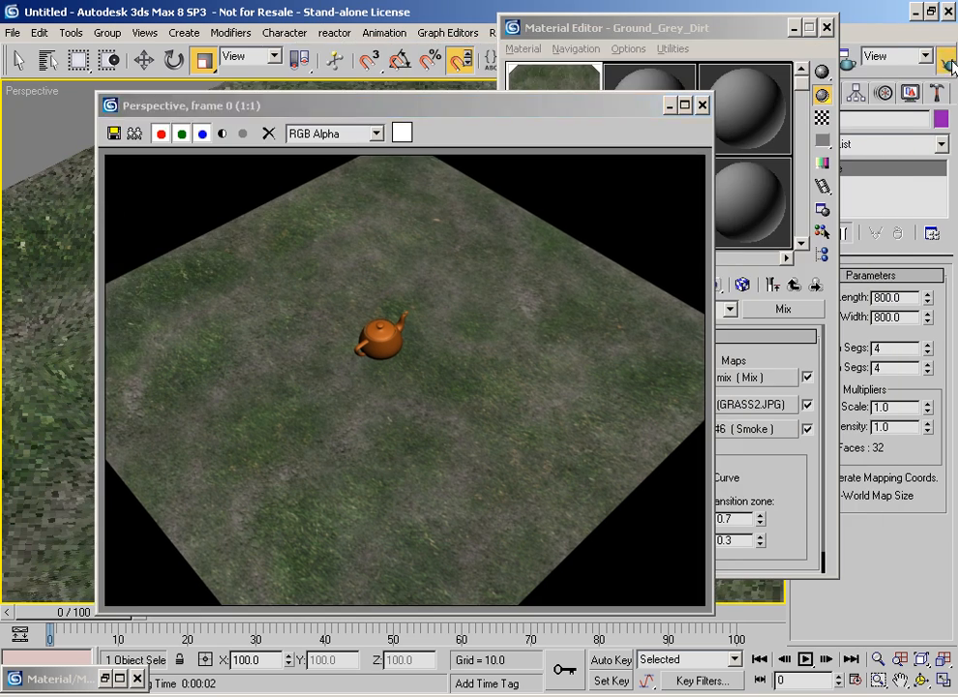
pyautogui.click(949, 64)
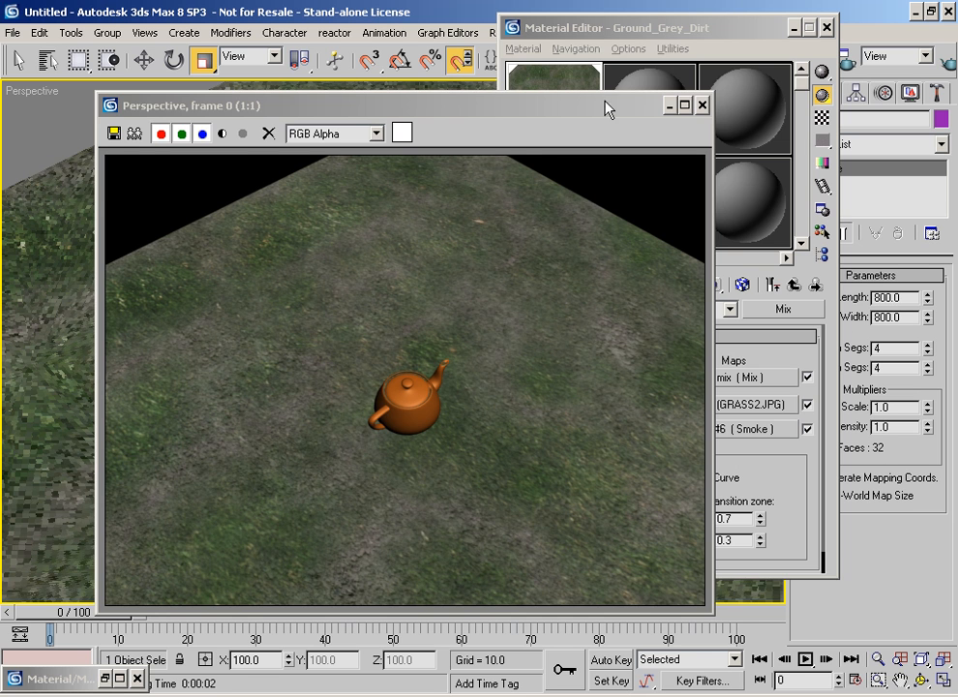
pyautogui.moveTo(526, 112); pyautogui.dragTo(503, 108)
pyautogui.click(602, 28)
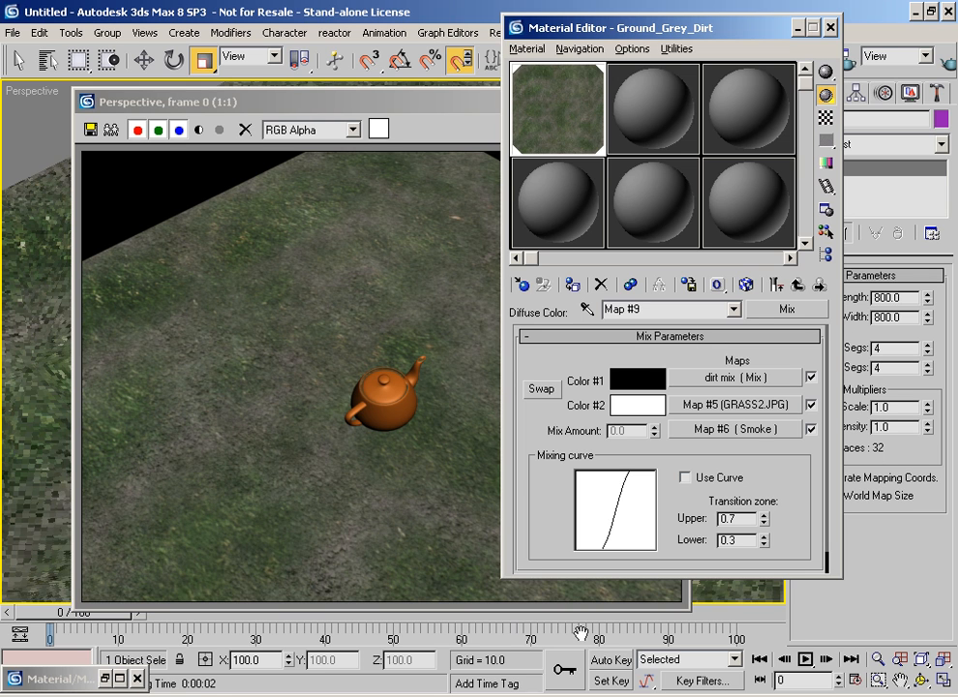
# Step: Open the Color #2 grass map, browse to its source bitmap GRASS2.JPG, and open that image in Photoshop
pyautogui.rightClick(704, 410)
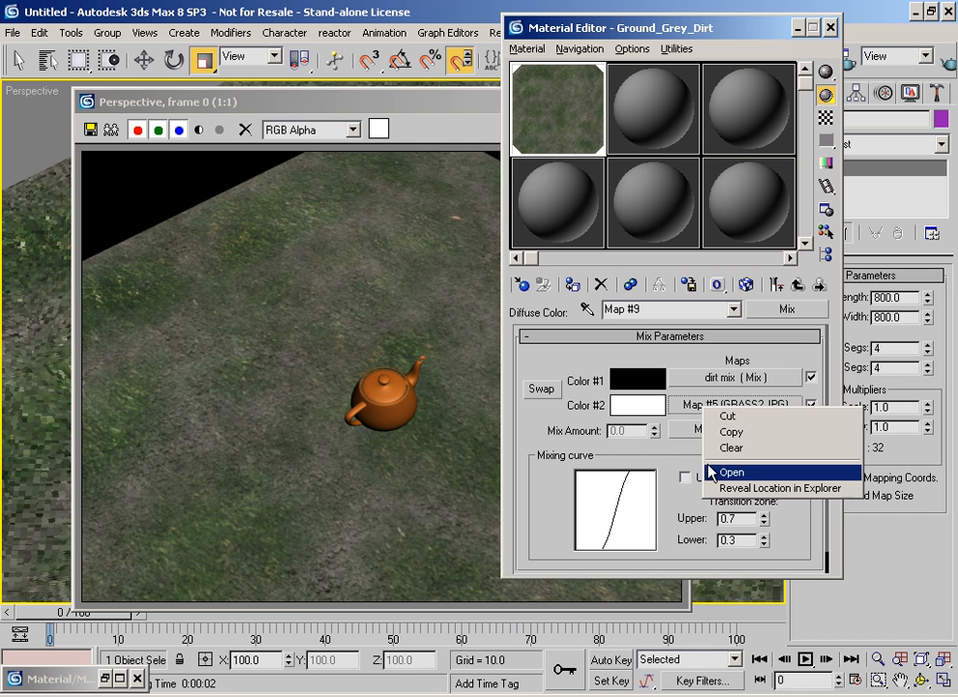
pyautogui.click(538, 450)
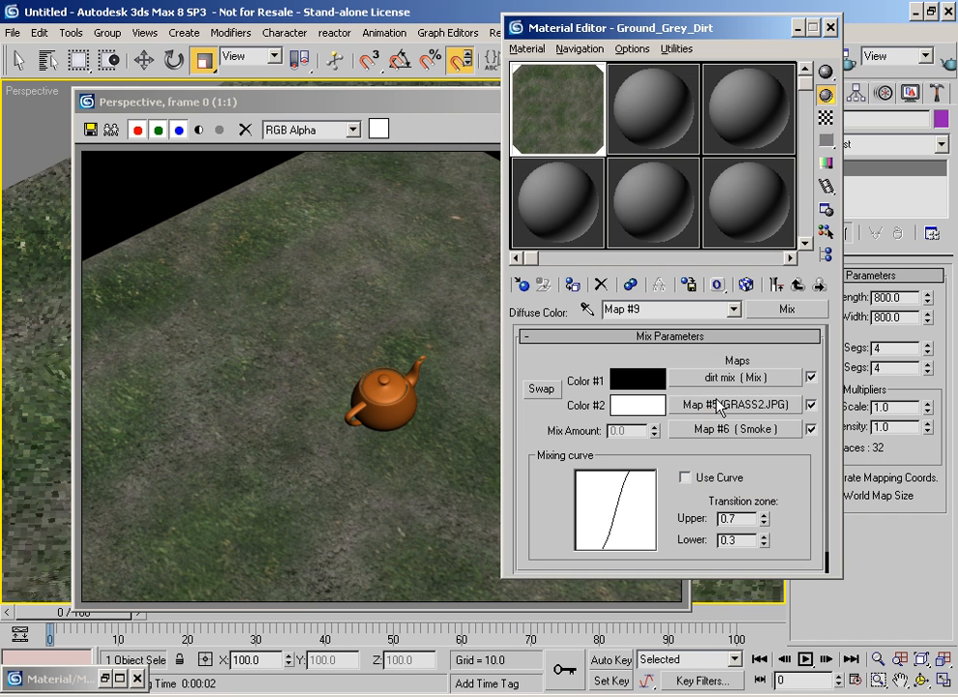
pyautogui.click(740, 404)
pyautogui.scroll(-4, 536, 494)
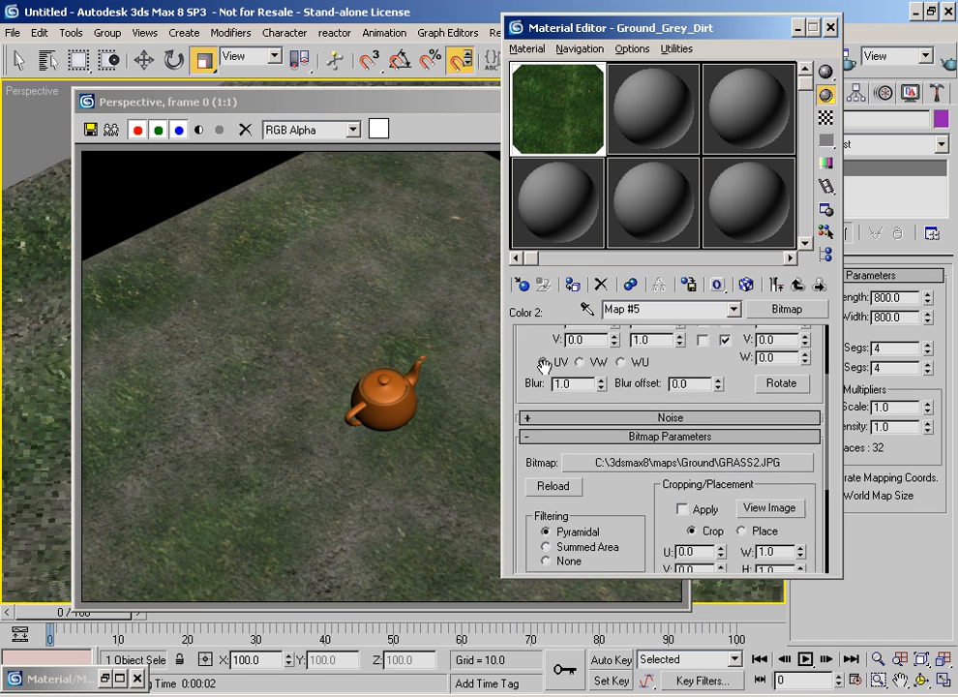
pyautogui.click(673, 443)
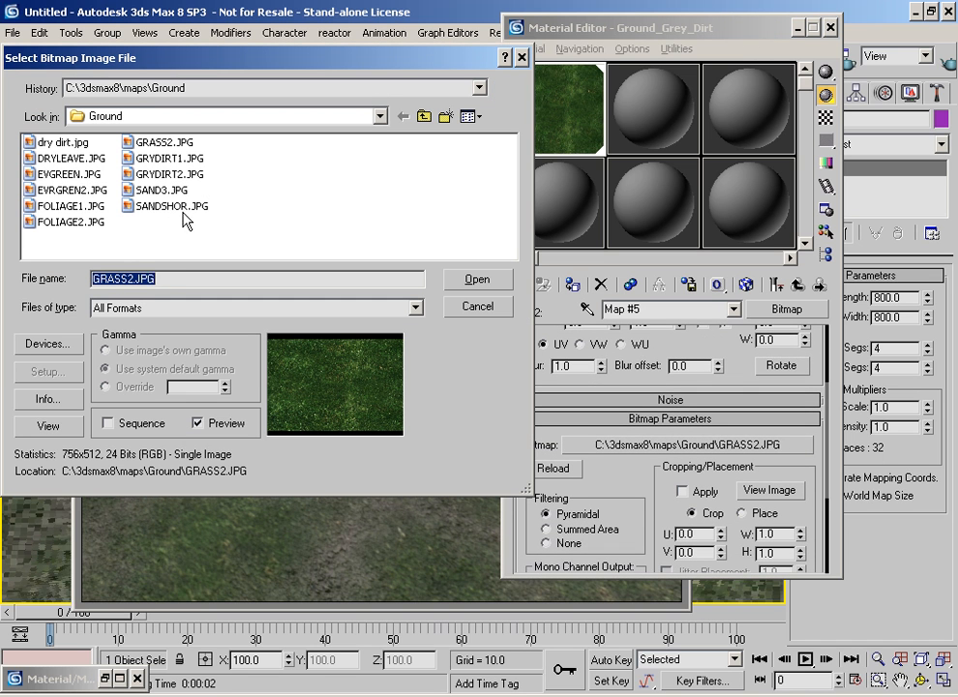
pyautogui.rightClick(161, 143)
pyautogui.click(193, 210)
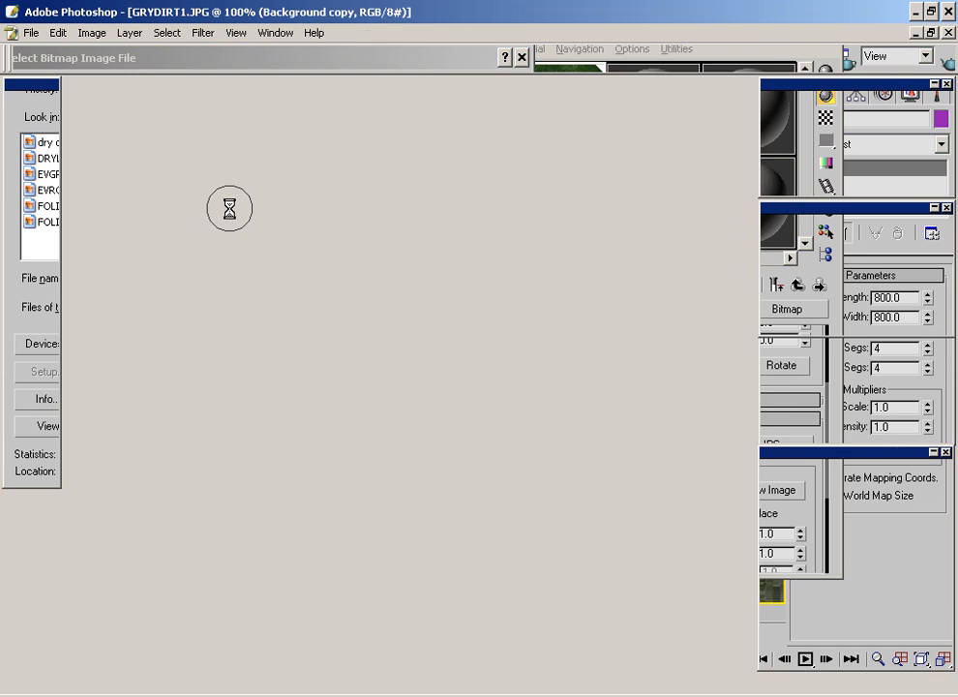
# Step: Shift the grass image vertically with the Offset filter, keeping the horizontal offset at 0 and undefined areas wrapped around
pyautogui.click(203, 33)
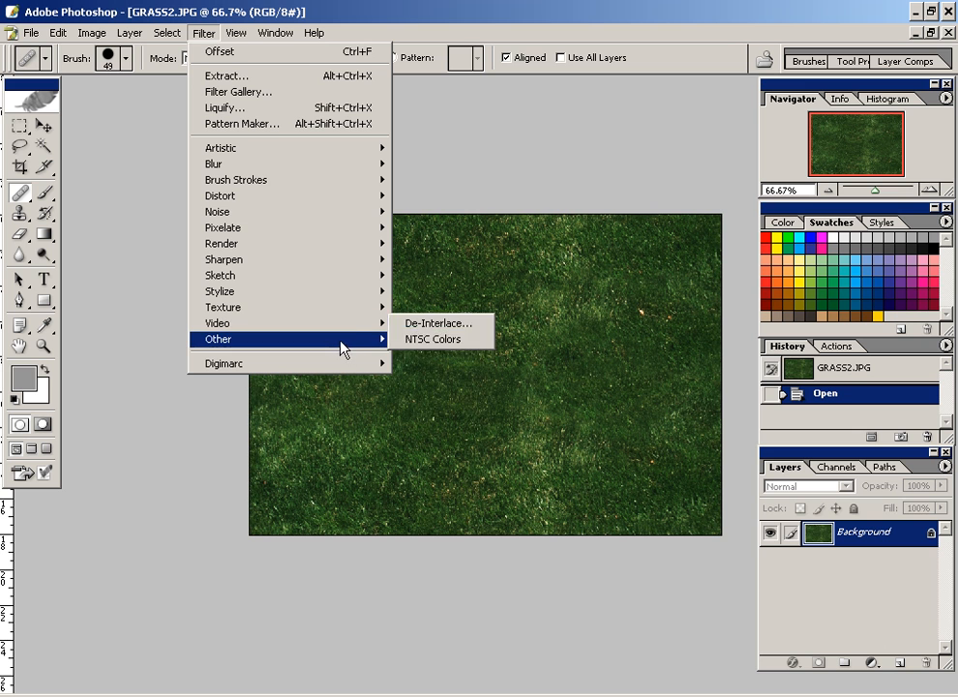
pyautogui.moveTo(290, 339)
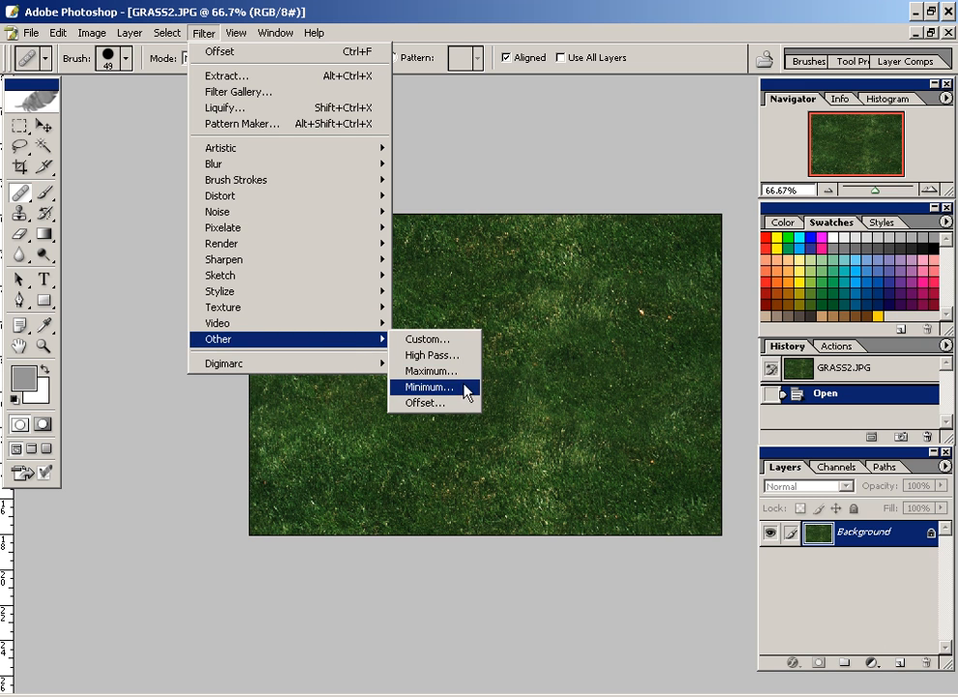
pyautogui.click(463, 402)
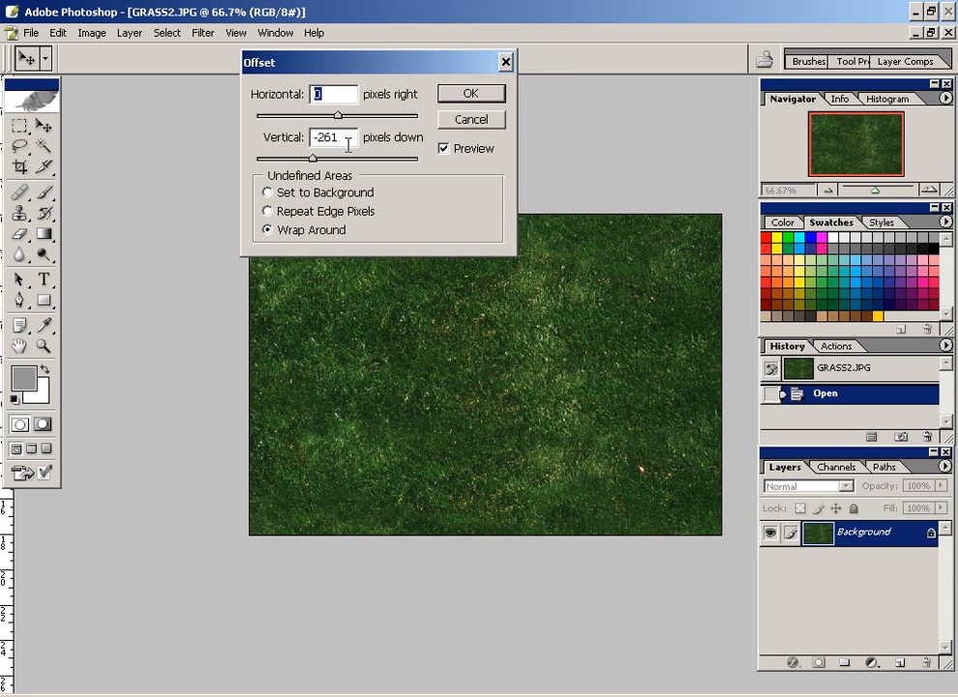
pyautogui.moveTo(319, 80); pyautogui.dragTo(700, 90)
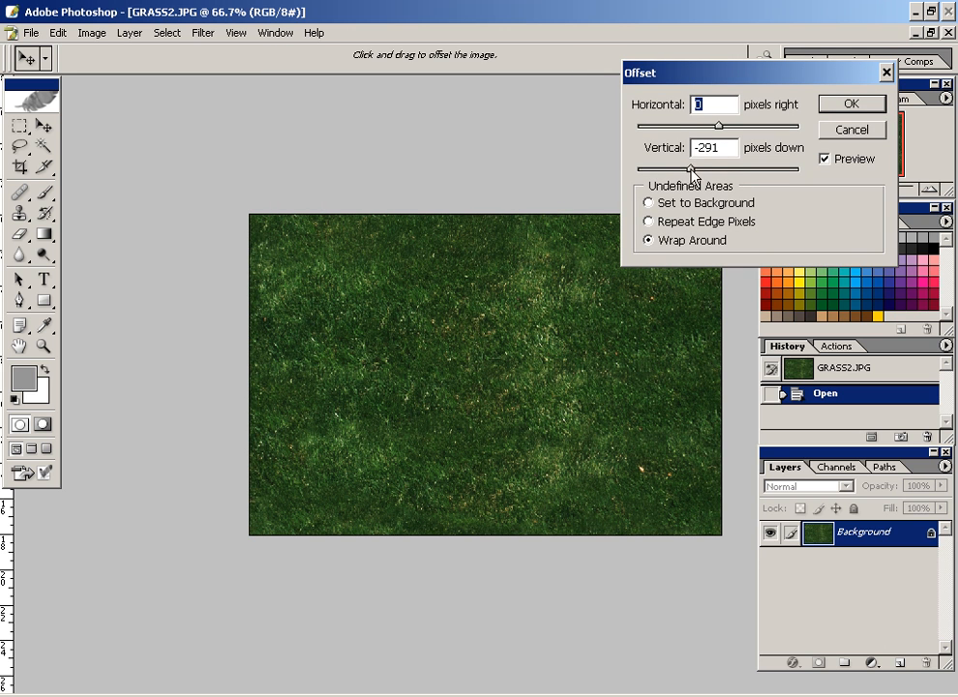
pyautogui.moveTo(713, 171); pyautogui.dragTo(704, 171)
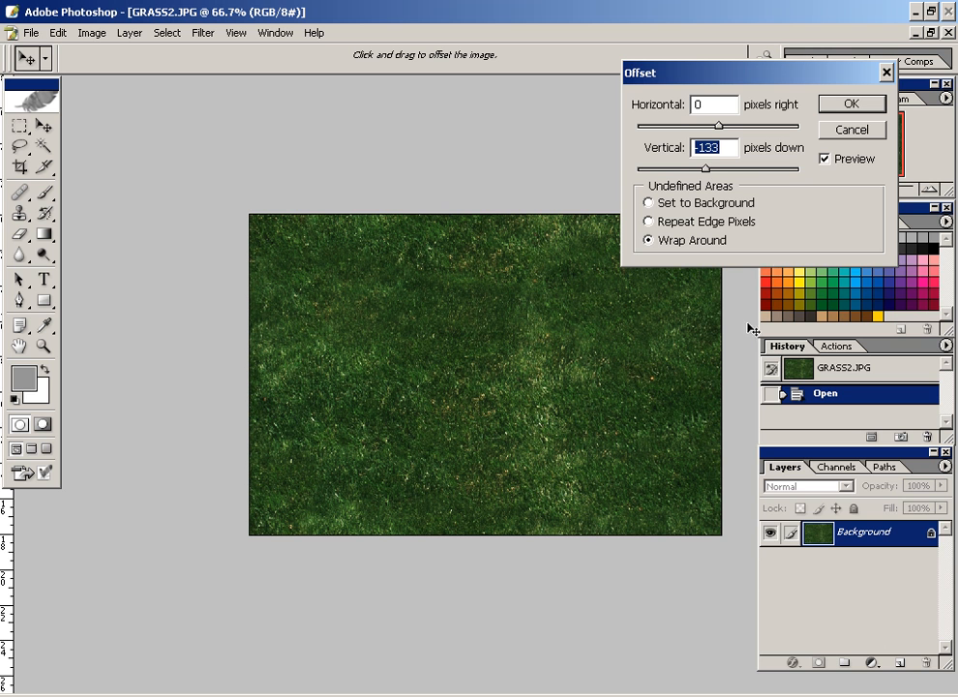
pyautogui.moveTo(710, 172); pyautogui.dragTo(716, 172)
pyautogui.press('Return')
# Step: Even out the pale patches and conspicuous specks across the grass with the Healing Brush, sampling from darker, uniform areas
pyautogui.press('j')
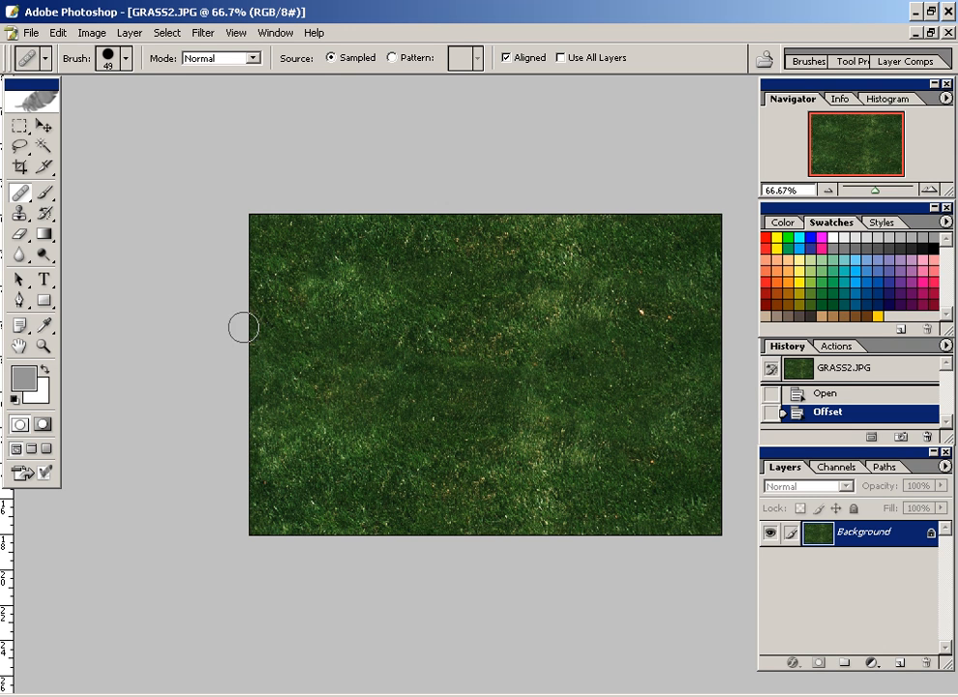
pyautogui.keyDown('alt'); pyautogui.click(398, 254); pyautogui.keyUp('alt')
pyautogui.moveTo(535, 259)
pyautogui.mouseDown()
pyautogui.moveTo(574, 287)
pyautogui.moveTo(628, 365)
pyautogui.mouseUp()
pyautogui.keyDown('alt'); pyautogui.click(626, 374); pyautogui.keyUp('alt')
pyautogui.moveTo(602, 319)
pyautogui.mouseDown()
pyautogui.moveTo(578, 314)
pyautogui.moveTo(558, 387)
pyautogui.moveTo(569, 391)
pyautogui.mouseUp()
pyautogui.keyDown('alt'); pyautogui.click(369, 387); pyautogui.keyUp('alt')
pyautogui.moveTo(494, 389)
pyautogui.mouseDown()
pyautogui.moveTo(575, 426)
pyautogui.moveTo(562, 490)
pyautogui.moveTo(537, 491)
pyautogui.mouseUp()
pyautogui.keyDown('alt'); pyautogui.click(634, 295); pyautogui.keyUp('alt')
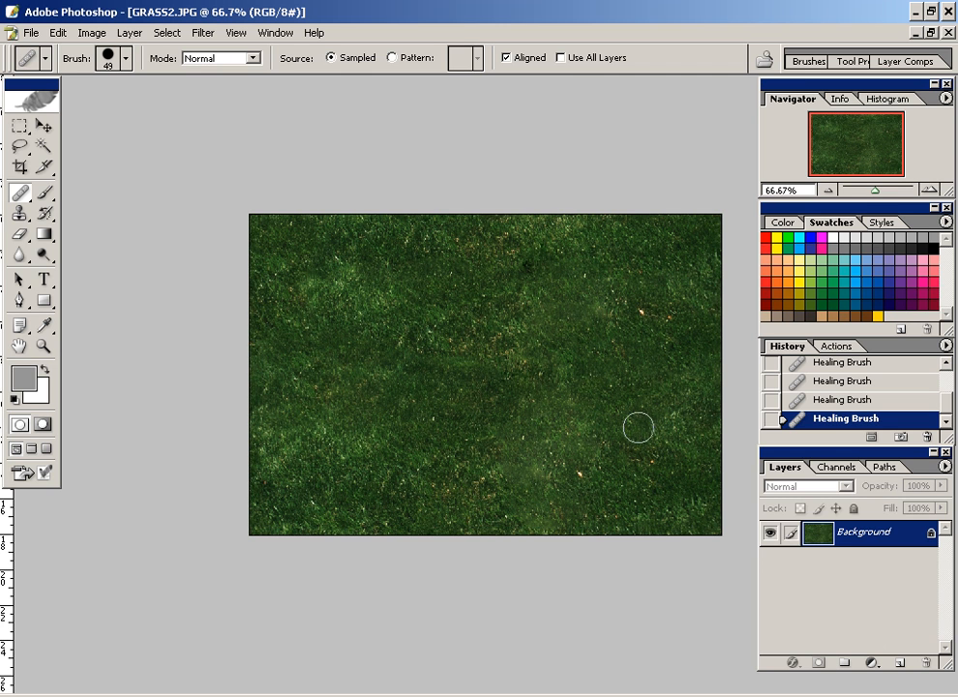
pyautogui.moveTo(320, 286); pyautogui.dragTo(374, 310)
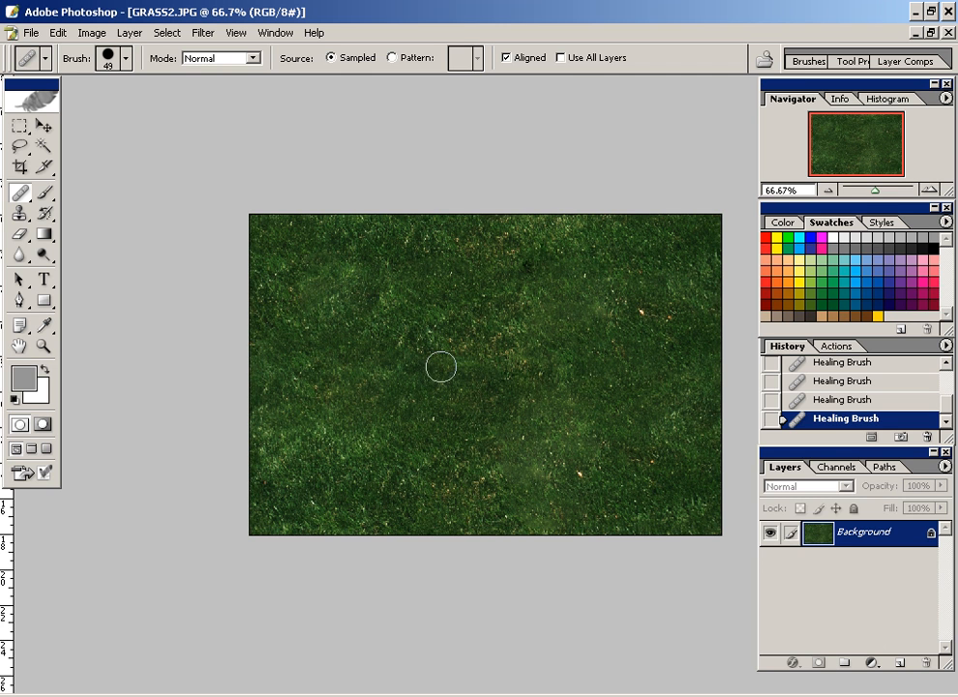
pyautogui.keyDown('alt'); pyautogui.click(368, 389); pyautogui.keyUp('alt')
pyautogui.moveTo(363, 430)
pyautogui.mouseDown()
pyautogui.moveTo(332, 440)
pyautogui.moveTo(437, 459)
pyautogui.moveTo(410, 453)
pyautogui.mouseUp()
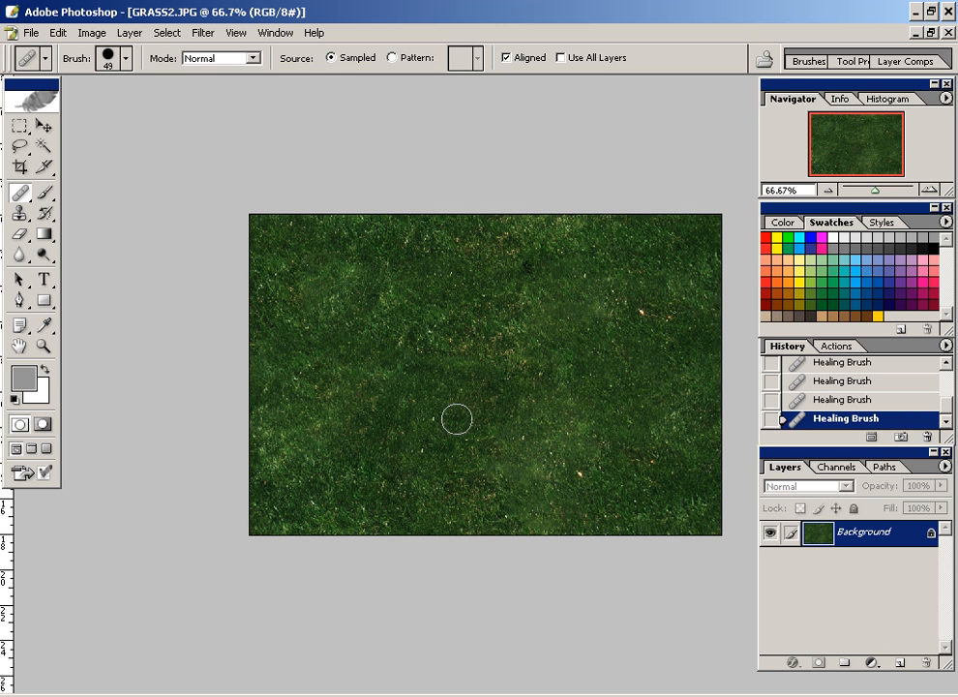
pyautogui.keyDown('alt'); pyautogui.click(434, 395); pyautogui.keyUp('alt')
pyautogui.moveTo(473, 461)
pyautogui.mouseDown()
pyautogui.moveTo(499, 475)
pyautogui.moveTo(469, 451)
pyautogui.mouseUp()
pyautogui.keyDown('alt'); pyautogui.click(644, 389); pyautogui.keyUp('alt')
pyautogui.moveTo(573, 433)
pyautogui.mouseDown()
pyautogui.moveTo(550, 433)
pyautogui.moveTo(536, 481)
pyautogui.mouseUp()
pyautogui.keyDown('alt'); pyautogui.click(458, 400); pyautogui.keyUp('alt')
pyautogui.moveTo(497, 432)
pyautogui.mouseDown()
pyautogui.moveTo(552, 426)
pyautogui.moveTo(524, 475)
pyautogui.mouseUp()
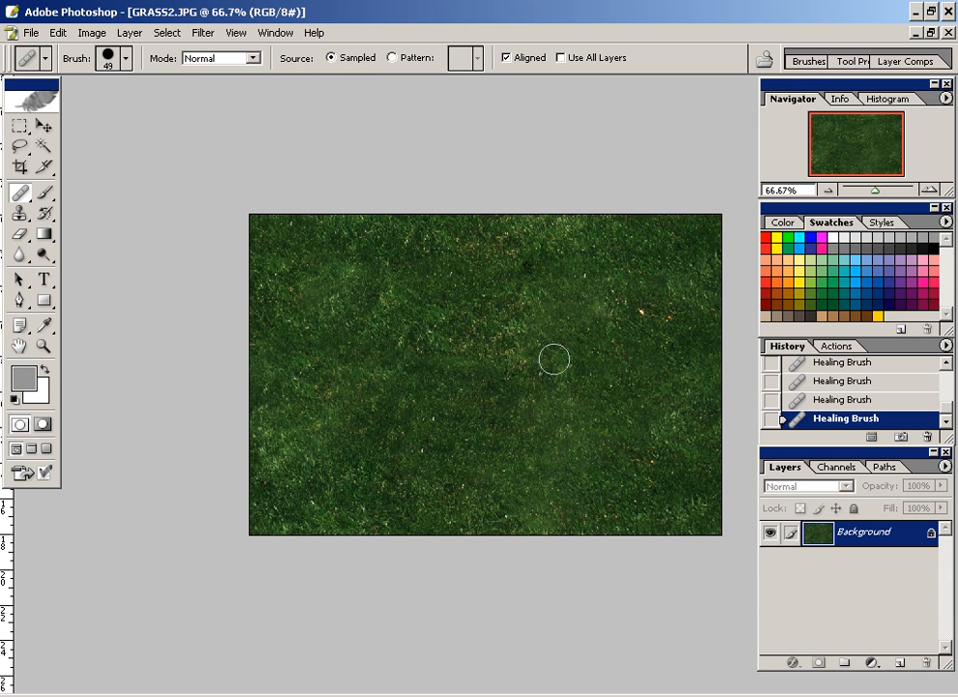
pyautogui.moveTo(518, 443)
pyautogui.mouseDown()
pyautogui.moveTo(578, 447)
pyautogui.moveTo(571, 477)
pyautogui.mouseUp()
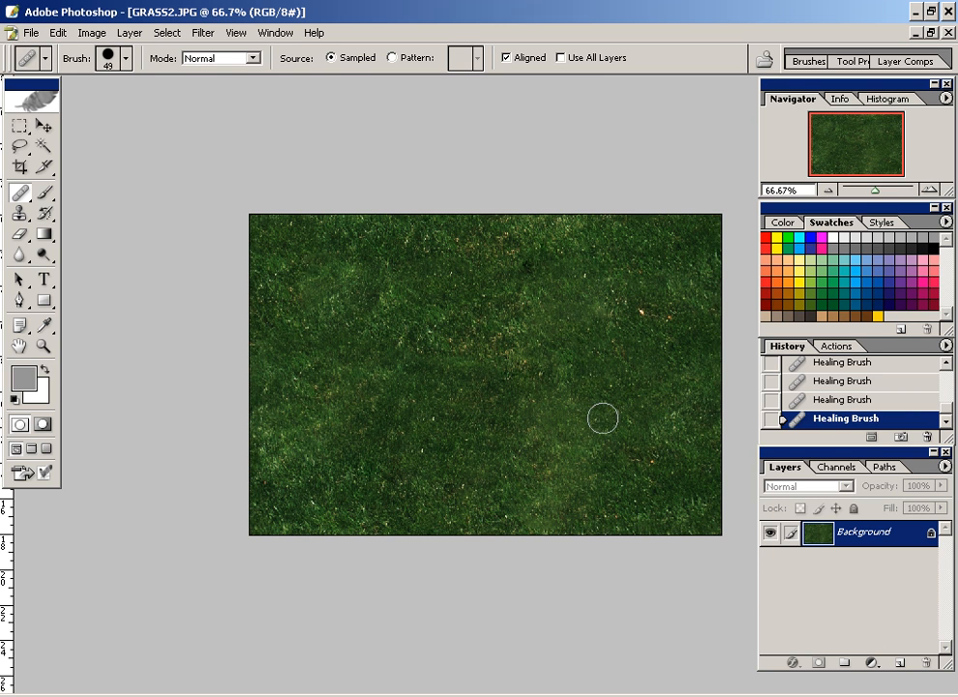
# Step: Cover the pale area right of the grass image's centre with the Clone Stamp, and heal the blotch in its lower middle
pyautogui.click(18, 212)
pyautogui.moveTo(574, 401)
pyautogui.mouseDown()
pyautogui.moveTo(584, 421)
pyautogui.moveTo(513, 511)
pyautogui.moveTo(539, 377)
pyautogui.moveTo(561, 420)
pyautogui.moveTo(619, 310)
pyautogui.mouseUp()
pyautogui.click(18, 191)
pyautogui.keyDown('alt'); pyautogui.click(445, 417); pyautogui.keyUp('alt')
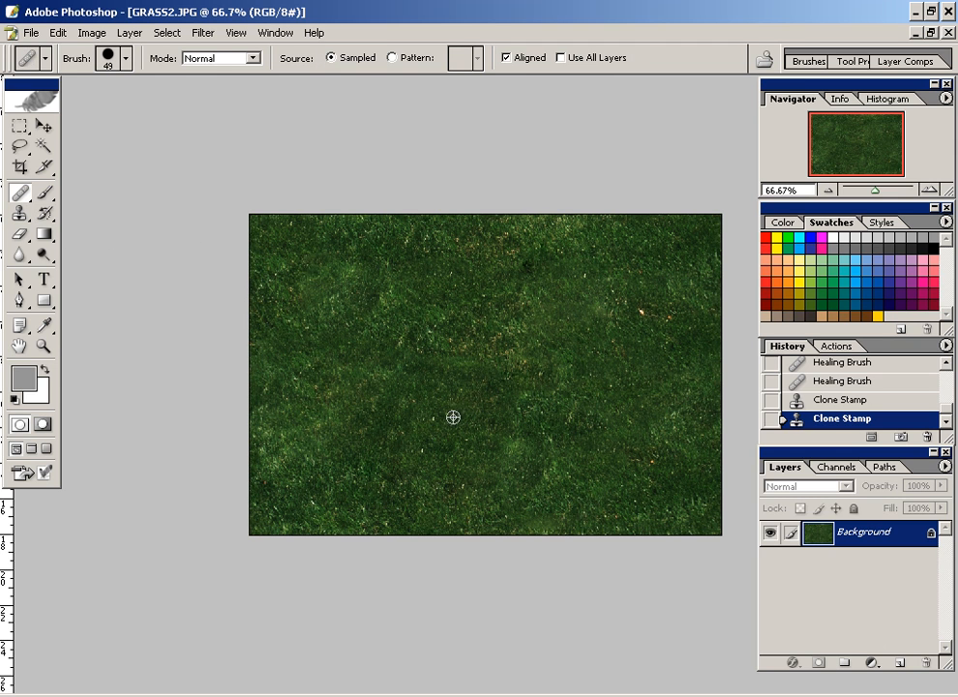
pyautogui.moveTo(507, 428)
pyautogui.mouseDown()
pyautogui.moveTo(518, 453)
pyautogui.moveTo(407, 539)
pyautogui.mouseUp()
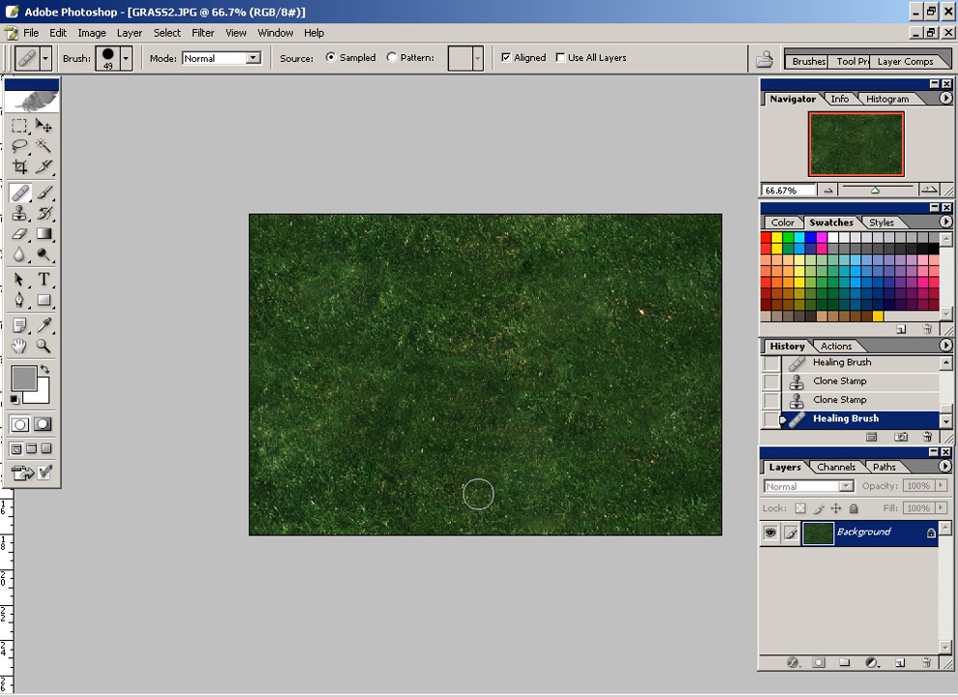
# Step: Heal the remaining light and brown patches in the left, centre and upper parts of the grass from freshly sampled areas
pyautogui.keyDown('alt'); pyautogui.click(452, 442); pyautogui.keyUp('alt')
pyautogui.moveTo(325, 376)
pyautogui.mouseDown()
pyautogui.moveTo(345, 396)
pyautogui.moveTo(327, 441)
pyautogui.moveTo(429, 417)
pyautogui.mouseUp()
pyautogui.keyDown('alt'); pyautogui.click(470, 429); pyautogui.keyUp('alt')
pyautogui.moveTo(488, 325)
pyautogui.mouseDown()
pyautogui.moveTo(528, 349)
pyautogui.moveTo(507, 346)
pyautogui.moveTo(490, 400)
pyautogui.mouseUp()
pyautogui.keyDown('alt'); pyautogui.click(436, 276); pyautogui.keyUp('alt')
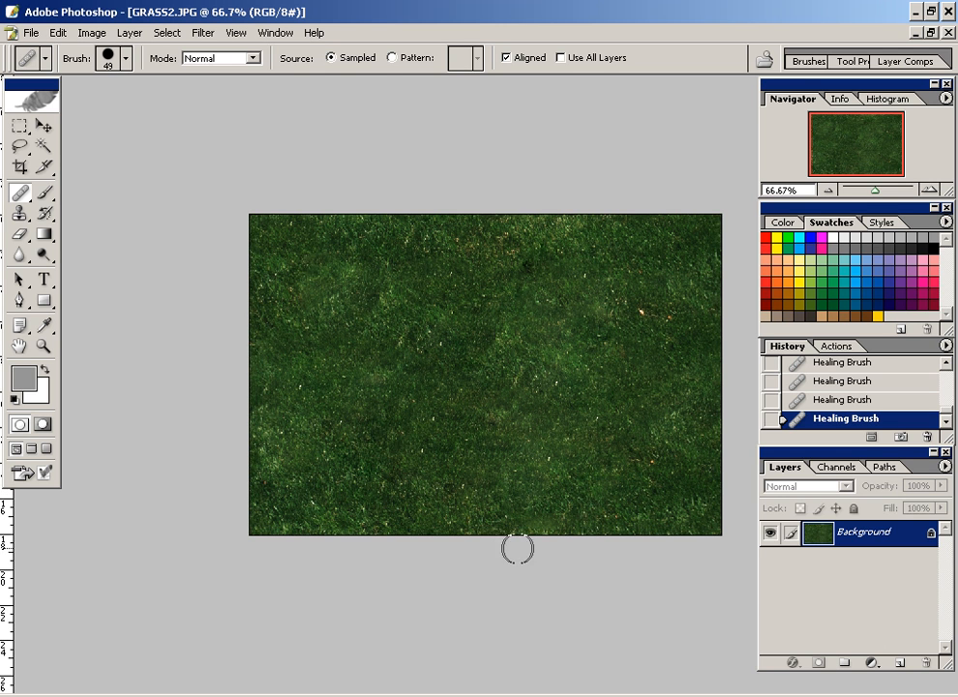
pyautogui.keyDown('alt'); pyautogui.click(608, 425); pyautogui.keyUp('alt')
pyautogui.moveTo(320, 233)
pyautogui.mouseDown()
pyautogui.moveTo(329, 264)
pyautogui.moveTo(310, 324)
pyautogui.moveTo(400, 398)
pyautogui.mouseUp()
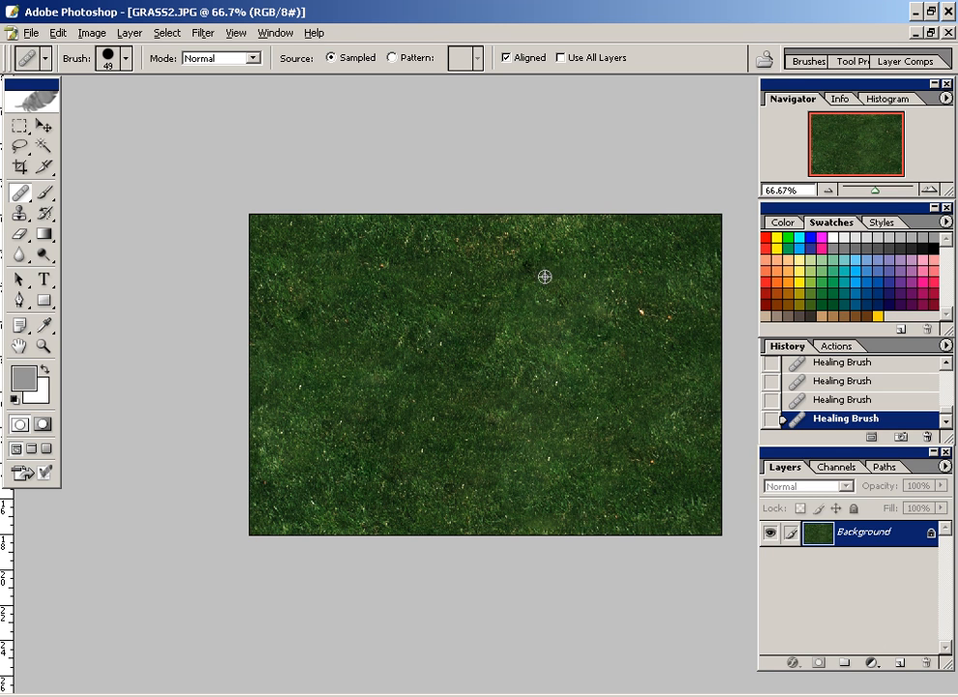
pyautogui.keyDown('alt'); pyautogui.click(407, 287); pyautogui.keyUp('alt')
pyautogui.moveTo(332, 408)
pyautogui.mouseDown()
pyautogui.moveTo(313, 467)
pyautogui.moveTo(300, 455)
pyautogui.mouseUp()
pyautogui.keyDown('alt'); pyautogui.click(387, 278); pyautogui.keyUp('alt')
pyautogui.moveTo(650, 424)
pyautogui.mouseDown()
pyautogui.moveTo(652, 435)
pyautogui.moveTo(525, 427)
pyautogui.mouseUp()
pyautogui.keyDown('alt'); pyautogui.click(445, 432); pyautogui.keyUp('alt')
pyautogui.moveTo(532, 309)
pyautogui.mouseDown()
pyautogui.moveTo(615, 323)
pyautogui.moveTo(483, 373)
pyautogui.moveTo(489, 398)
pyautogui.moveTo(573, 460)
pyautogui.moveTo(581, 484)
pyautogui.mouseUp()
pyautogui.keyDown('alt'); pyautogui.click(377, 265); pyautogui.keyUp('alt')
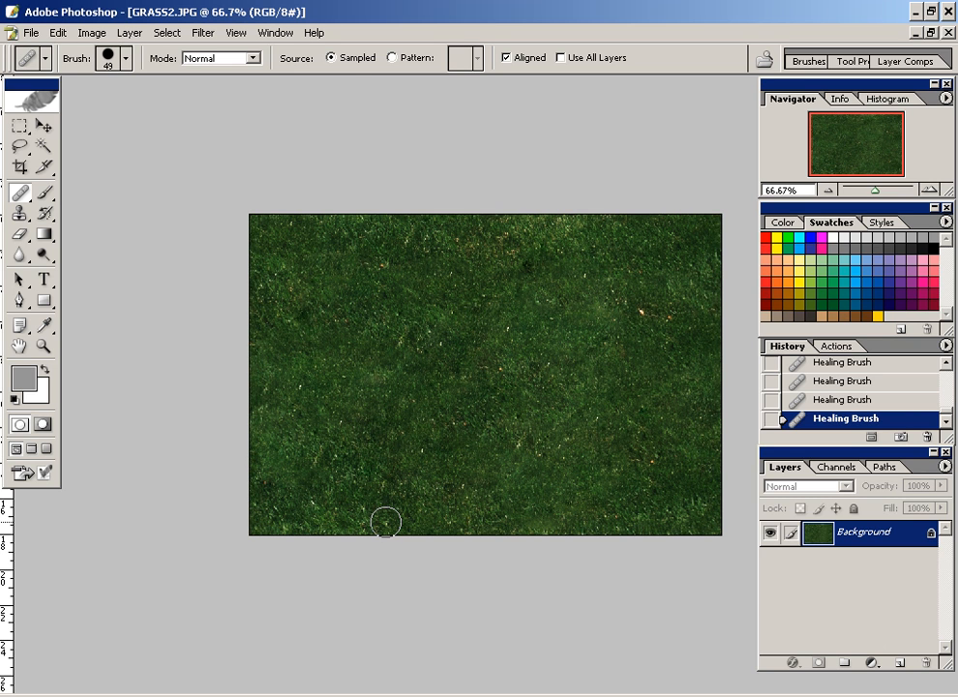
pyautogui.keyDown('alt'); pyautogui.click(541, 450); pyautogui.keyUp('alt')
pyautogui.moveTo(462, 242)
pyautogui.mouseDown()
pyautogui.moveTo(456, 248)
pyautogui.moveTo(477, 240)
pyautogui.mouseUp()
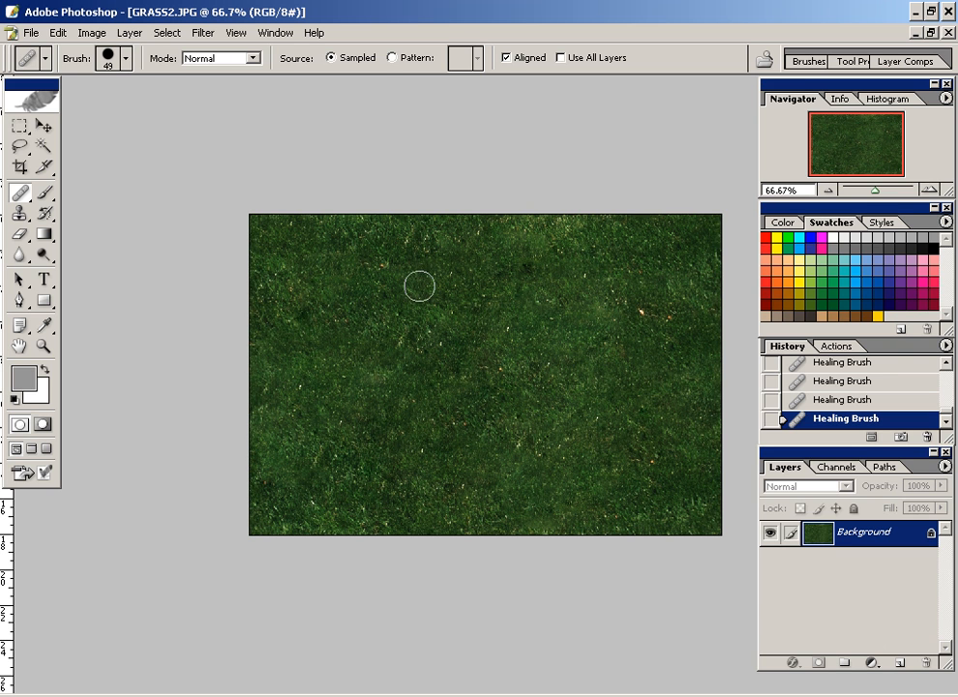
# Step: Offset the grass image by +168 pixels horizontally and +104 pixels vertically with wrap-around
pyautogui.click(211, 33)
pyautogui.moveTo(274, 341)
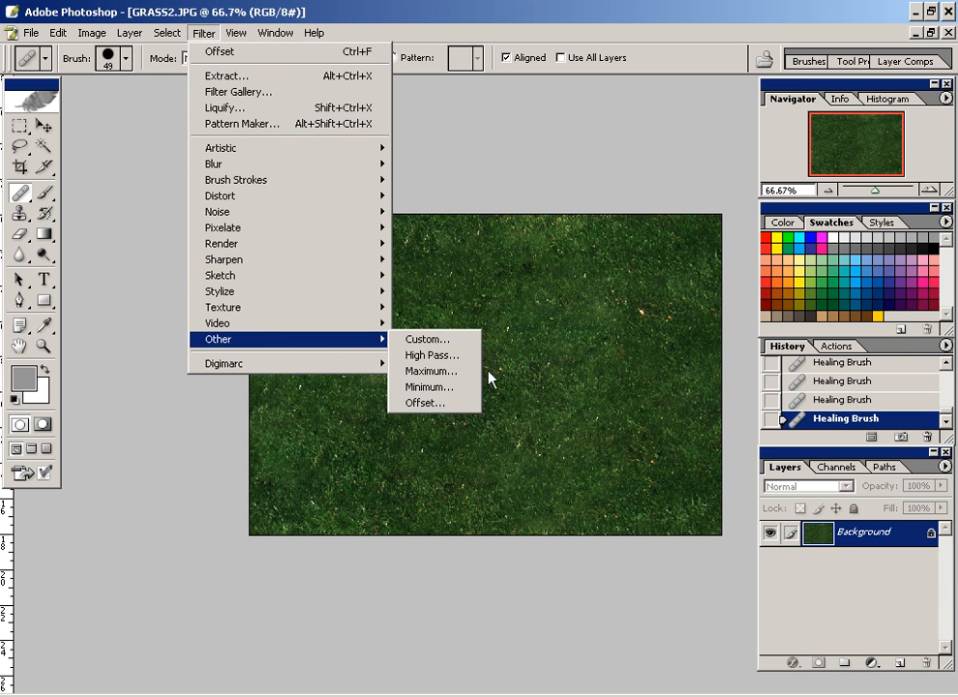
pyautogui.click(451, 403)
pyautogui.moveTo(718, 170); pyautogui.dragTo(728, 168)
pyautogui.moveTo(718, 125); pyautogui.dragTo(743, 137)
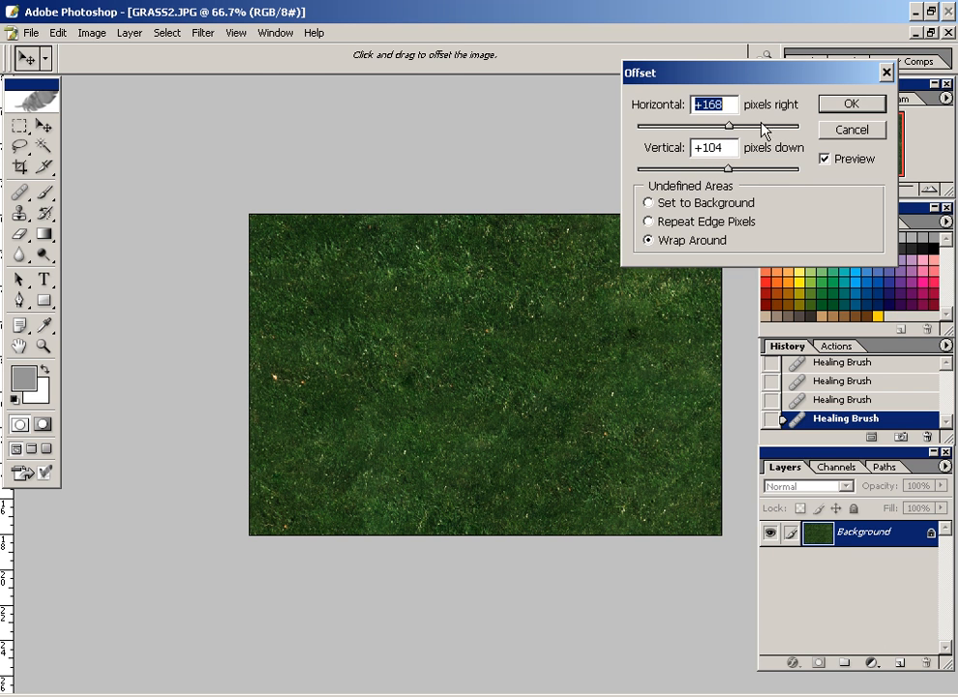
pyautogui.click(847, 115)
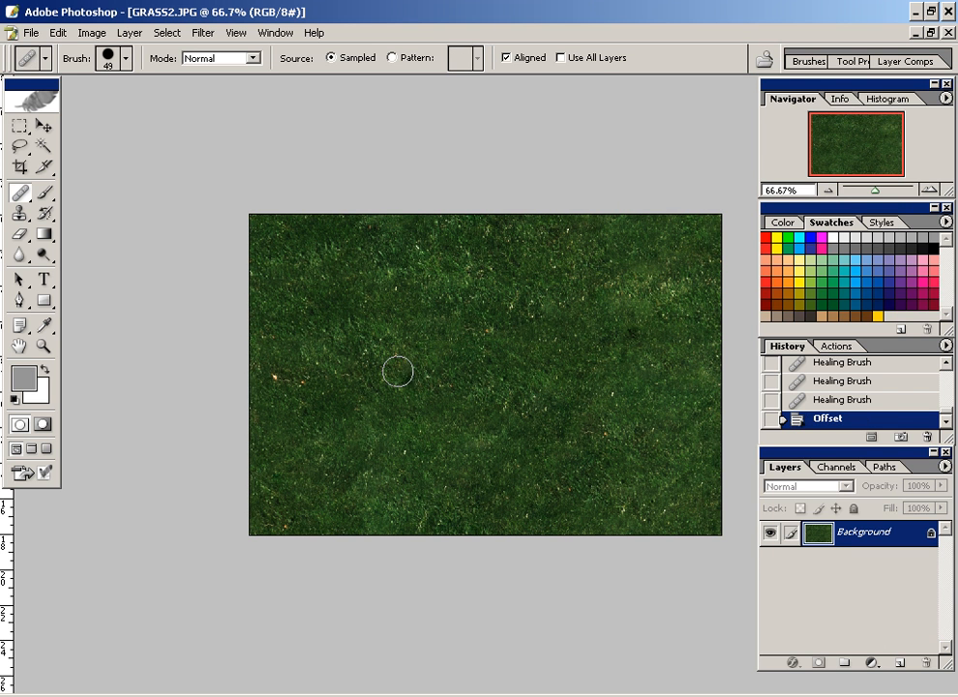
# Step: Heal the uneven patches that stand out in the shifted grass image, blending its upper and middle areas
pyautogui.moveTo(332, 304); pyautogui.dragTo(520, 347)
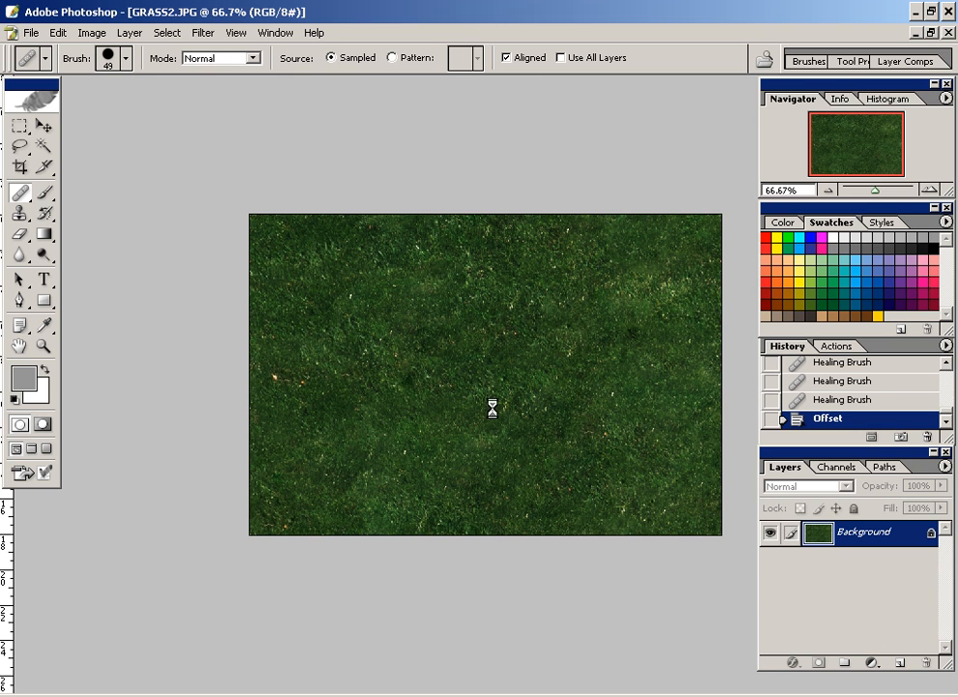
pyautogui.moveTo(553, 293)
pyautogui.mouseDown()
pyautogui.moveTo(635, 325)
pyautogui.moveTo(550, 308)
pyautogui.mouseUp()
pyautogui.keyDown('alt'); pyautogui.click(396, 420); pyautogui.keyUp('alt')
pyautogui.moveTo(586, 373); pyautogui.dragTo(499, 445)
pyautogui.keyDown('alt'); pyautogui.click(475, 294); pyautogui.keyUp('alt')
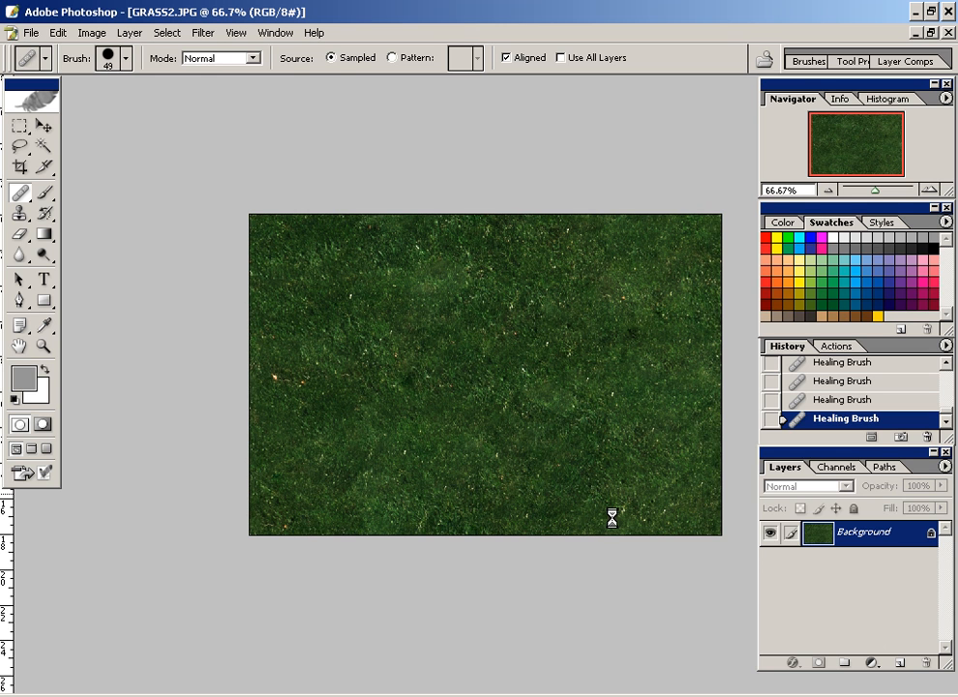
pyautogui.keyDown('alt'); pyautogui.click(385, 480); pyautogui.keyUp('alt')
pyautogui.moveTo(303, 321)
pyautogui.mouseDown()
pyautogui.moveTo(293, 315)
pyautogui.moveTo(407, 278)
pyautogui.moveTo(561, 326)
pyautogui.mouseUp()
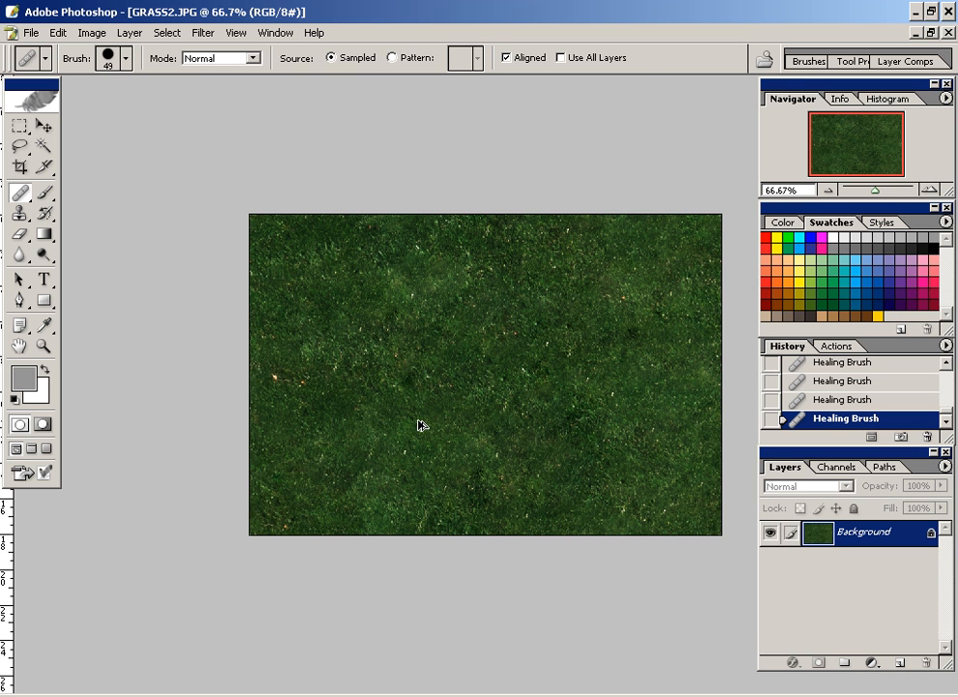
# Step: Save a copy of the grass image as grass tiled amended.bmp in the video tutorials folder, as a 24-bit Windows BMP
pyautogui.hotkey('ctrl', 'shift', 's')
pyautogui.click(556, 91)
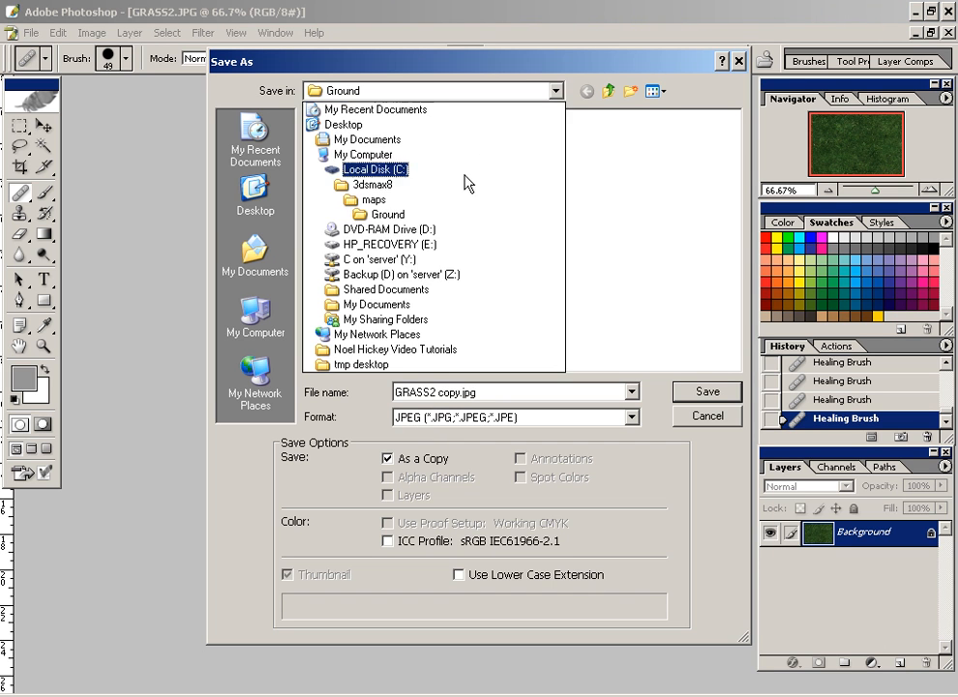
pyautogui.click(397, 355)
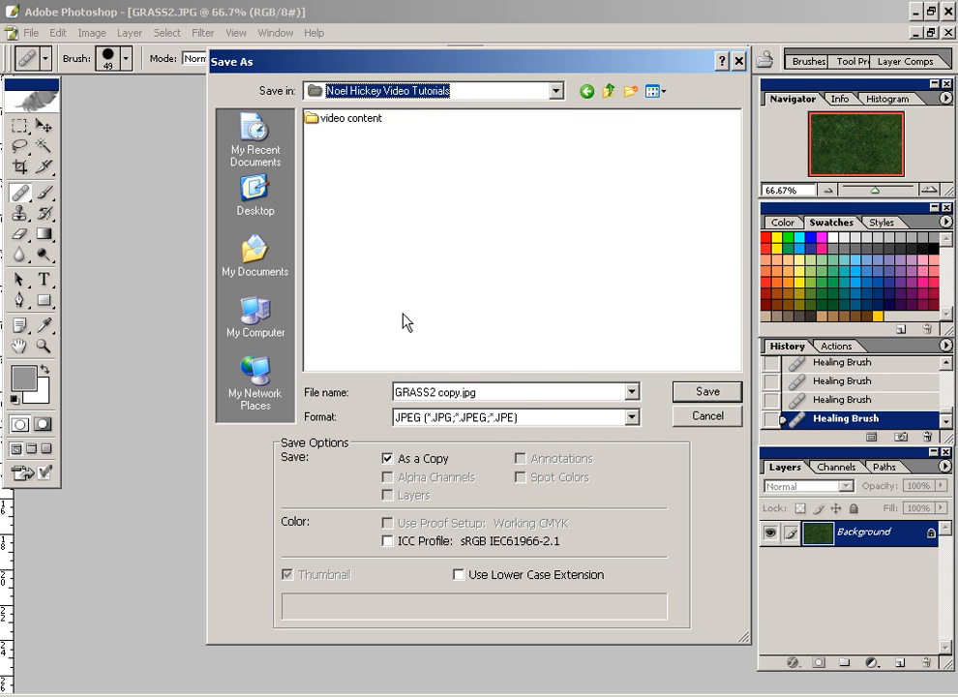
pyautogui.click(503, 418)
pyautogui.click(501, 441)
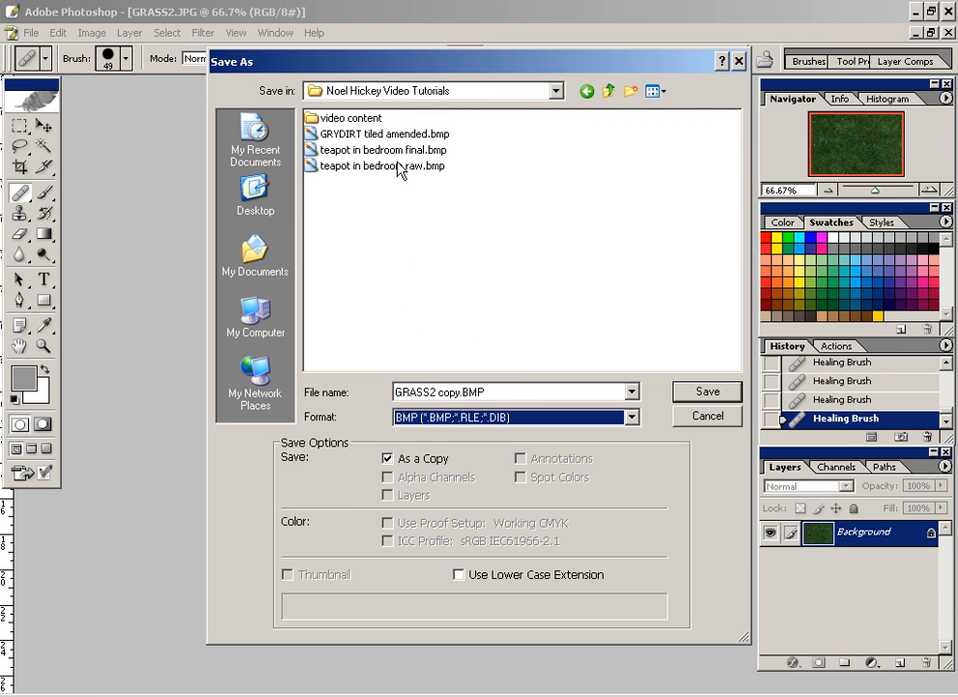
pyautogui.click(387, 134)
pyautogui.click(440, 392)
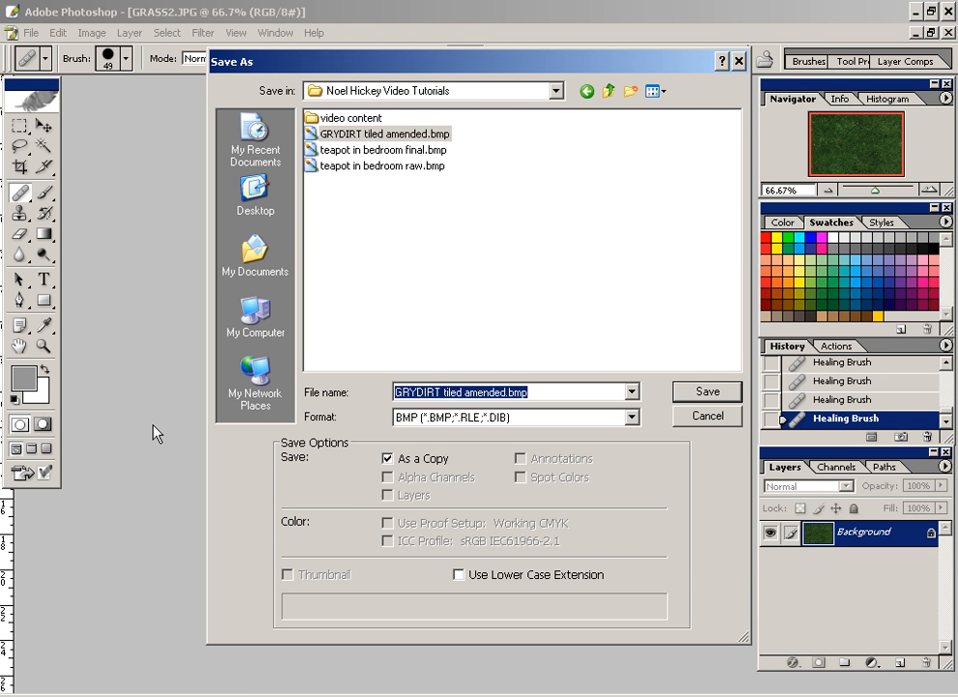
pyautogui.doubleClick(436, 392)
pyautogui.write('grass')
pyautogui.press('Return')
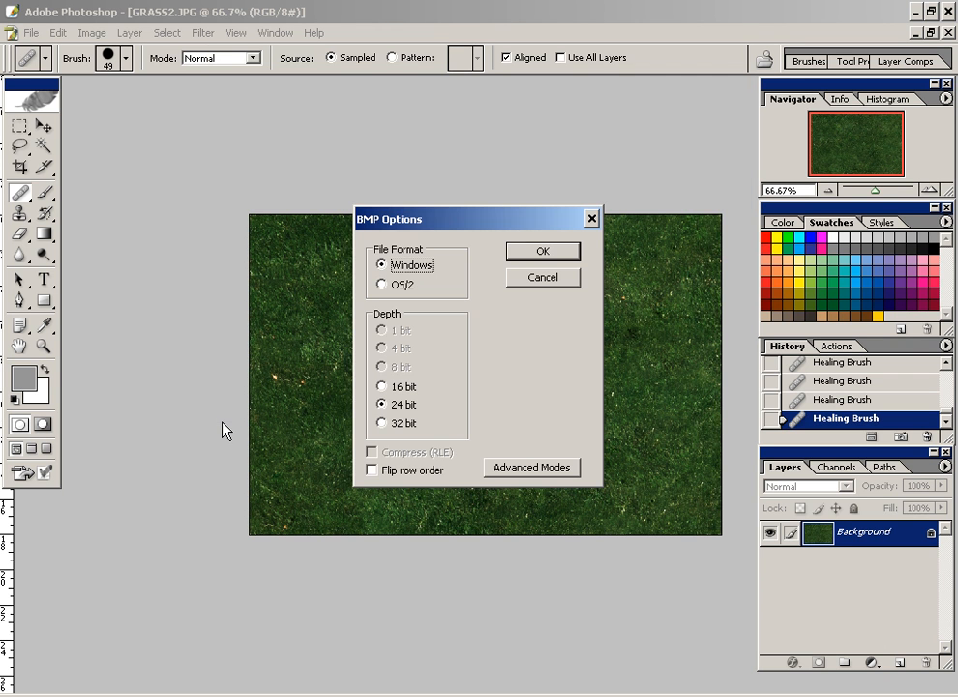
pyautogui.click(539, 261)
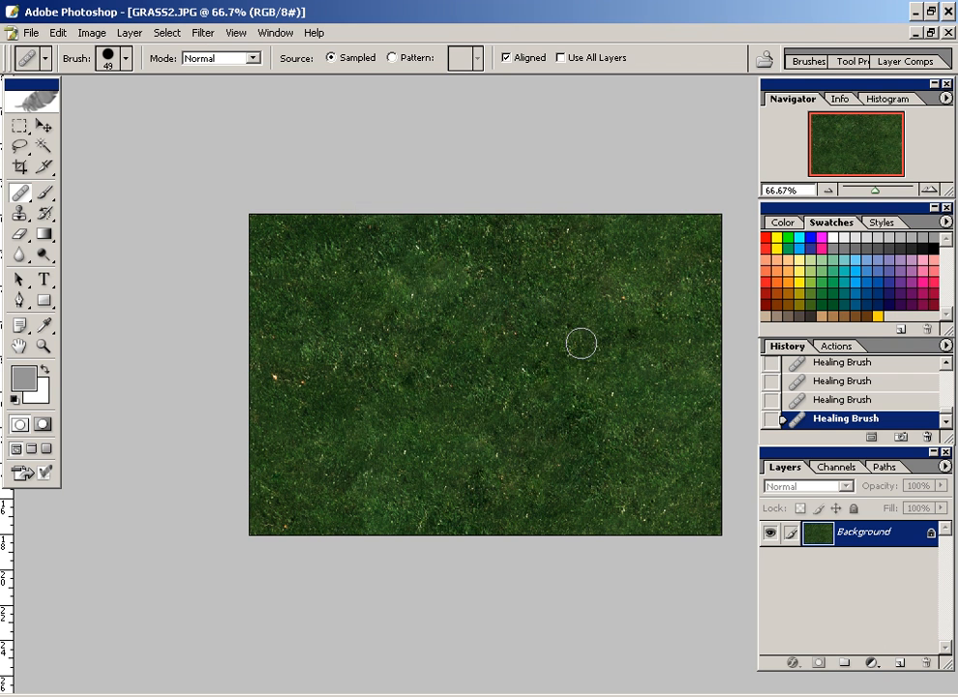
# Step: Close the grass and grey dirt images without saving changes to the originals
pyautogui.click(949, 33)
pyautogui.press('n')
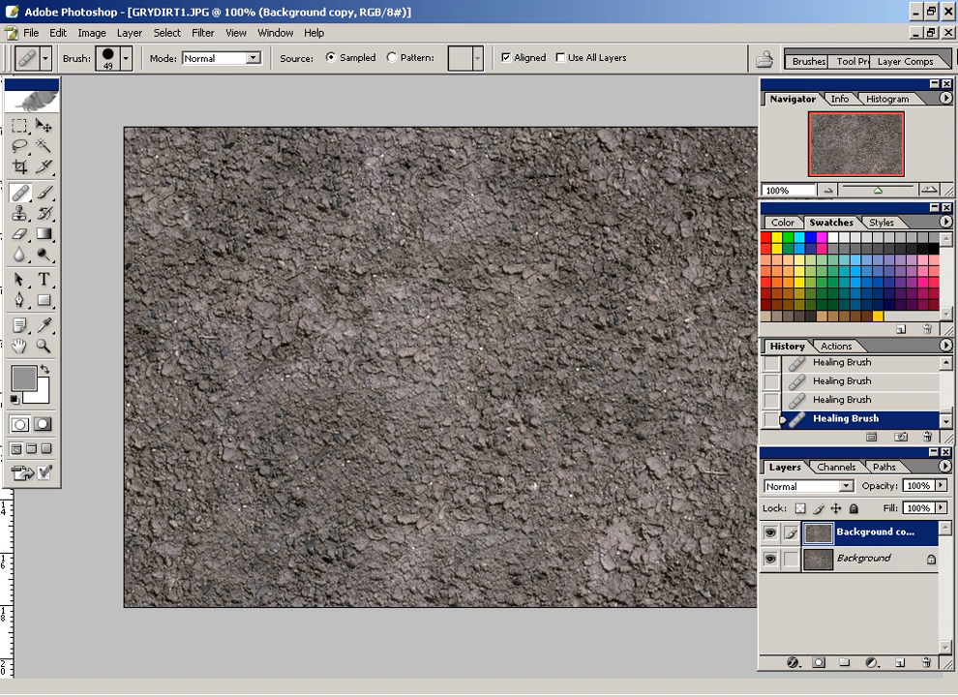
pyautogui.click(950, 34)
pyautogui.press('n')
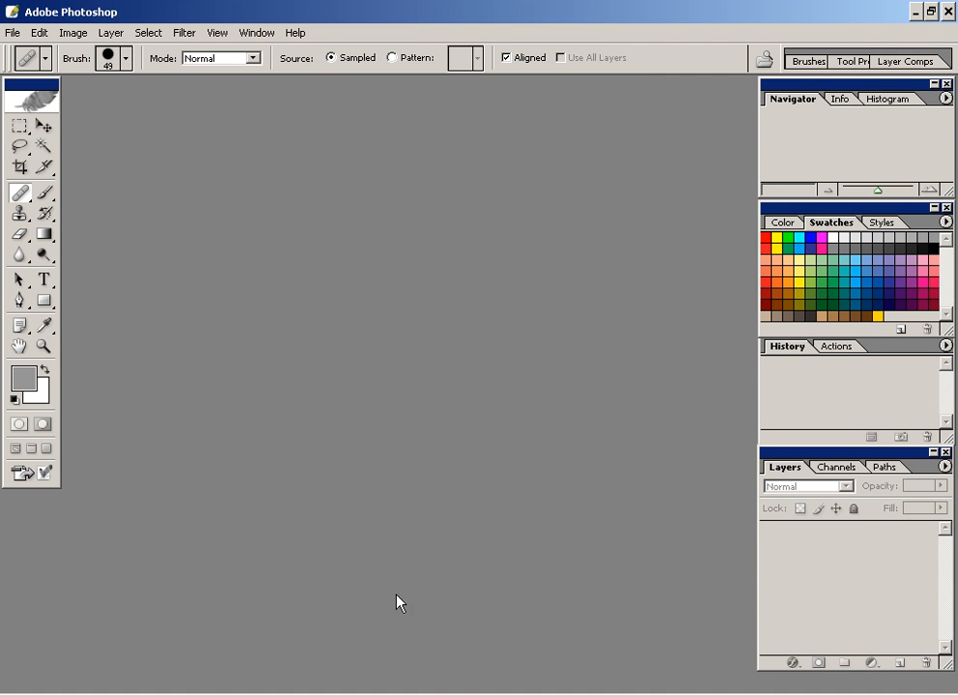
# Step: Switch to 3ds Max and load grass tiled amended.bmp from the video tutorials folder as the grass bitmap
pyautogui.hotkey('alt', 'Tab')
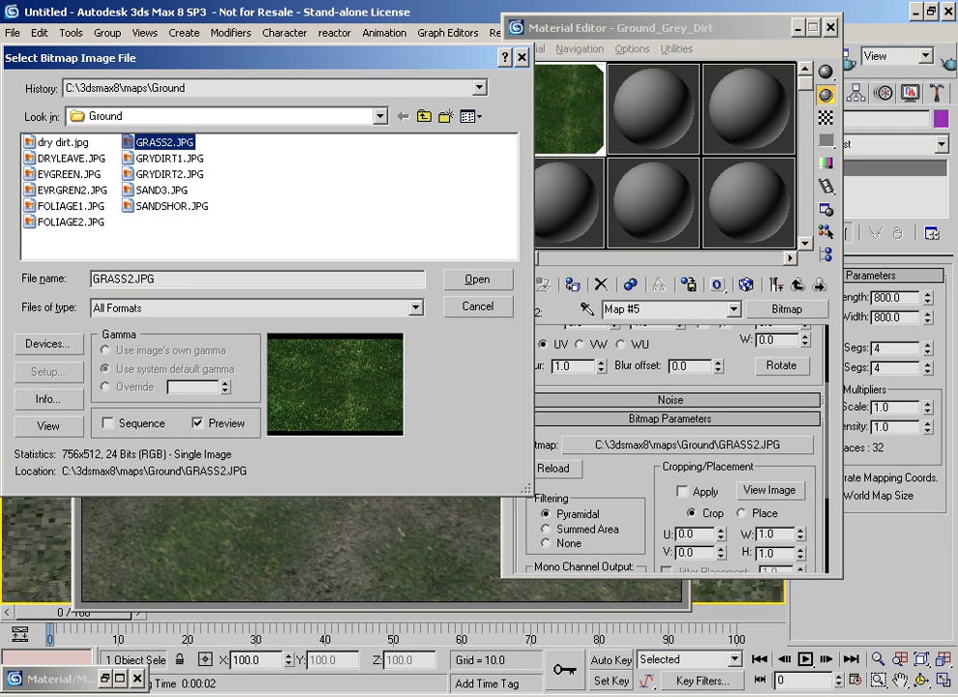
pyautogui.click(375, 88)
pyautogui.click(368, 126)
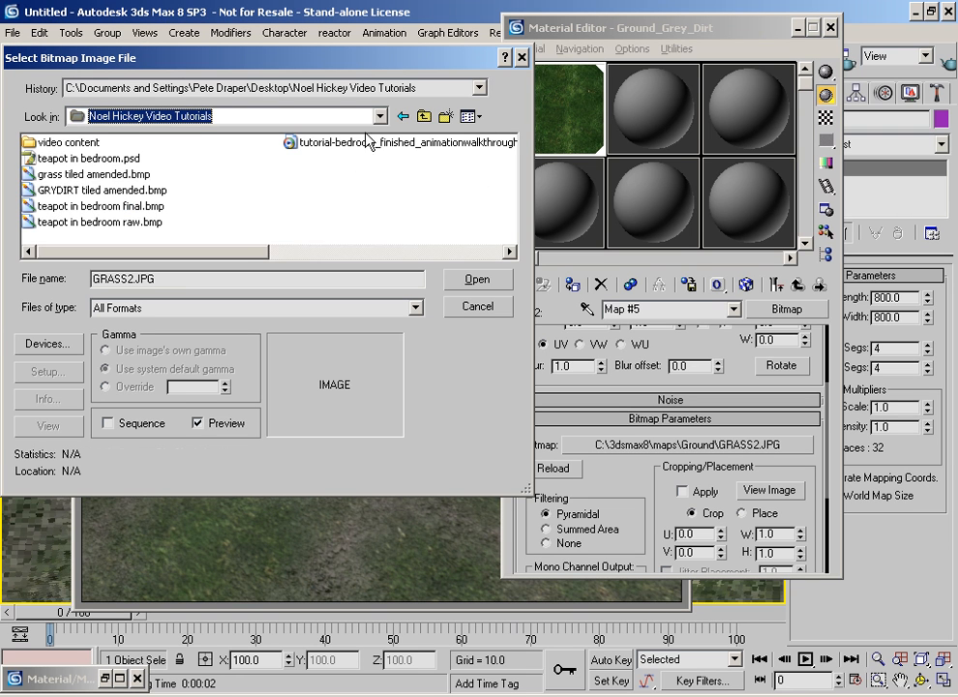
pyautogui.click(104, 175)
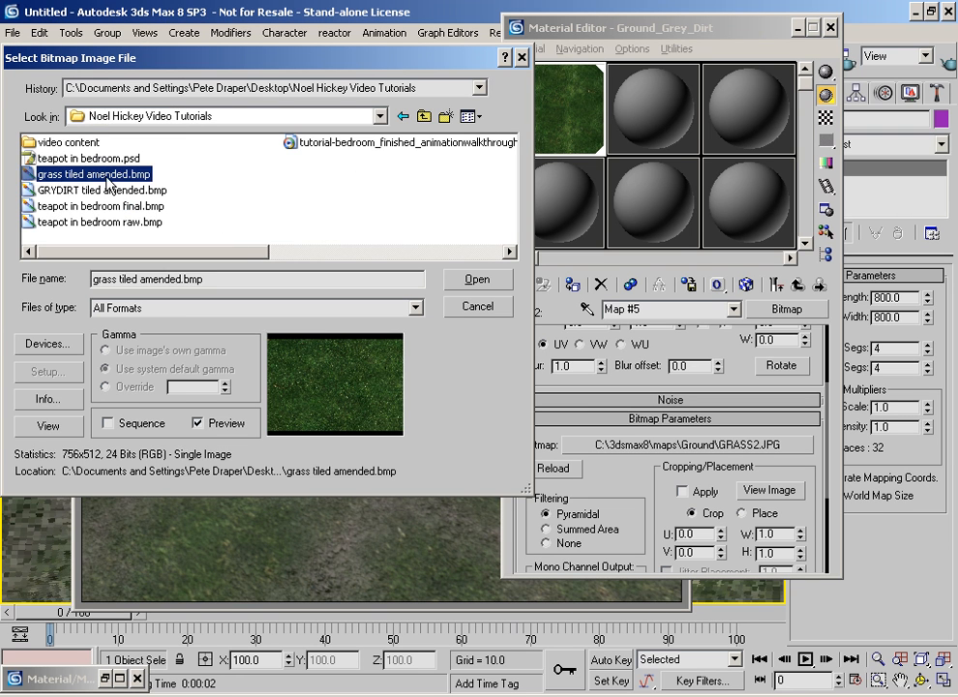
pyautogui.click(481, 279)
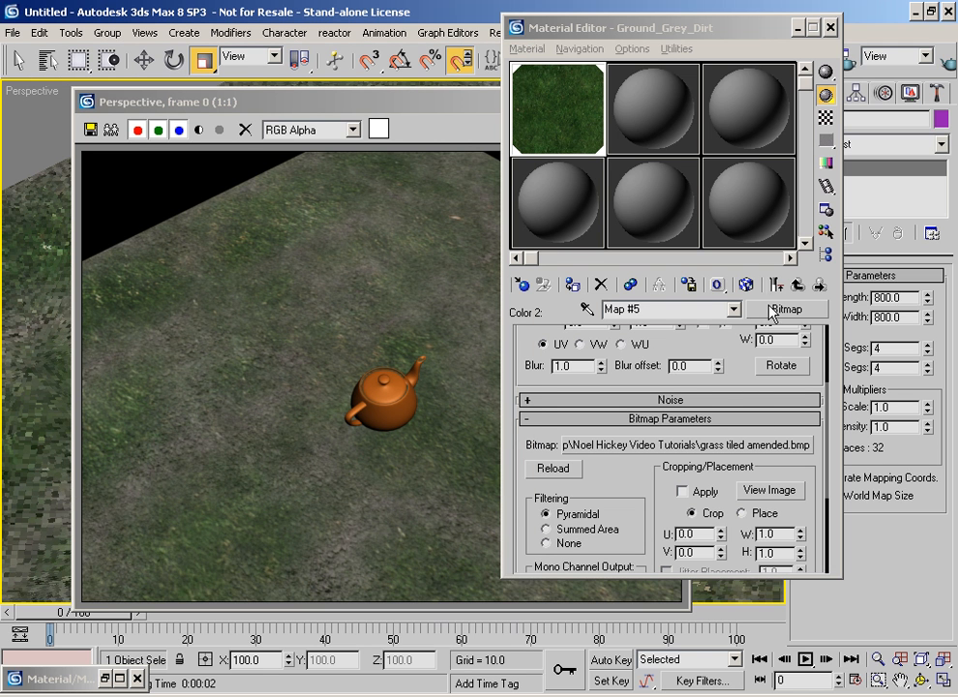
# Step: Copy the dirt mix map into the Color #2 slot of the diffuse Mix and name the copy grass mix
pyautogui.moveTo(666, 363); pyautogui.dragTo(695, 472)
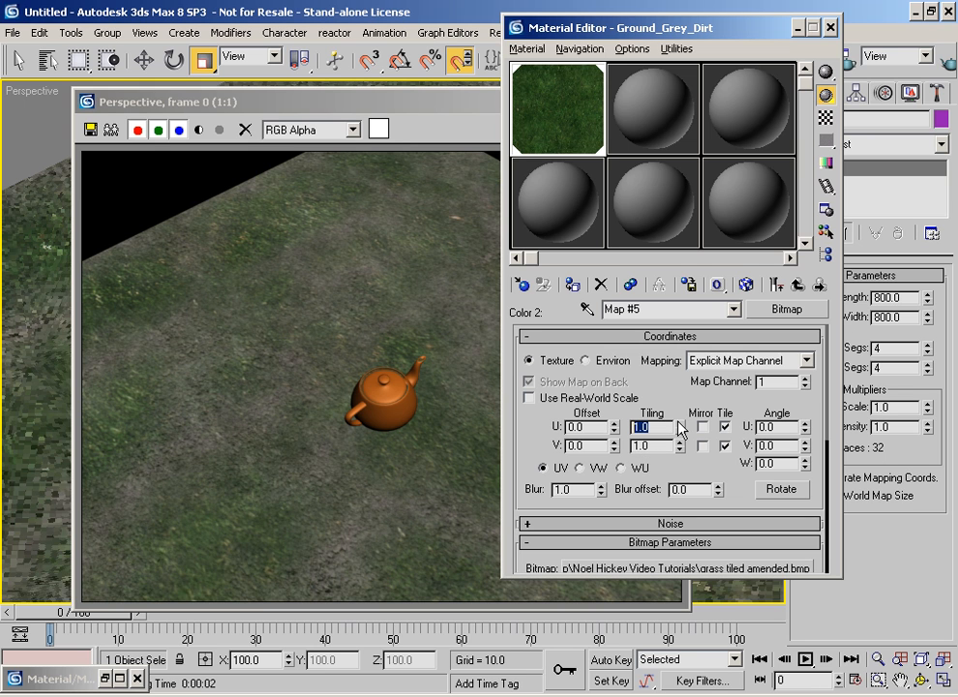
pyautogui.click(798, 285)
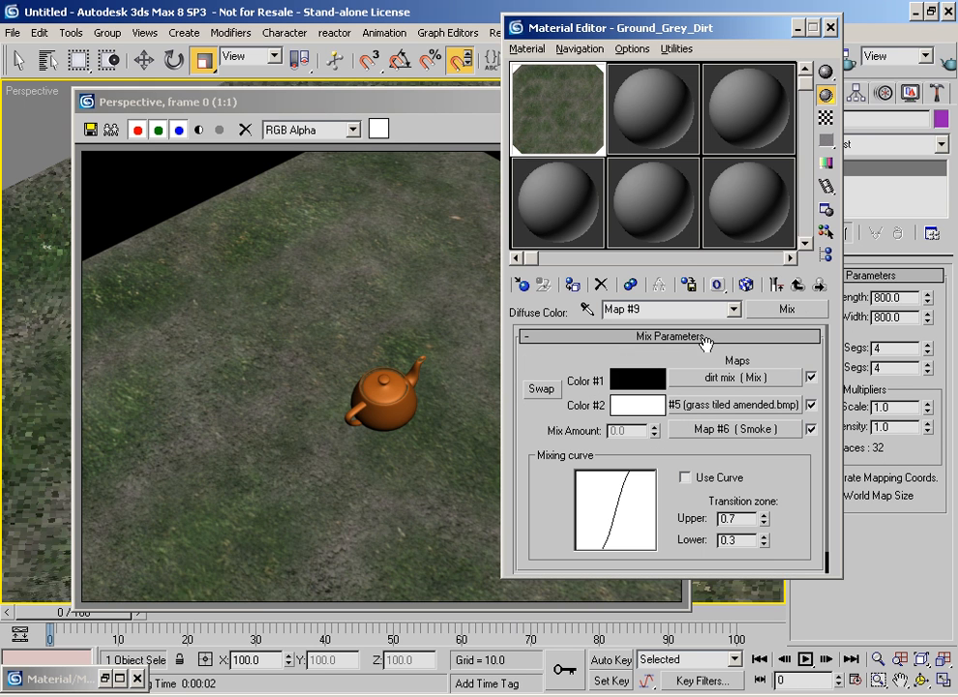
pyautogui.moveTo(721, 383); pyautogui.dragTo(666, 392)
pyautogui.click(652, 304)
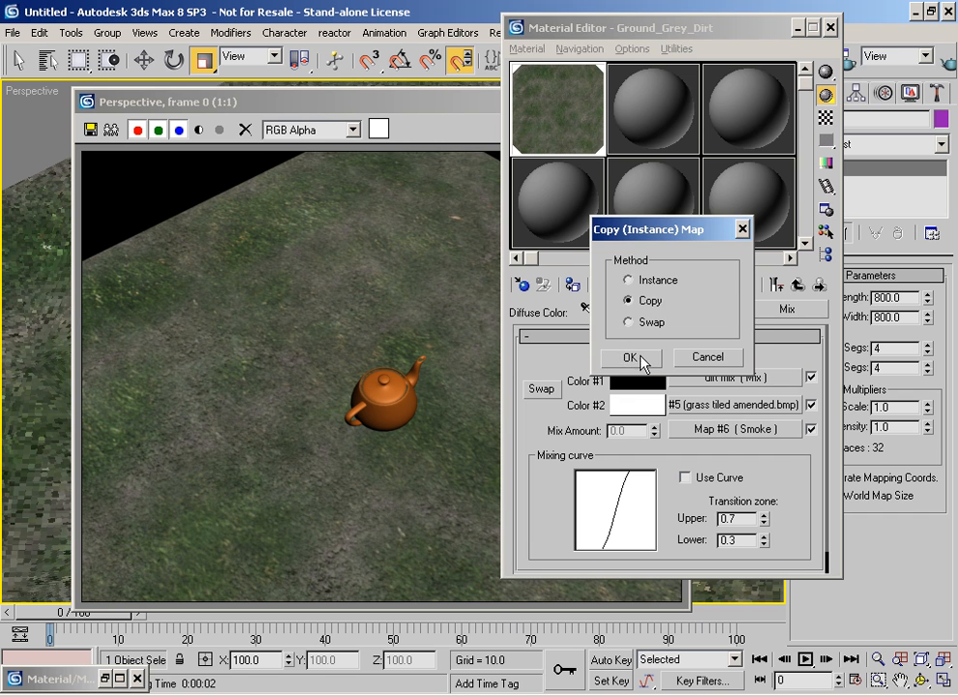
pyautogui.click(637, 358)
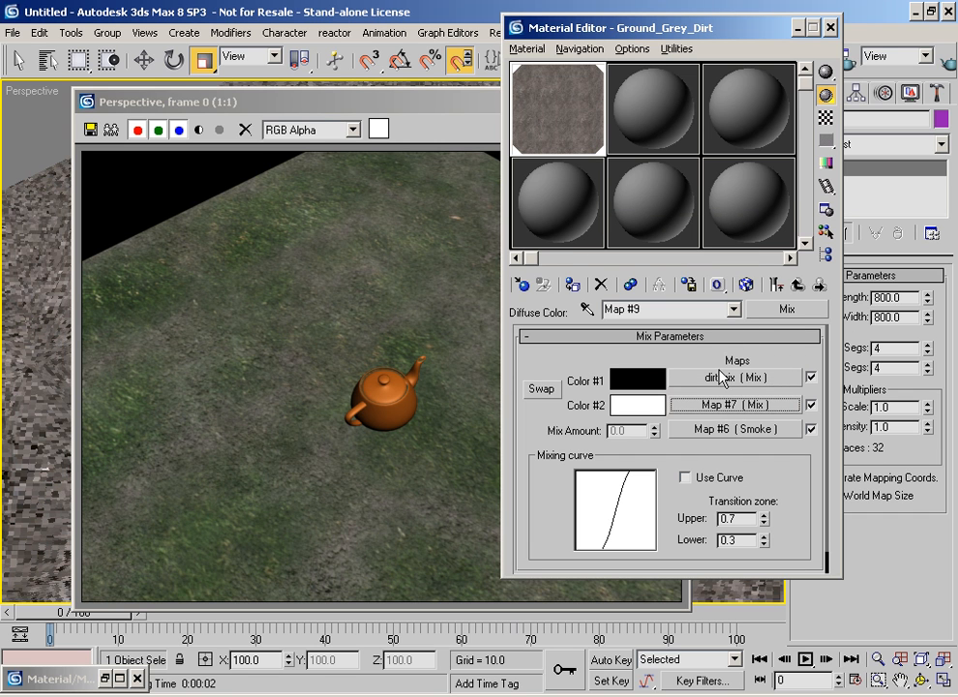
pyautogui.click(734, 404)
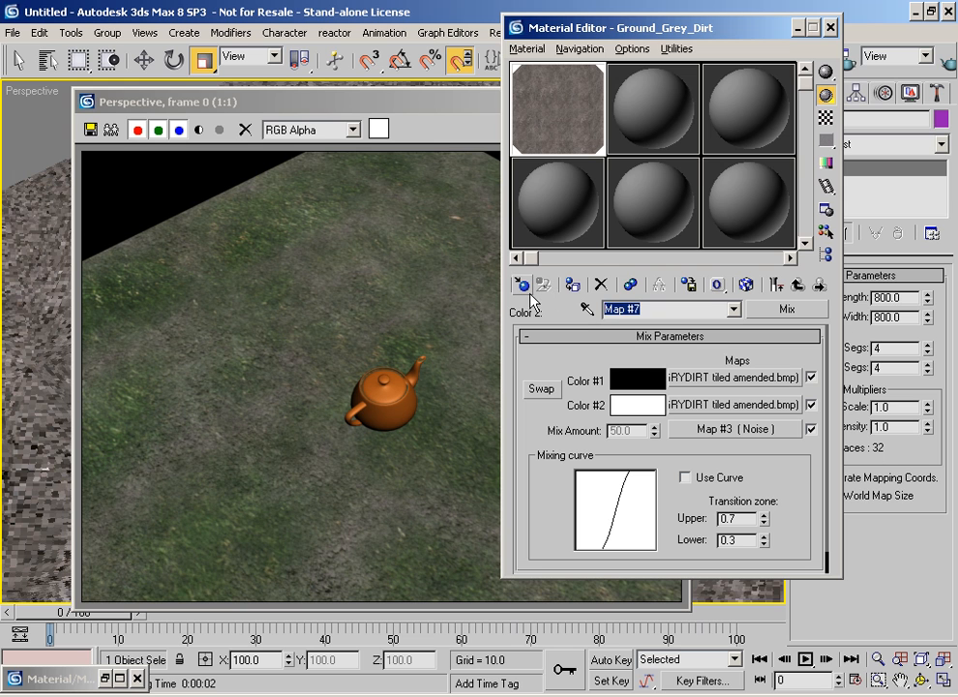
pyautogui.write('grass mix')
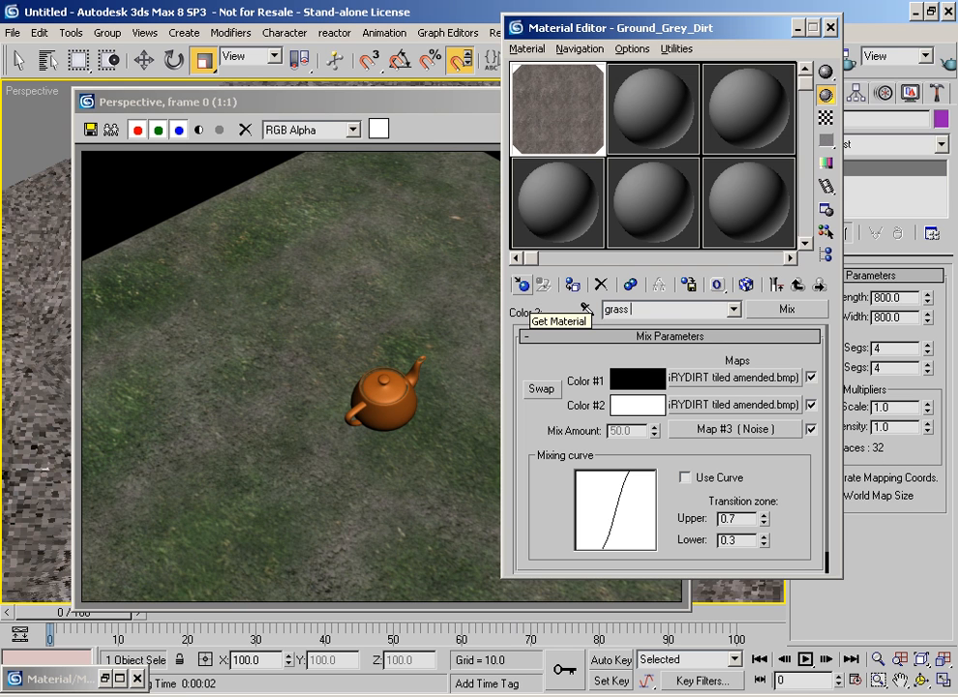
# Step: Replace the Color #1 bitmap of the grass mix with grass tiled amended.bmp
pyautogui.click(721, 381)
pyautogui.moveTo(716, 470); pyautogui.dragTo(744, 312)
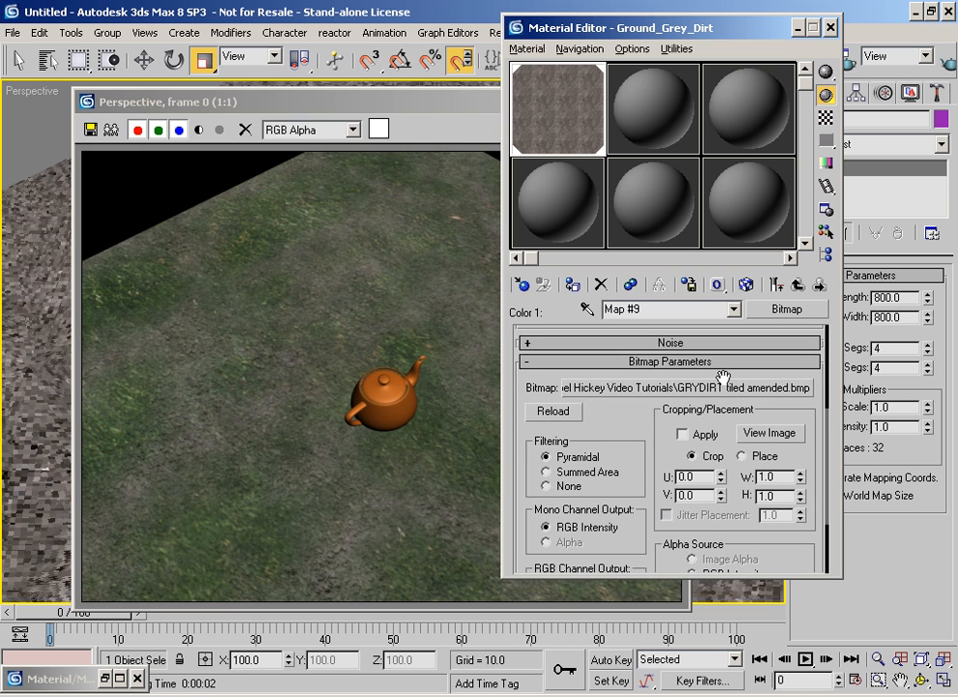
pyautogui.click(687, 387)
pyautogui.click(97, 158)
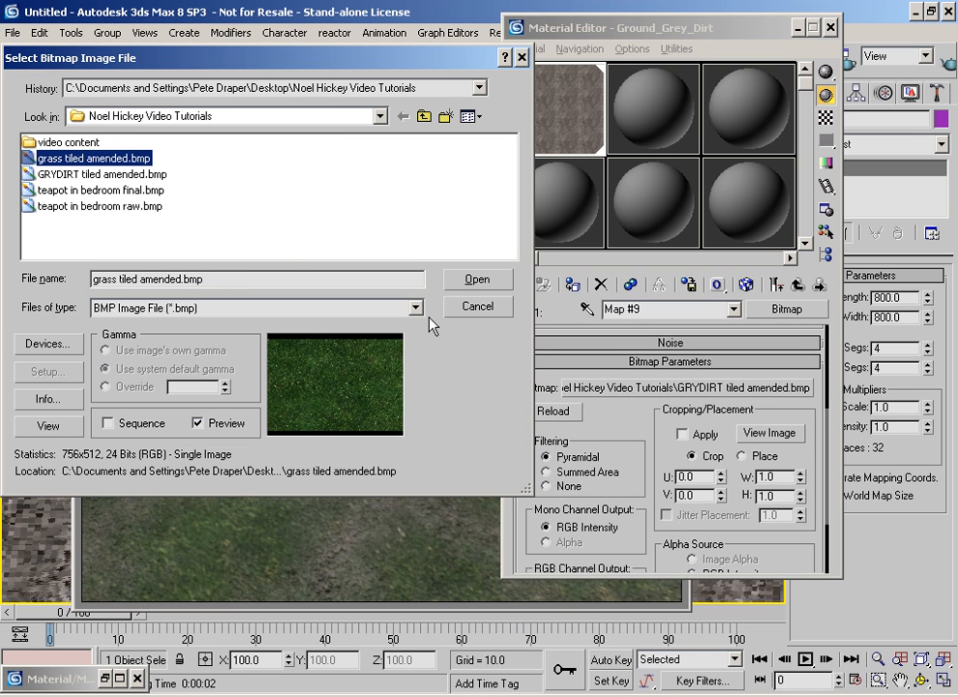
pyautogui.click(479, 280)
pyautogui.click(796, 288)
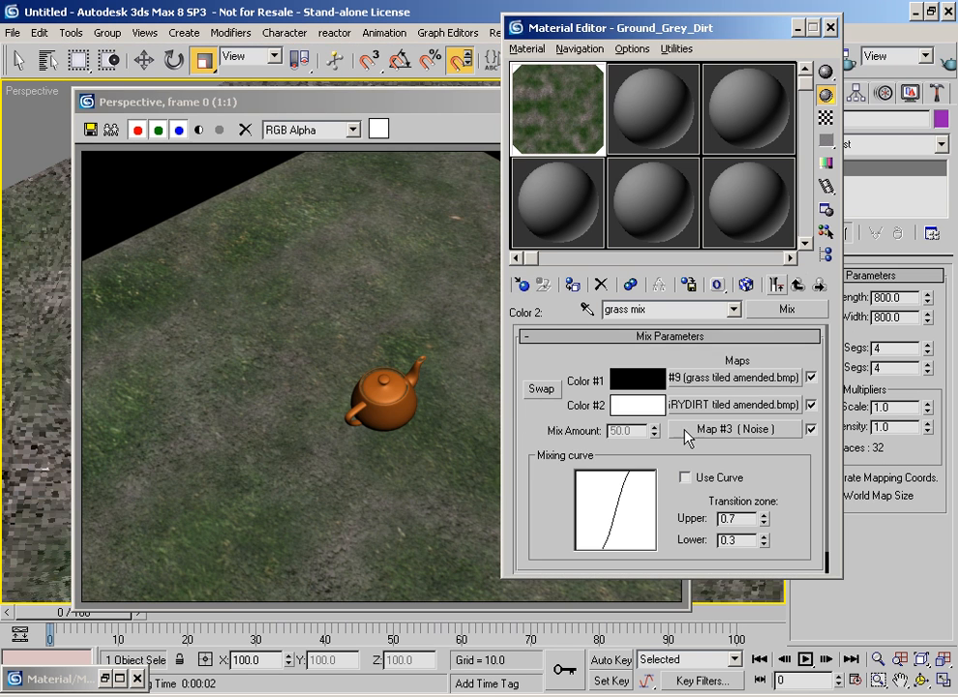
# Step: Replace the Color #2 bitmap of the grass mix with grass tiled amended.bmp
pyautogui.click(711, 424)
pyautogui.moveTo(734, 491); pyautogui.dragTo(728, 354)
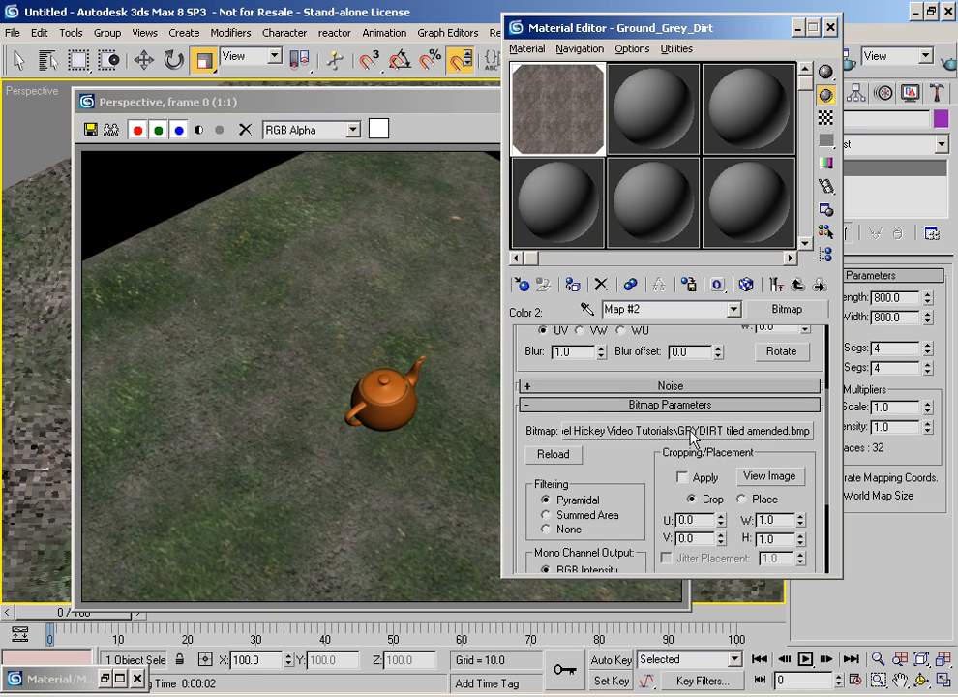
pyautogui.click(636, 430)
pyautogui.click(123, 159)
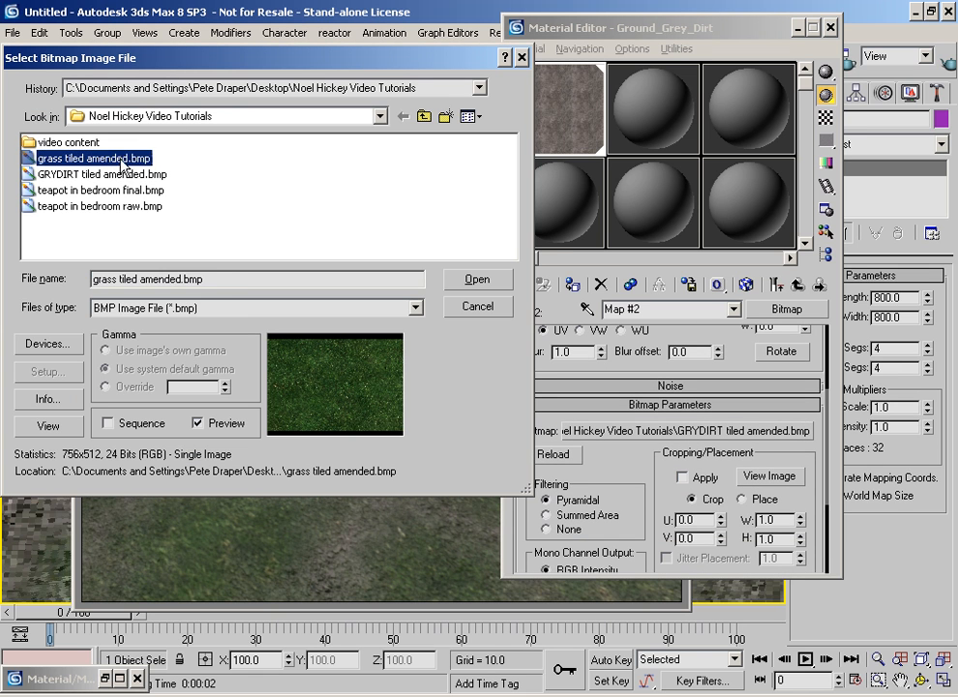
pyautogui.click(501, 280)
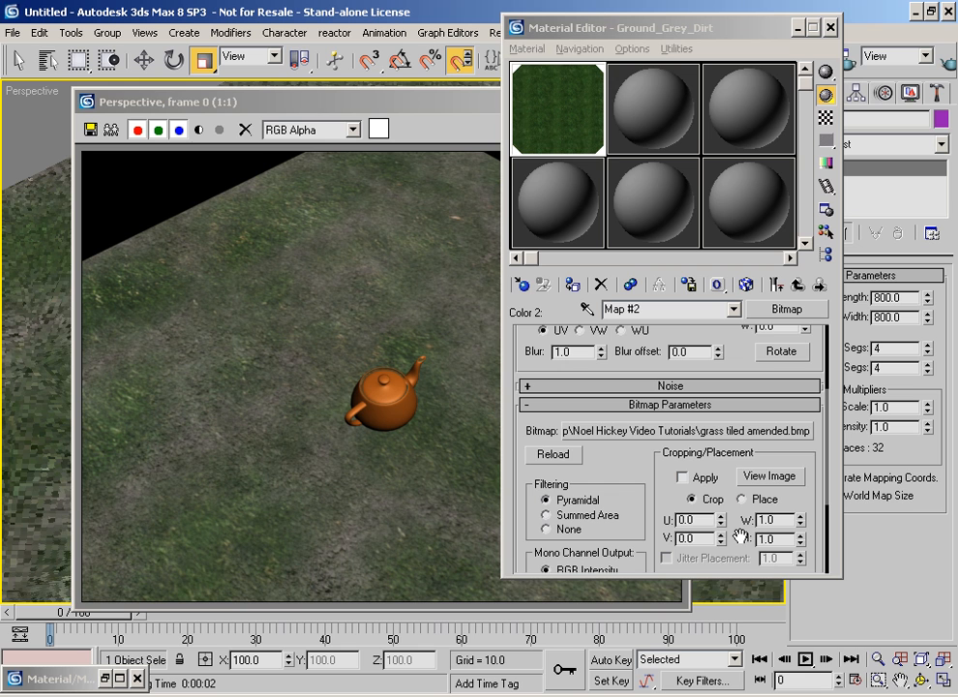
# Step: Check the second grass bitmap's coordinates, and preview it, the grass mix and the combined diffuse Mix in an enlarged sample window
pyautogui.scroll(5, 634, 414)
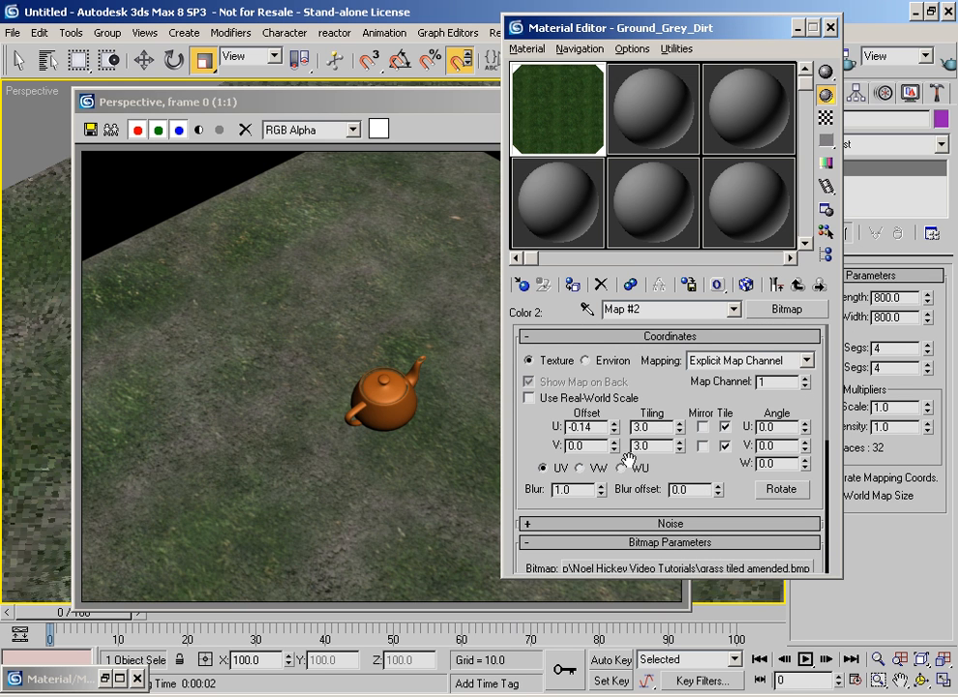
pyautogui.doubleClick(559, 113)
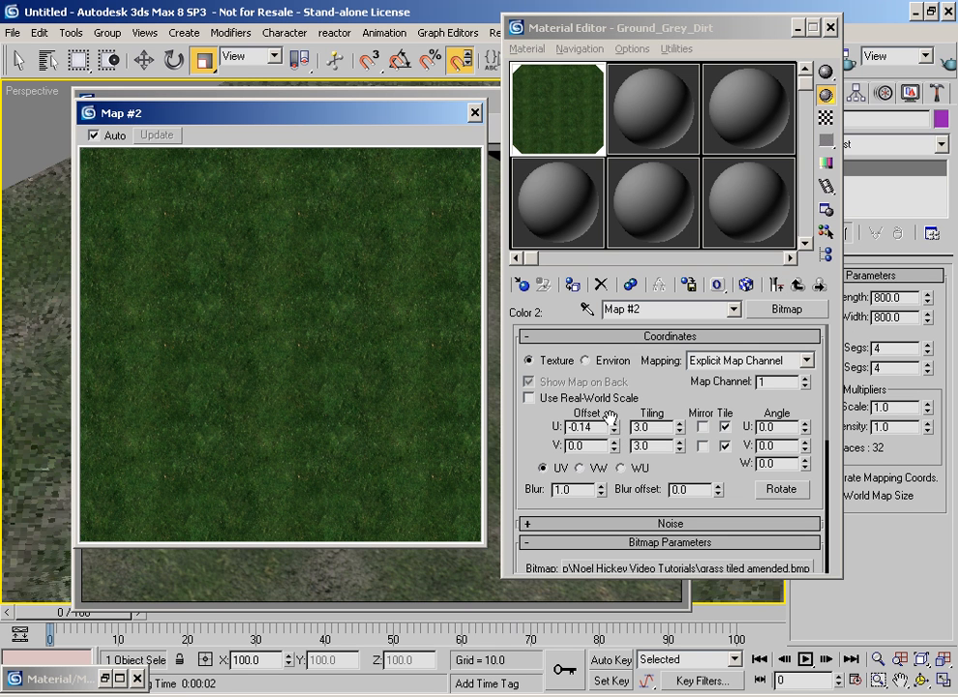
pyautogui.click(820, 285)
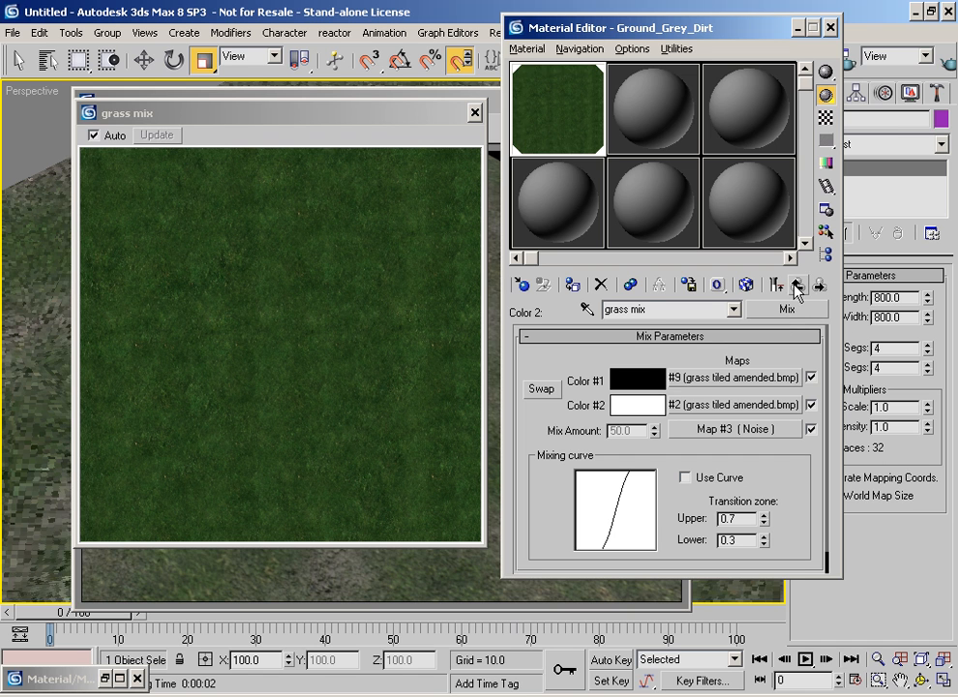
pyautogui.click(796, 284)
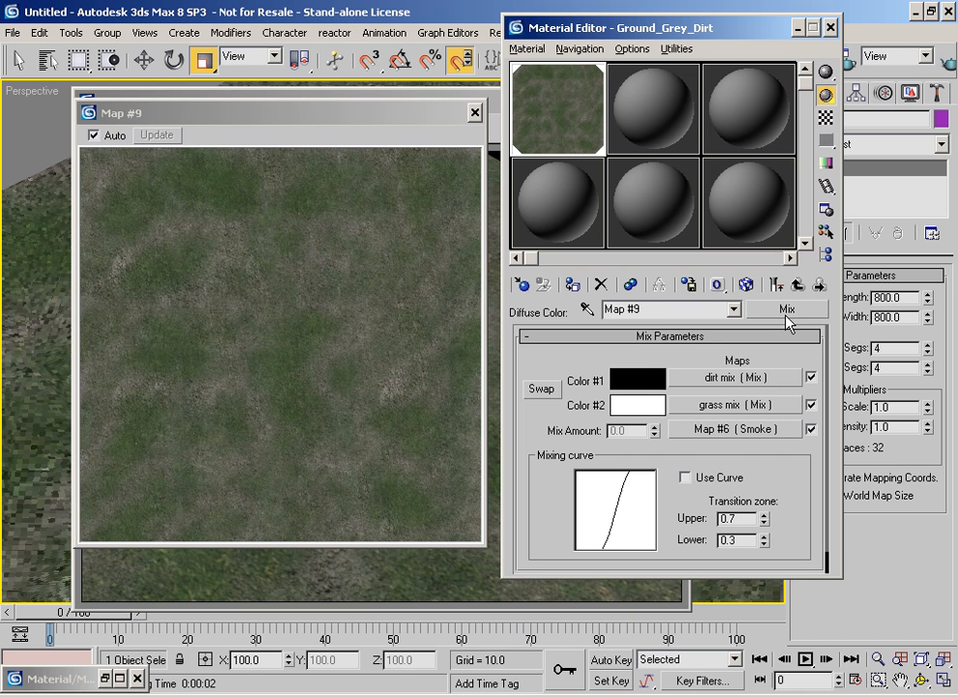
# Step: Set the exponent of the Smoke map controlling the diffuse mix to 1.0, and return to the diffuse Mix
pyautogui.click(738, 432)
pyautogui.scroll(-2, 581, 518)
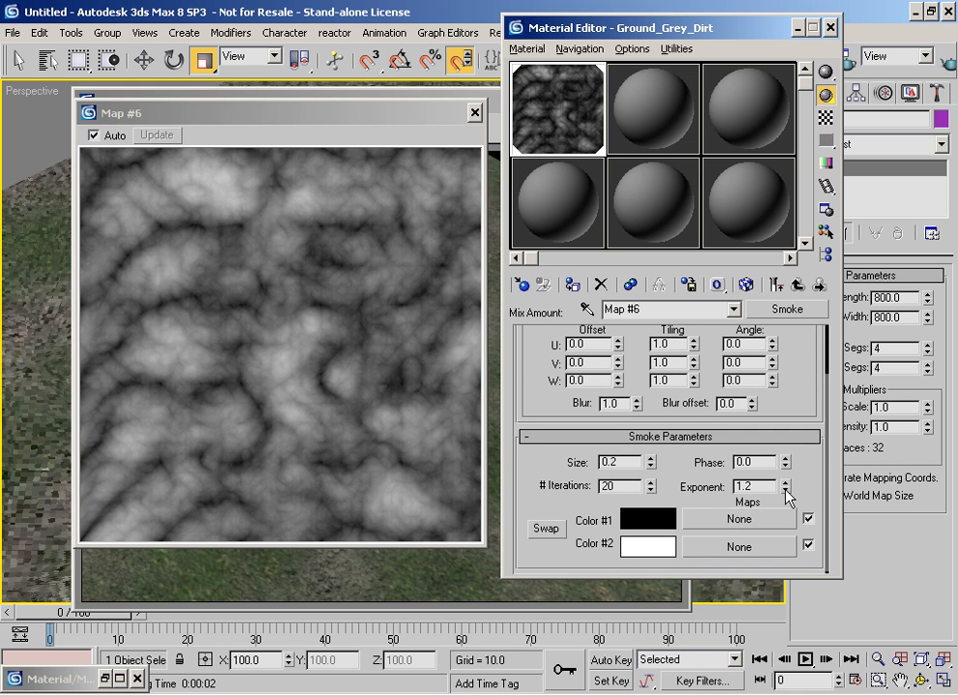
pyautogui.doubleClick(760, 487)
pyautogui.write('1')
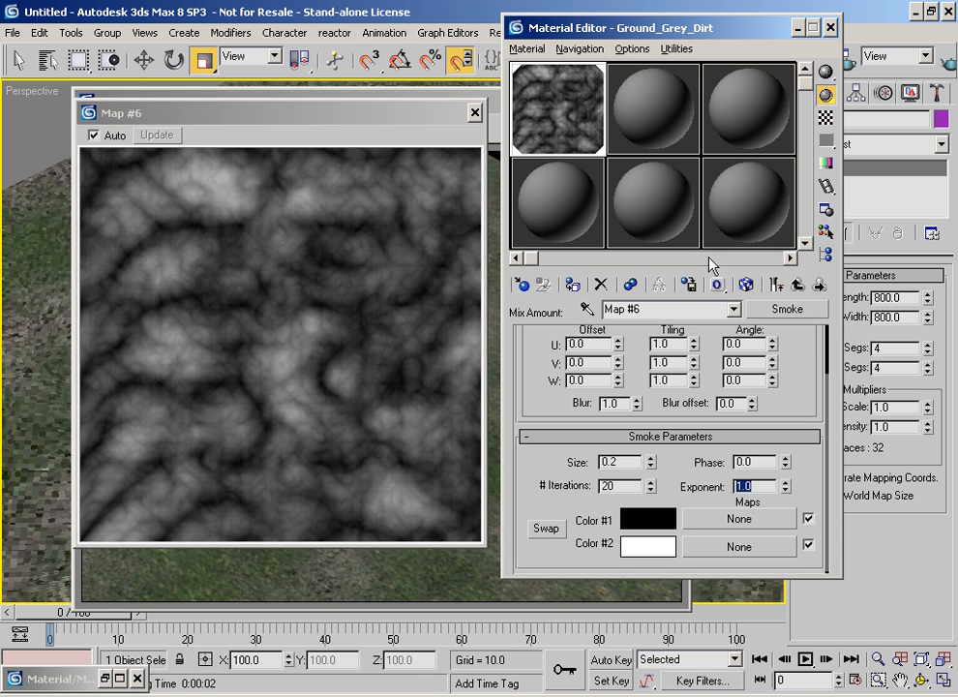
pyautogui.click(796, 284)
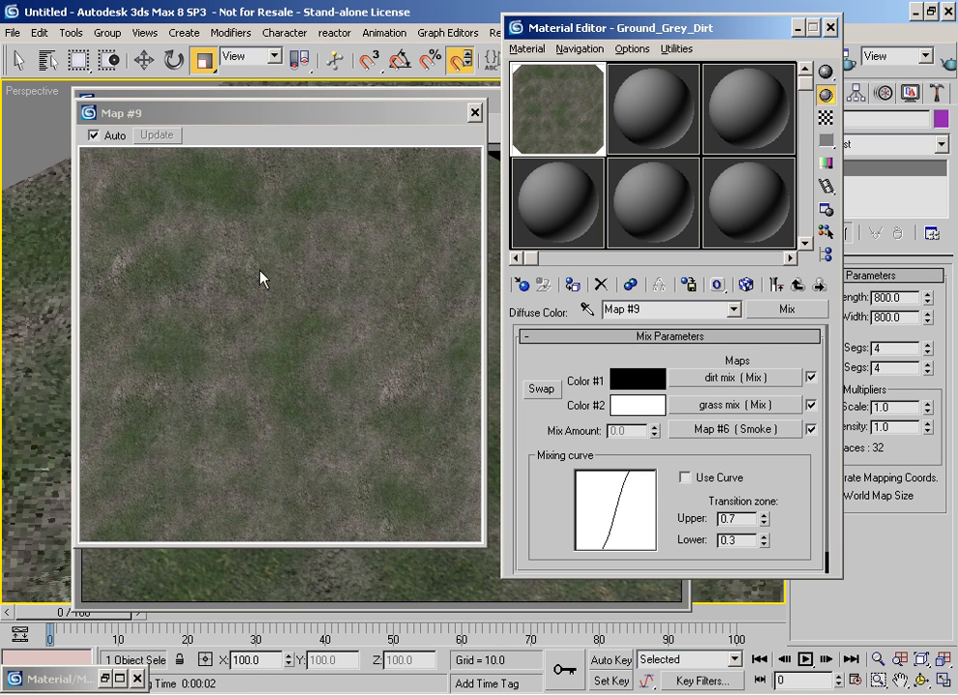
# Step: Render the perspective view to inspect the blended ground, and move the render out of the way of the material settings
pyautogui.click(948, 66)
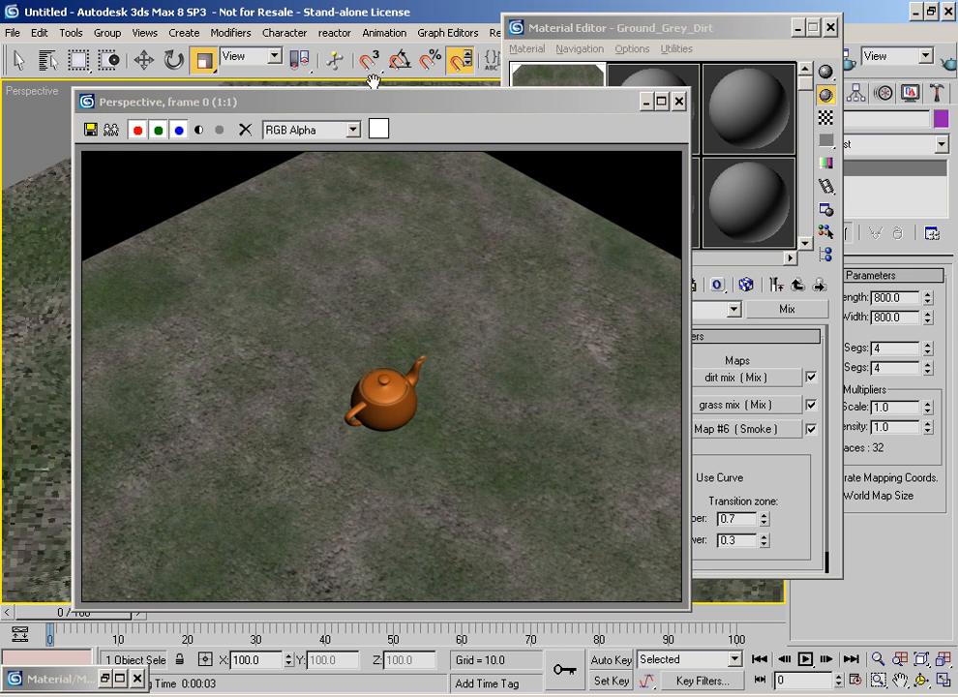
pyautogui.moveTo(372, 104); pyautogui.dragTo(323, 100)
pyautogui.click(784, 482)
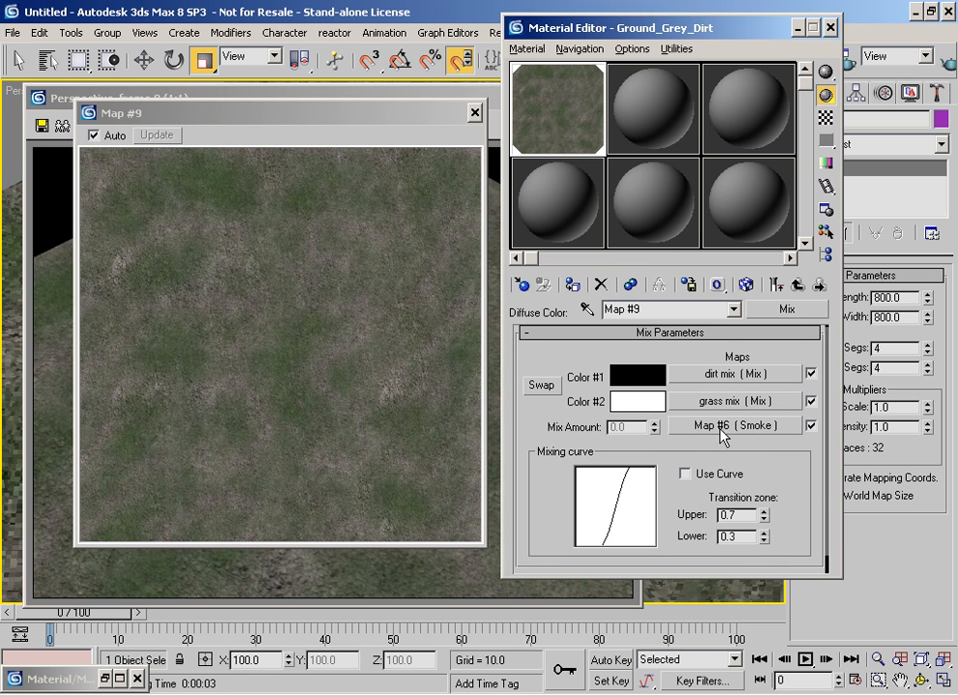
# Step: Change the Smoke mask of the diffuse Mix to an Output map, keeping the Smoke map as its sub-map
pyautogui.click(684, 426)
pyautogui.moveTo(651, 523); pyautogui.dragTo(551, 396)
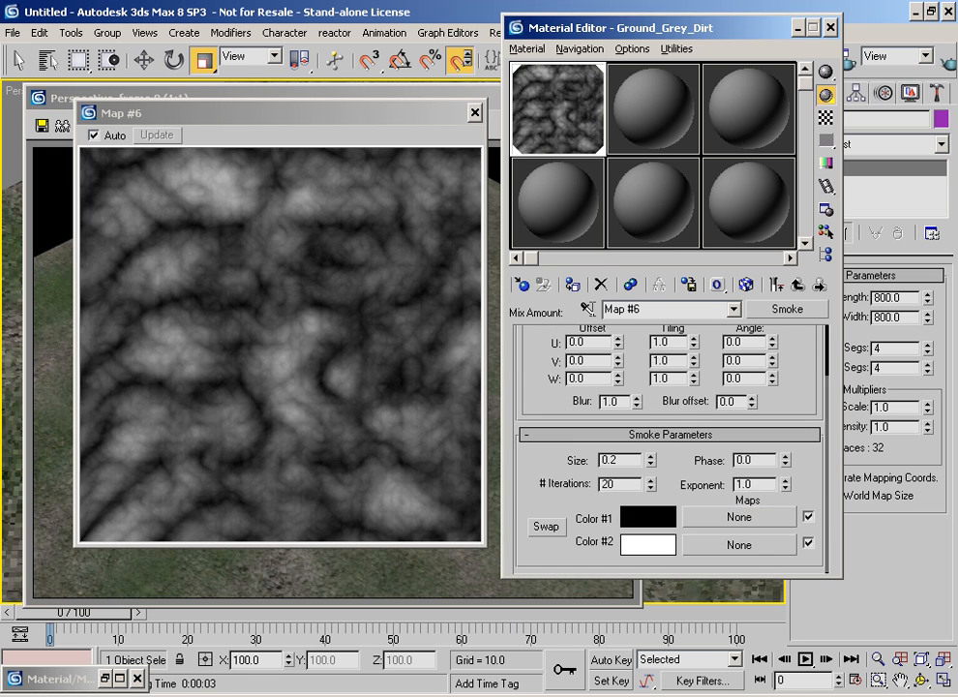
pyautogui.click(787, 310)
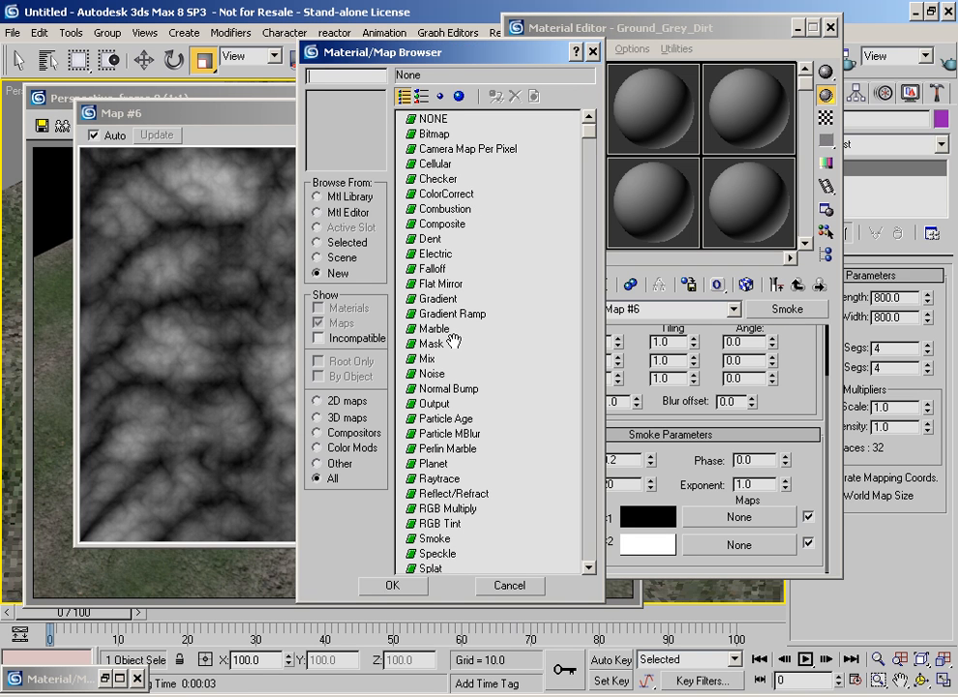
pyautogui.click(436, 404)
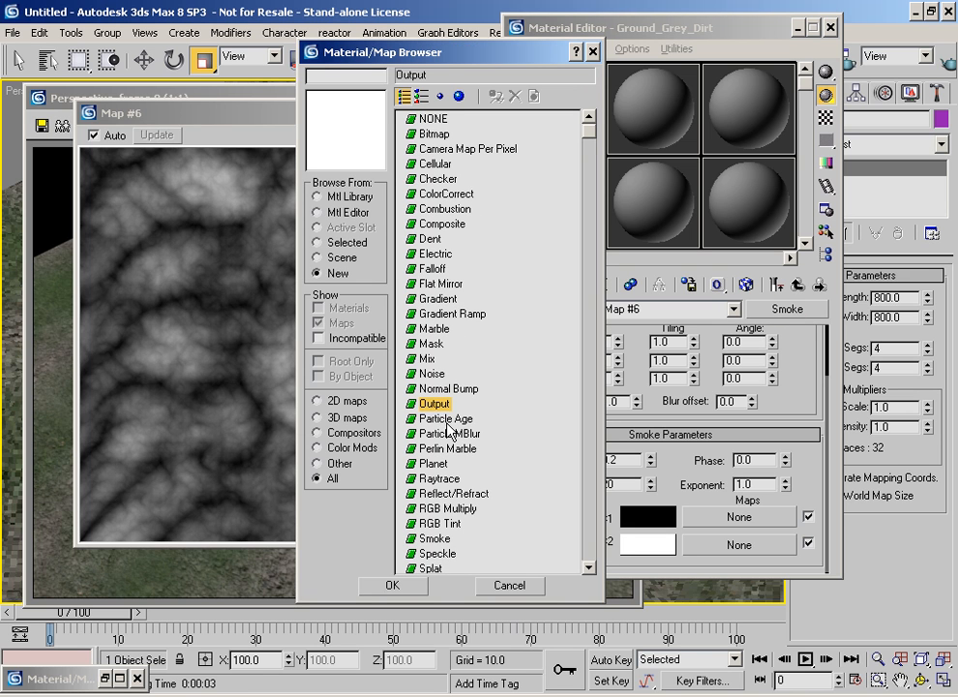
pyautogui.click(405, 588)
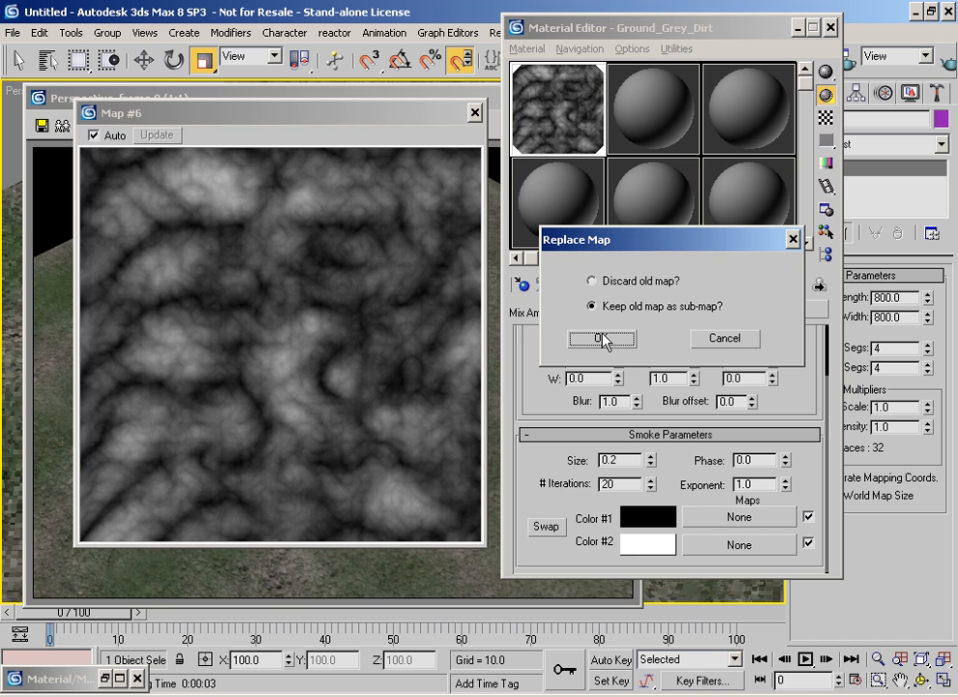
pyautogui.click(602, 339)
# Step: Enable the Output map's color map and ease in the curve's start point with a flat Bezier handle along 0
pyautogui.scroll(-1, 571, 518)
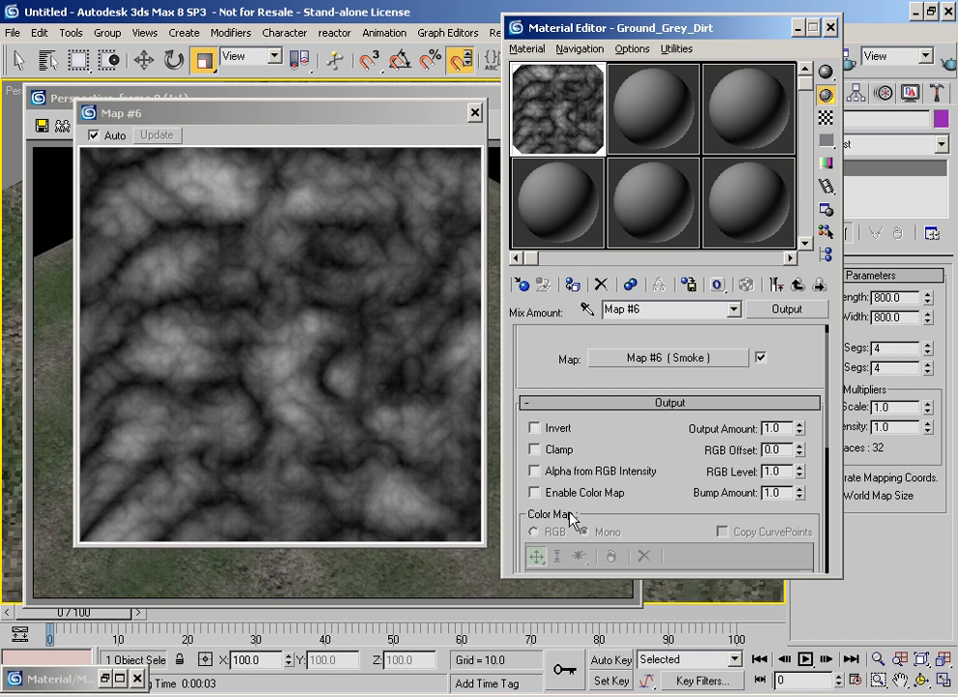
pyautogui.click(535, 492)
pyautogui.moveTo(677, 464); pyautogui.dragTo(671, 363)
pyautogui.scroll(-1, 671, 367)
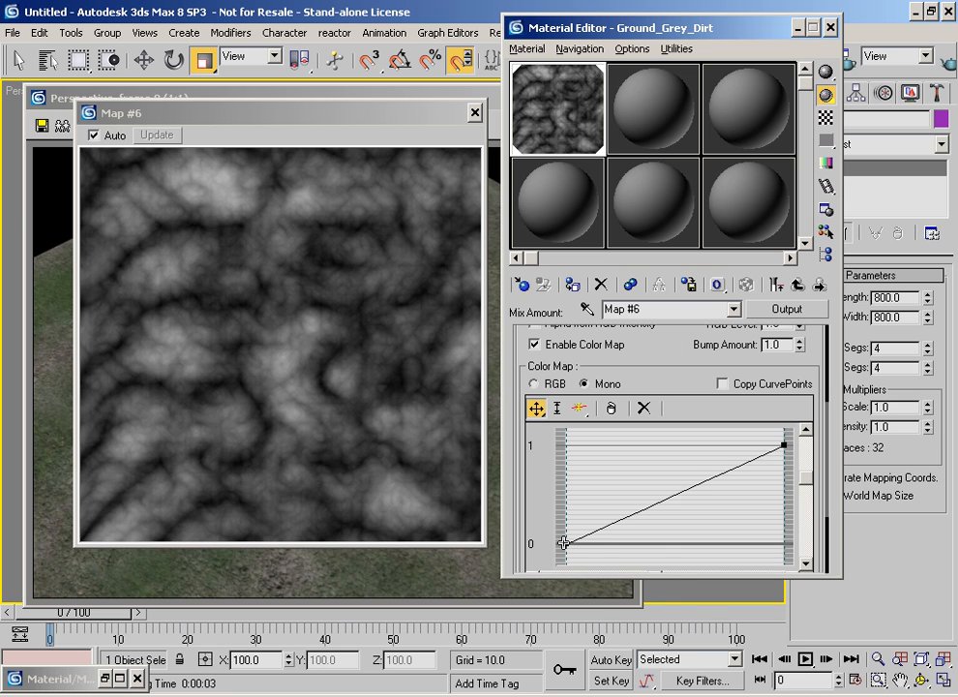
pyautogui.rightClick(563, 543)
pyautogui.click(597, 583)
pyautogui.moveTo(618, 516); pyautogui.dragTo(683, 544)
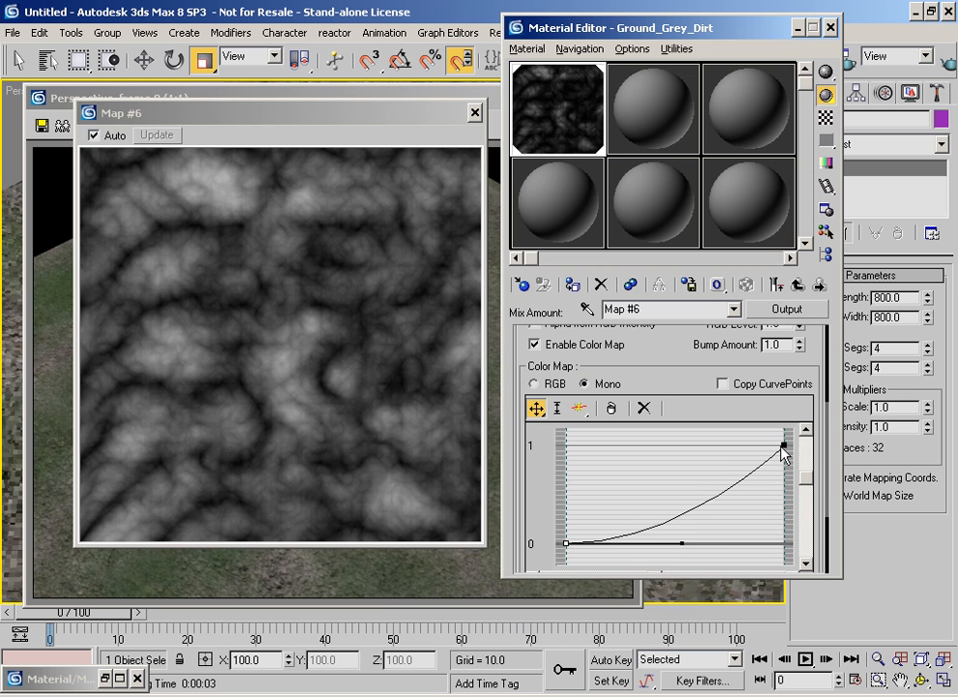
# Step: Make the curve's end point Bezier-Corner, stretch its flat handle along 1 almost to the start, and render the perspective view
pyautogui.click(784, 447)
pyautogui.rightClick(782, 444)
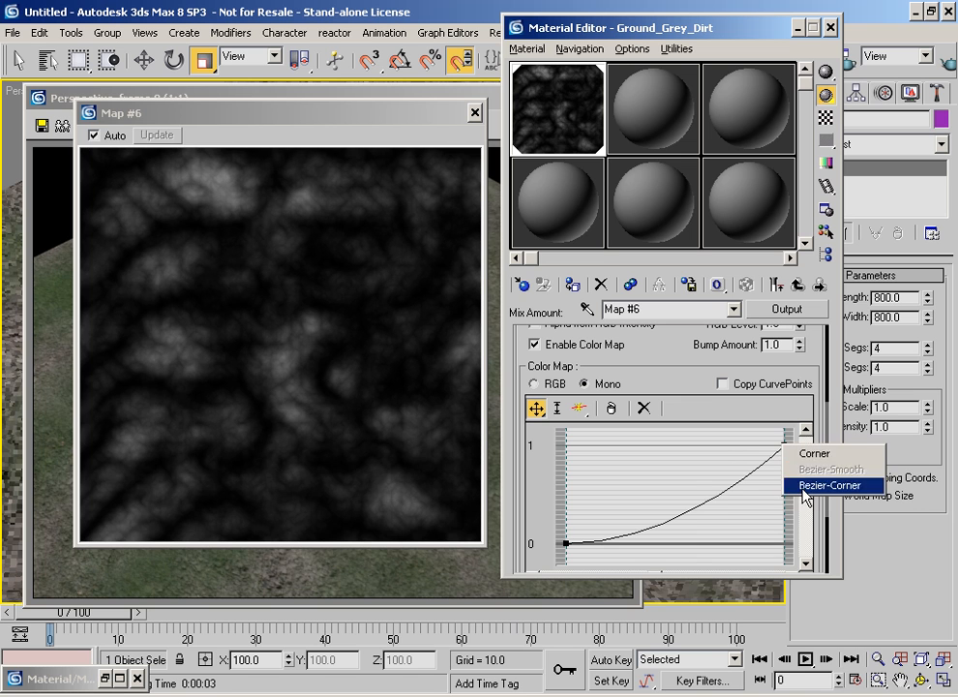
pyautogui.click(830, 484)
pyautogui.moveTo(731, 473); pyautogui.dragTo(661, 450)
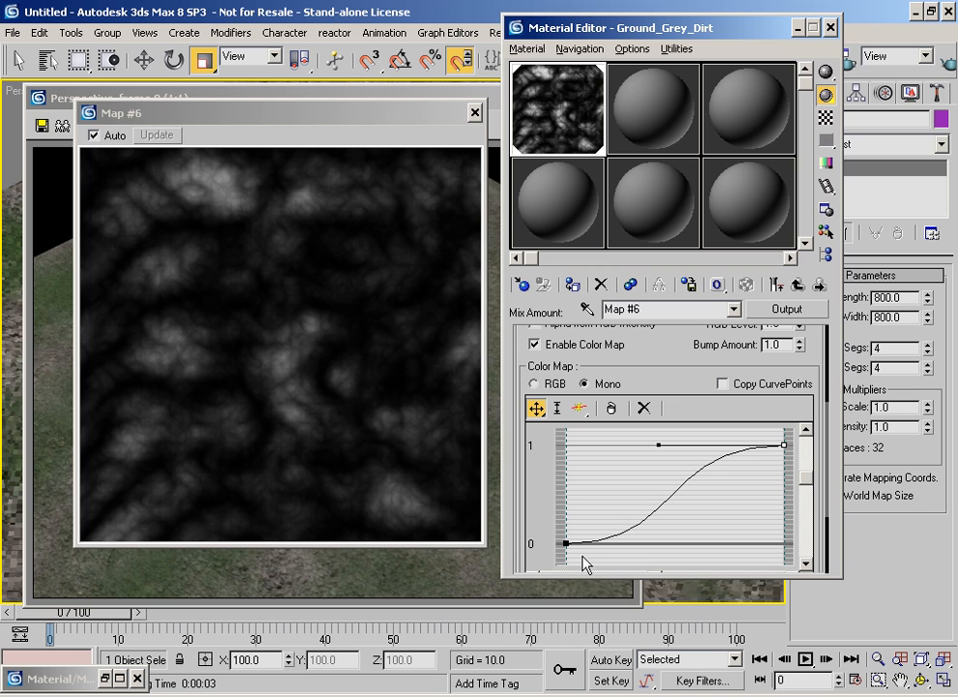
pyautogui.click(565, 542)
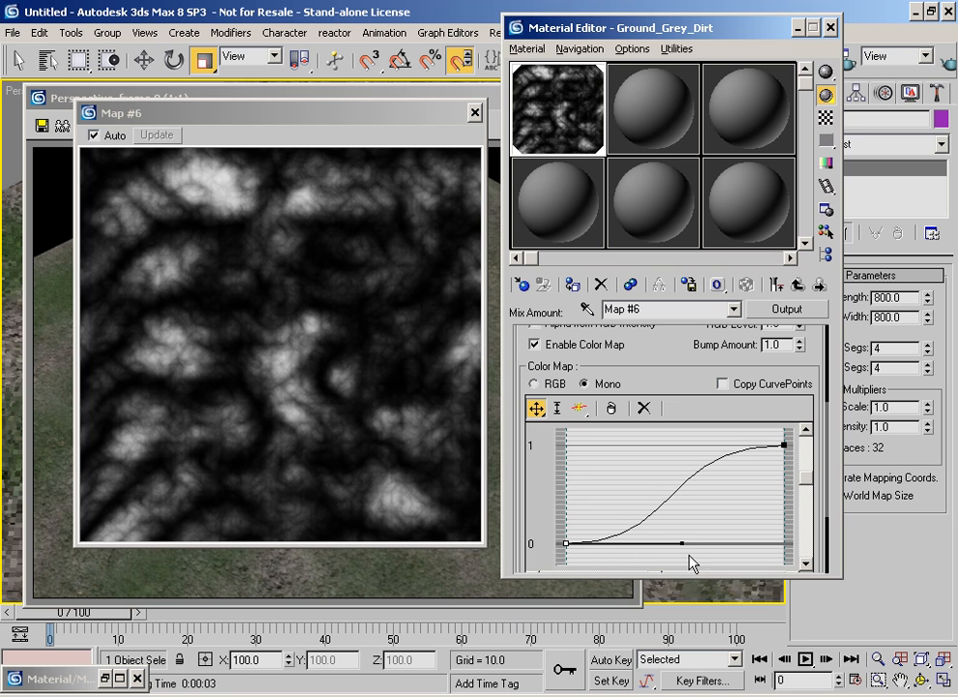
pyautogui.click(784, 446)
pyautogui.moveTo(658, 446); pyautogui.dragTo(578, 447)
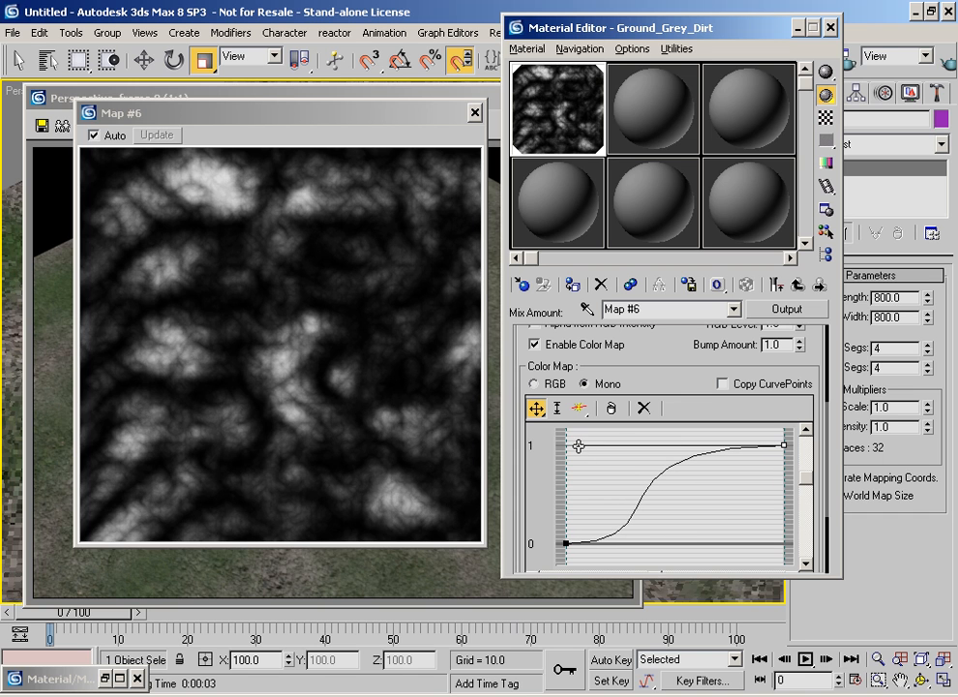
pyautogui.click(948, 68)
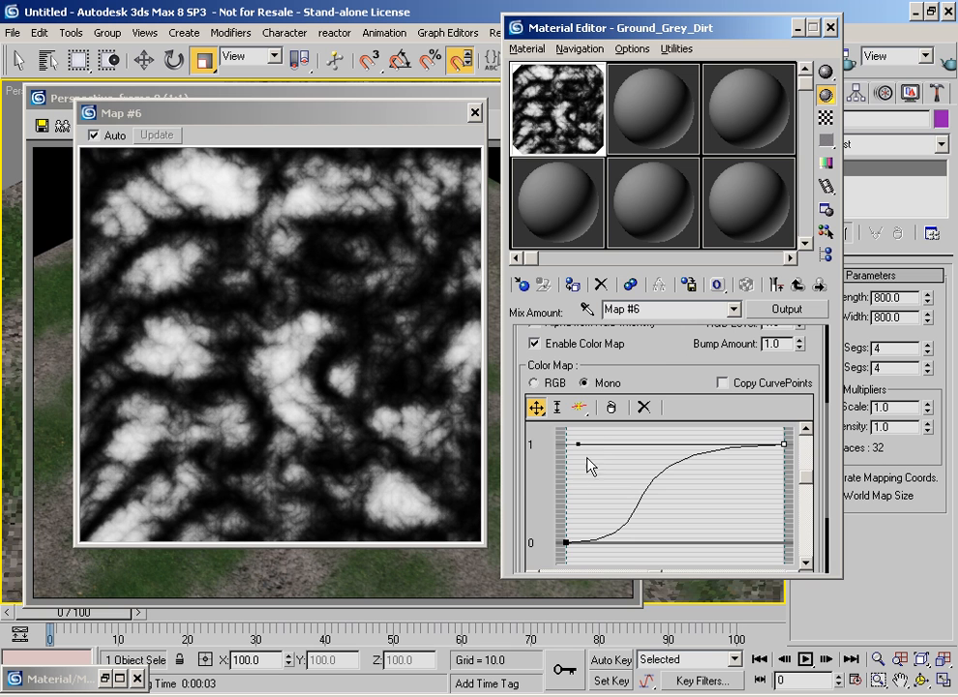
# Step: Invert the mask in the Output map and render the perspective view
pyautogui.moveTo(669, 352); pyautogui.dragTo(666, 417)
pyautogui.click(535, 348)
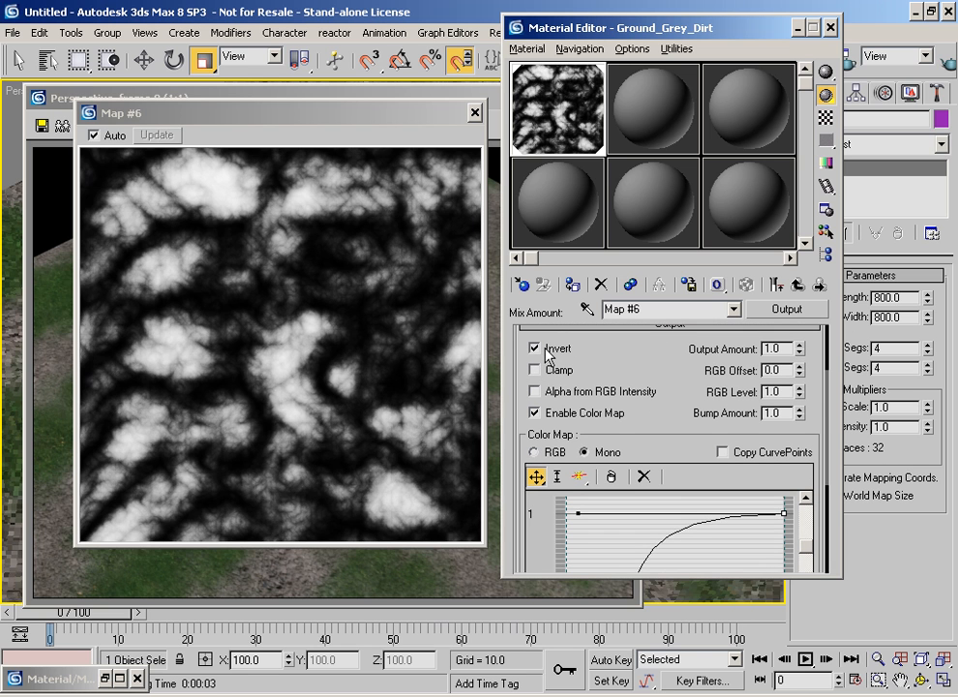
pyautogui.click(943, 60)
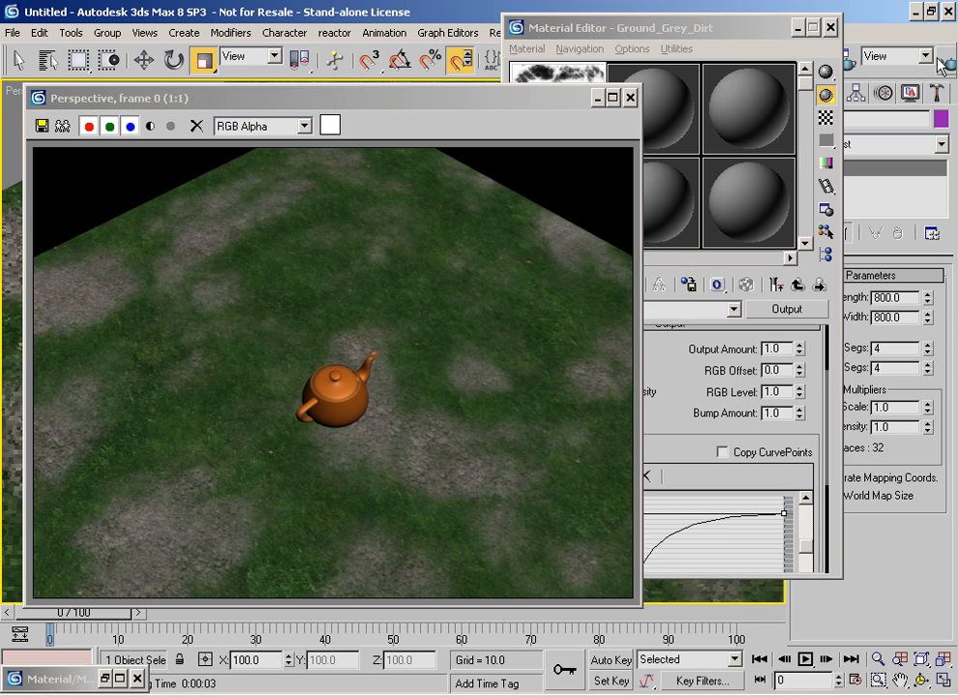
# Step: Return to the top level of the ground material and put the diffuse Mix map into the Bump slot as an instance
pyautogui.click(791, 290)
pyautogui.click(797, 287)
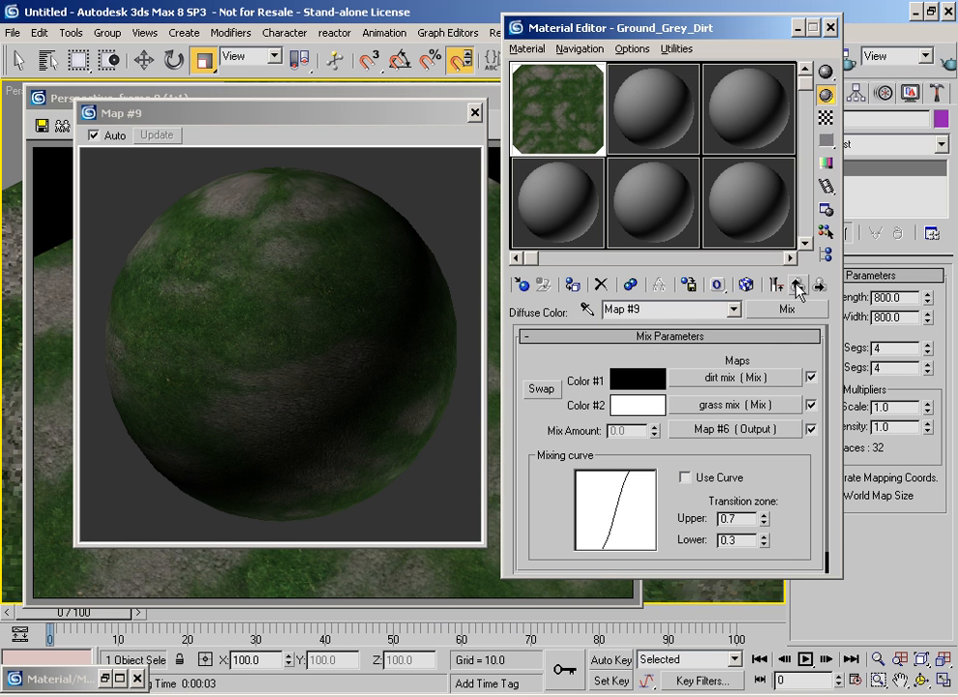
pyautogui.click(798, 287)
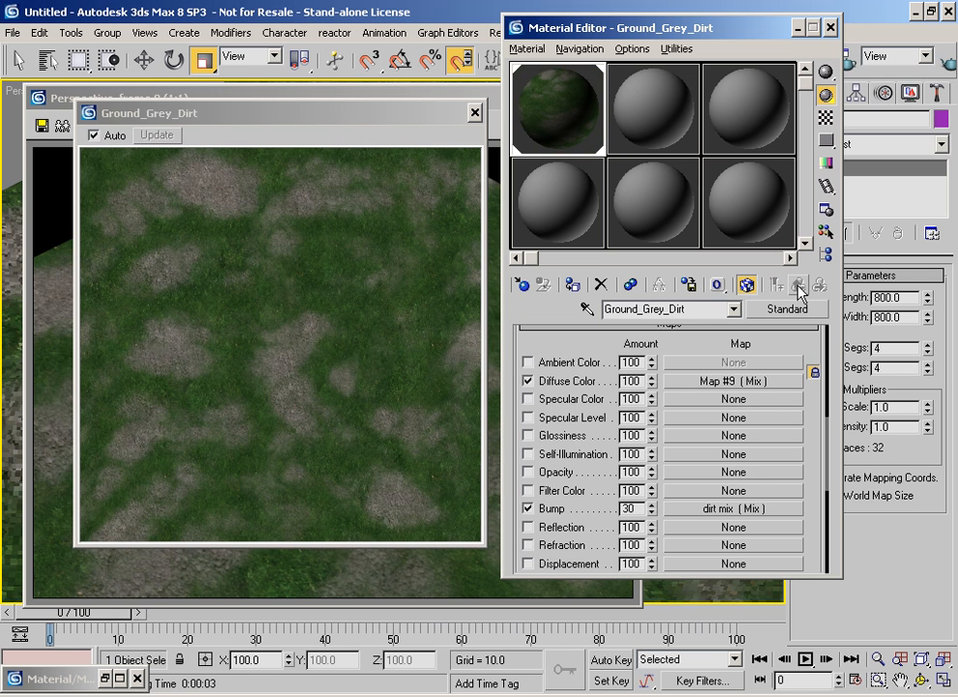
pyautogui.moveTo(707, 381); pyautogui.dragTo(728, 528)
pyautogui.click(628, 280)
pyautogui.click(630, 357)
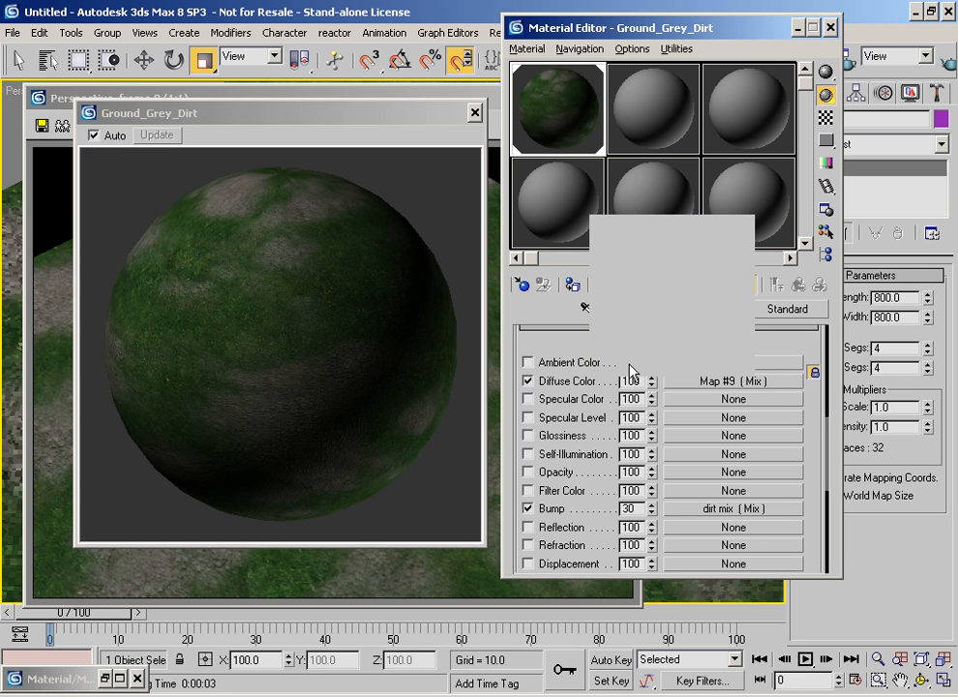
# Step: Set the bump amount to 60, render the perspective view, and close the render
pyautogui.moveTo(635, 508); pyautogui.dragTo(514, 508)
pyautogui.write('60')
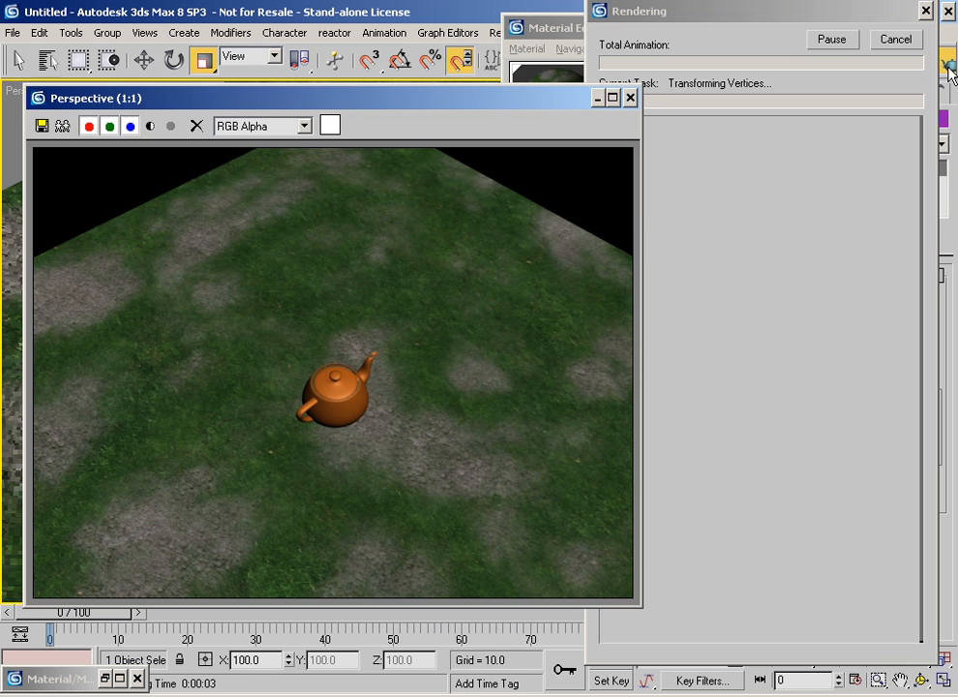
pyautogui.click(946, 60)
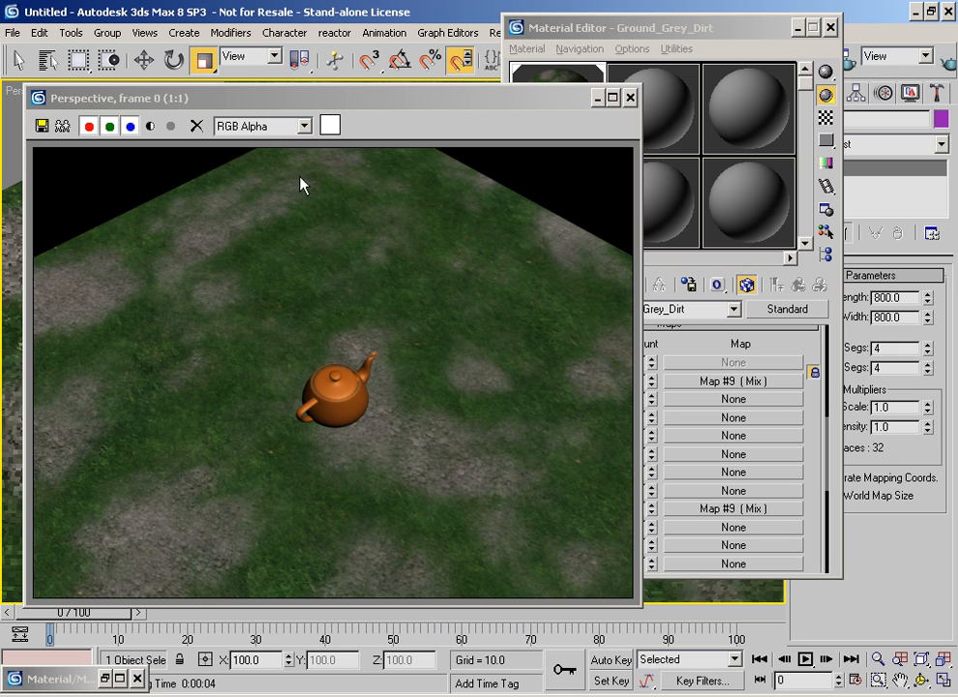
pyautogui.moveTo(524, 106)
pyautogui.mouseDown()
pyautogui.moveTo(523, 97)
pyautogui.moveTo(523, 105)
pyautogui.mouseUp()
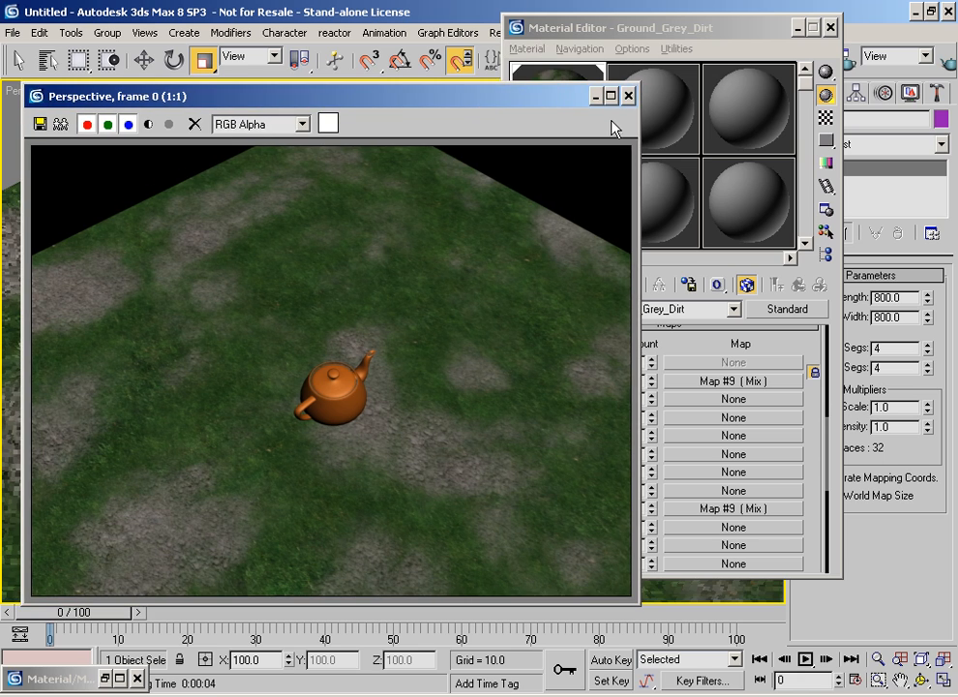
pyautogui.click(628, 96)
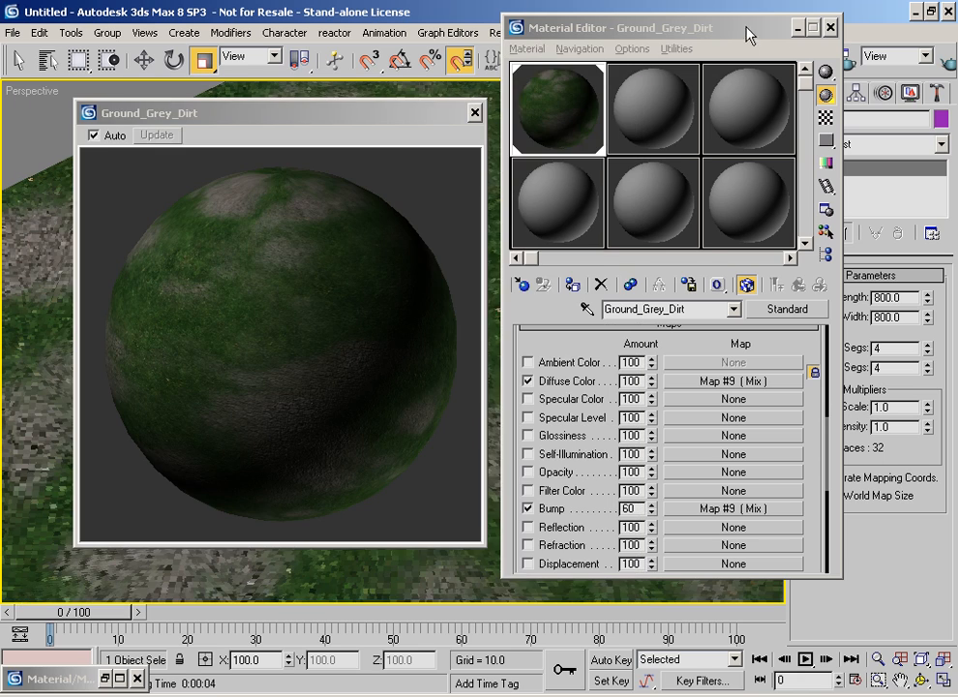
# Step: Close the material settings and inspect the textured ground plane in the viewport from above
pyautogui.click(829, 27)
pyautogui.scroll(-3, 344, 253)
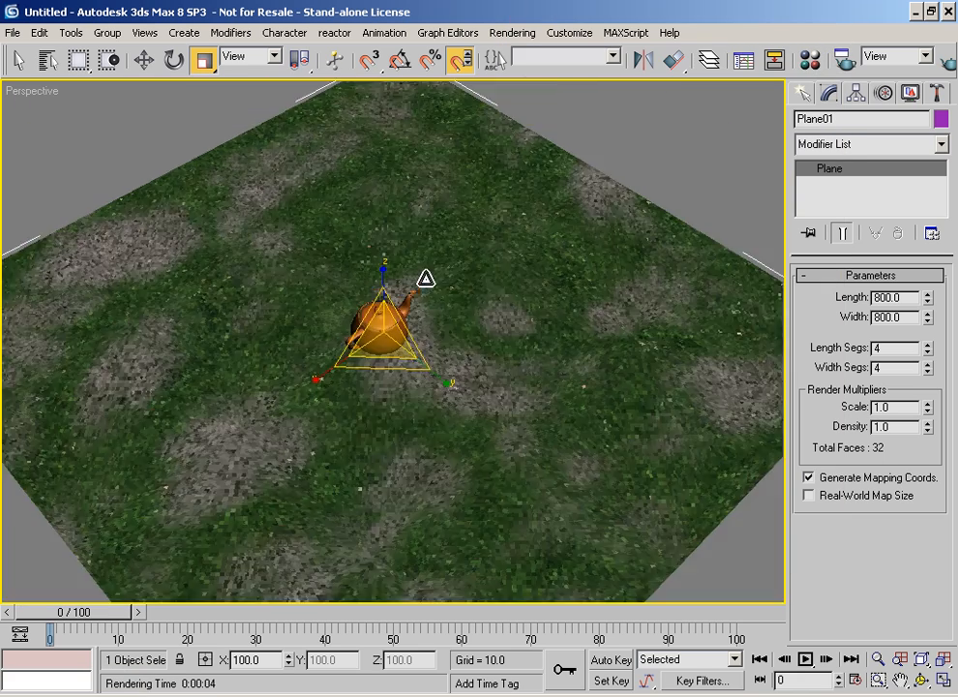
pyautogui.scroll(-3, 427, 282)
pyautogui.moveTo(426, 316); pyautogui.dragTo(329, 380, button='middle')
# Step: Reopen the material and view the full image of the dirt mix's first bitmap, GRYDIRT tiled amended.bmp
pyautogui.click(819, 62)
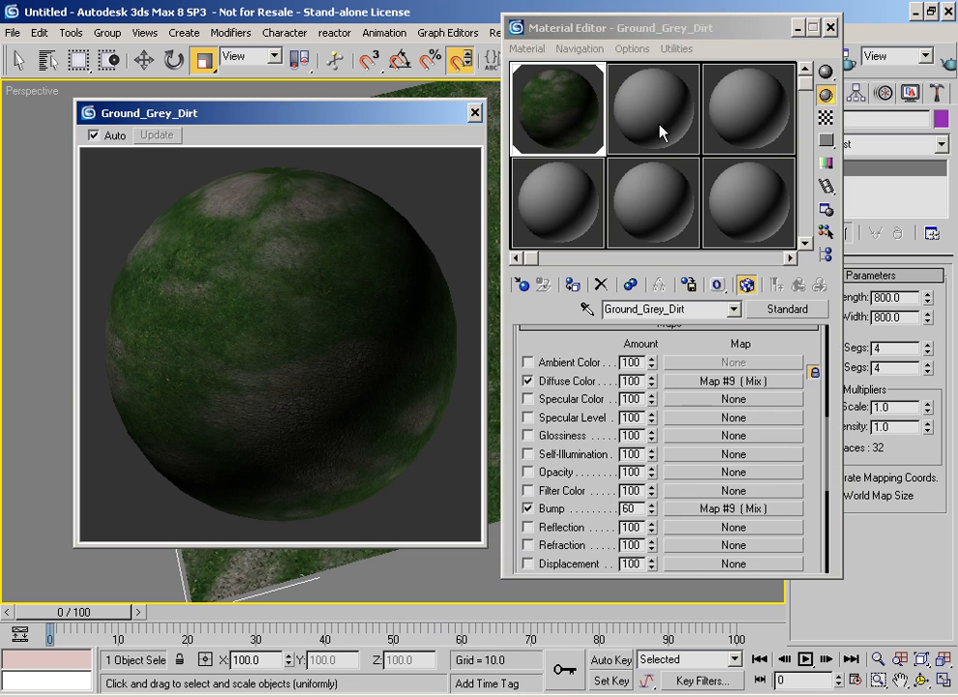
pyautogui.click(746, 380)
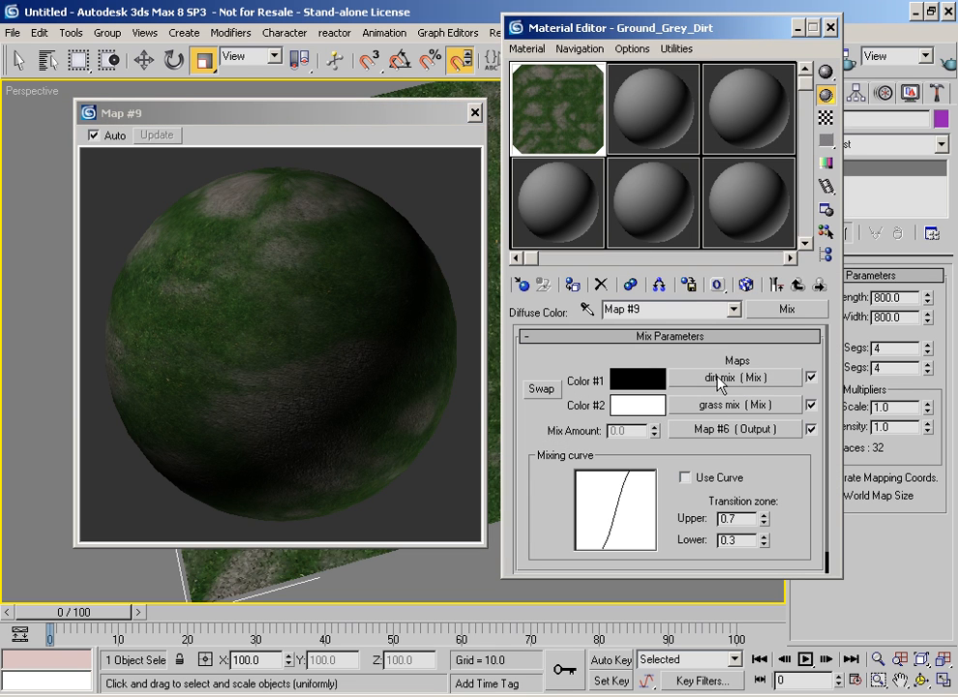
pyautogui.click(721, 378)
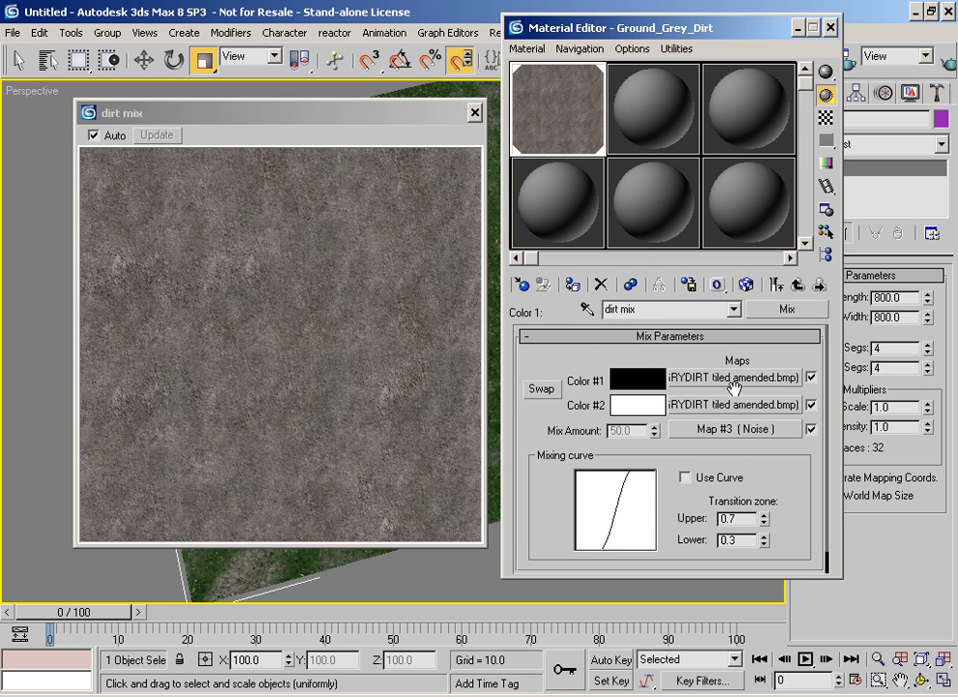
pyautogui.click(734, 383)
pyautogui.scroll(-5, 717, 474)
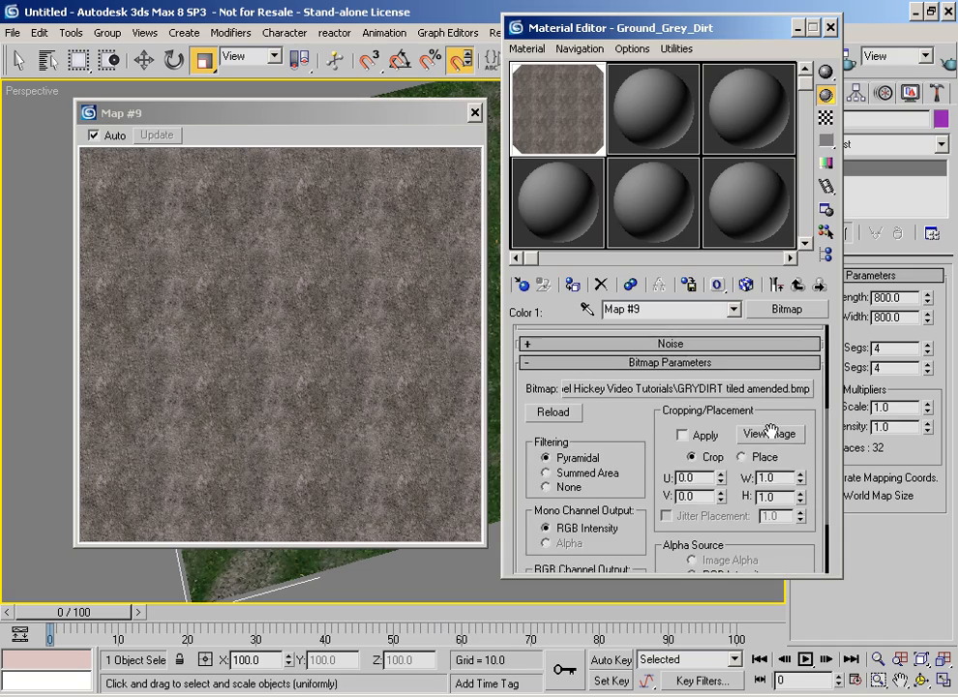
pyautogui.click(769, 434)
pyautogui.moveTo(439, 109); pyautogui.dragTo(440, 135)
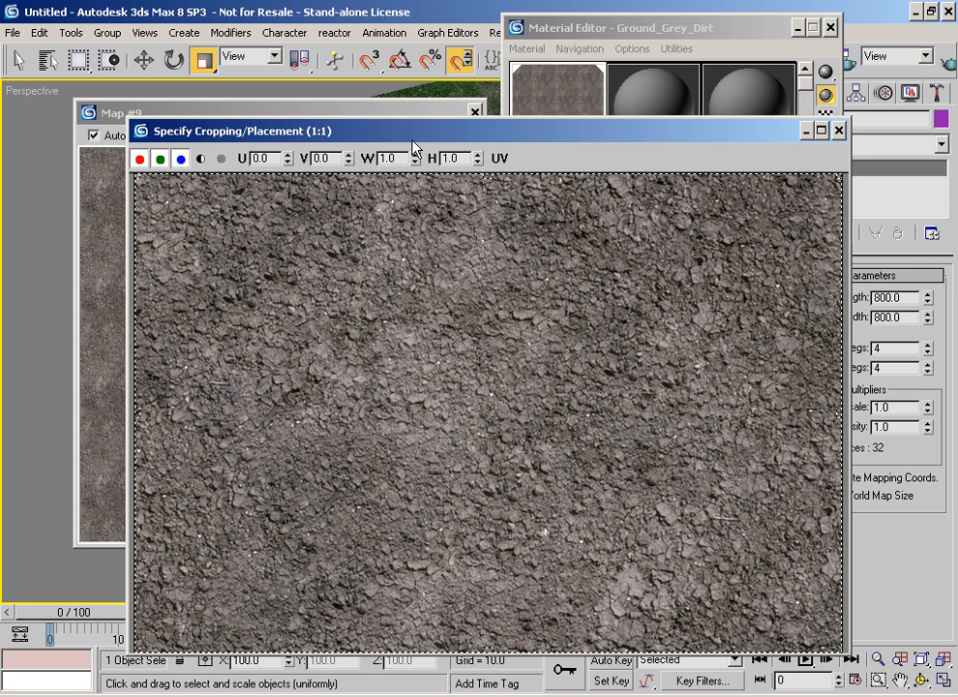
pyautogui.moveTo(421, 133)
pyautogui.mouseDown()
pyautogui.moveTo(549, 307)
pyautogui.moveTo(426, 135)
pyautogui.moveTo(431, 126)
pyautogui.mouseUp()
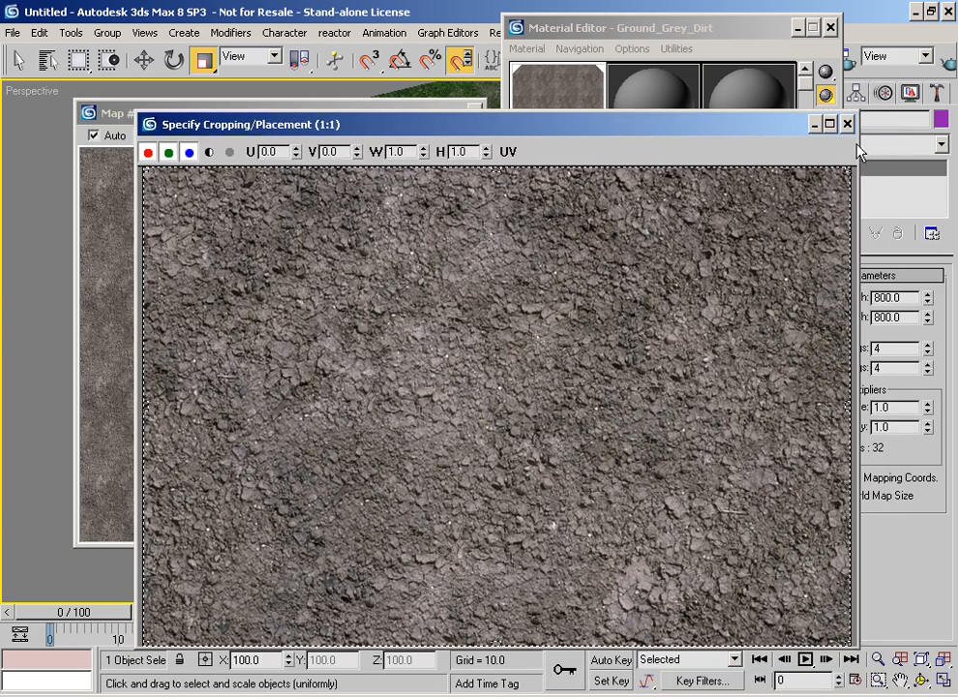
pyautogui.click(847, 124)
# Step: Close the enlarged sample preview and examine the whole ground plane from farther away
pyautogui.moveTo(302, 122); pyautogui.dragTo(297, 173)
pyautogui.click(465, 167)
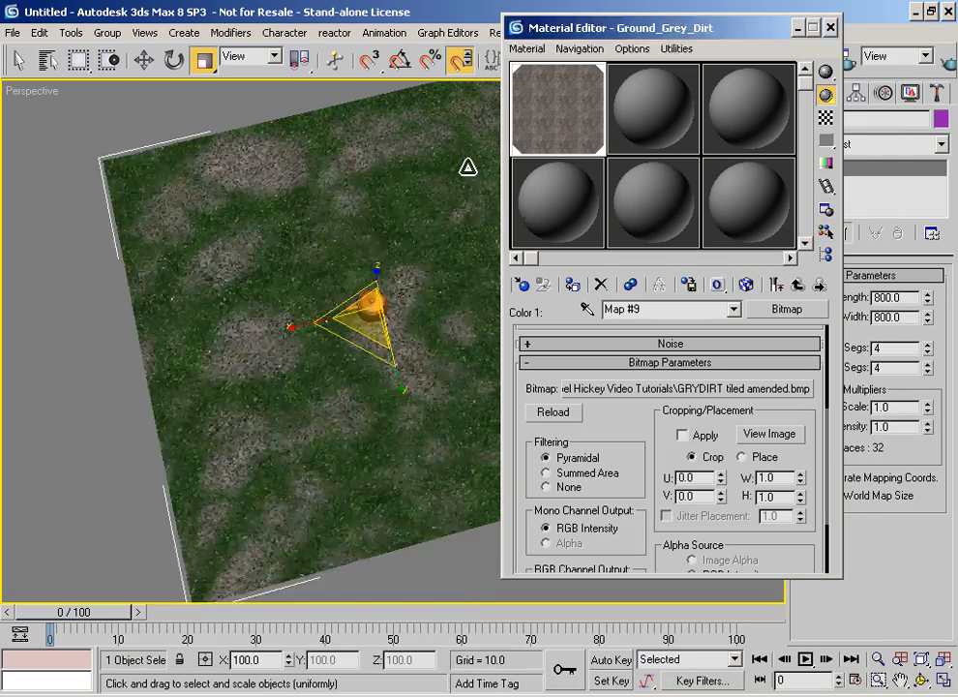
pyautogui.scroll(-5, 274, 281)
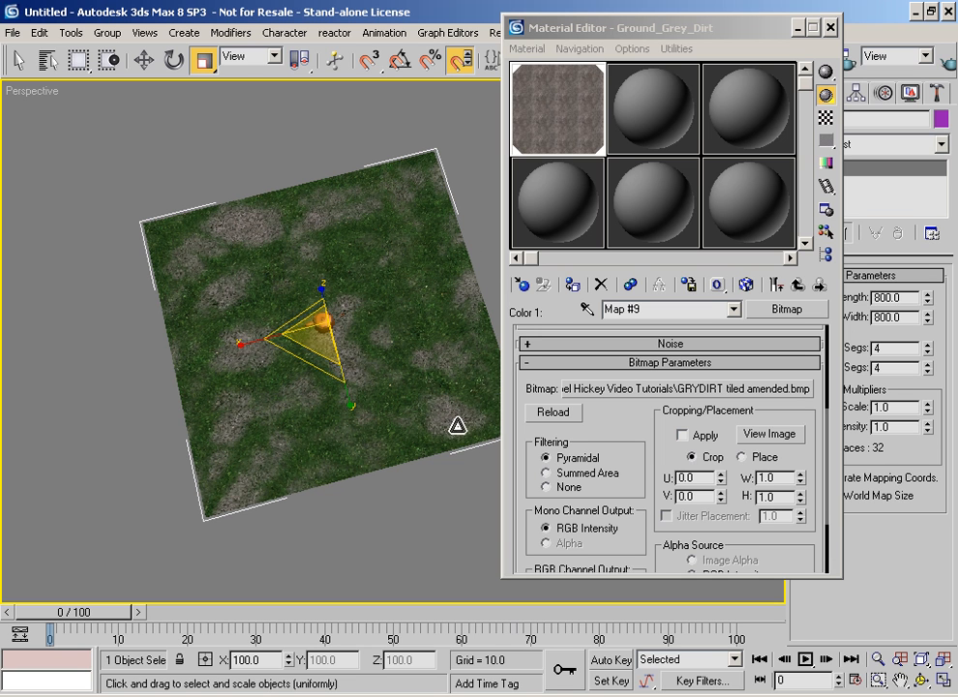
# Step: Review the dirt bitmap's tiling settings and source image once more, and go back up to the dirt mix
pyautogui.moveTo(751, 31); pyautogui.dragTo(685, 58)
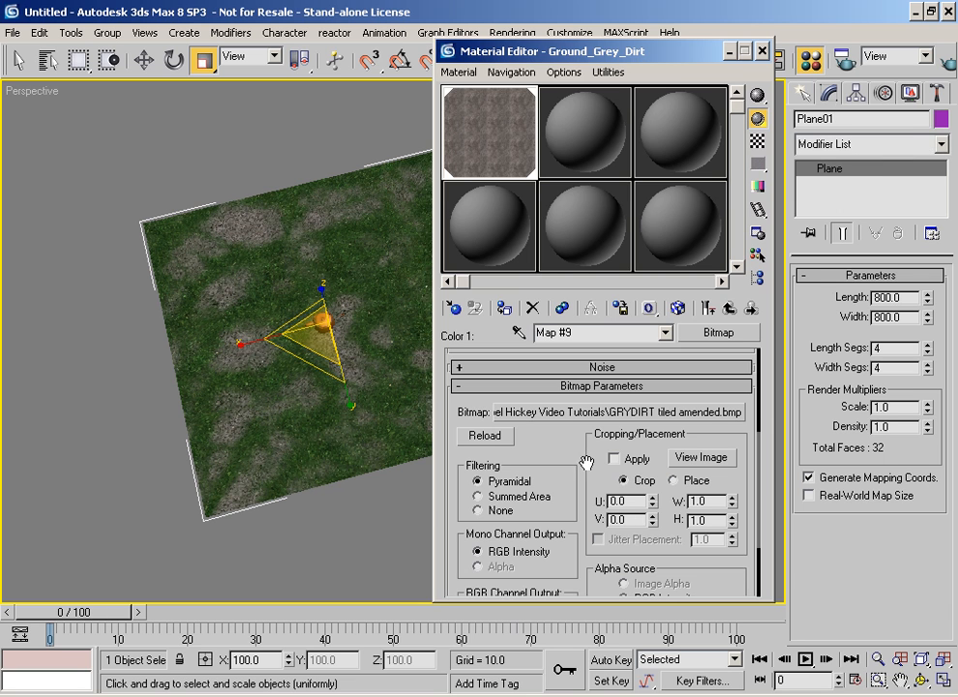
pyautogui.scroll(3, 588, 463)
pyautogui.moveTo(665, 516); pyautogui.dragTo(669, 410)
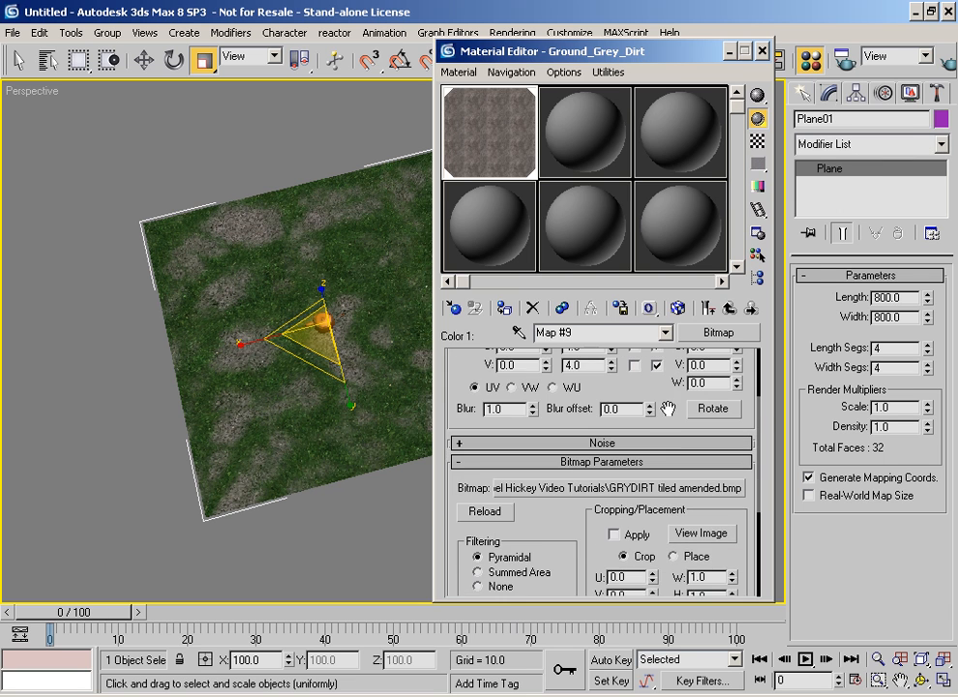
pyautogui.click(703, 535)
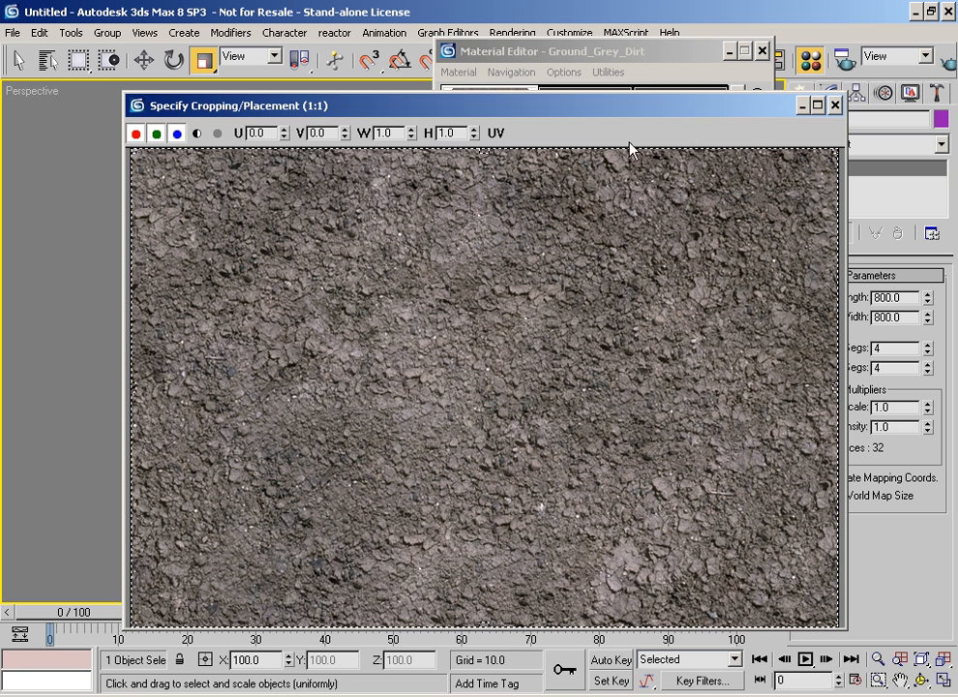
pyautogui.click(834, 104)
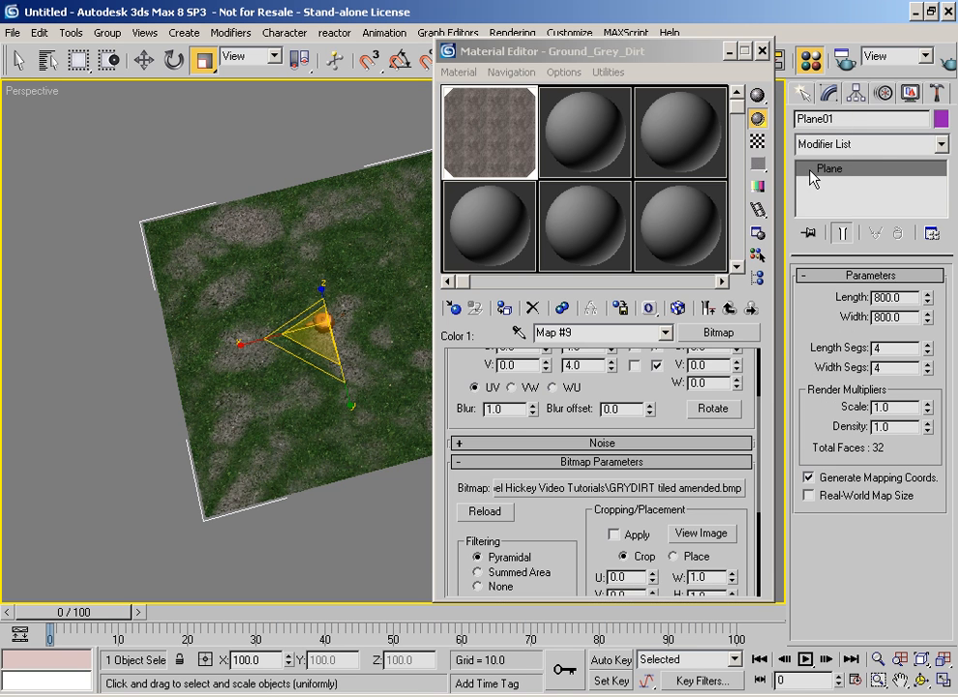
pyautogui.click(727, 307)
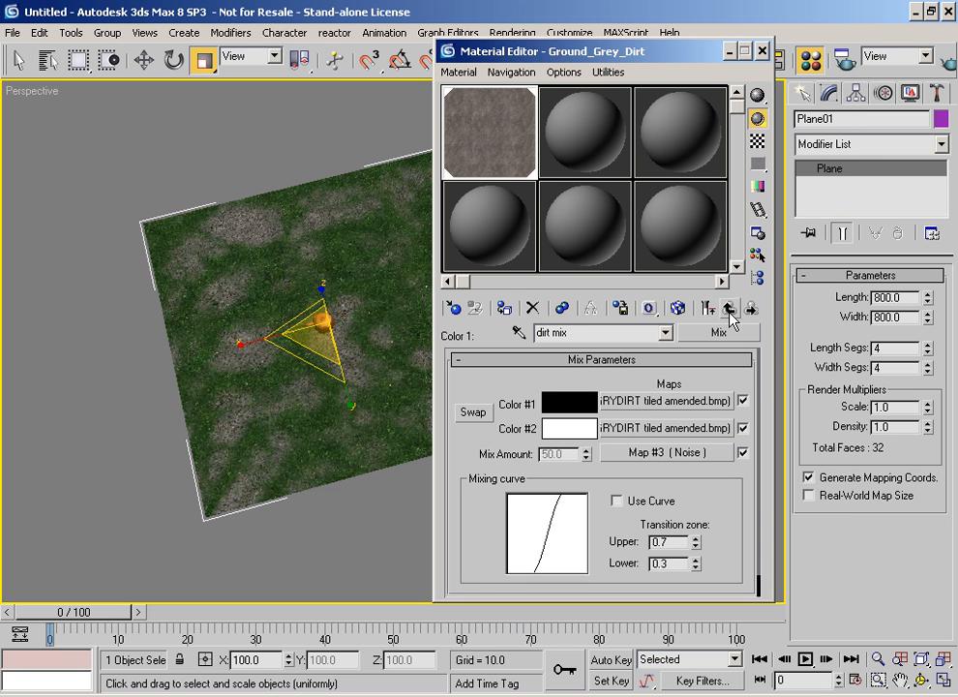
# Step: Go to the grass mix's first bitmap, view the full image of grass tiled amended.bmp, and close the preview
pyautogui.click(728, 308)
pyautogui.click(668, 428)
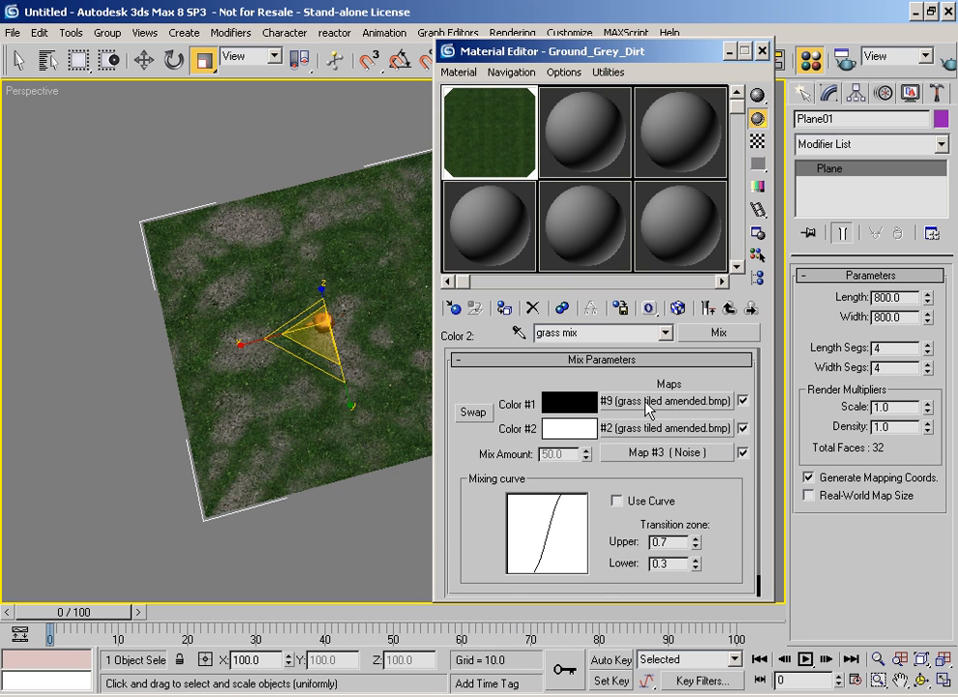
pyautogui.click(658, 400)
pyautogui.scroll(-5, 670, 512)
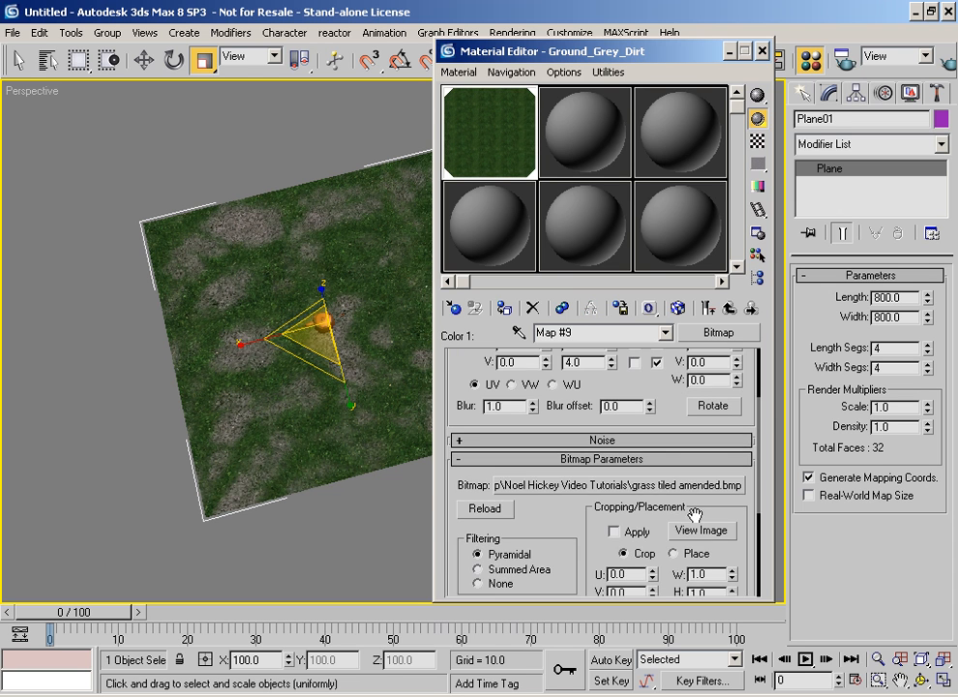
pyautogui.click(698, 527)
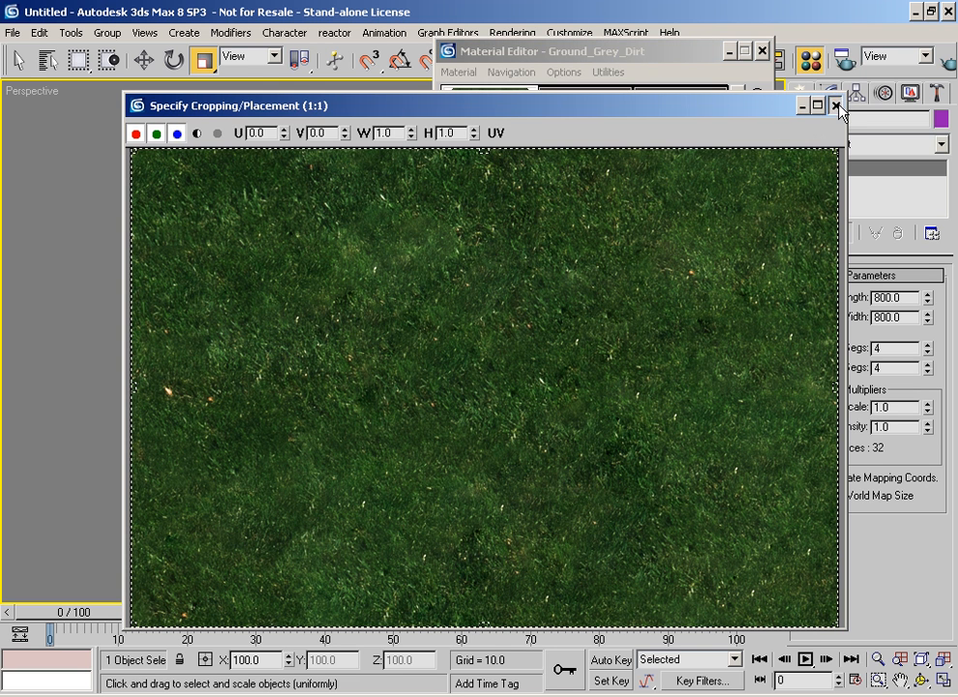
pyautogui.click(837, 105)
# Step: Add a UVW Mapping modifier to the ground plane
pyautogui.moveTo(533, 42); pyautogui.dragTo(527, 36)
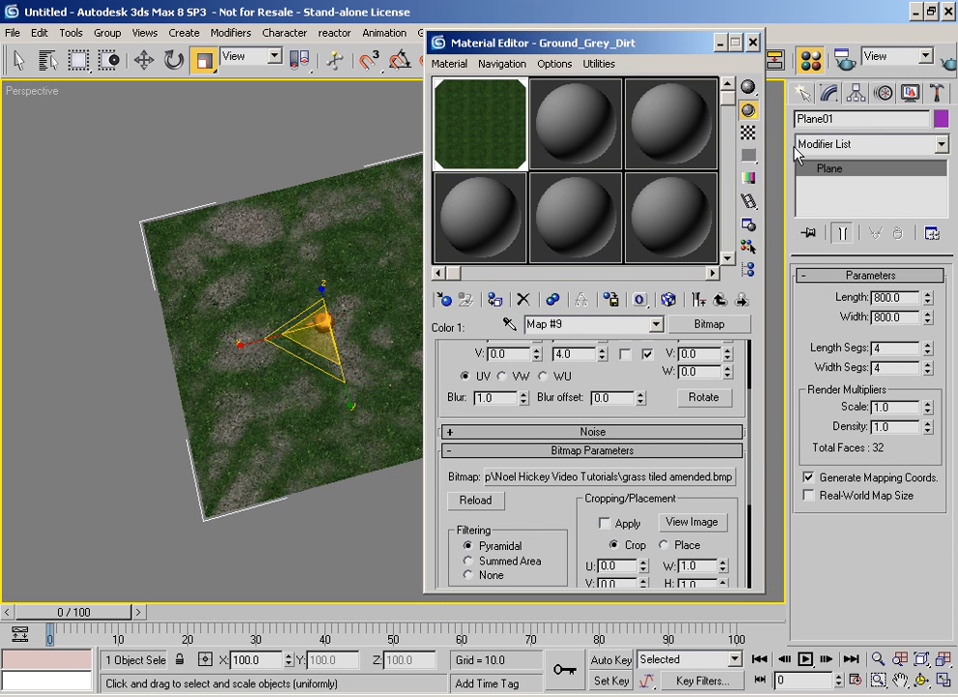
pyautogui.click(810, 145)
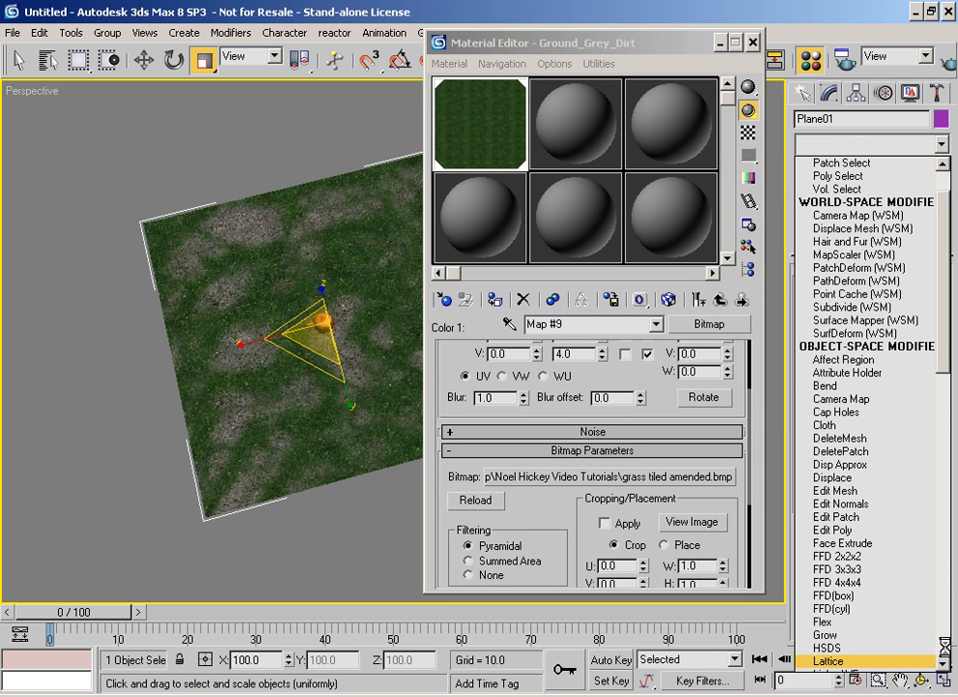
pyautogui.click(945, 646)
pyautogui.click(945, 646)
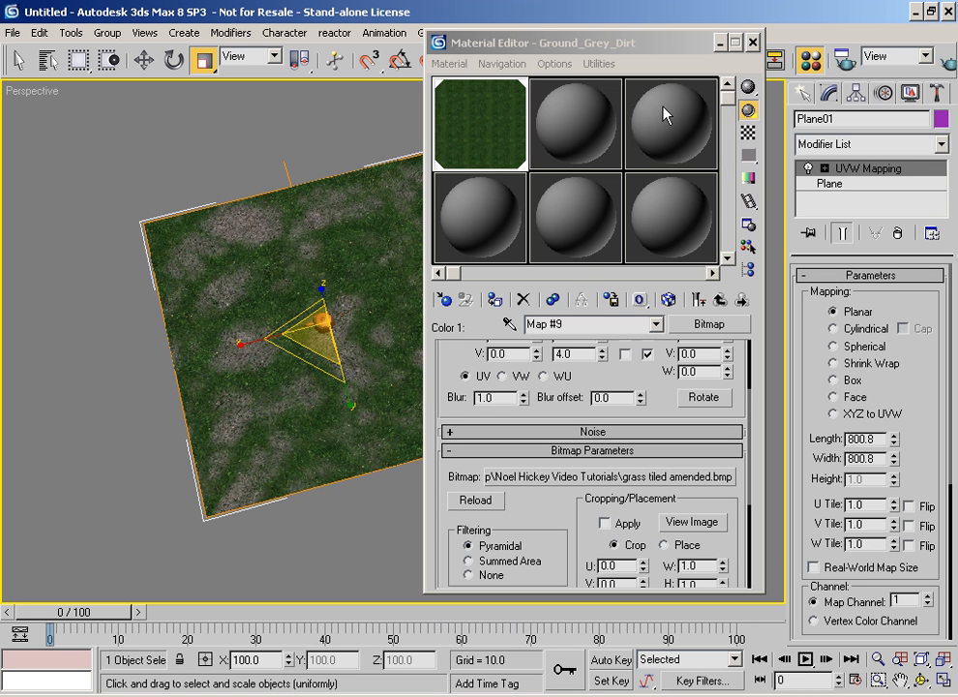
# Step: Minimize the material settings and fit the ground plane's planar UVW mapping to the proportions of grass tiled amended.bmp
pyautogui.click(720, 42)
pyautogui.moveTo(819, 504); pyautogui.dragTo(817, 251)
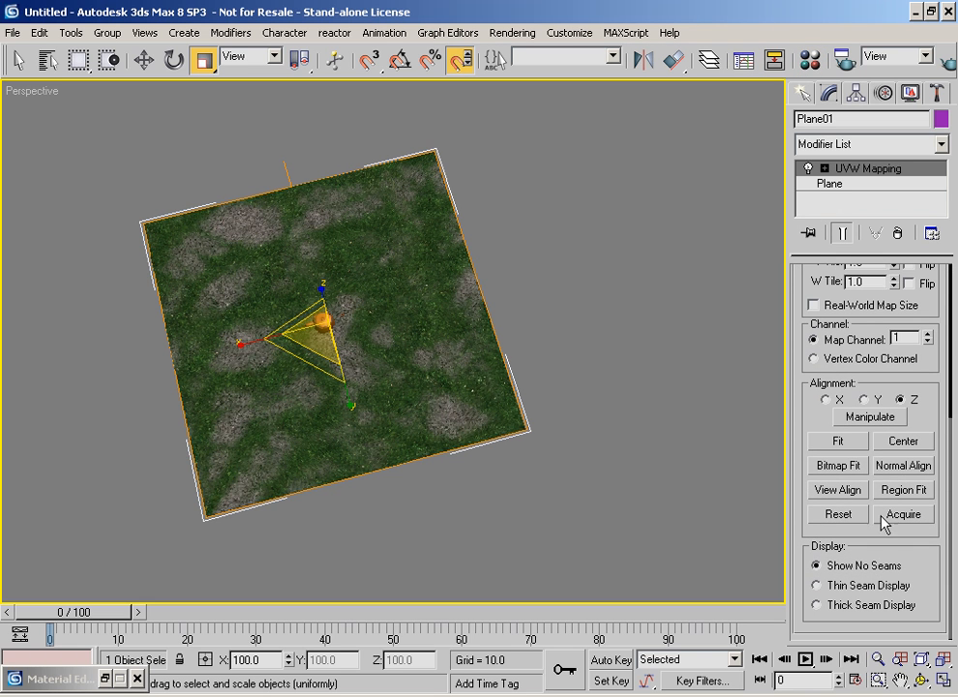
pyautogui.click(844, 468)
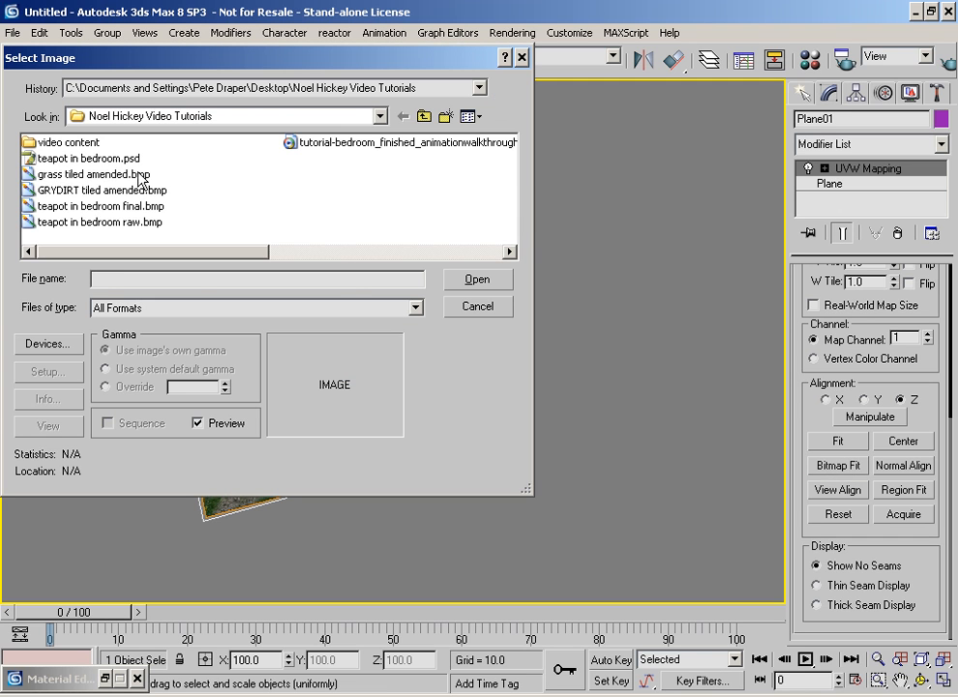
pyautogui.click(66, 174)
pyautogui.click(478, 286)
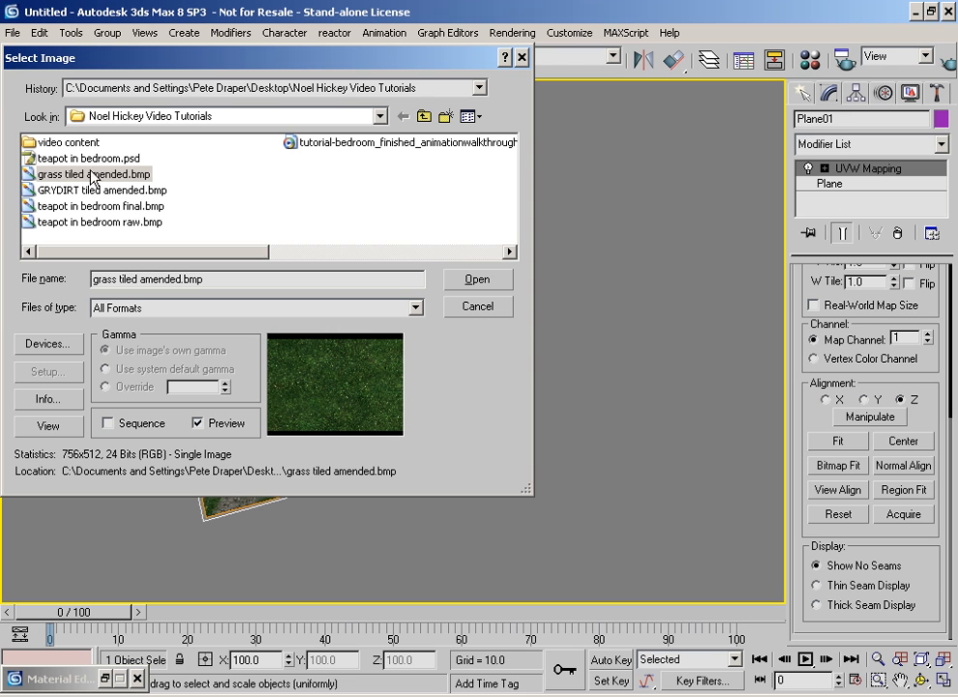
pyautogui.moveTo(163, 60); pyautogui.dragTo(386, 135)
pyautogui.click(664, 358)
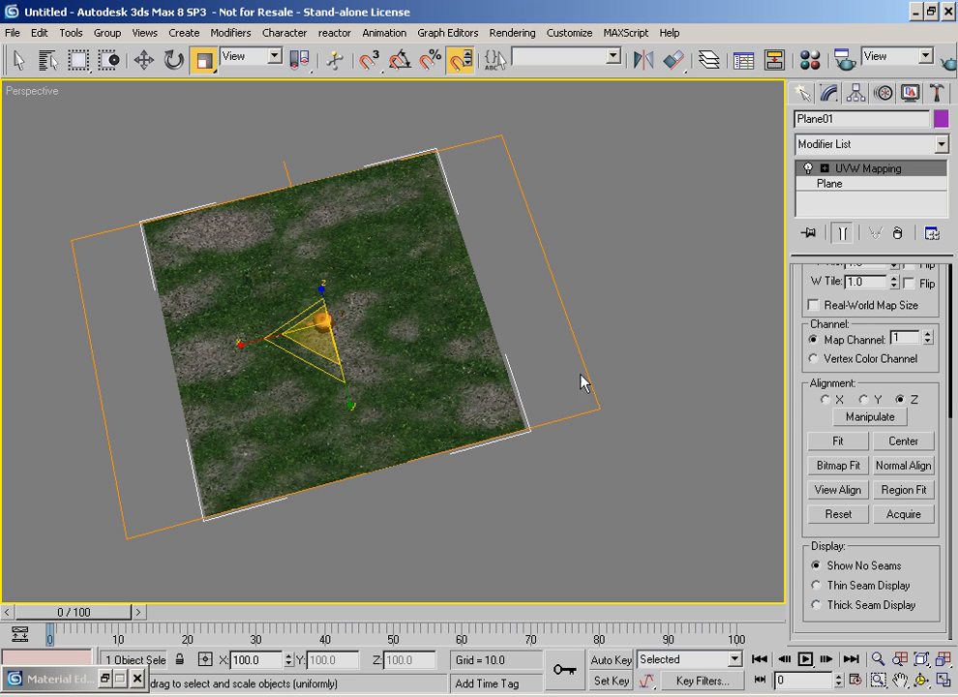
# Step: Render the whole ground plane from above in the Perspective view, inspect the result, and close the render
pyautogui.scroll(5, 823, 372)
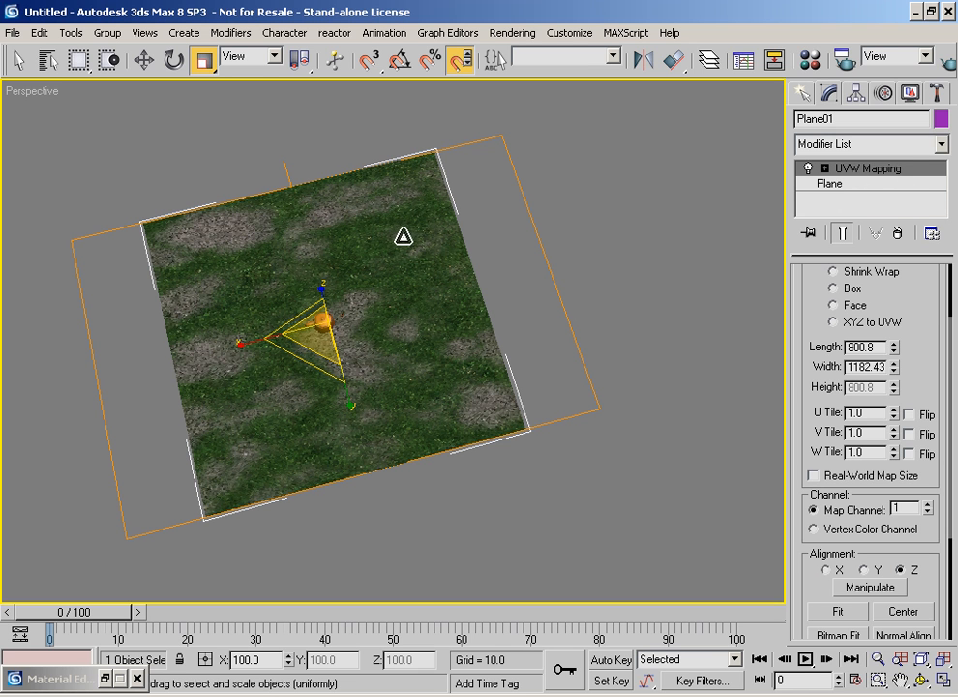
pyautogui.scroll(3, 255, 256)
pyautogui.moveTo(284, 285); pyautogui.dragTo(309, 248, button='middle')
pyautogui.click(947, 60)
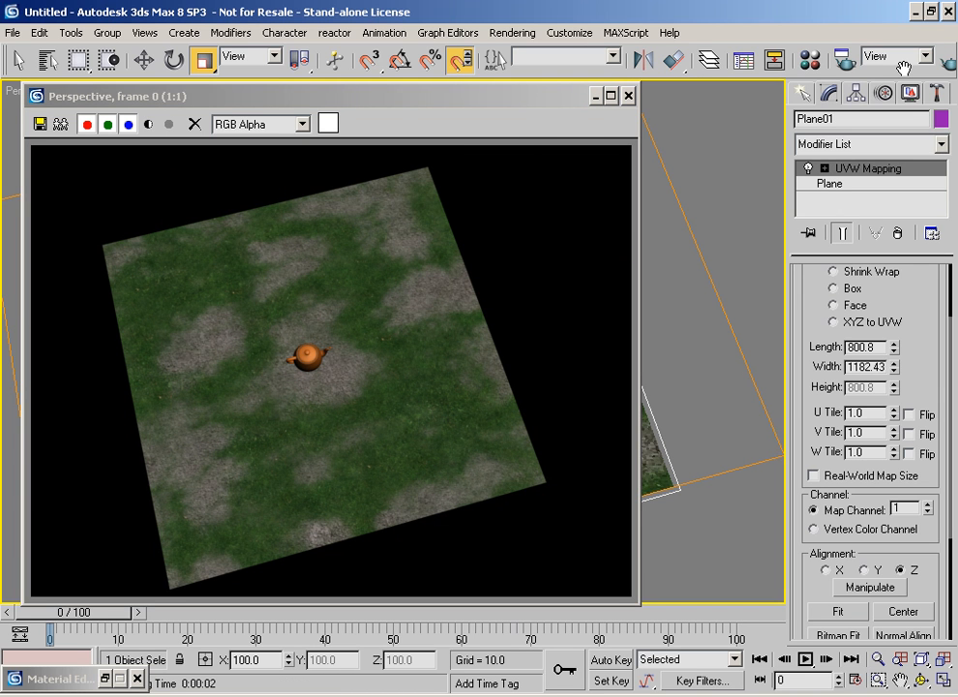
pyautogui.moveTo(523, 101); pyautogui.dragTo(796, 101)
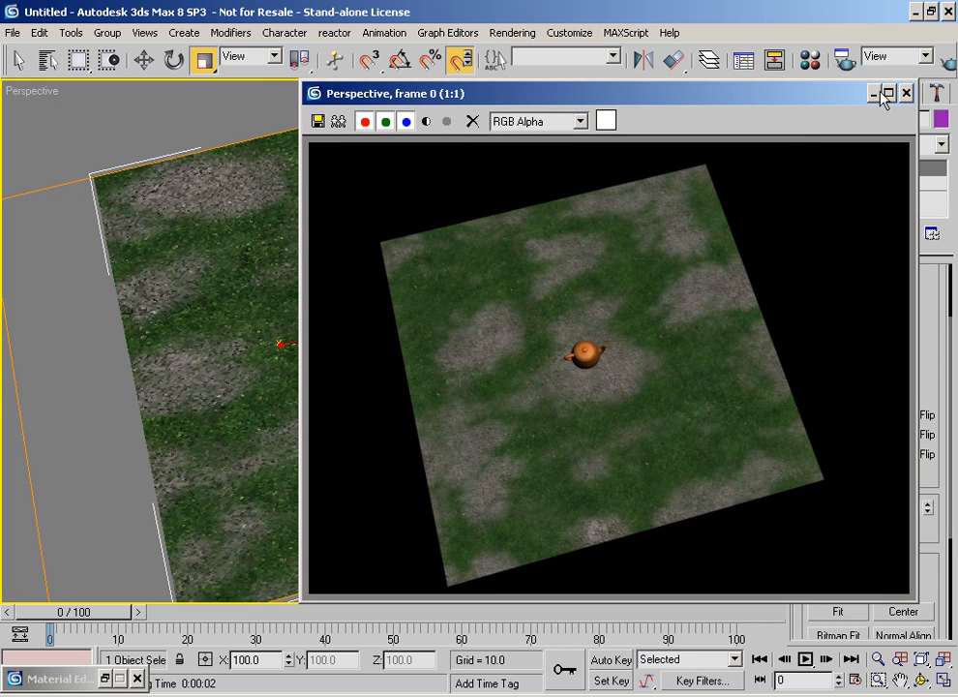
pyautogui.click(906, 92)
# Step: Examine the ground texture around the teapot up close from a lower angle in the Perspective view
pyautogui.keyDown('alt'); pyautogui.moveTo(244, 327); pyautogui.dragTo(275, 264, button='middle'); pyautogui.keyUp('alt')
pyautogui.scroll(5, 296, 305)
pyautogui.moveTo(299, 304); pyautogui.dragTo(342, 370, button='middle')
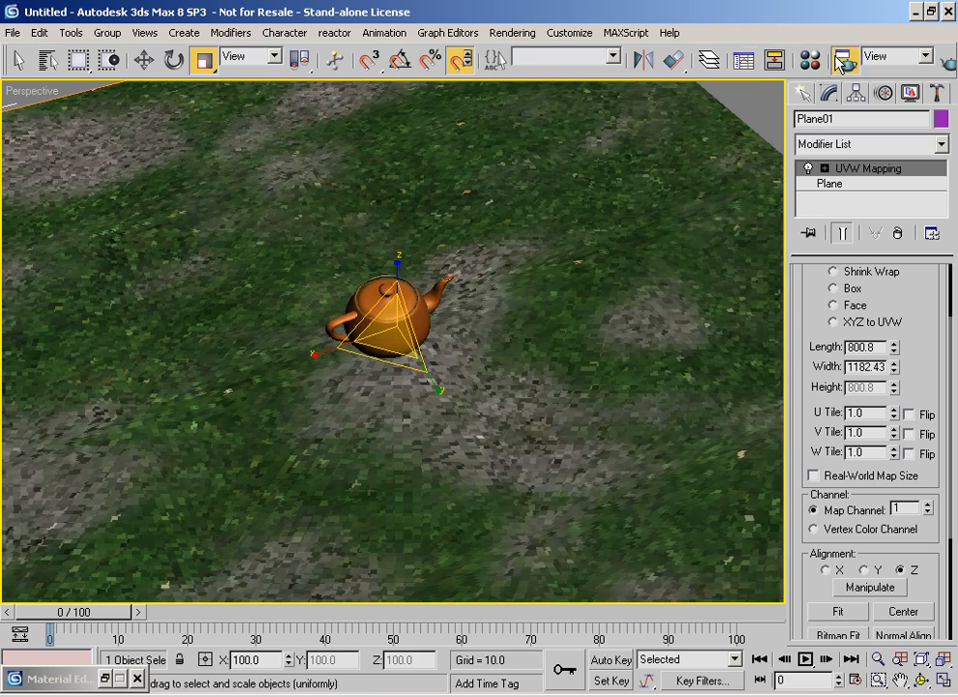
pyautogui.click(841, 63)
pyautogui.click(872, 16)
# Step: Reopen the ground material, go up from the grass bitmap to the top level, review its settings, and close it
pyautogui.click(813, 66)
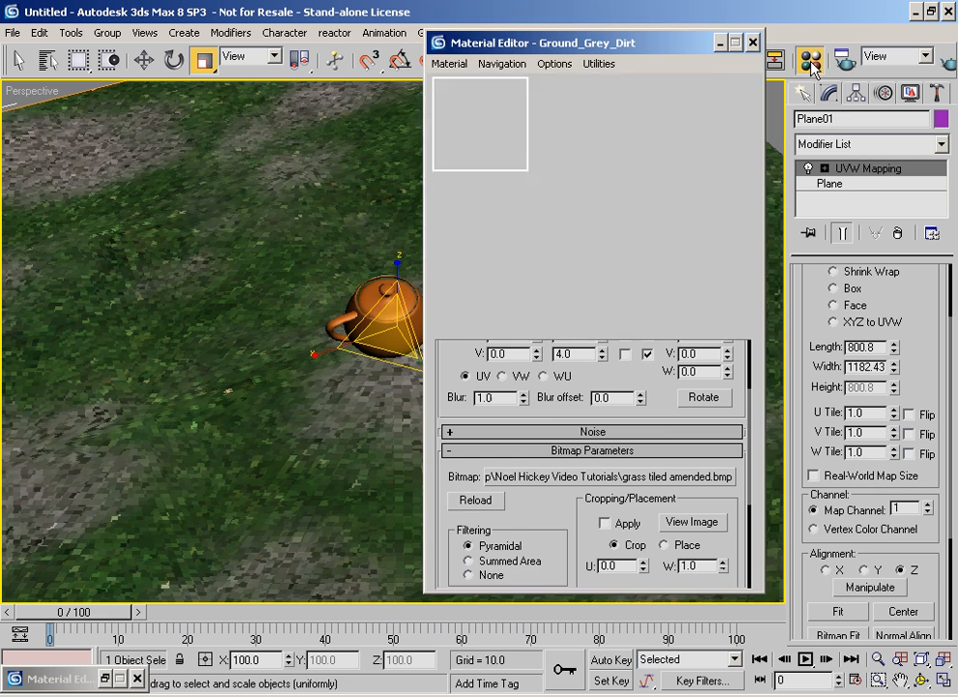
pyautogui.moveTo(520, 51); pyautogui.dragTo(575, 47)
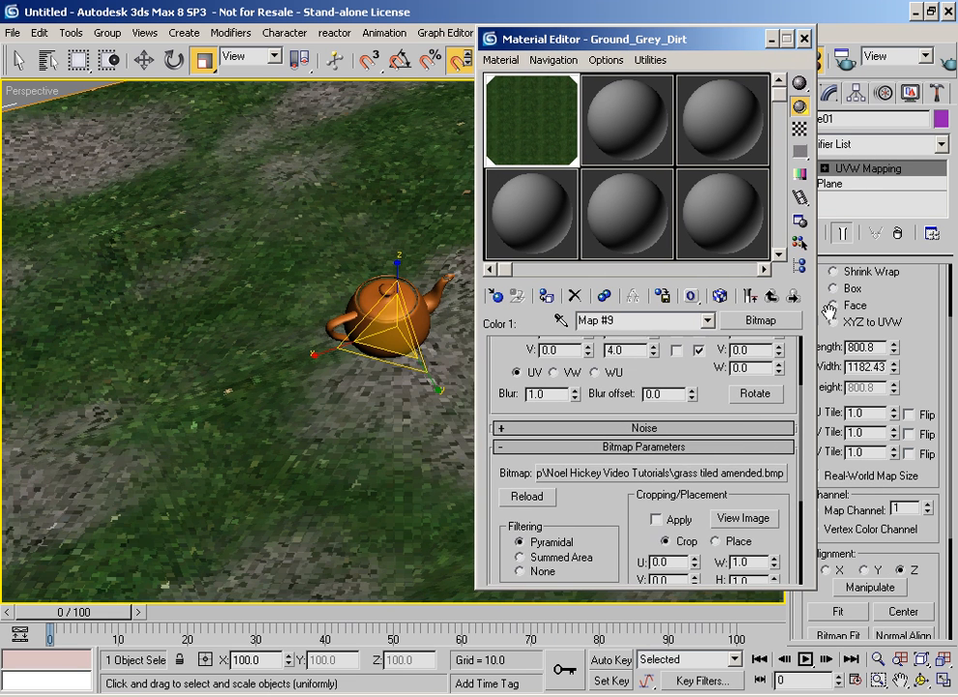
pyautogui.click(771, 295)
pyautogui.click(772, 295)
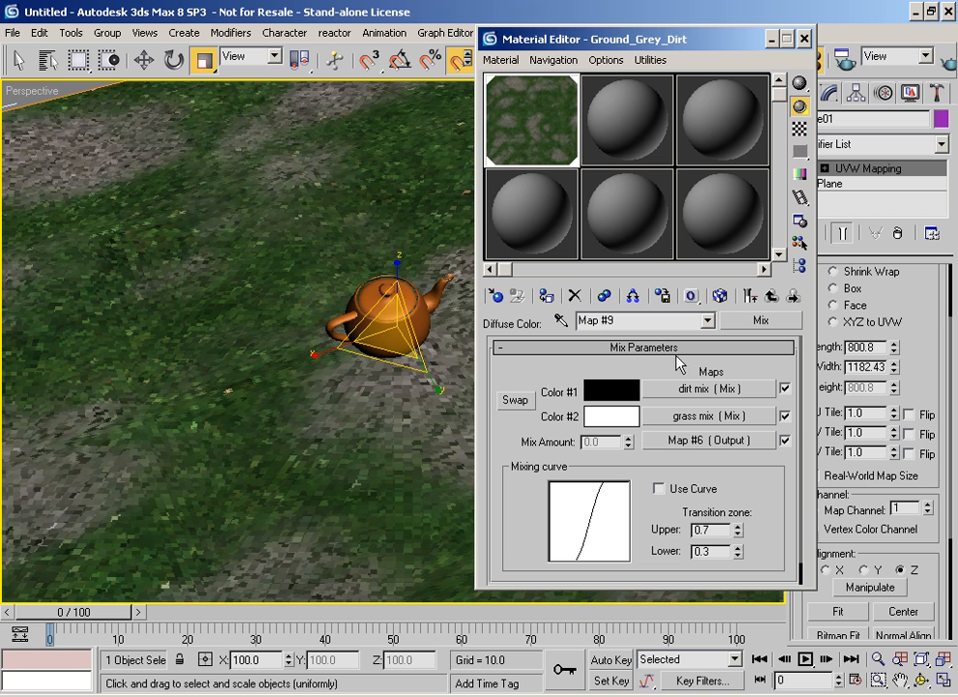
pyautogui.click(769, 296)
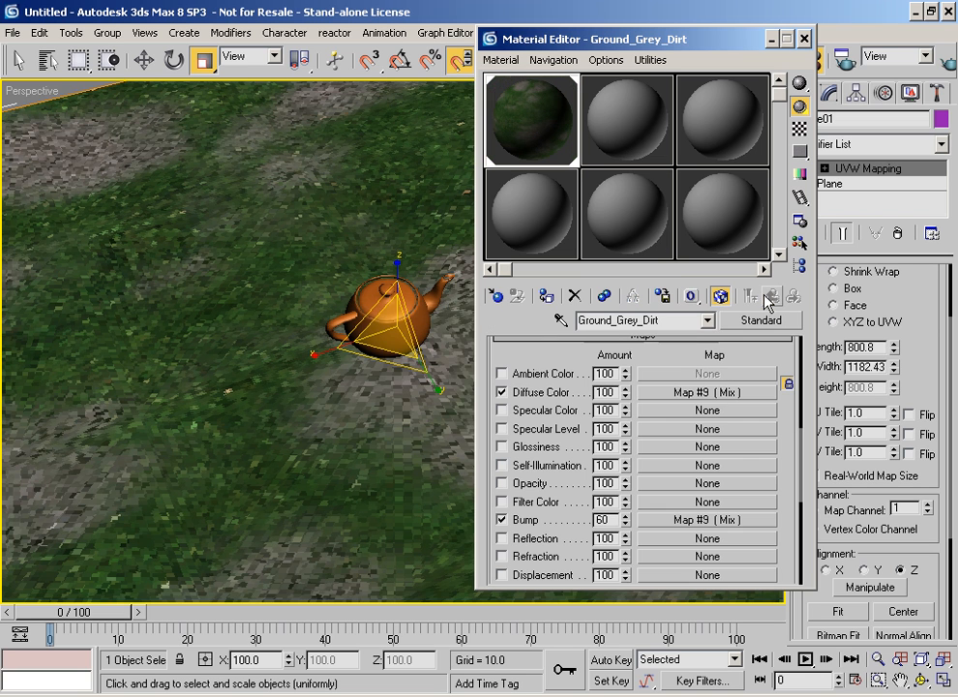
pyautogui.moveTo(708, 353); pyautogui.dragTo(678, 519)
pyautogui.moveTo(664, 451)
pyautogui.mouseDown()
pyautogui.moveTo(661, 552)
pyautogui.moveTo(656, 439)
pyautogui.mouseUp()
pyautogui.click(811, 42)
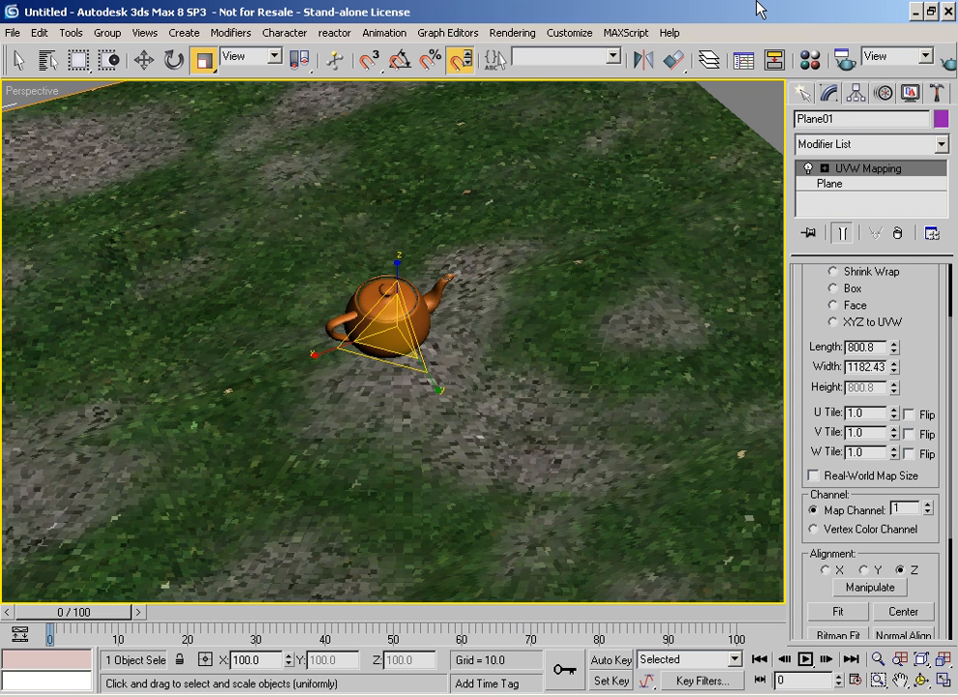